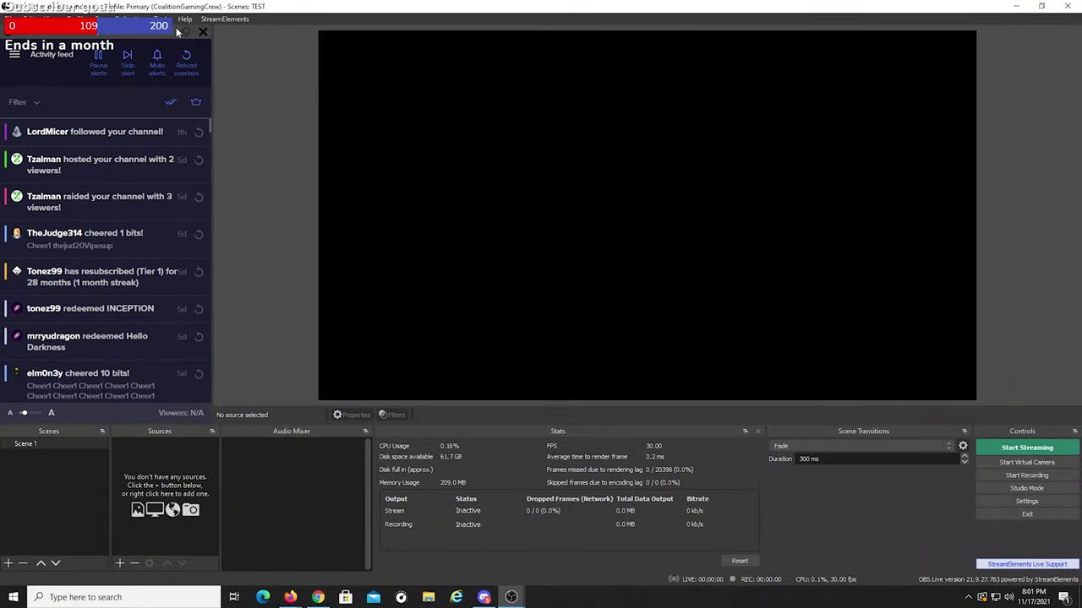
left_click(119, 19)
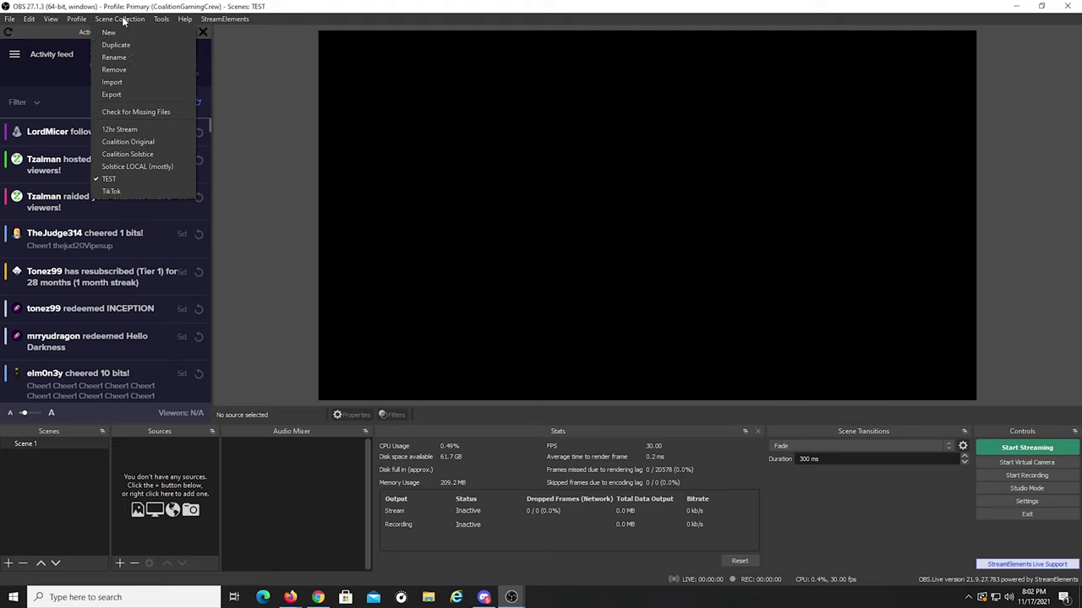
left_click(132, 82)
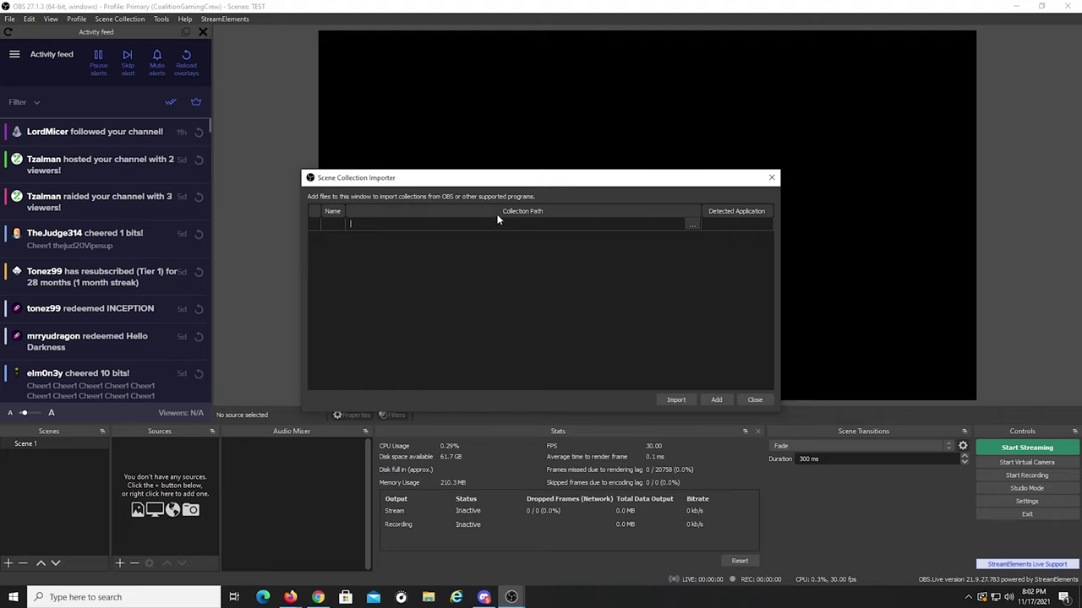
left_click(690, 227)
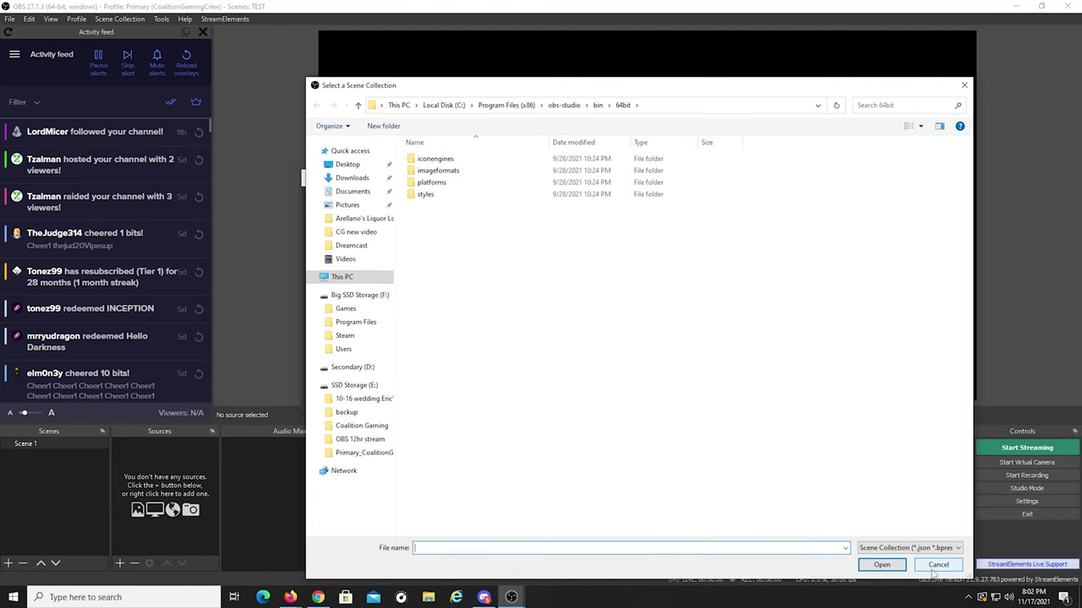
left_click(933, 571)
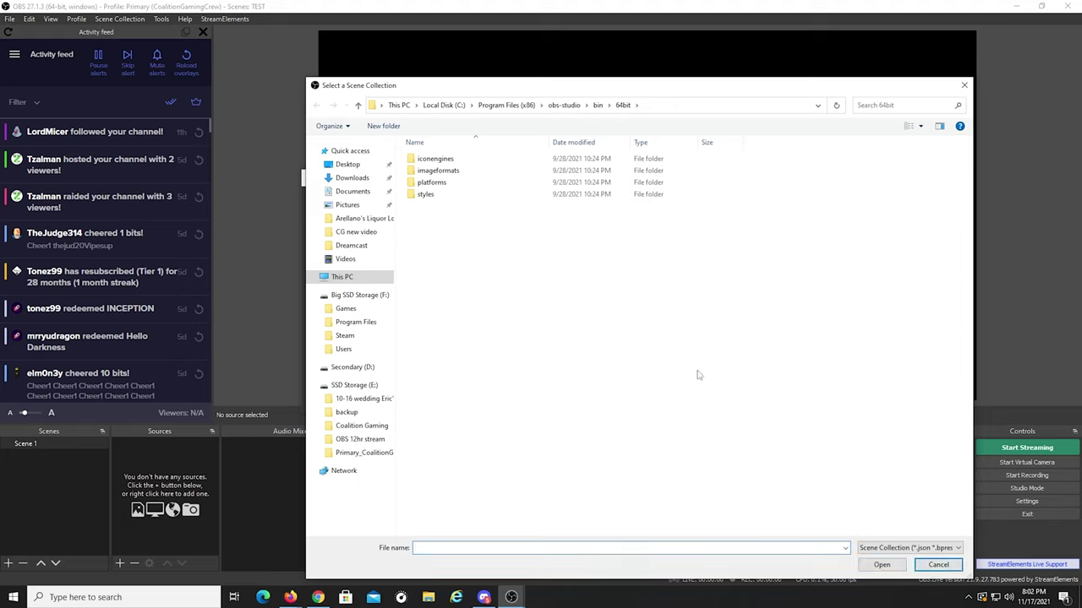
left_click(938, 565)
left_click(756, 401)
left_click(125, 19)
left_click(144, 95)
type("cvbbv cbcvbvc bvcbcvb")
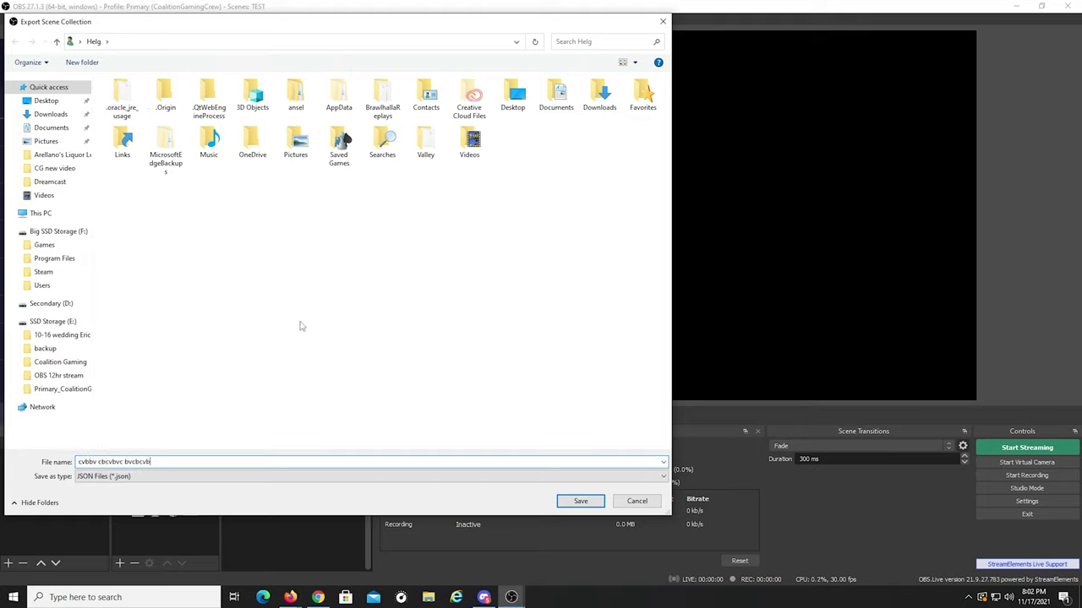
left_click(637, 502)
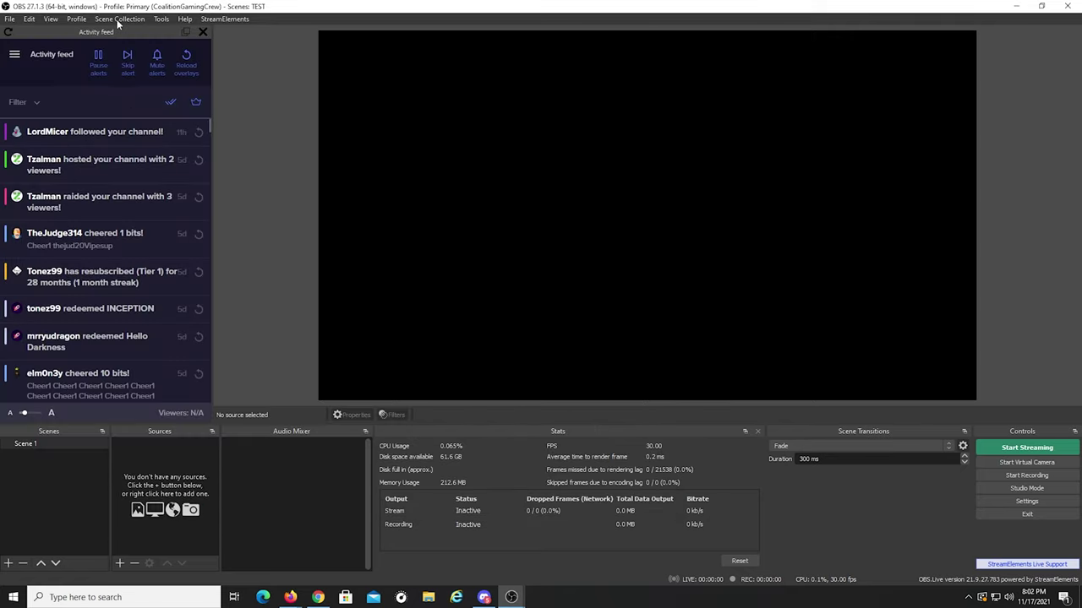
left_click(119, 19)
left_click(135, 81)
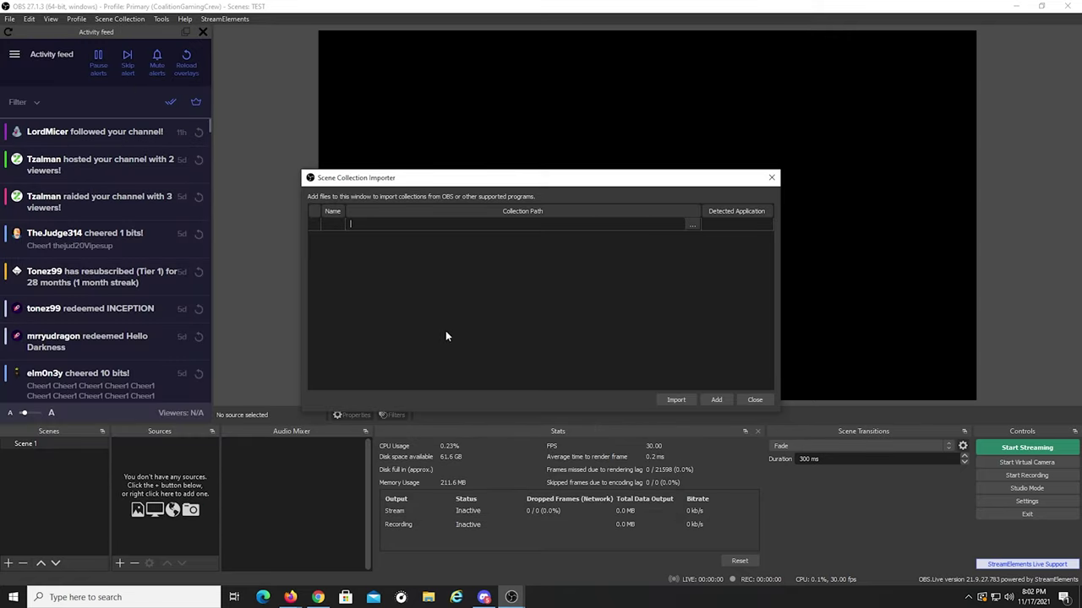
left_click(760, 401)
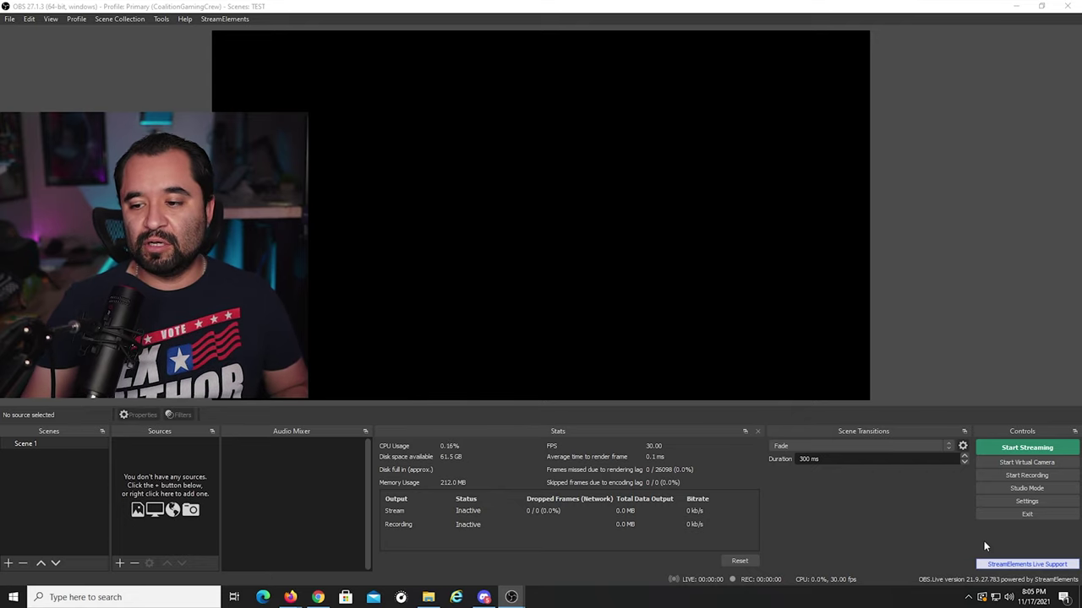
- Check the Stream settings, keep Twitch as the service without connecting an account, and cancel
left_click(1008, 501)
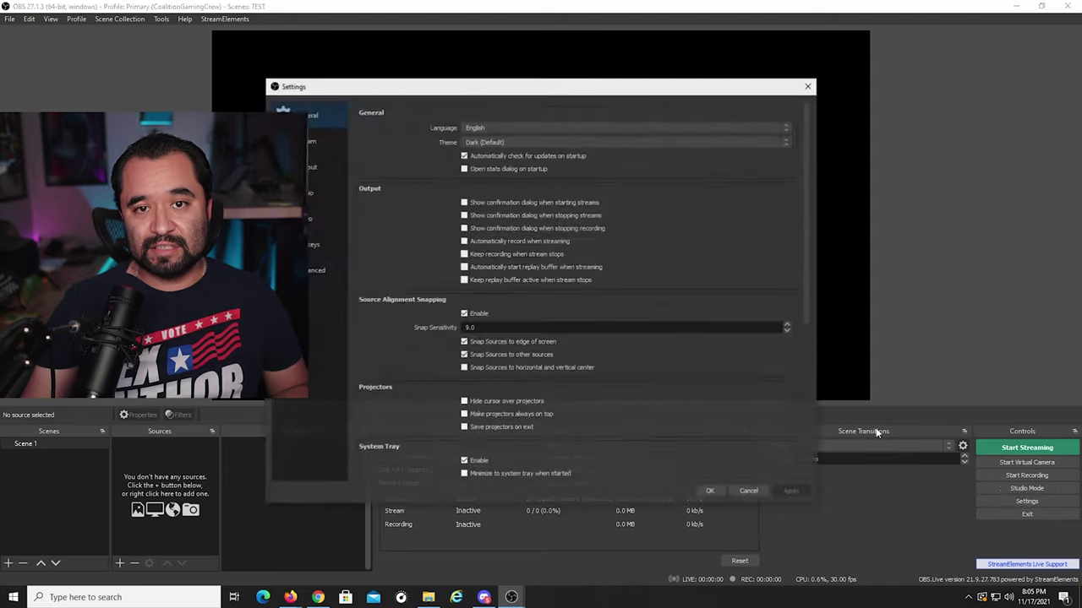
left_click(328, 145)
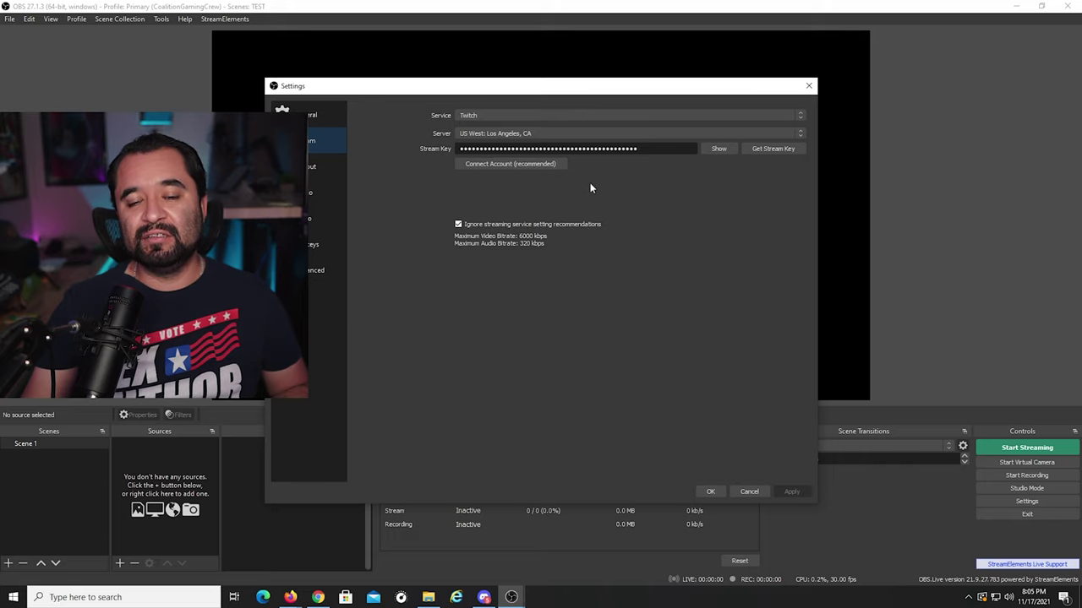
left_click(520, 164)
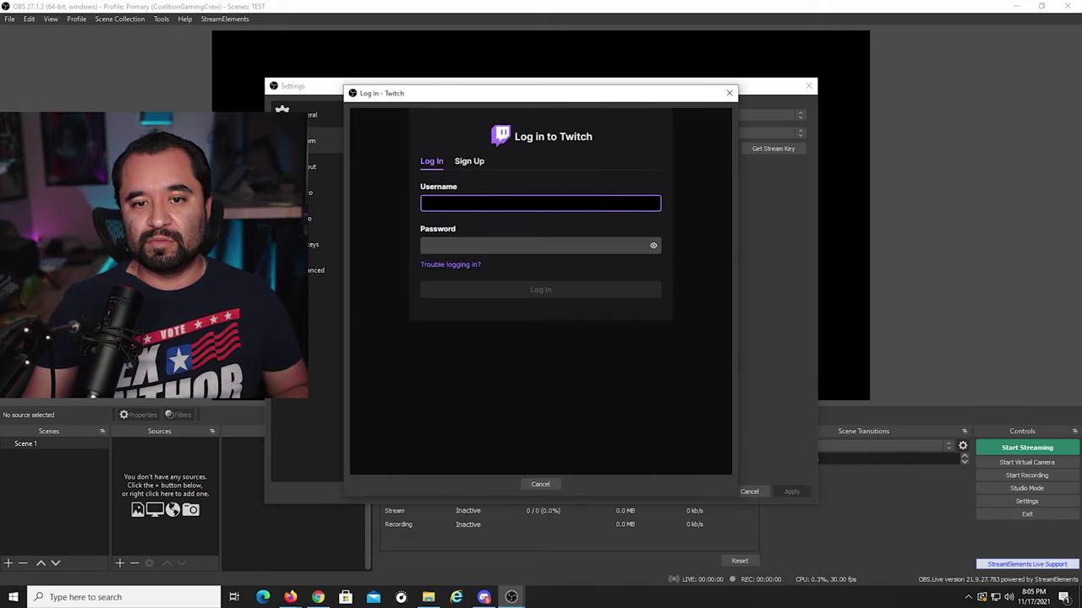
left_click(729, 93)
left_click(546, 116)
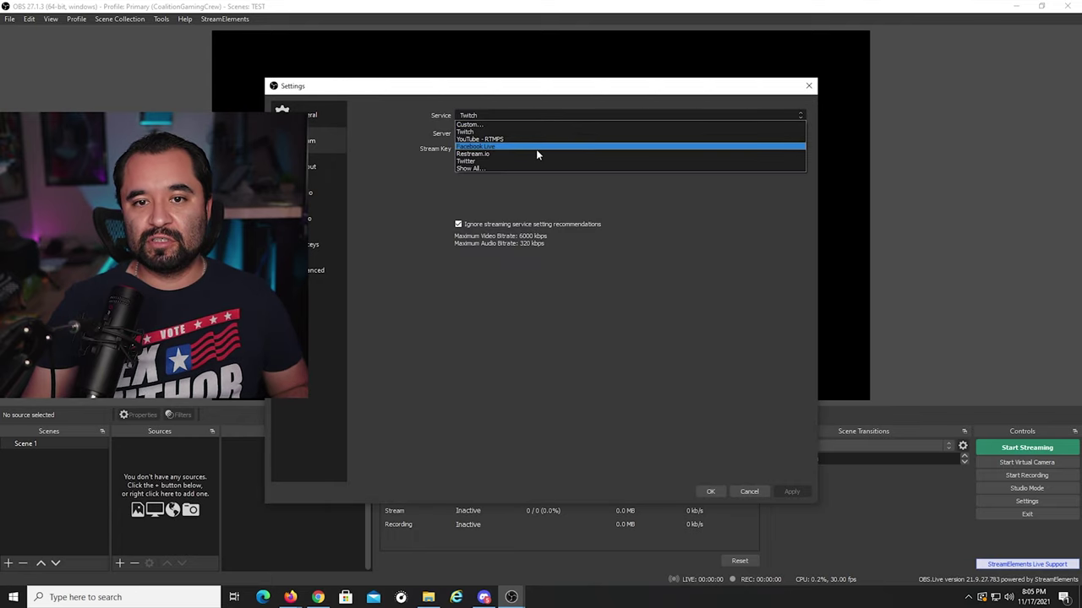
left_click(422, 209)
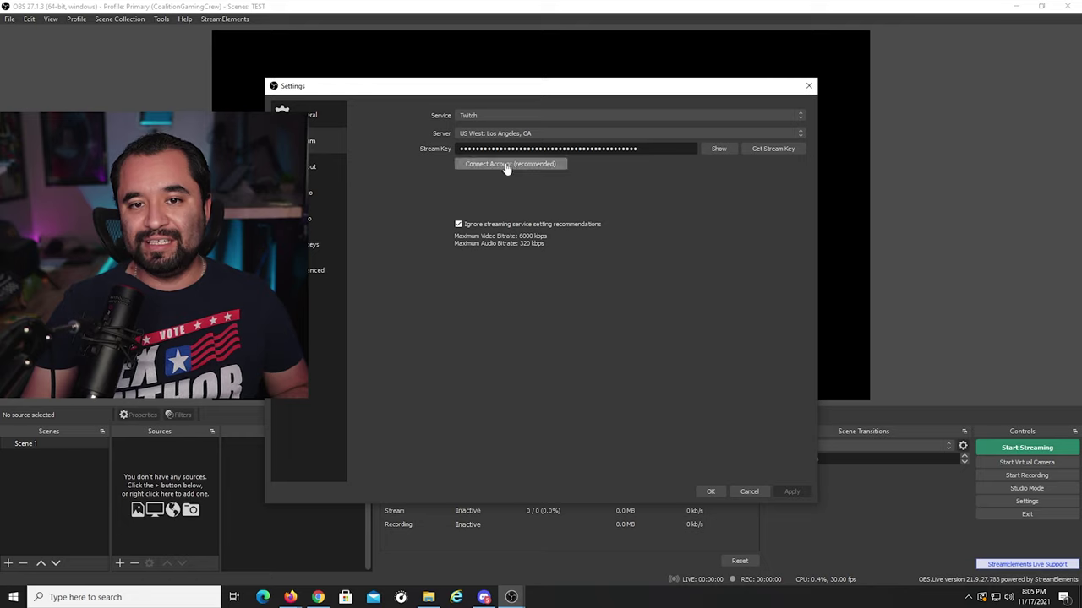
left_click(513, 166)
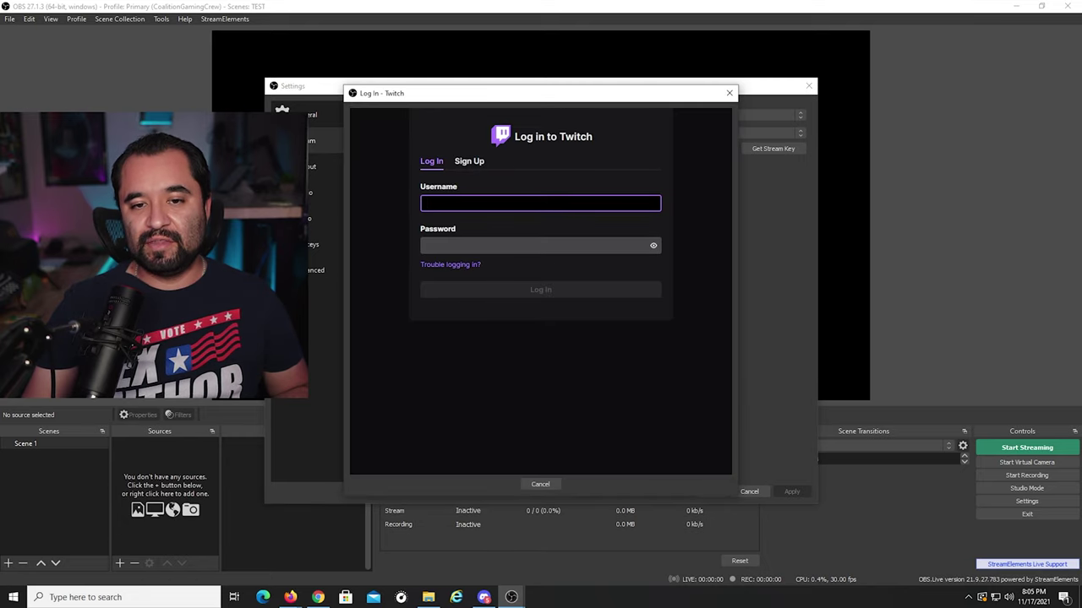
left_click(729, 93)
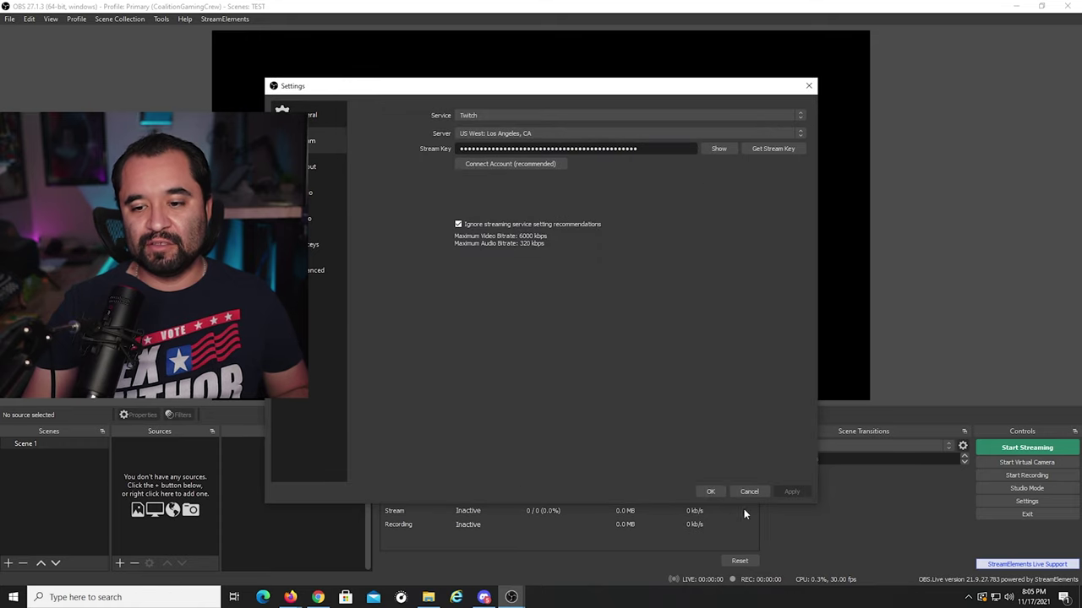
left_click(748, 491)
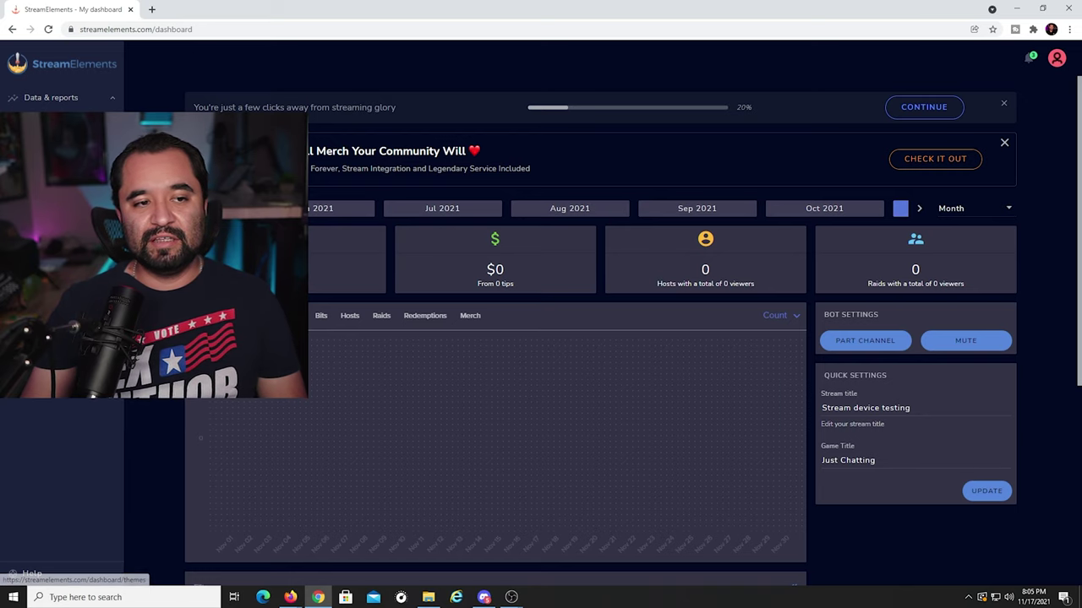
- Open Themes in the StreamElements sidebar and browse the Overlays Gallery
left_click(59, 211)
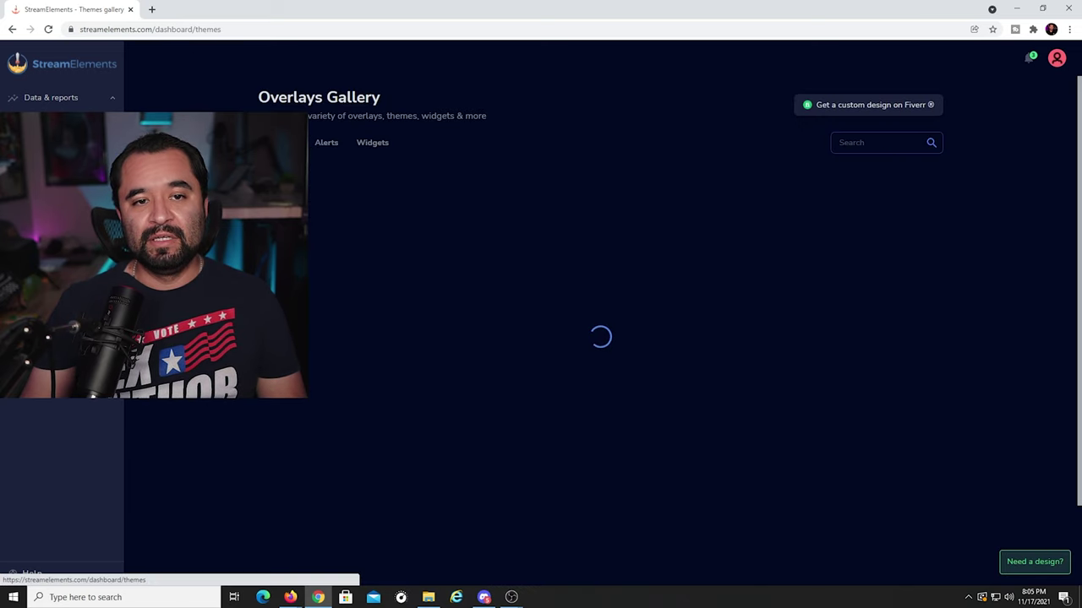
scroll(600, 338, "down", 3)
scroll(600, 338, "up", 3)
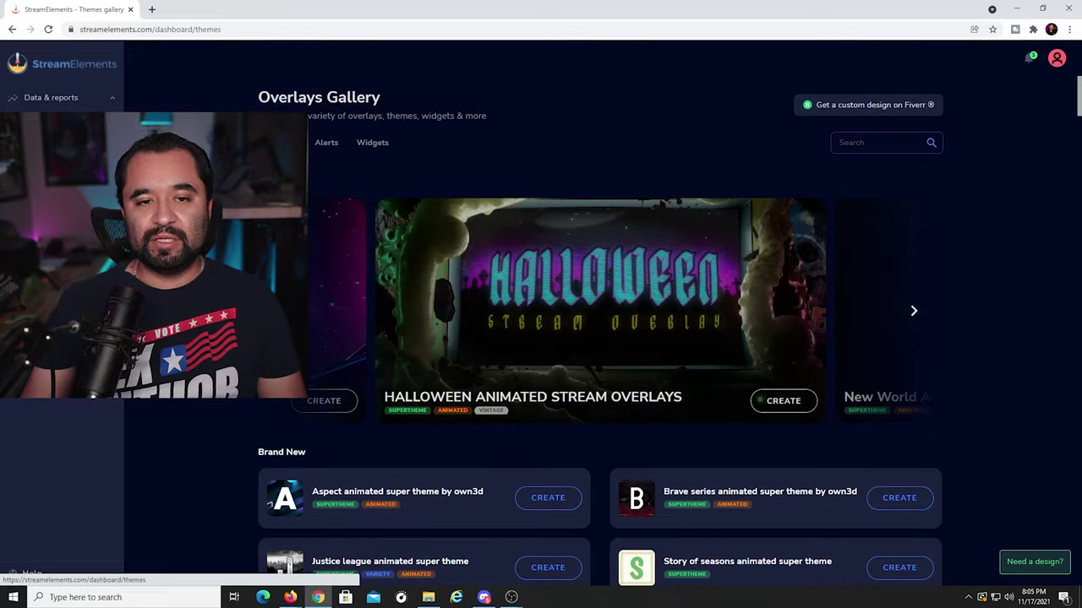
scroll(600, 338, "down", 1)
scroll(600, 338, "up", 1)
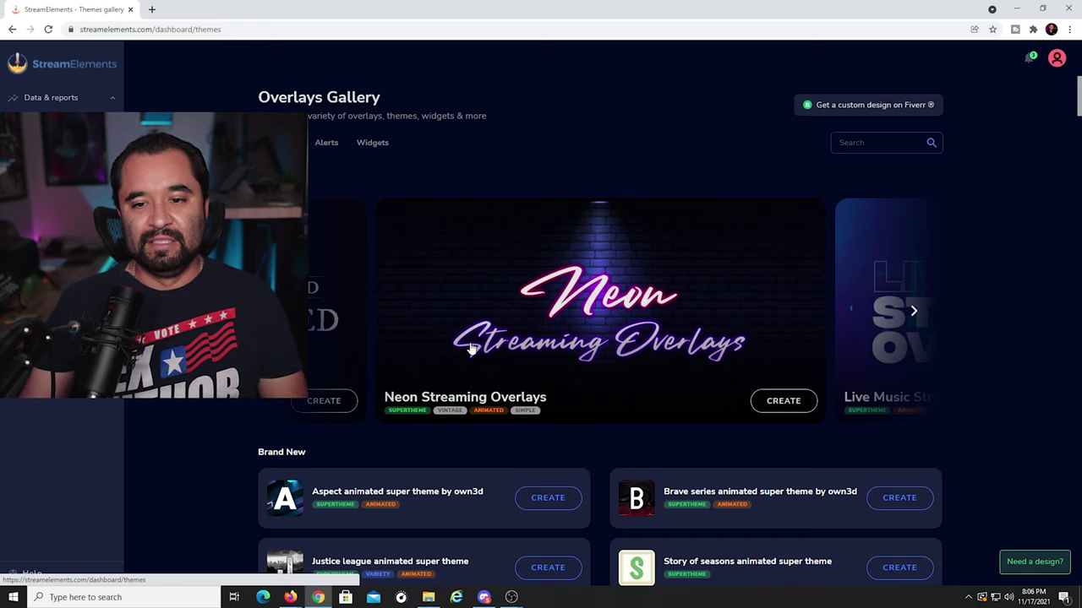
left_click(783, 402)
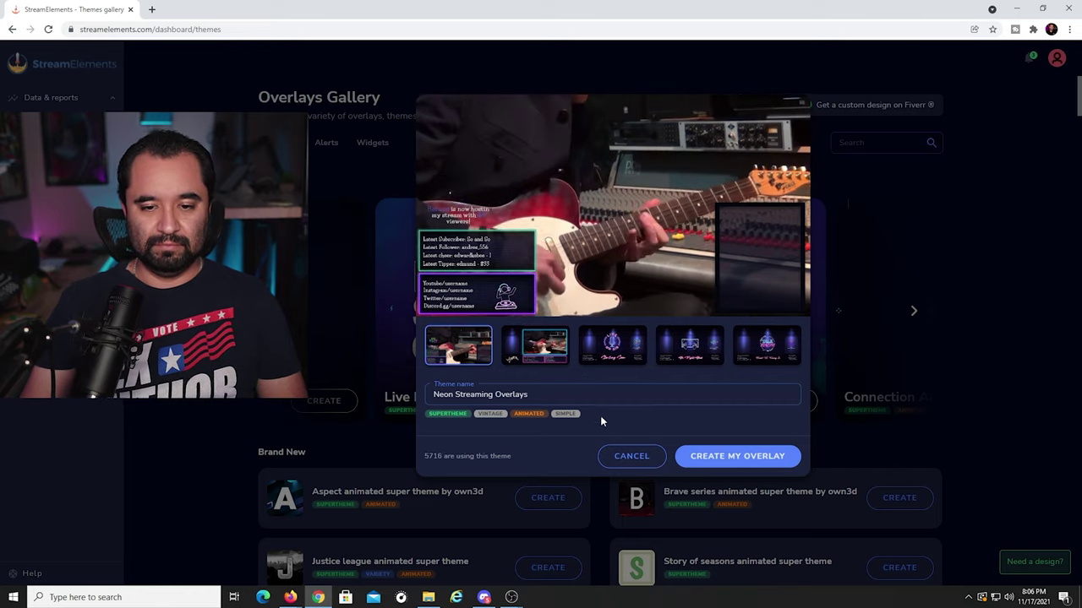
left_click(507, 348)
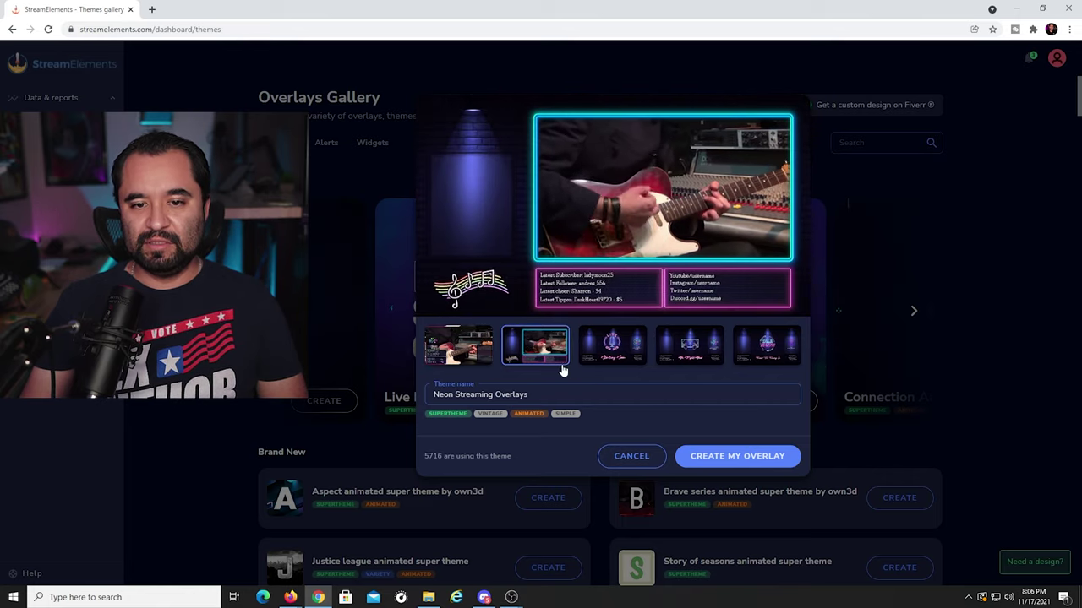
left_click(624, 357)
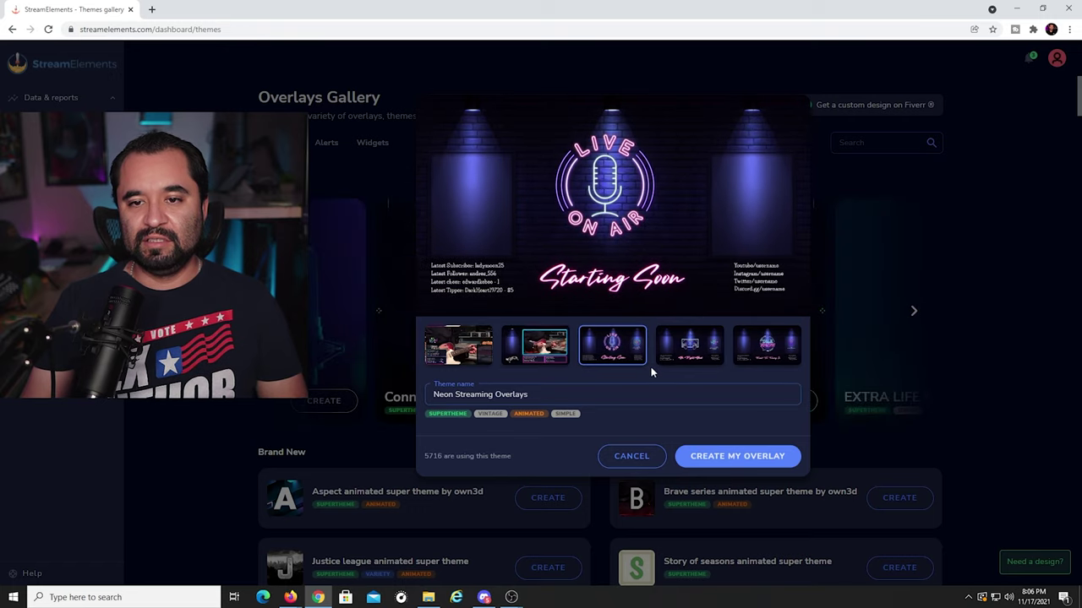
left_click(688, 350)
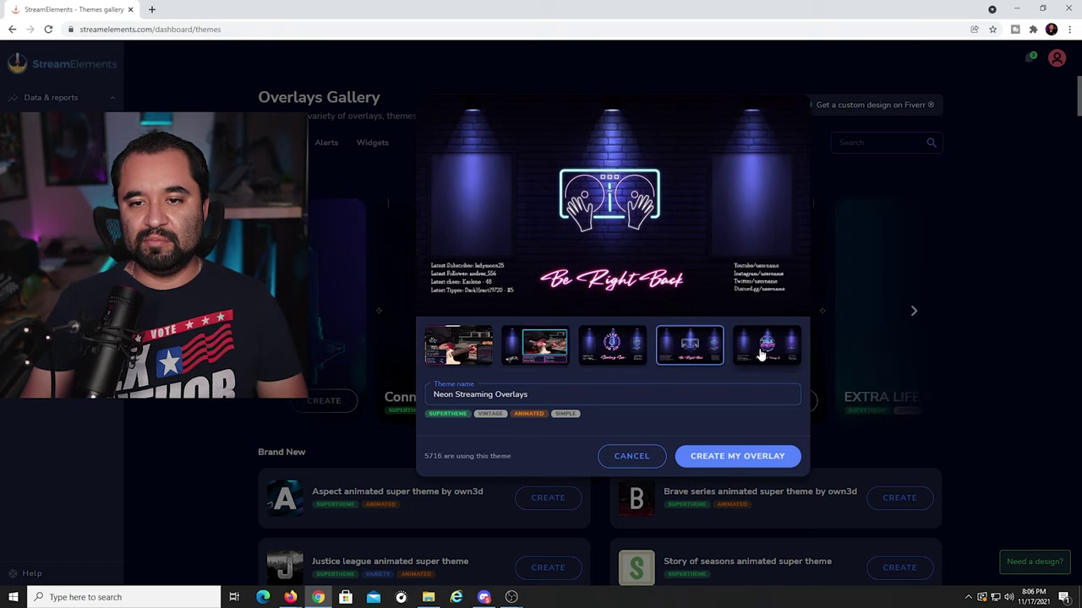
left_click(760, 355)
left_click(470, 358)
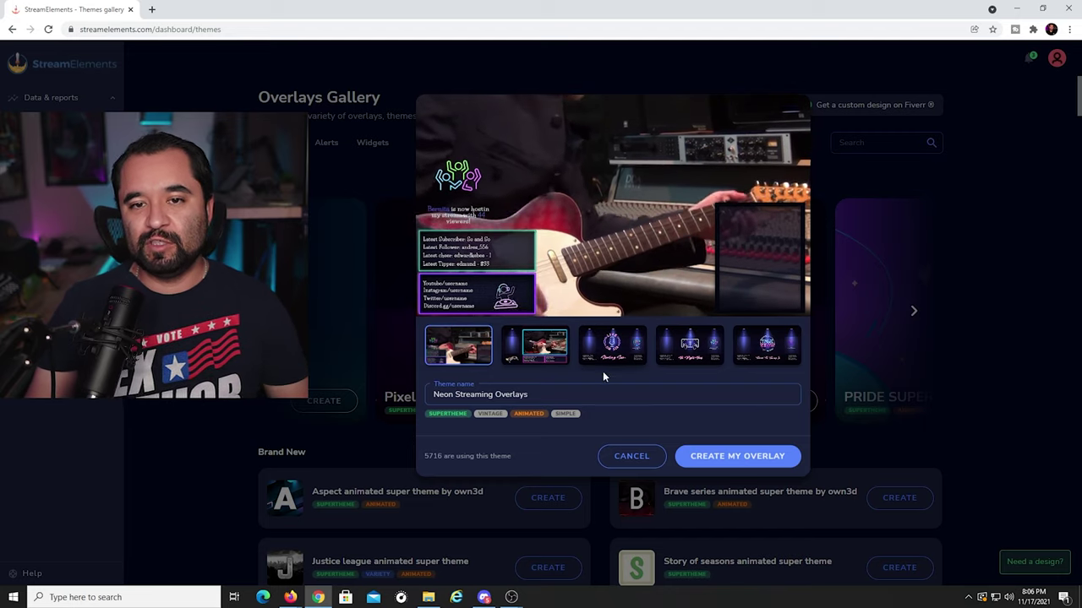
left_click(630, 463)
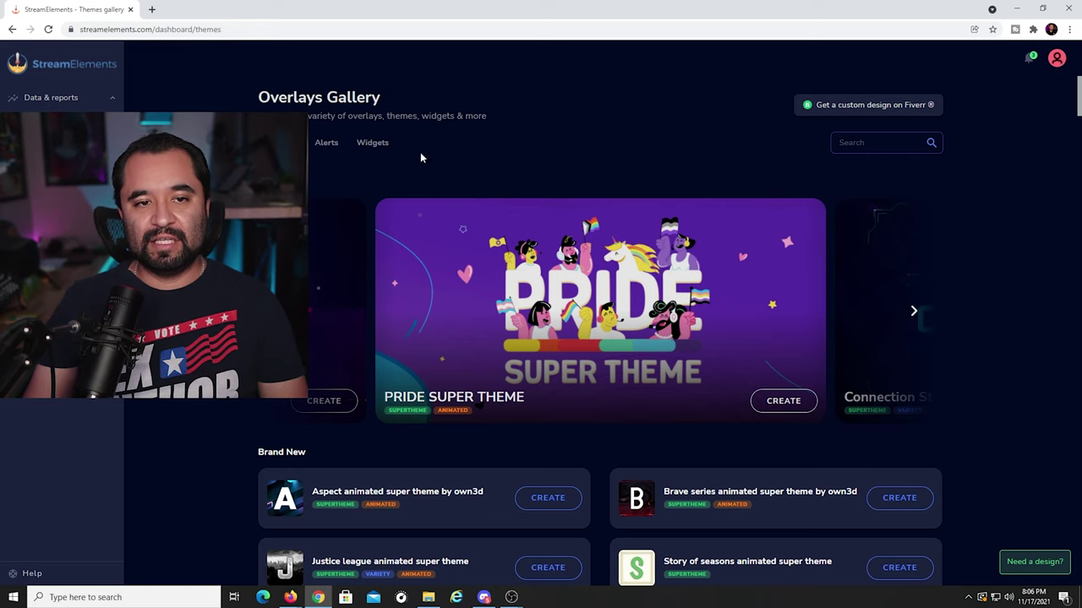
- Scroll the themes gallery and open the Royal green super theme
scroll(338, 278, "down", 2)
scroll(1001, 375, "up", 2)
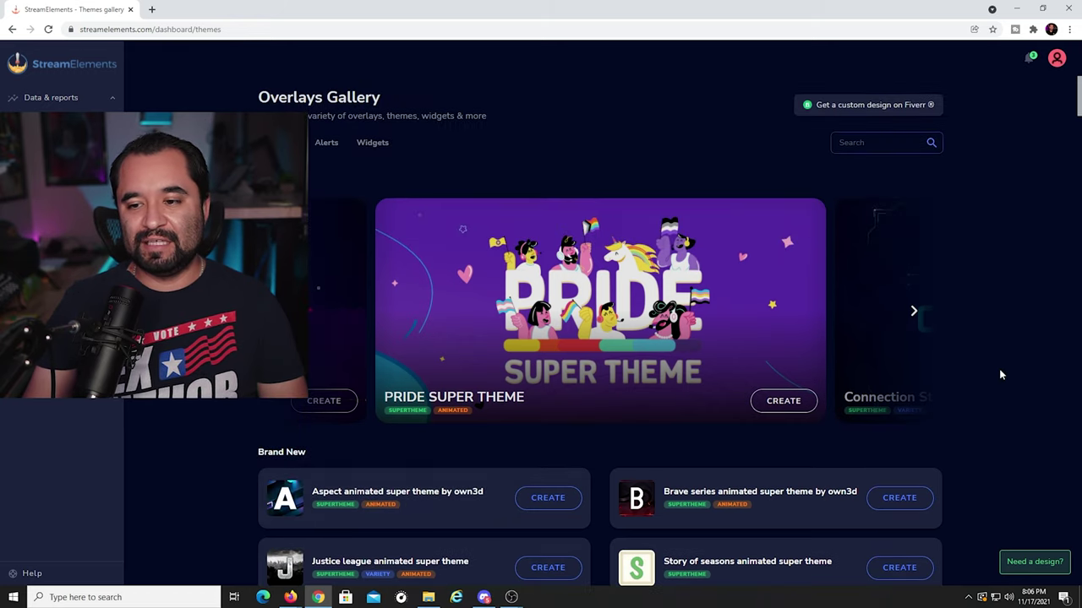
scroll(760, 363, "down", 8)
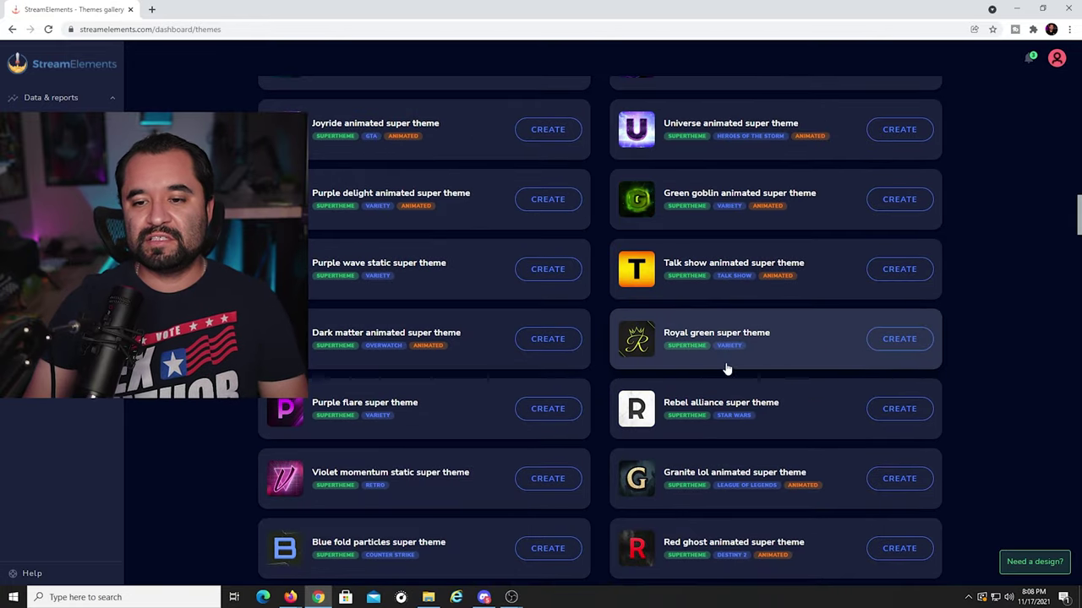
left_click(795, 355)
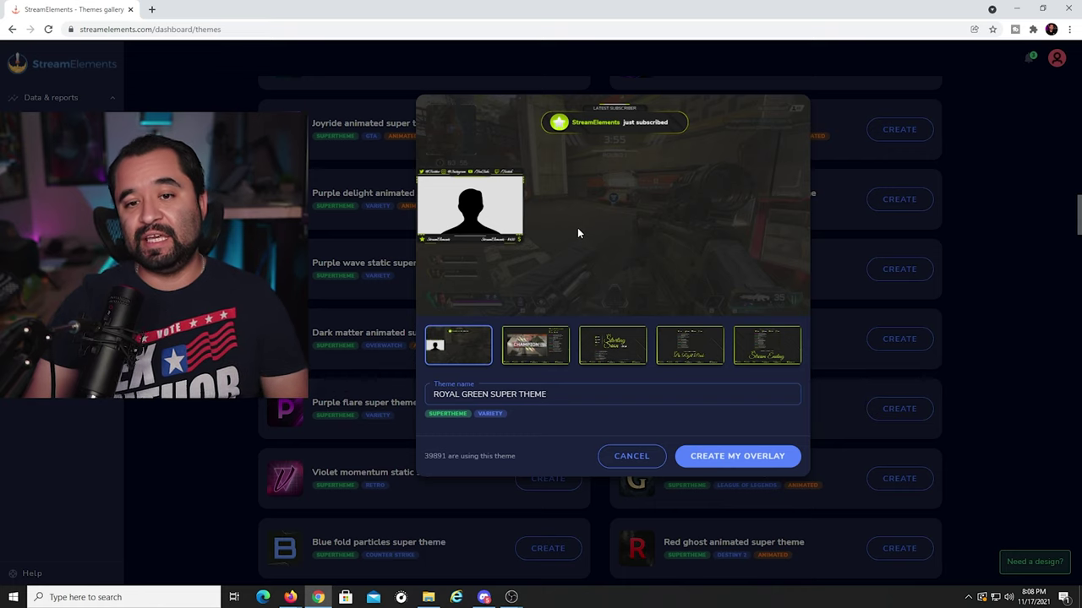
- Preview the CHAMPION, fourth and Stream Ending layouts, then create the Royal Green overlay
left_click(540, 355)
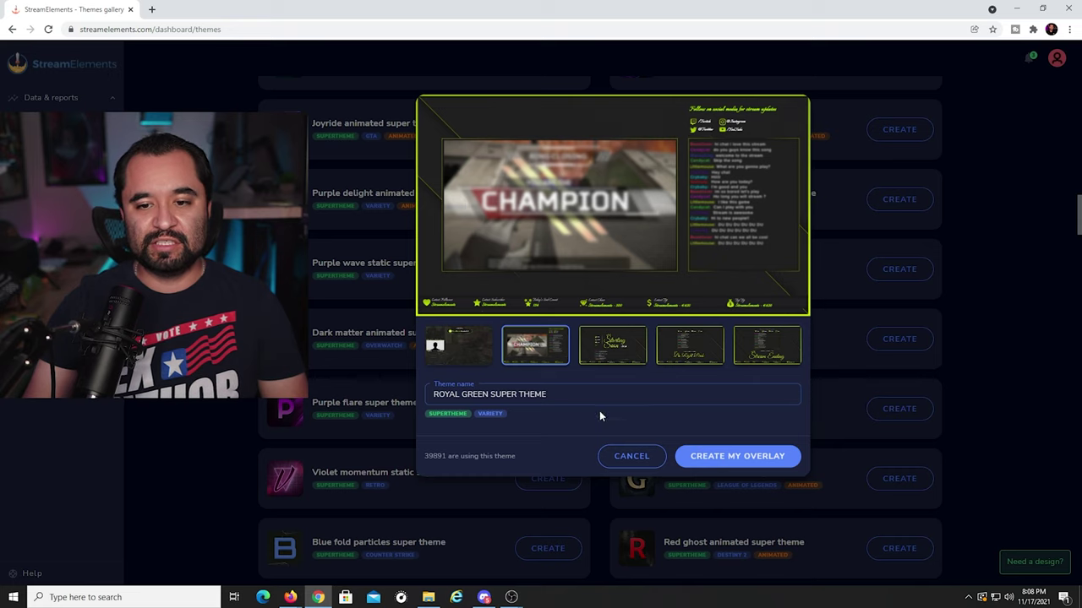
left_click(691, 365)
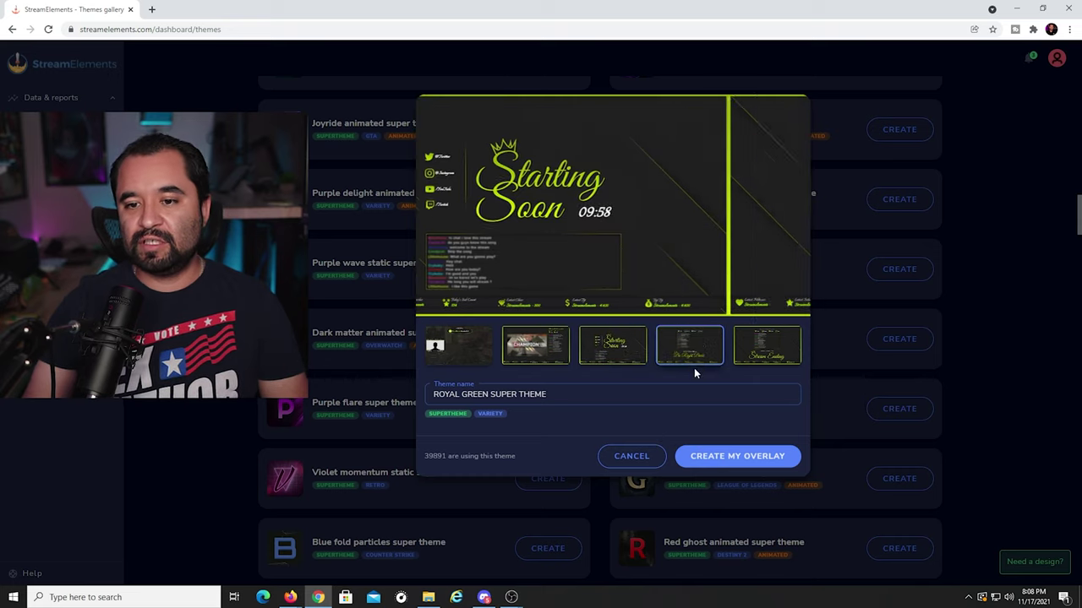
left_click(773, 350)
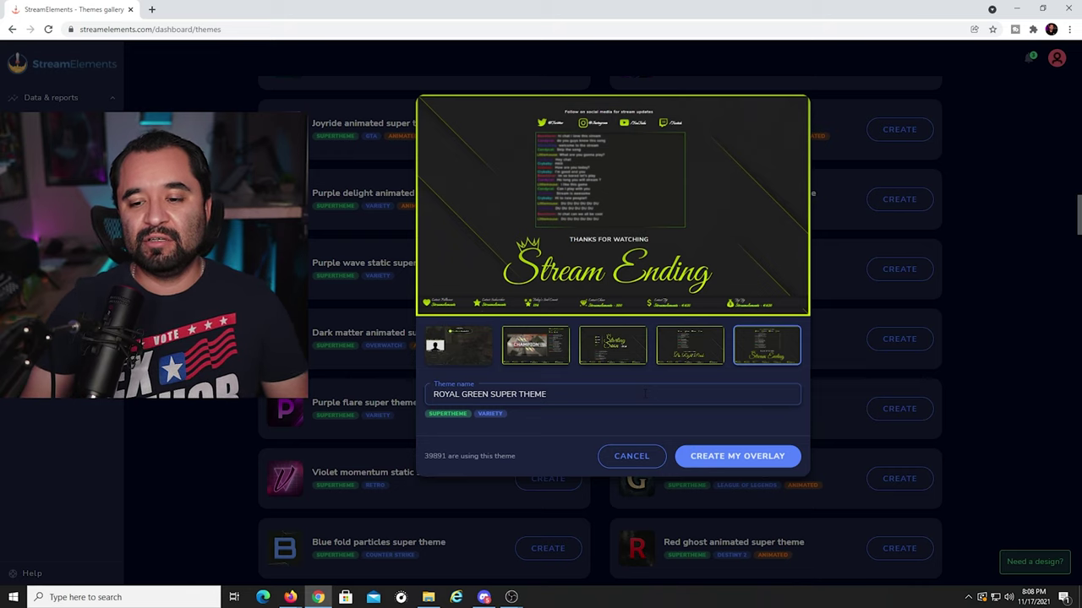
left_click(732, 461)
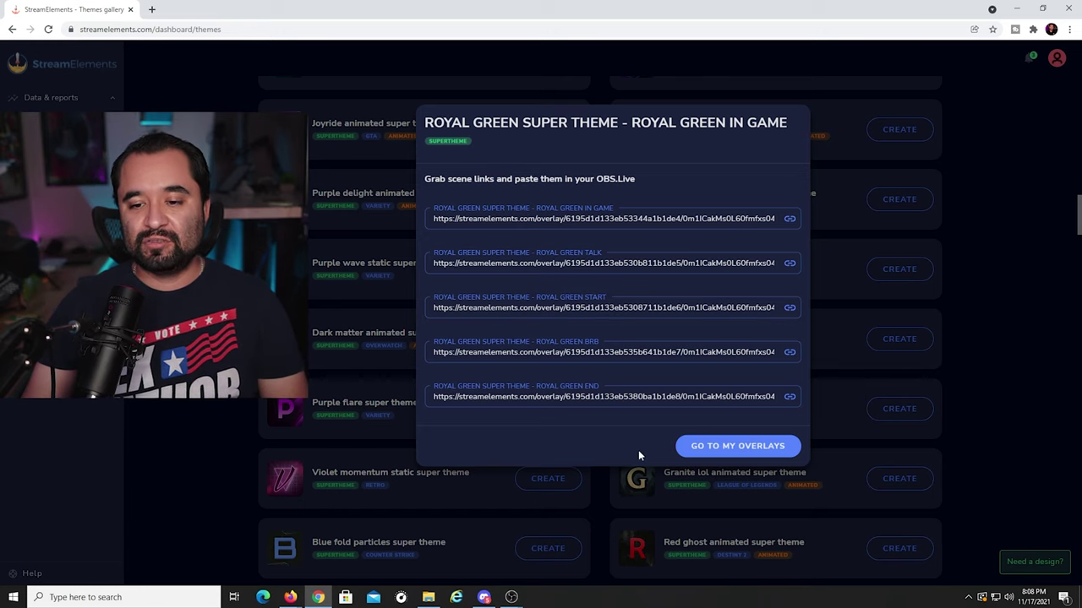
- Return to My overlays from the dashboard and scroll through the five Royal Green overlays
left_click(739, 450)
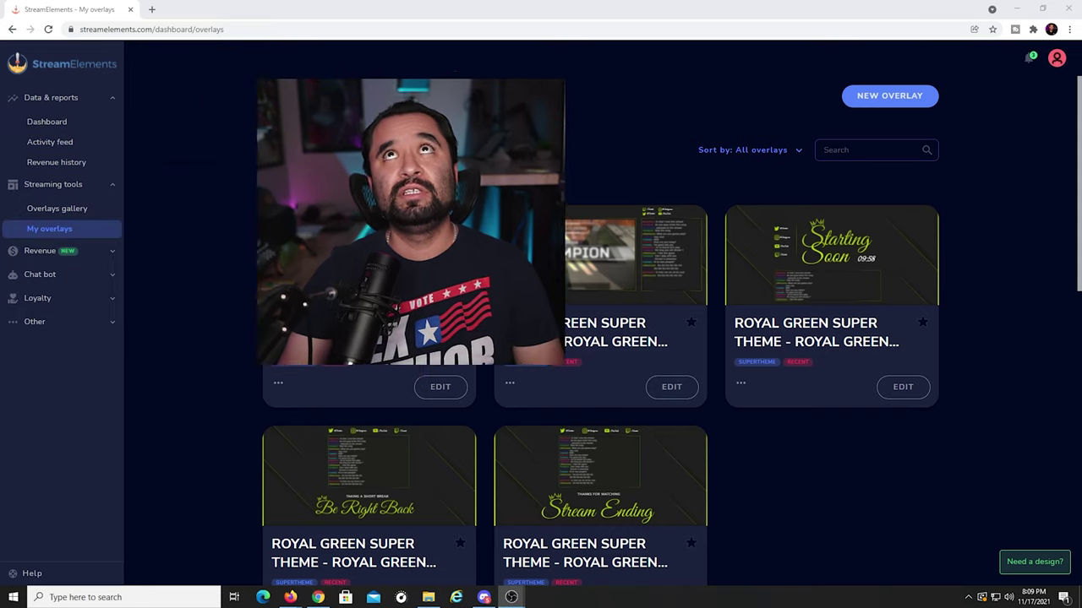
left_click(212, 325)
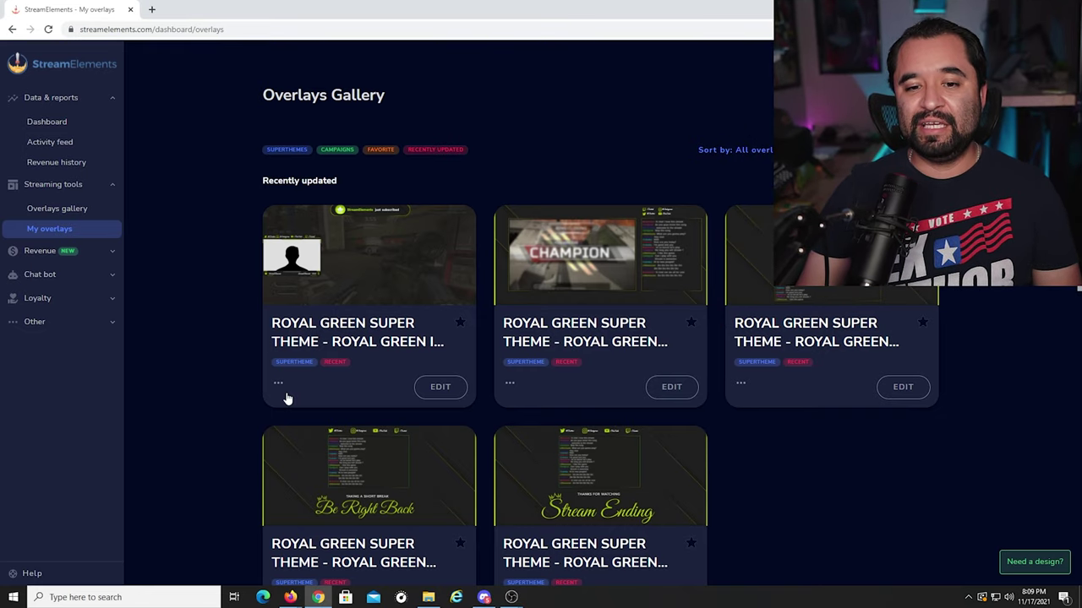
left_click(53, 122)
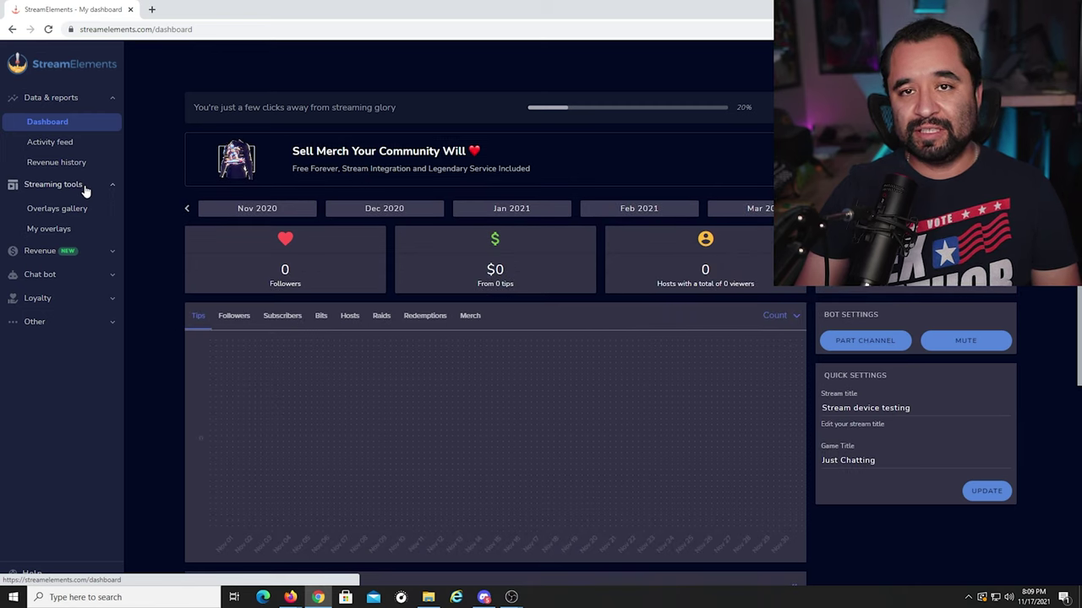
left_click(50, 231)
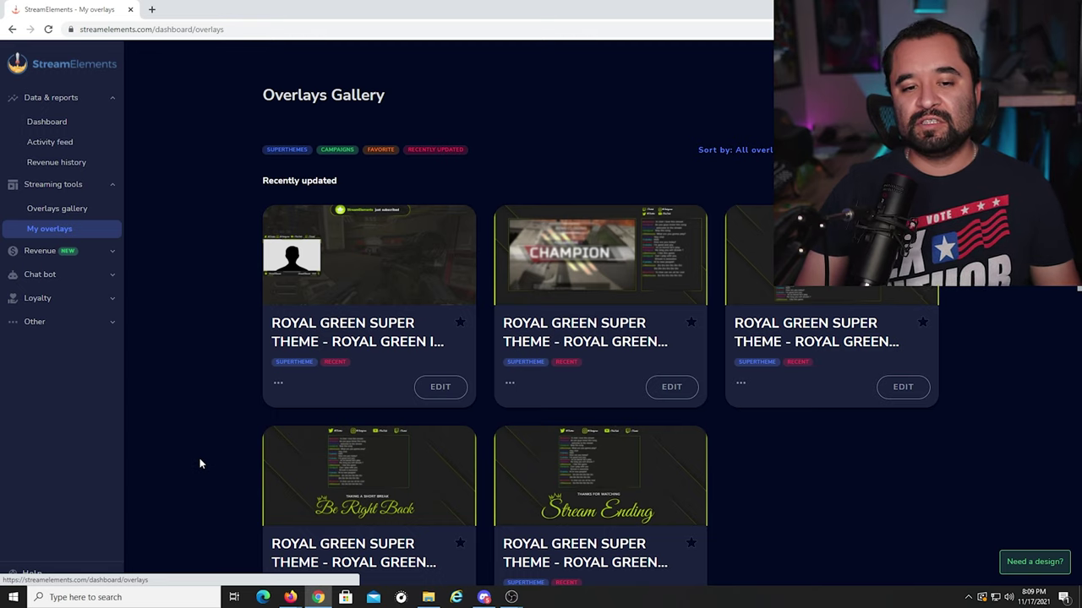
scroll(222, 446, "down", 1)
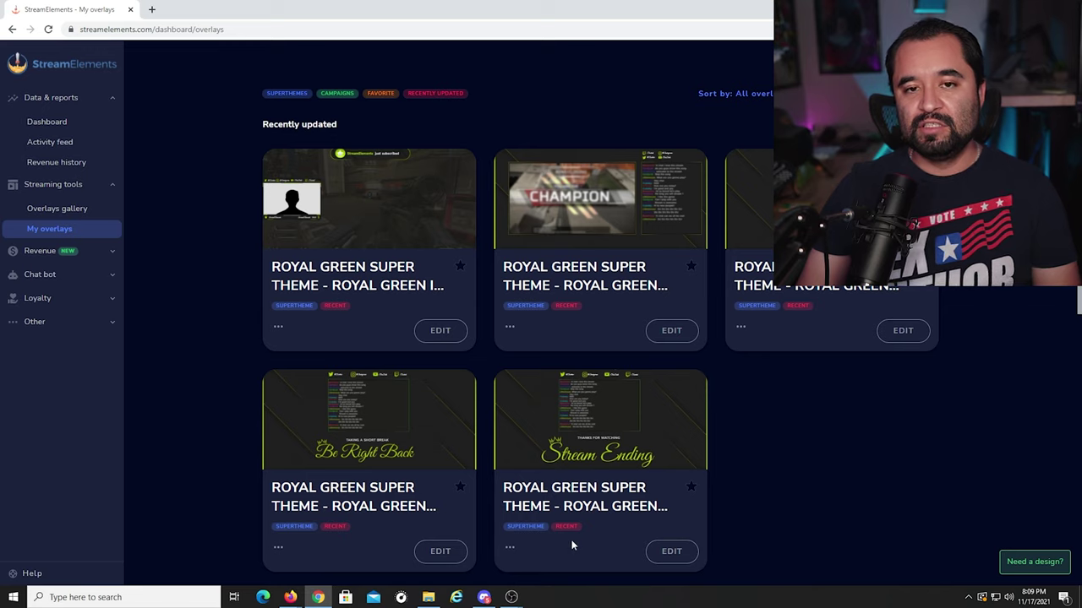
- Rename Scene 1 to 'Starting Soon'
mouse_move(524, 601)
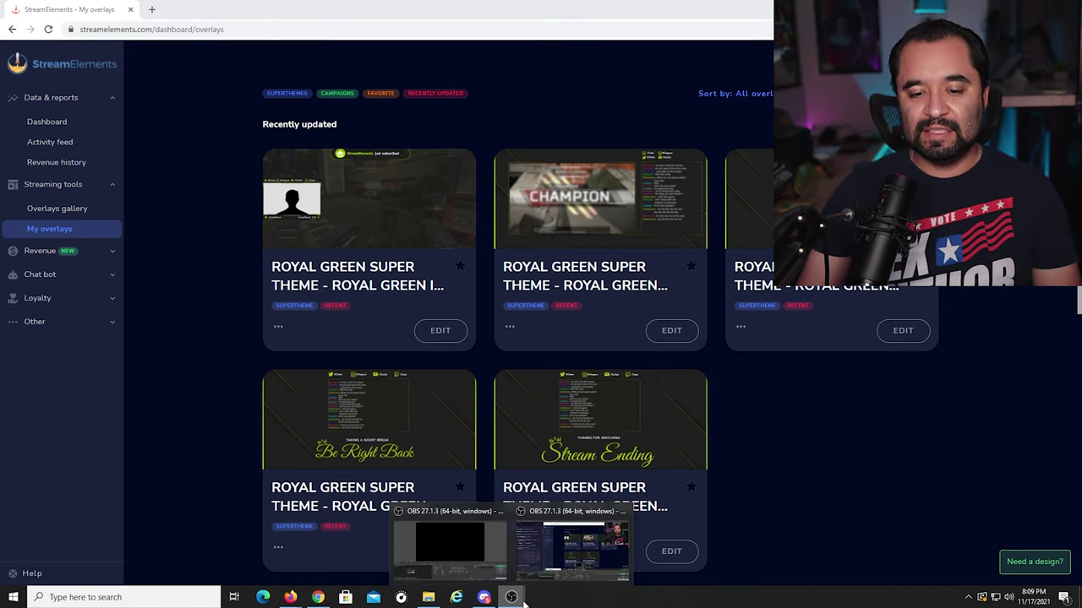
left_click(478, 558)
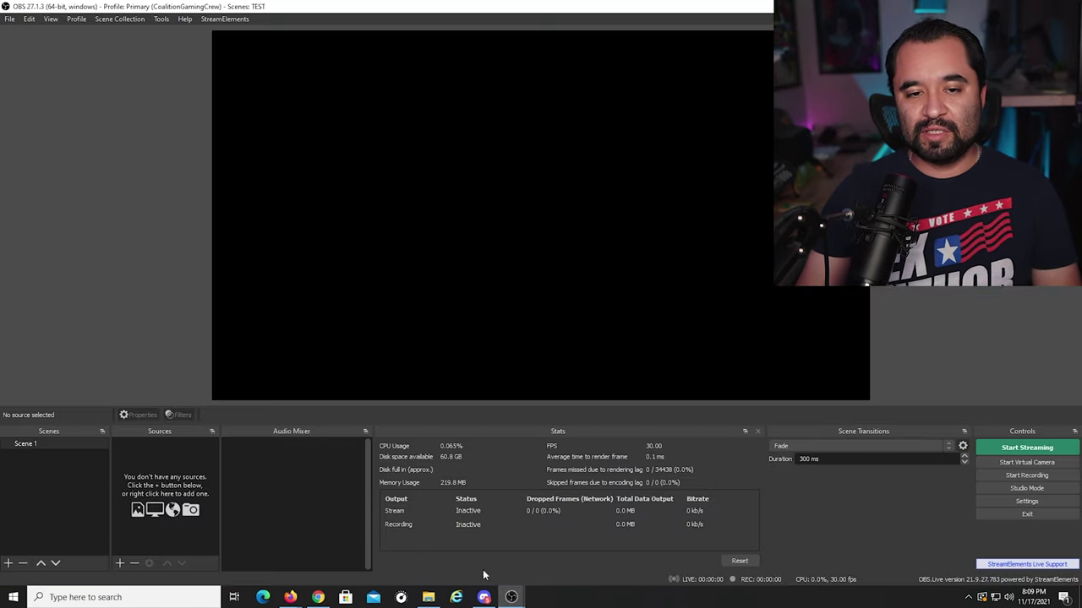
right_click(52, 446)
left_click(37, 454)
right_click(56, 441)
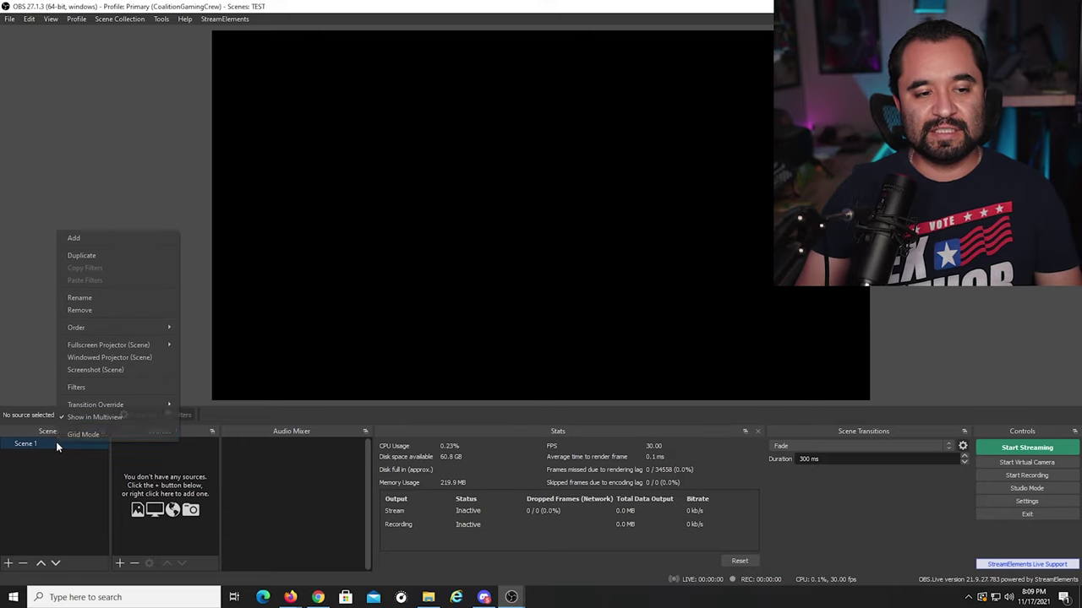
left_click(120, 301)
type("Starting Soon")
key("Return")
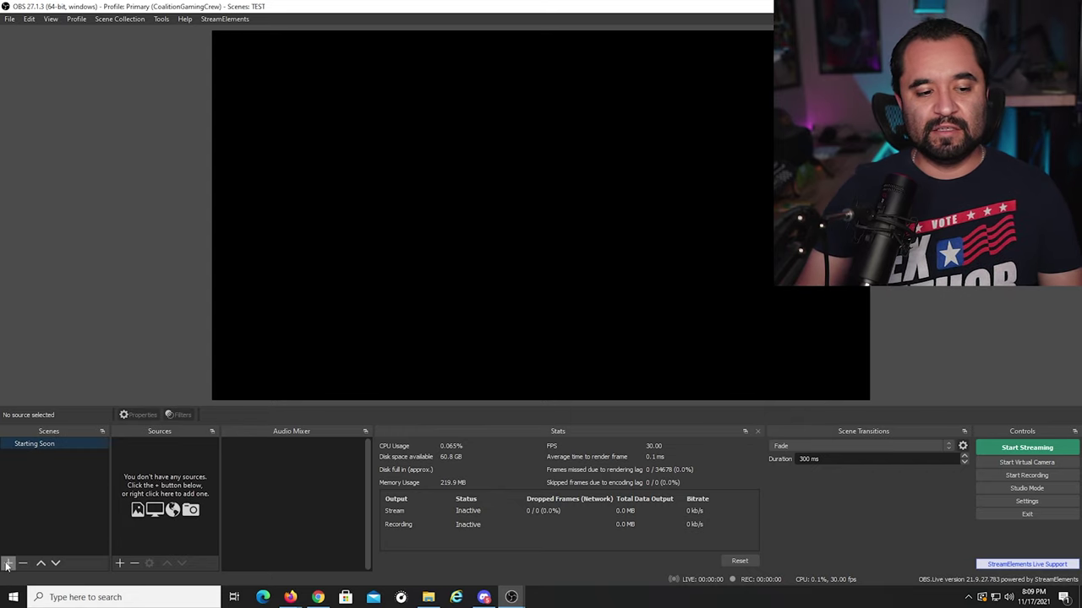
- Add the Talking, Gaming and BRB Scene scenes, then select Starting Soon
left_click(8, 563)
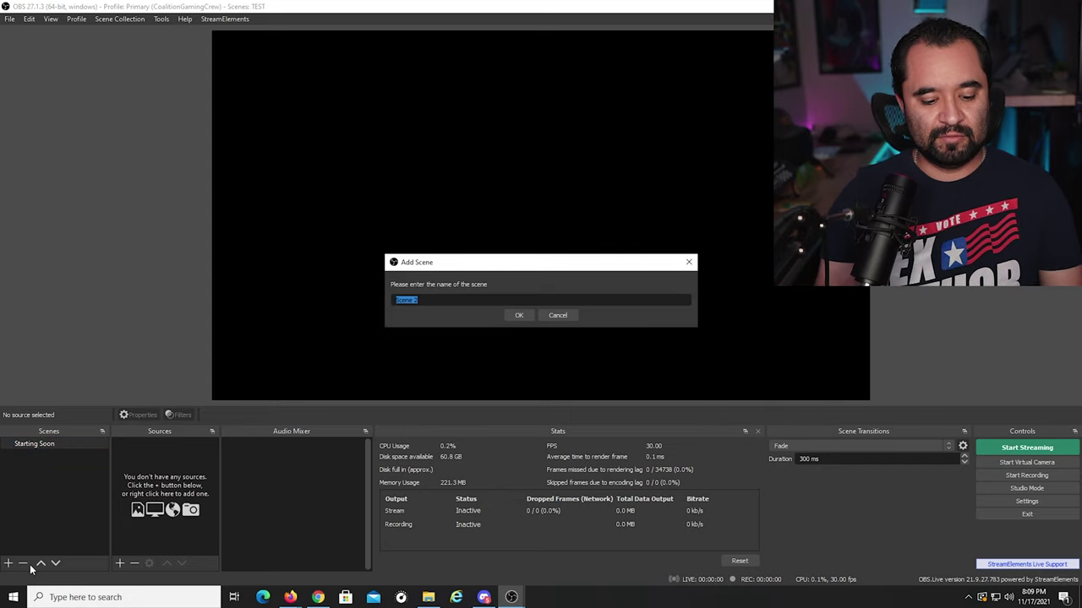
type("I")
type("alki")
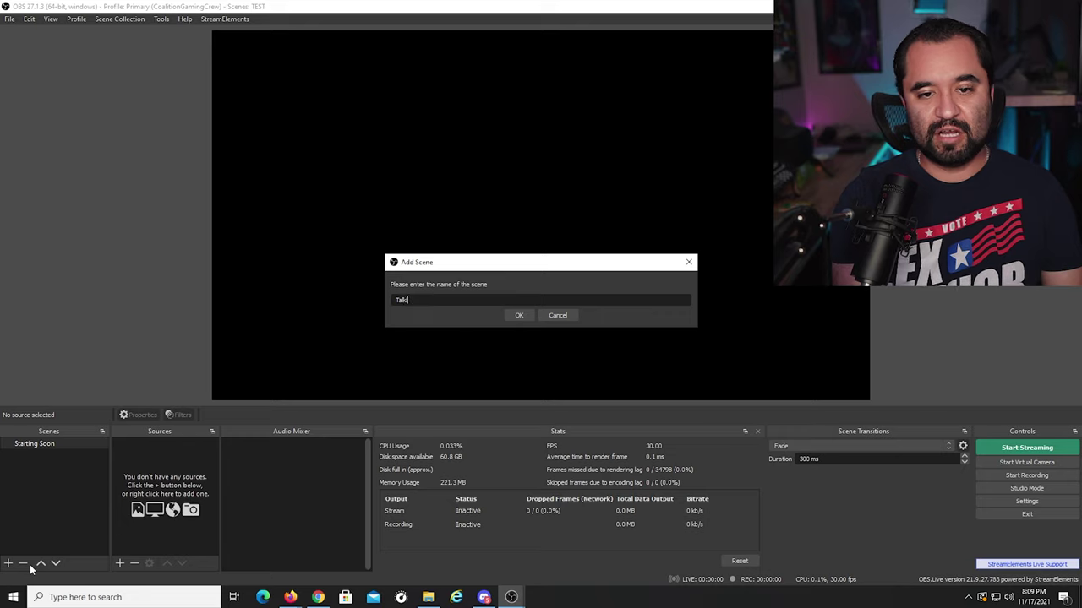
type("ng")
key("Return")
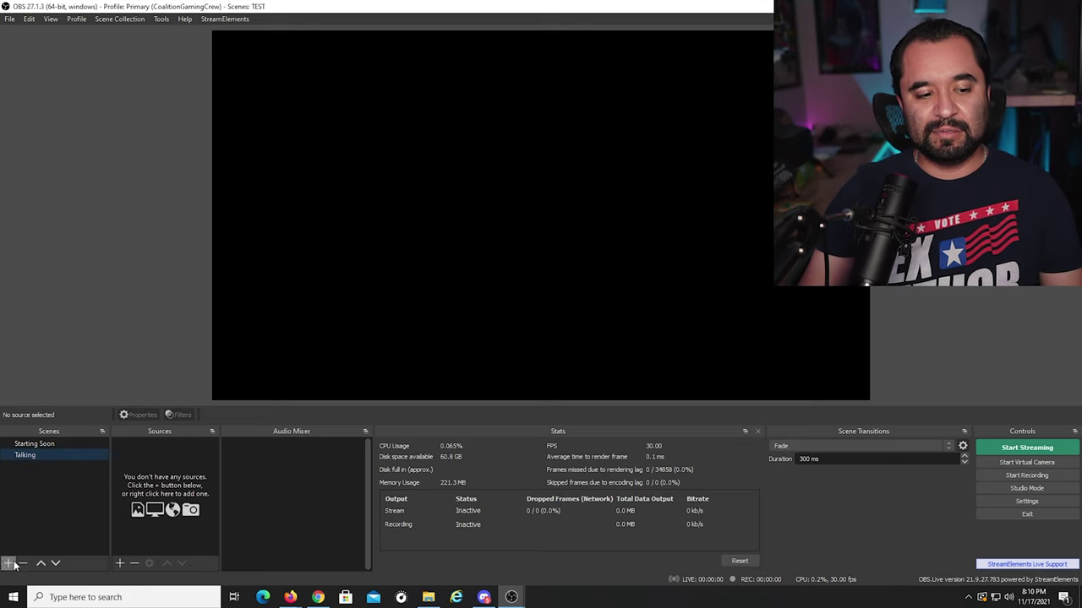
left_click(8, 563)
type("Just Gaming")
key("Return")
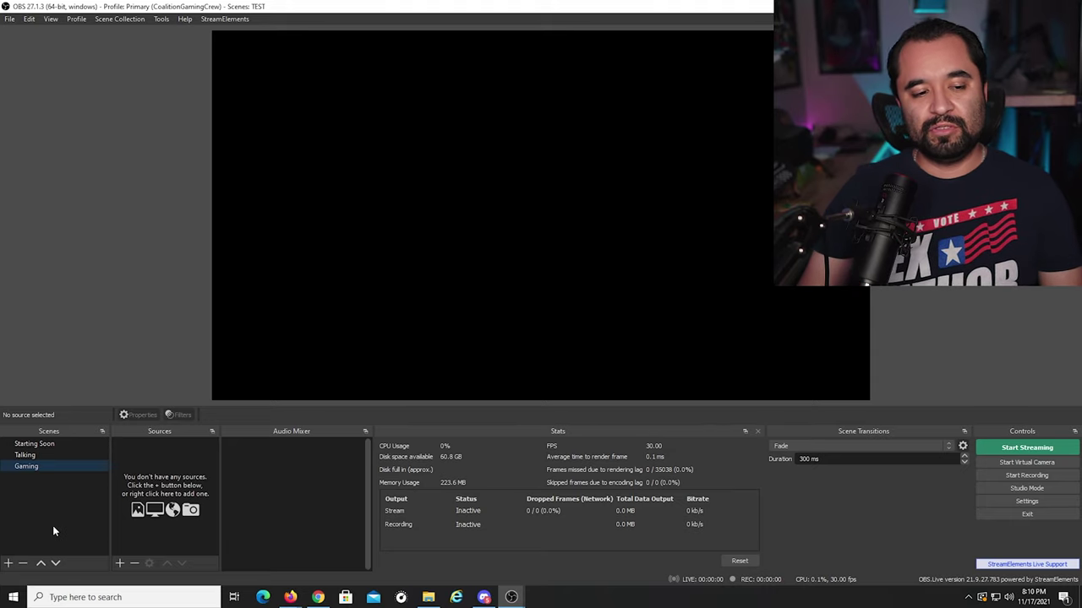
left_click(8, 563)
type("BRB Scene")
key("Return")
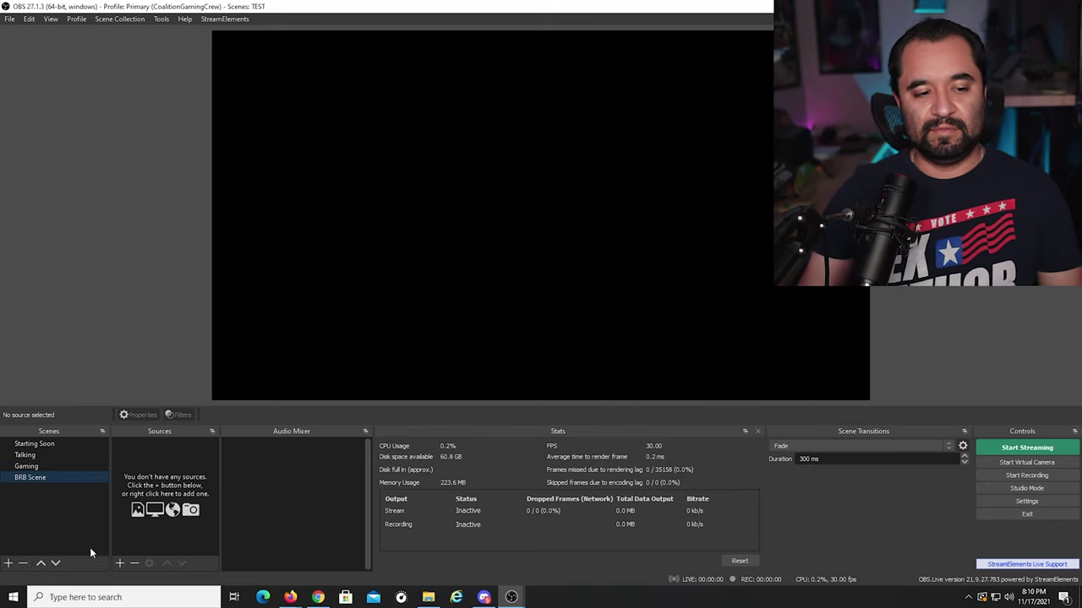
left_click(57, 445)
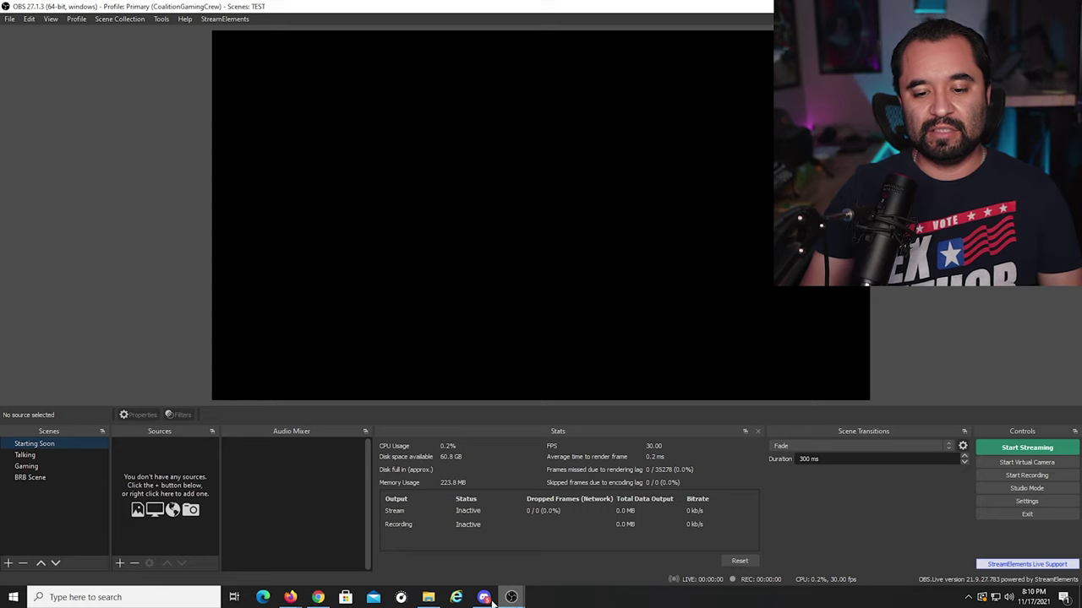
left_click(290, 598)
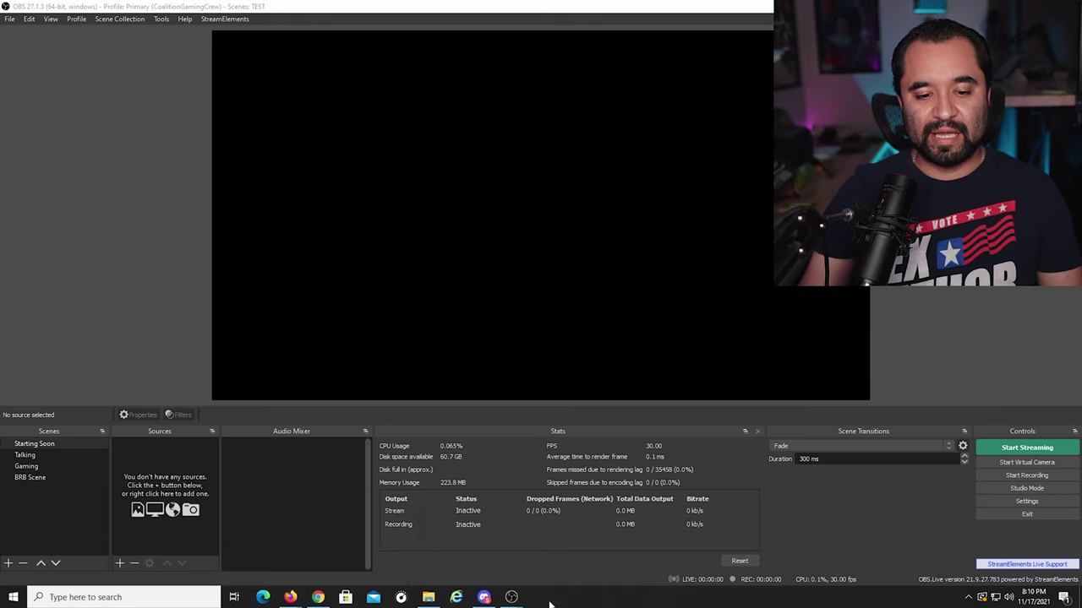
- Copy the Starting Soon overlay's URL from My overlays and return to OBS
left_click(318, 598)
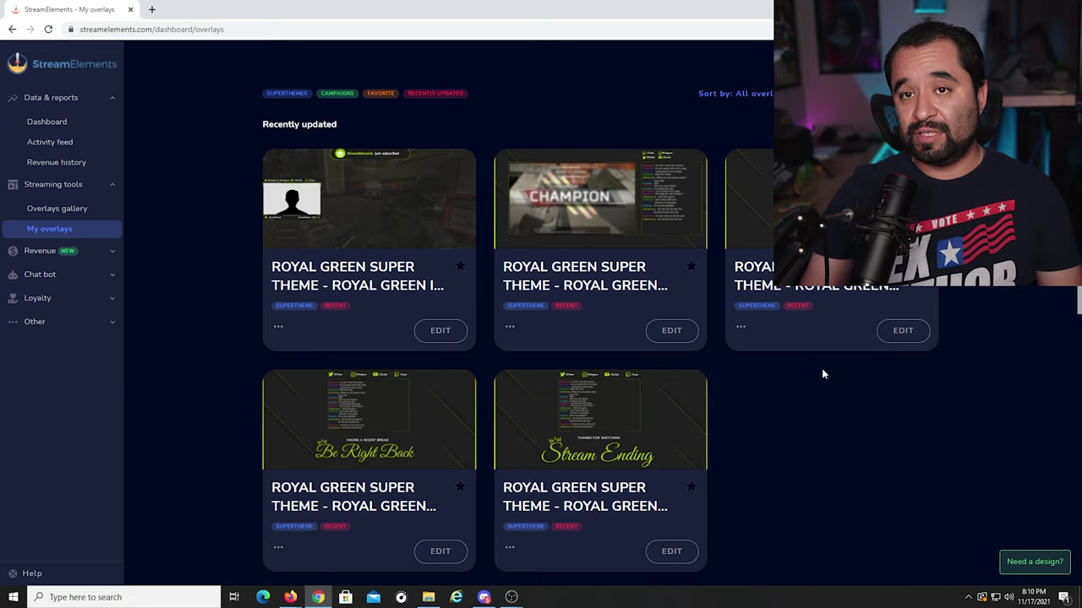
left_click(740, 327)
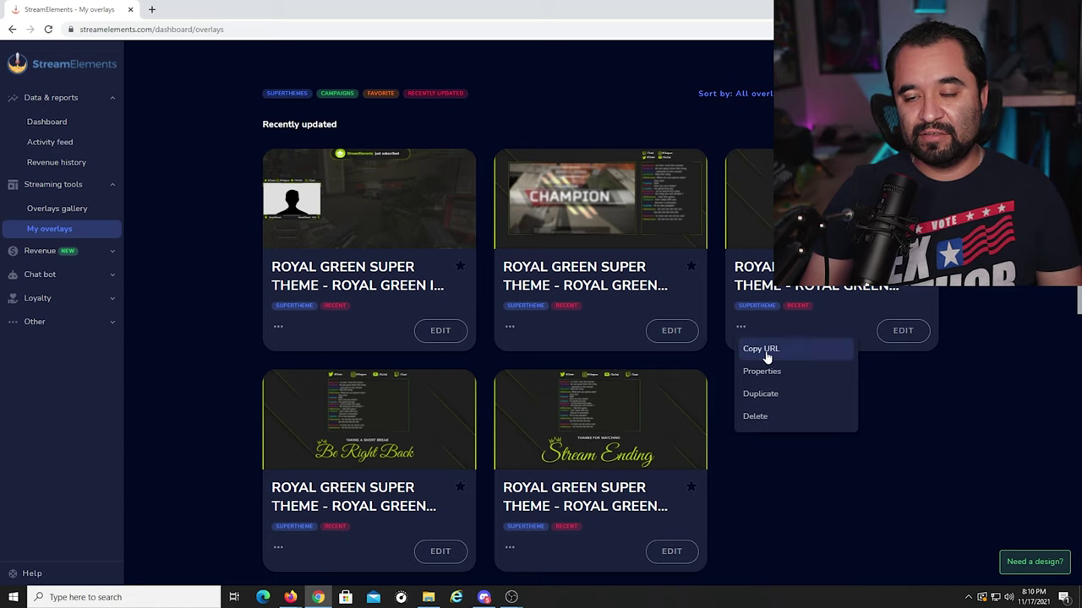
left_click(766, 352)
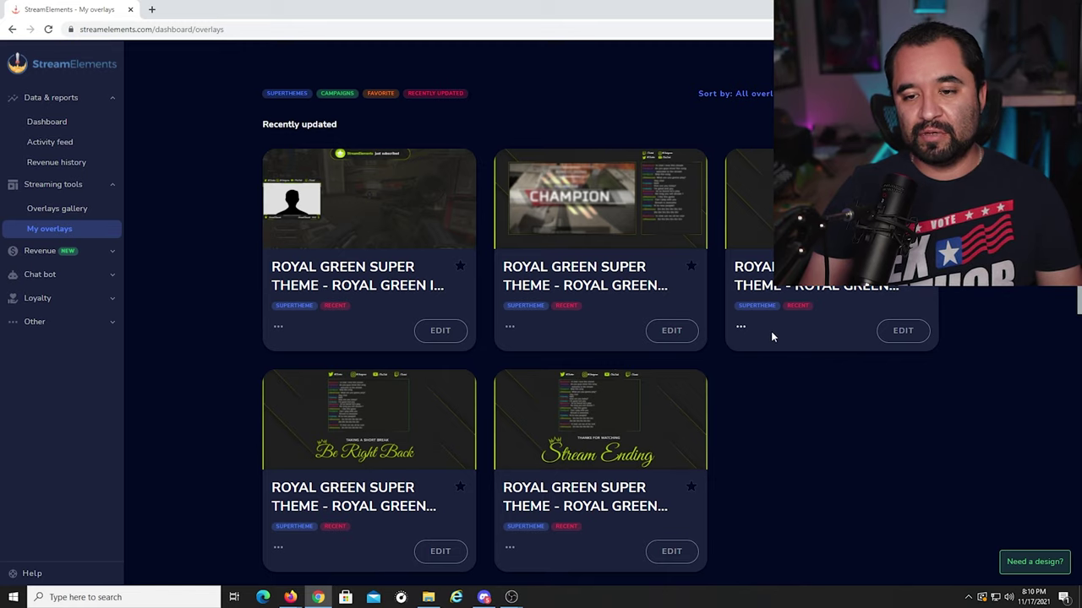
mouse_move(522, 600)
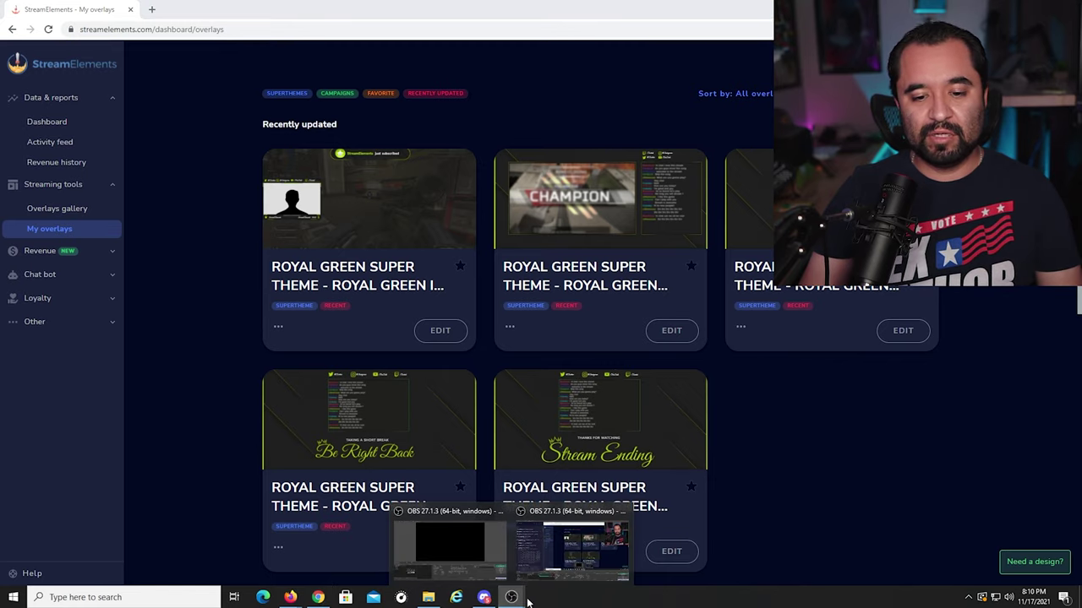
left_click(480, 541)
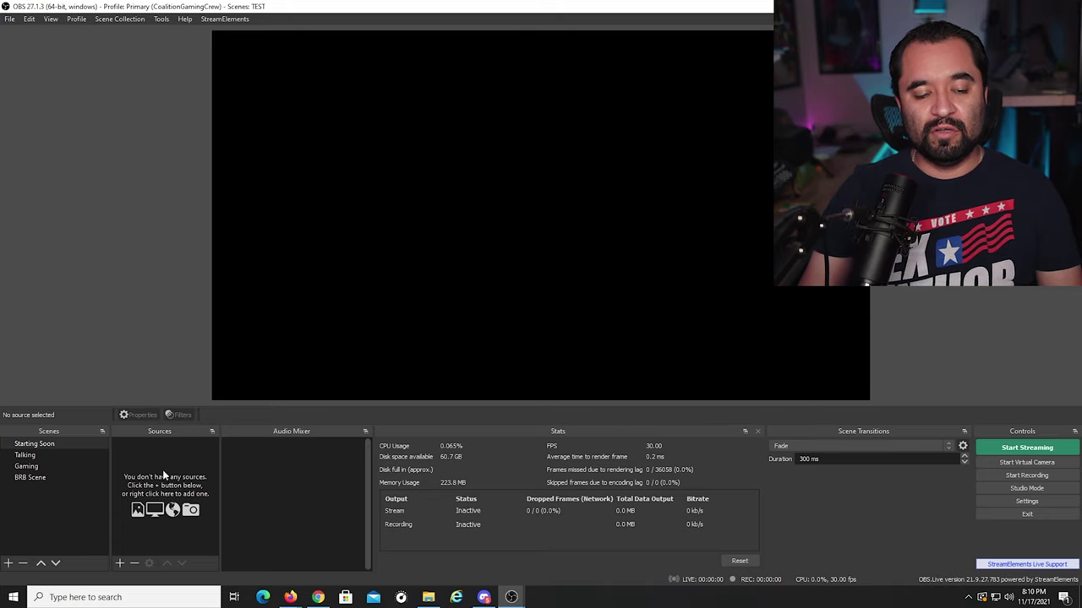
- Add a browser source named 'Starting Countdown' to the Starting Soon scene
left_click(121, 564)
left_click(162, 387)
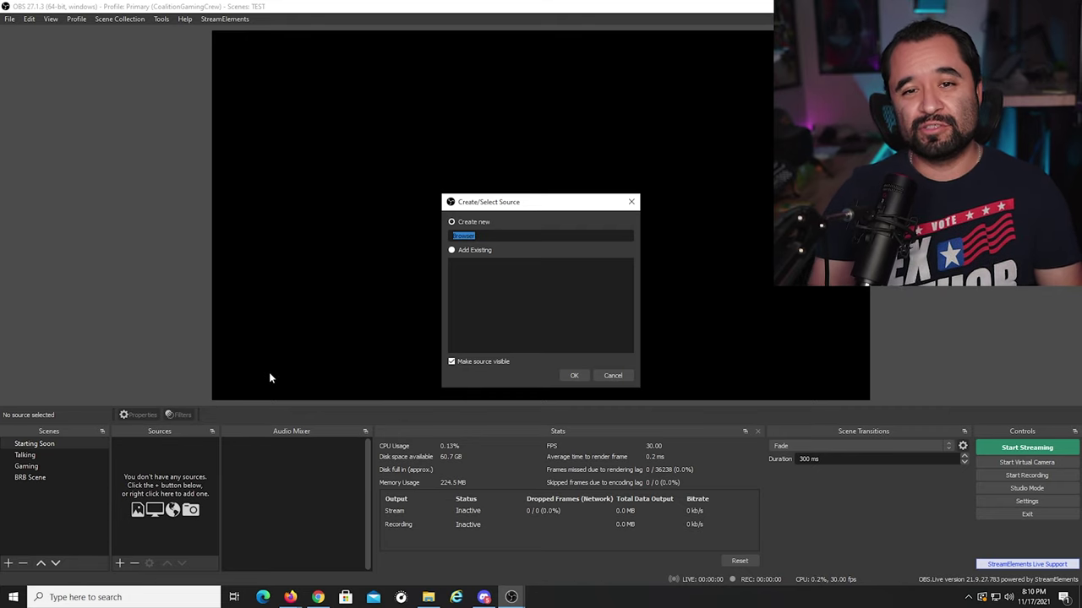
type("Starting Countdown")
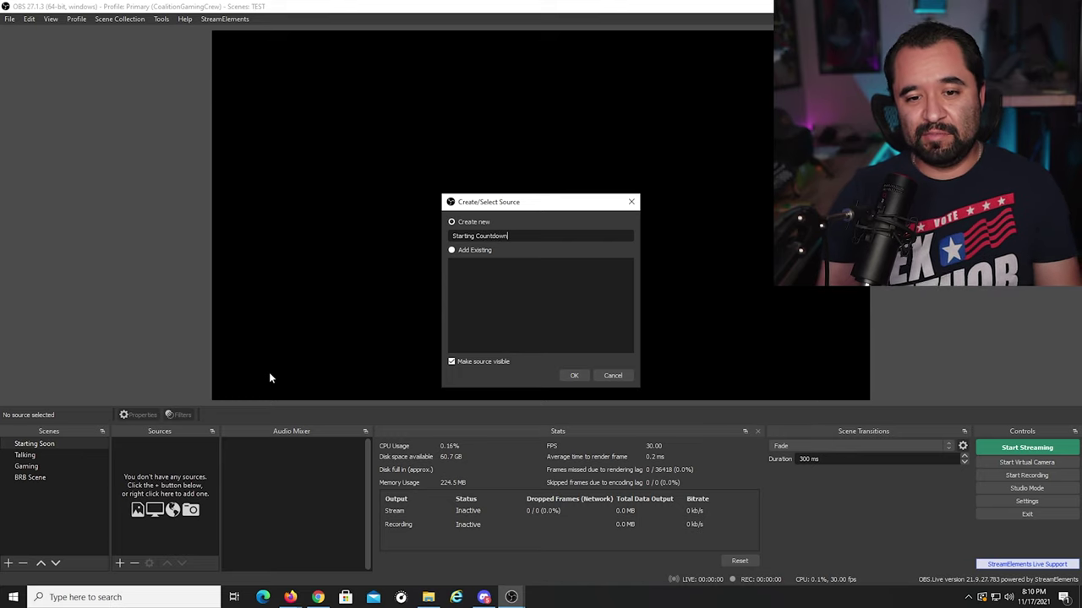
key("Return")
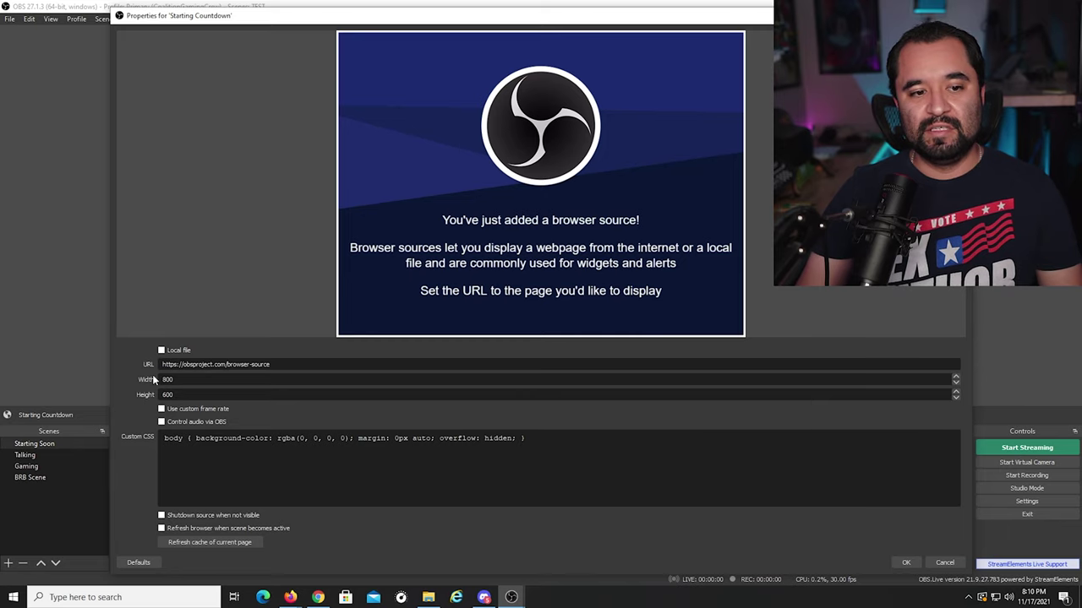
- Paste the overlay URL, set 1920x1080, and enable Shutdown source when not visible
left_click_drag(270, 364, 163, 364)
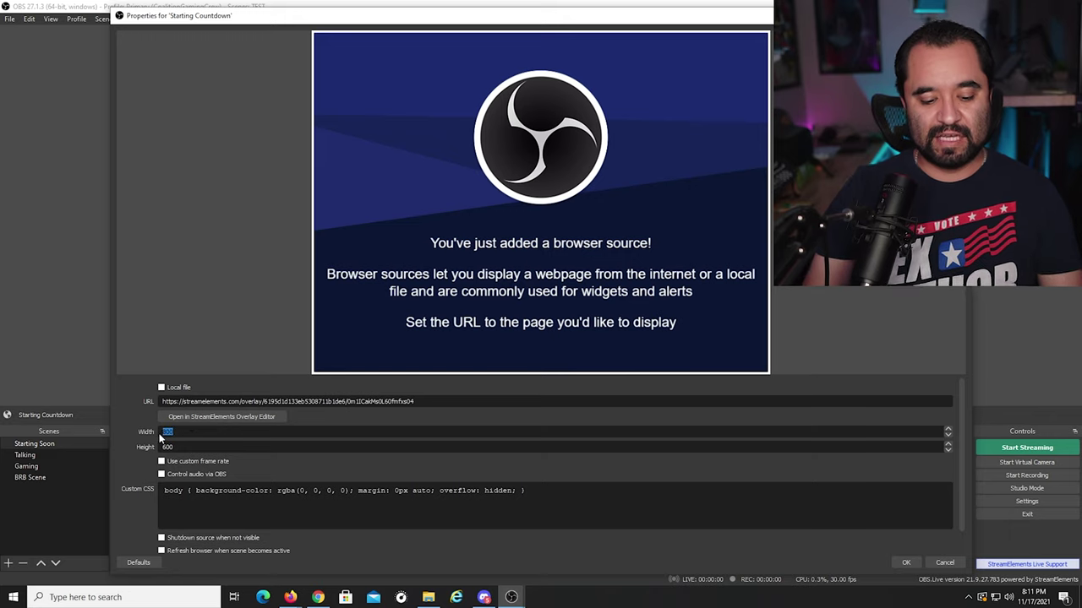
type("1920")
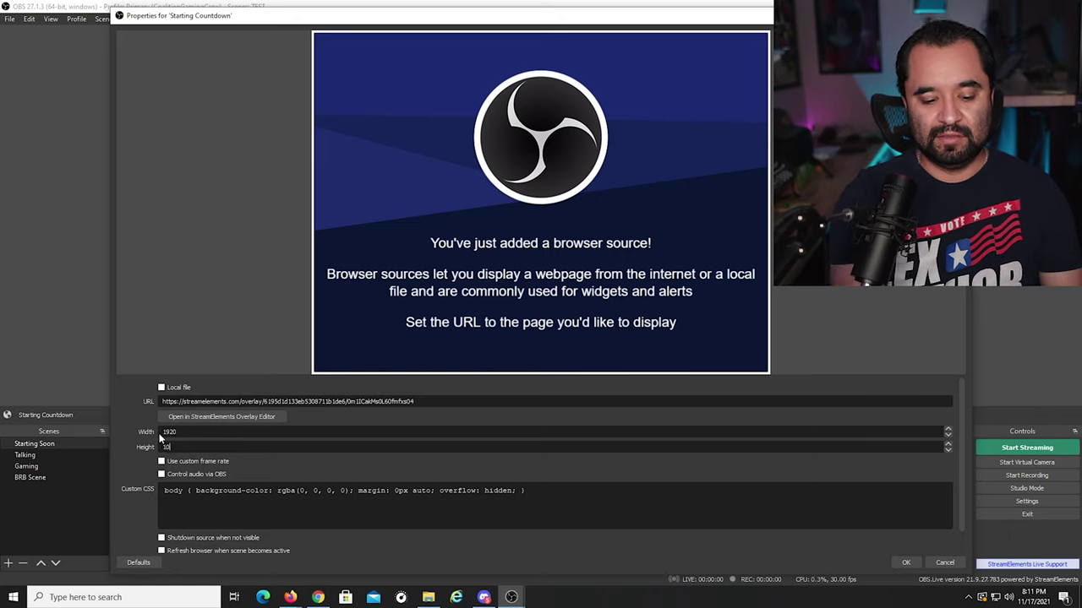
type("1080")
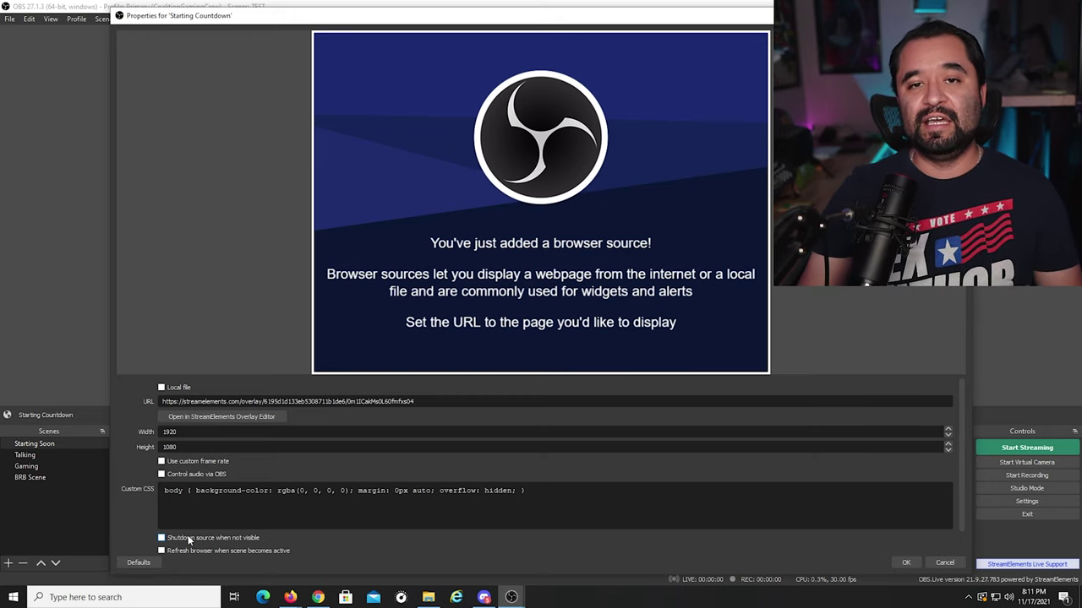
left_click(188, 539)
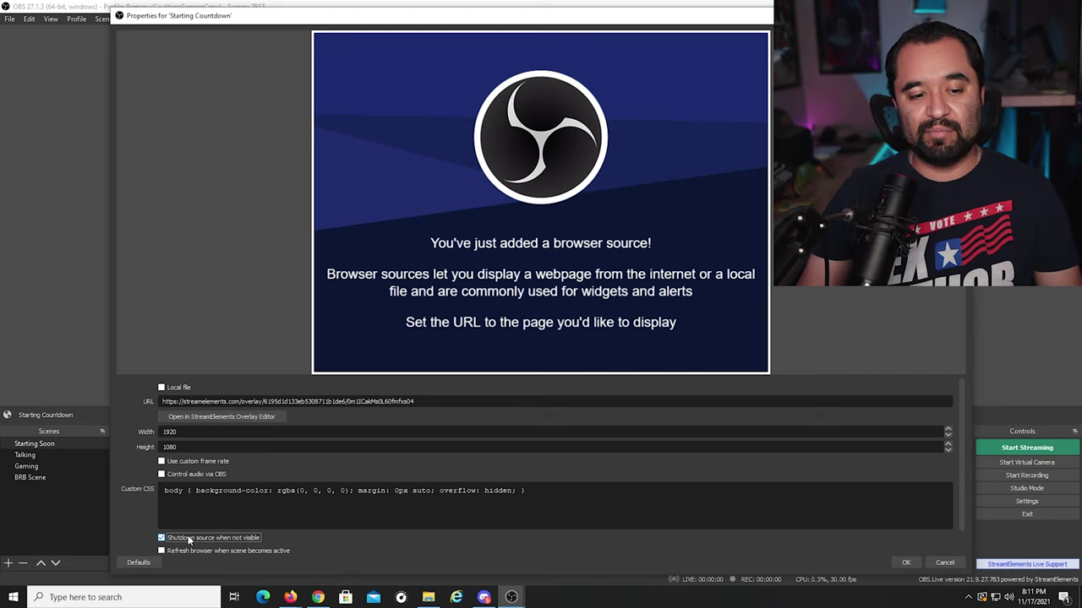
left_click(905, 562)
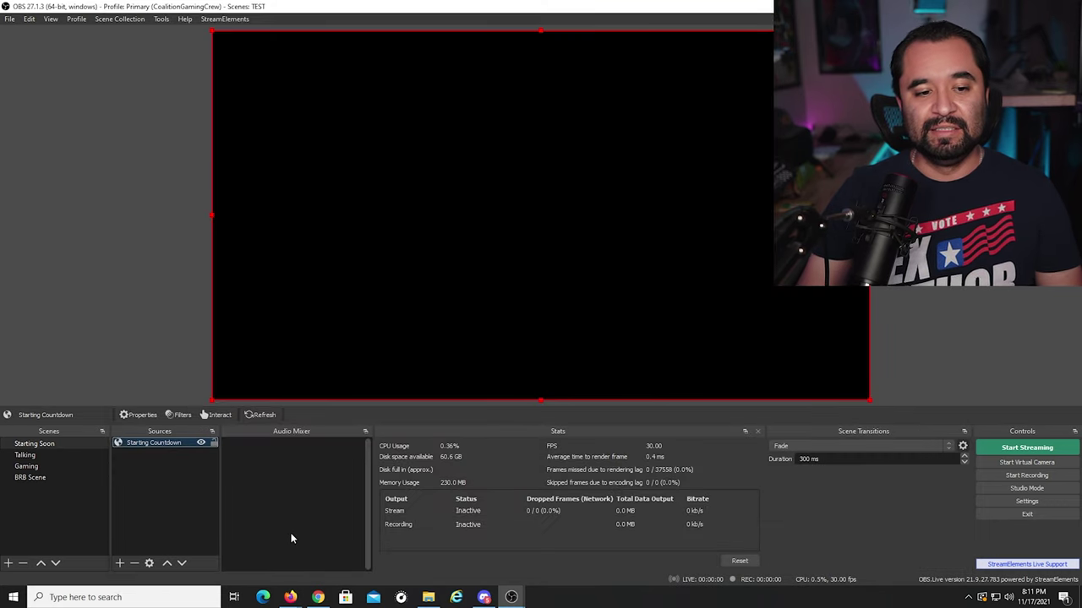
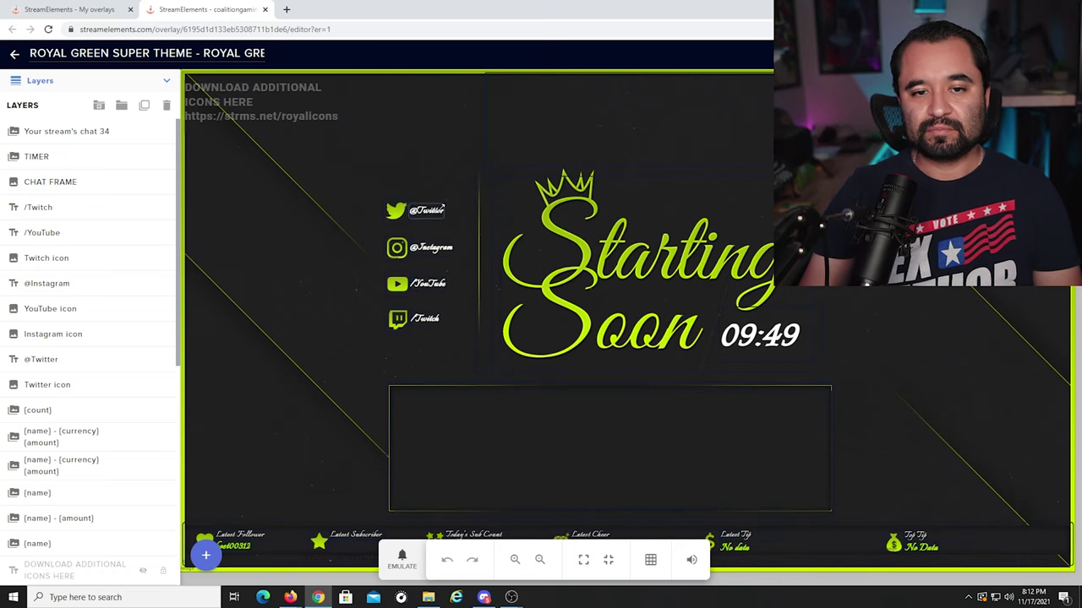
left_click(427, 212)
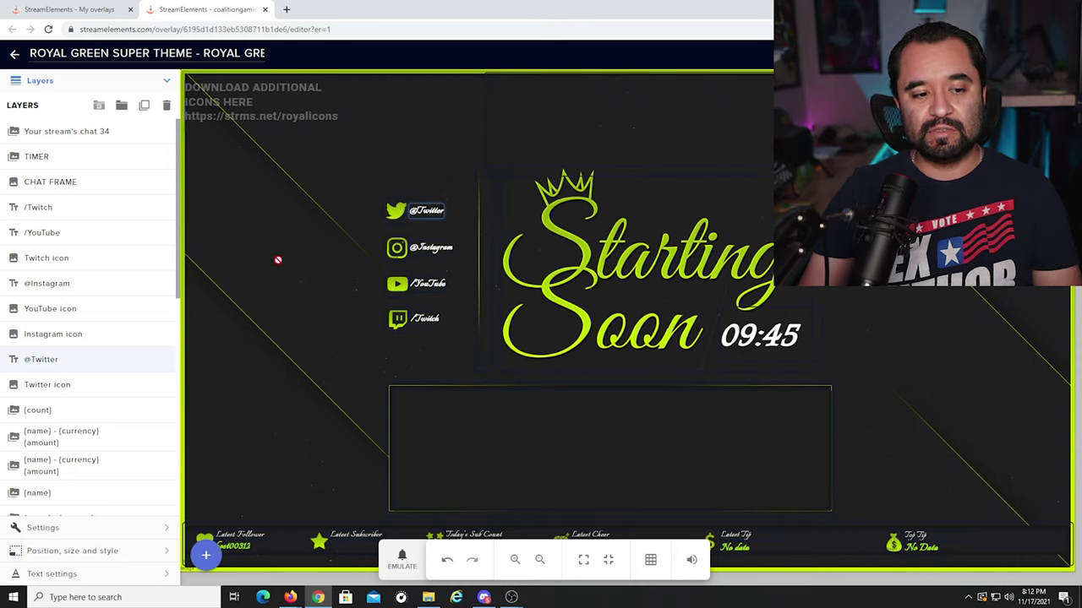
left_click(57, 530)
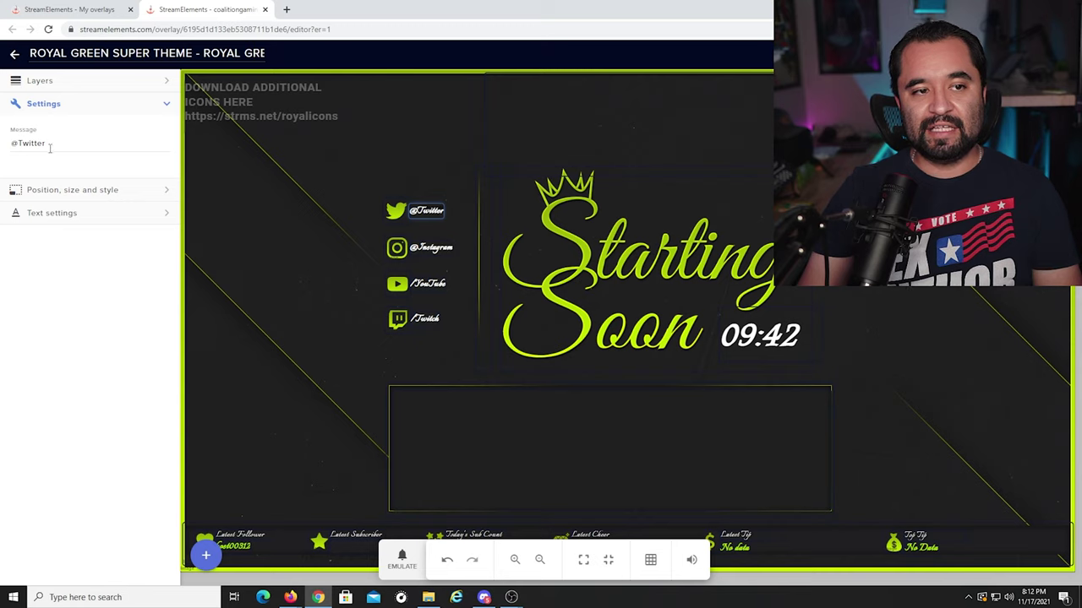
left_click_drag(46, 143, 17, 143)
type("Coaliti")
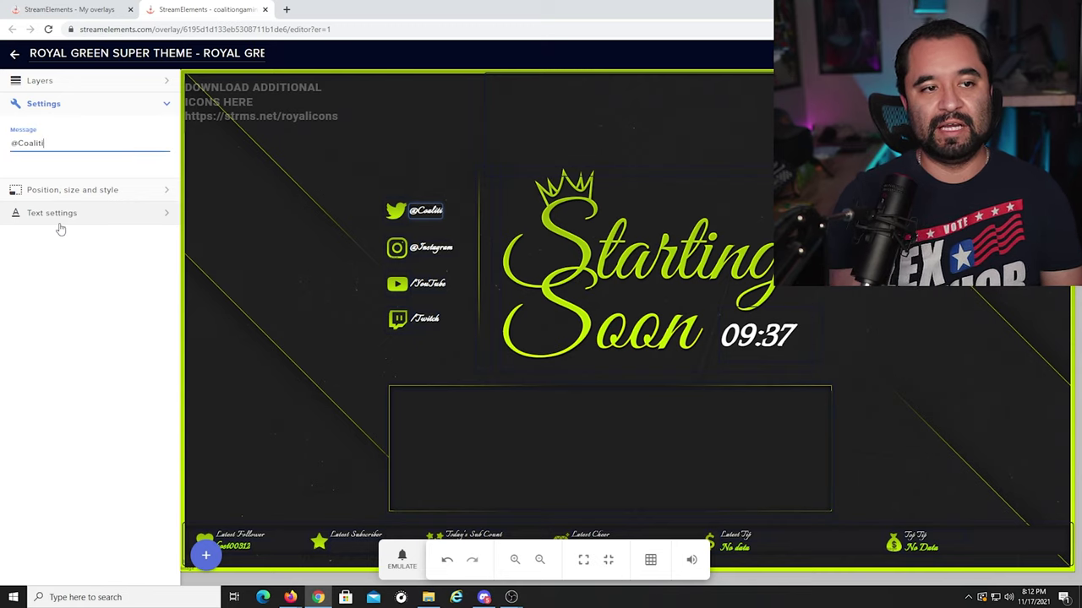
type("onTechYT")
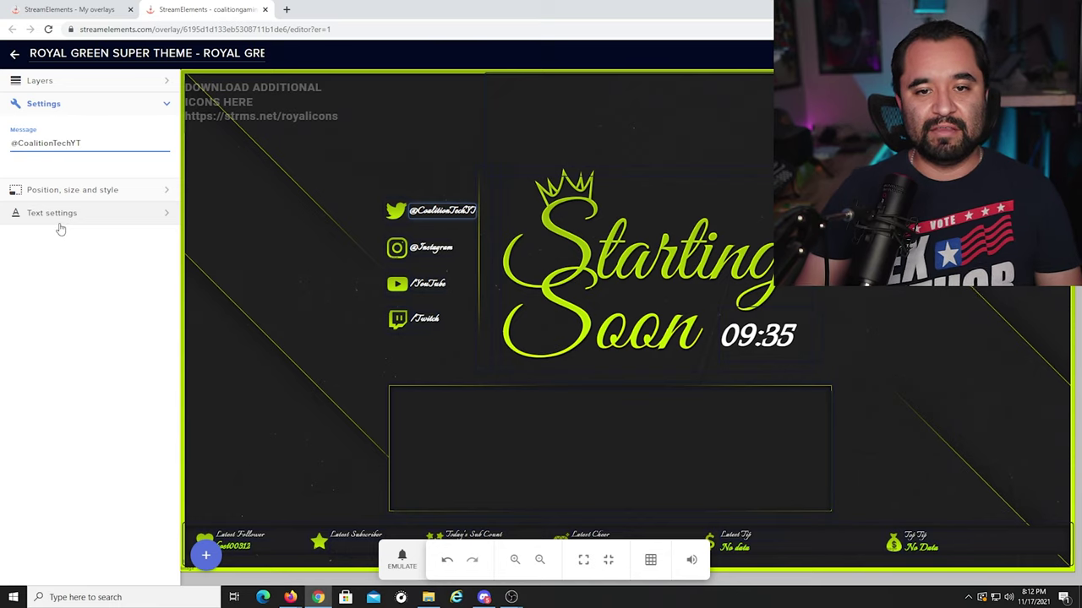
left_click(60, 319)
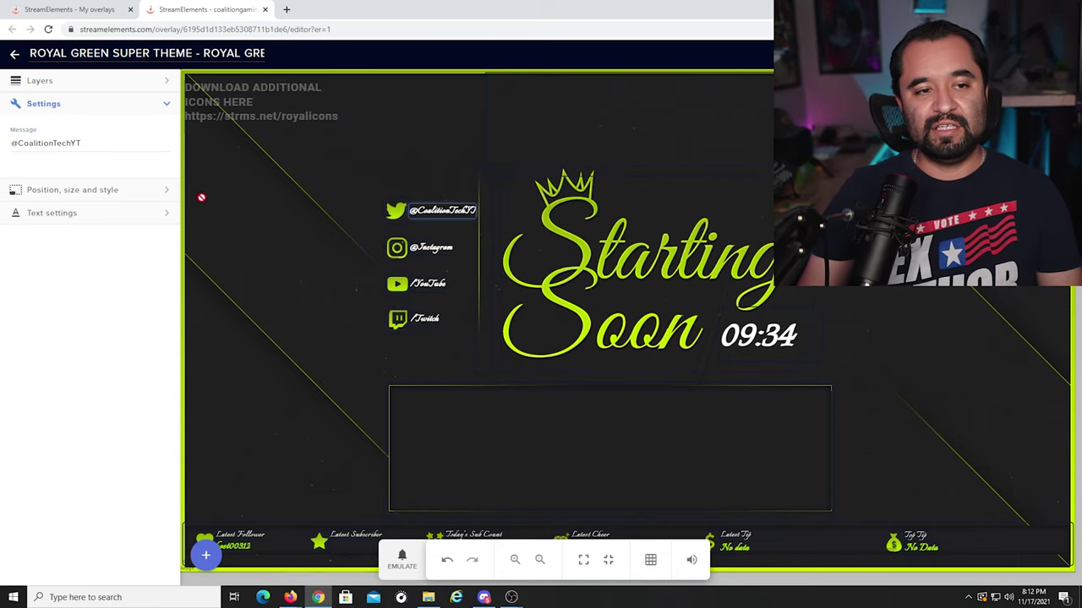
- Change the Twitter handle label's font from Italianno to Jacques Francois
left_click(168, 215)
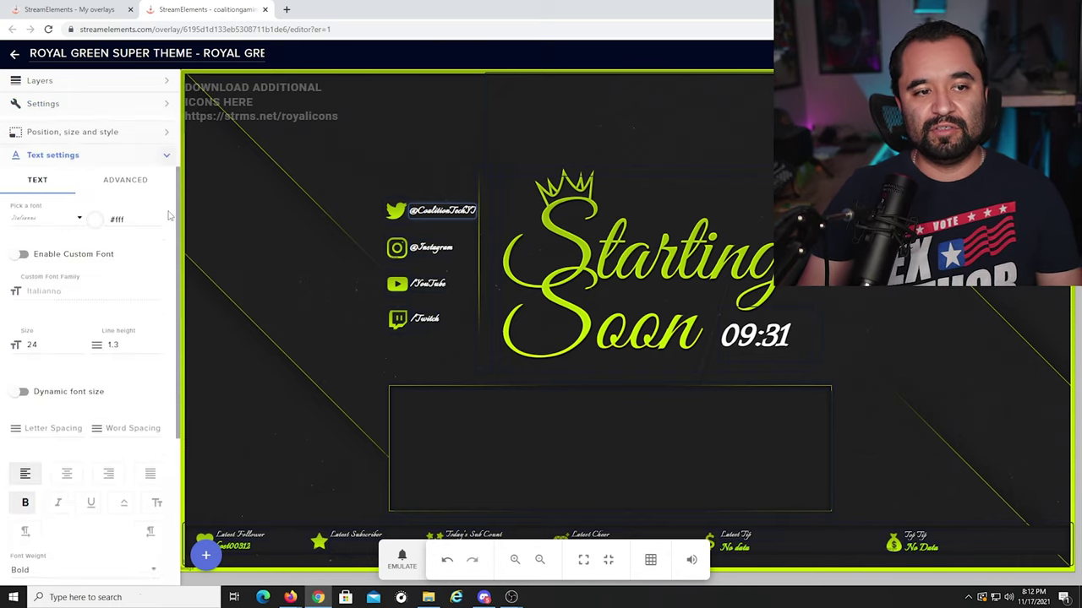
left_click(67, 215)
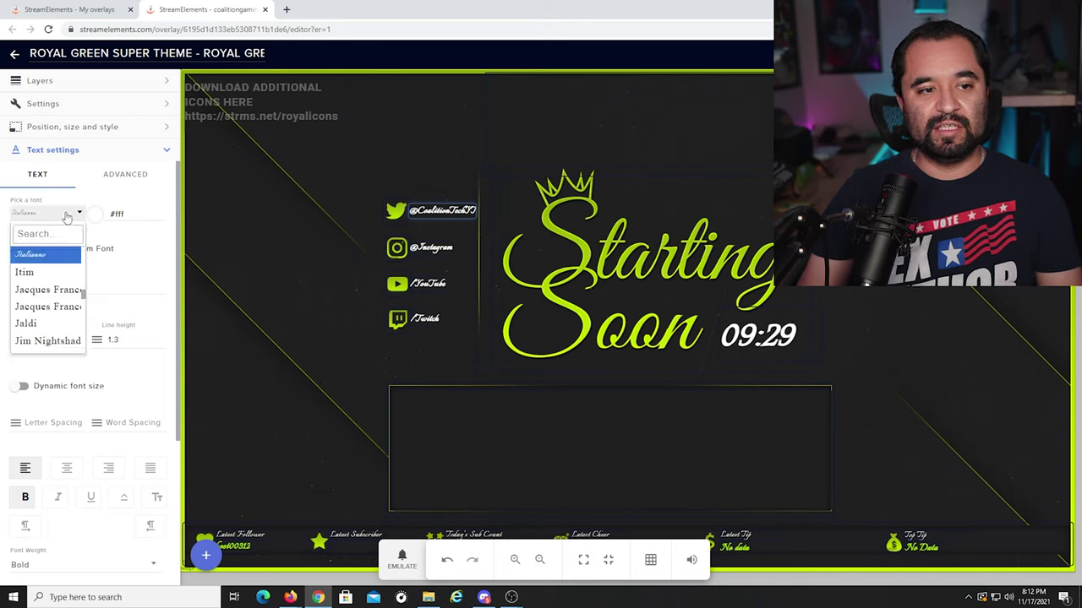
left_click(57, 291)
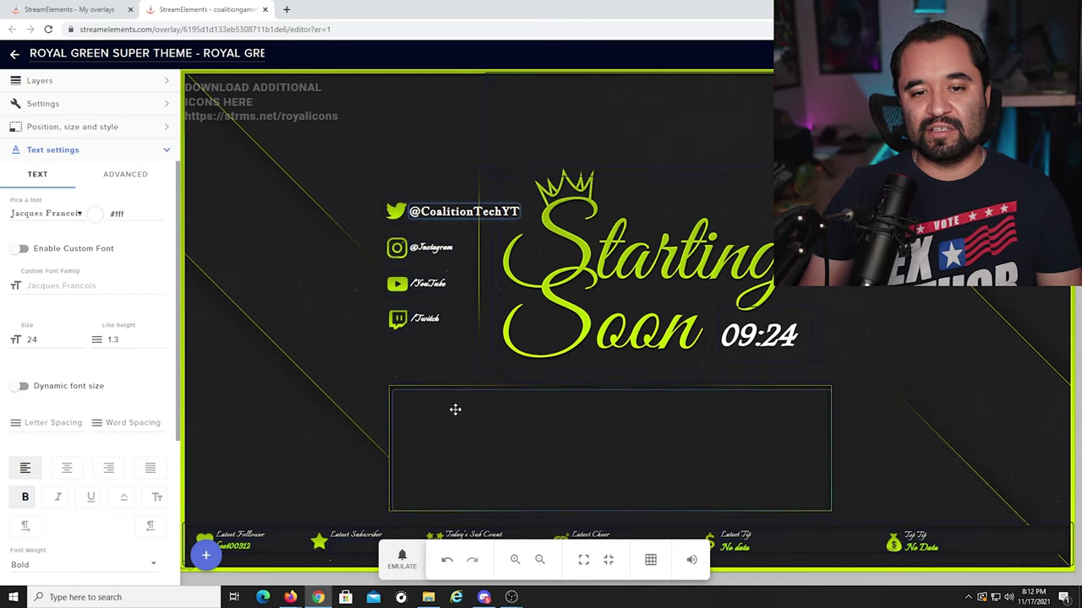
left_click(427, 247)
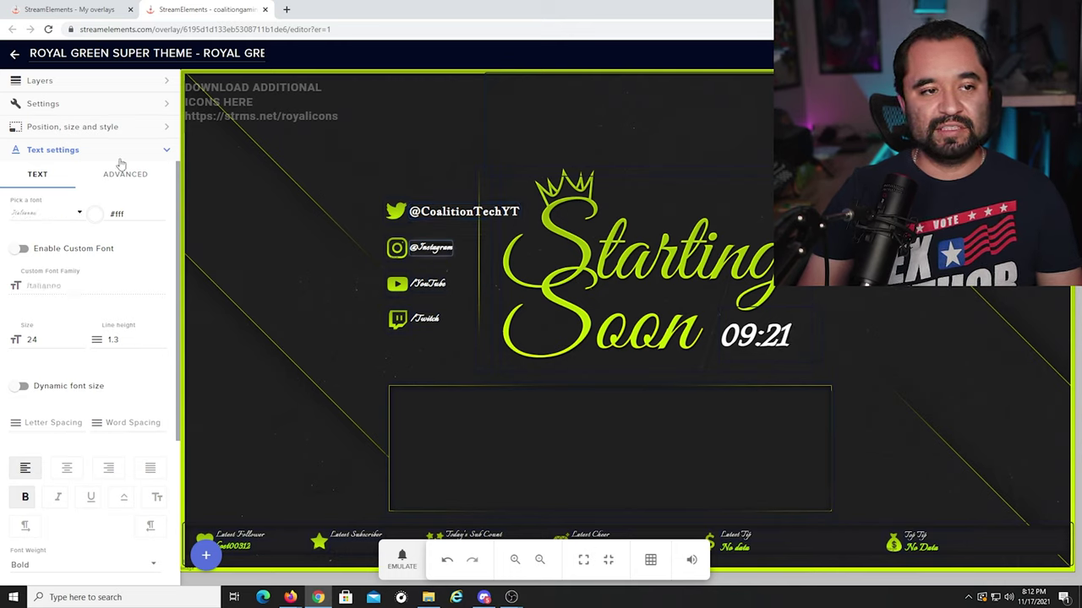
- Overwrite 'Instagram' in the label's message with the channel's Instagram handle
left_click(152, 103)
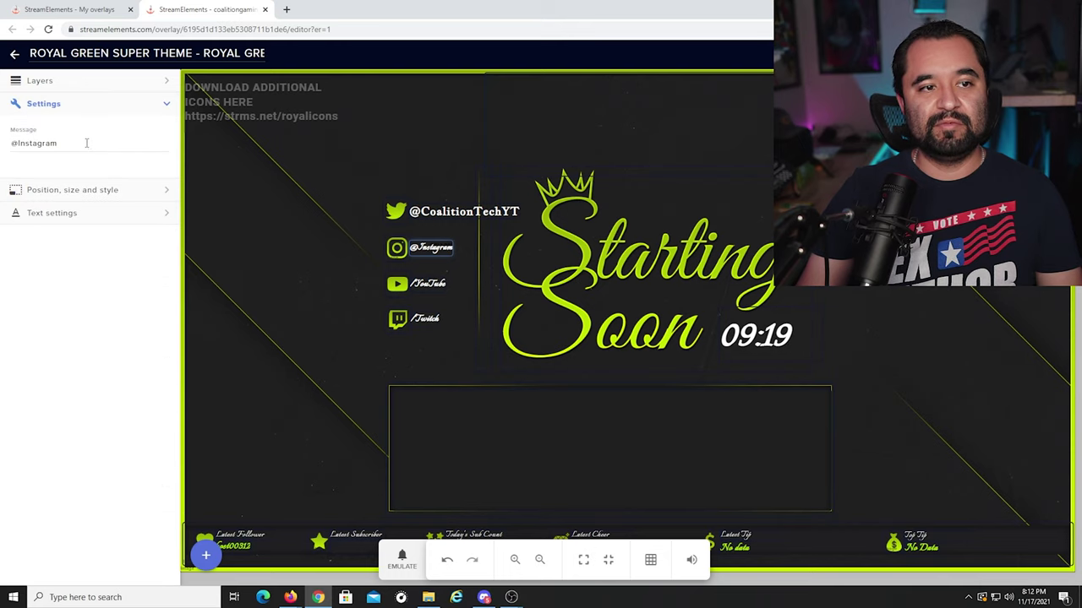
mouse_move(36, 143)
left_mouse_down()
mouse_move(57, 143)
mouse_move(21, 143)
left_mouse_up()
type("Coal")
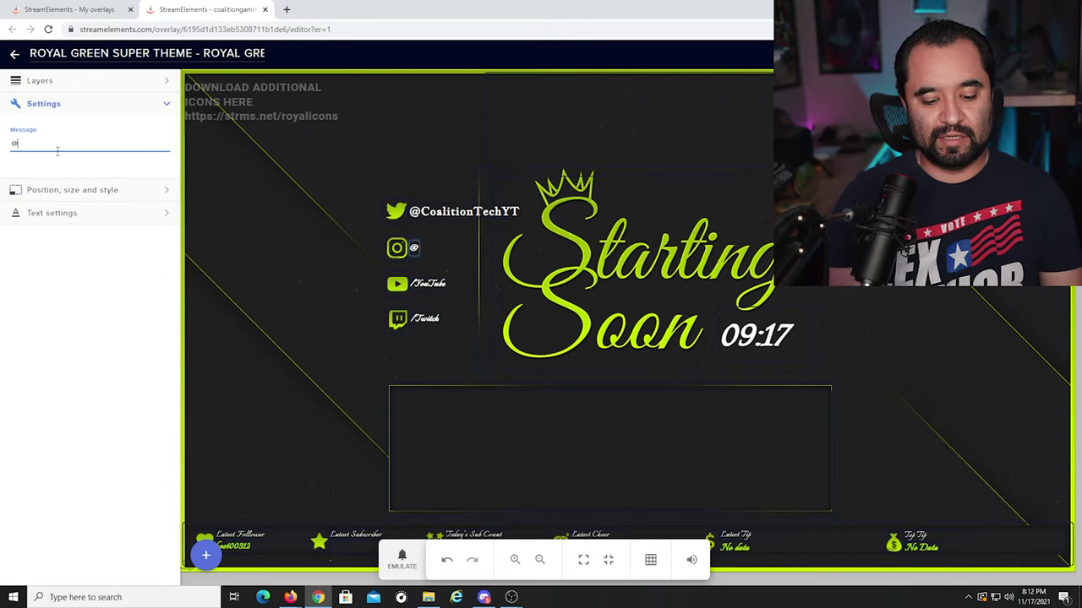
type("itionGamingCrew")
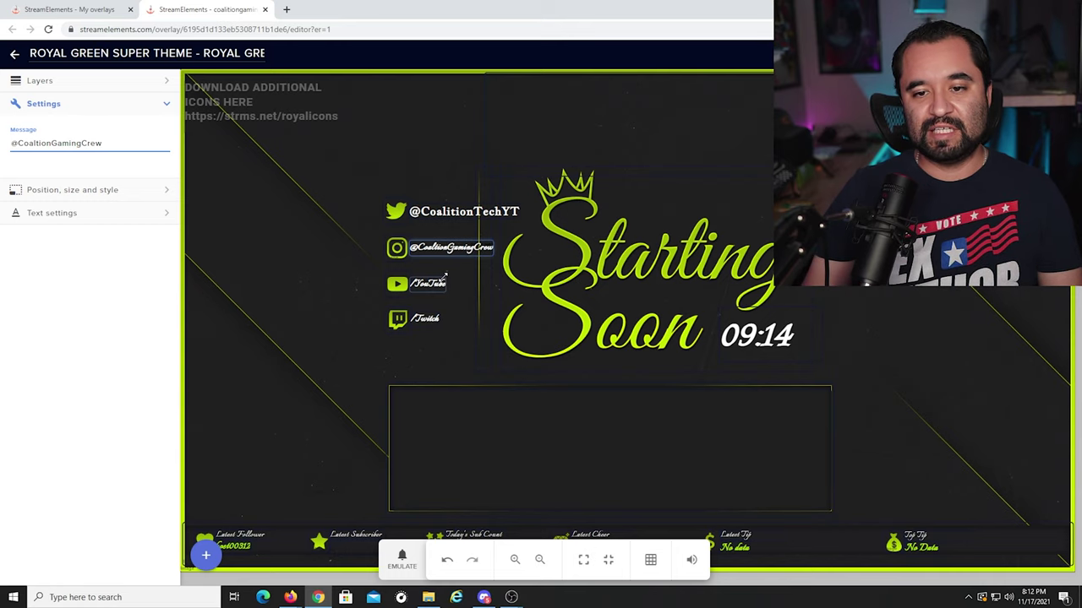
left_click(781, 338)
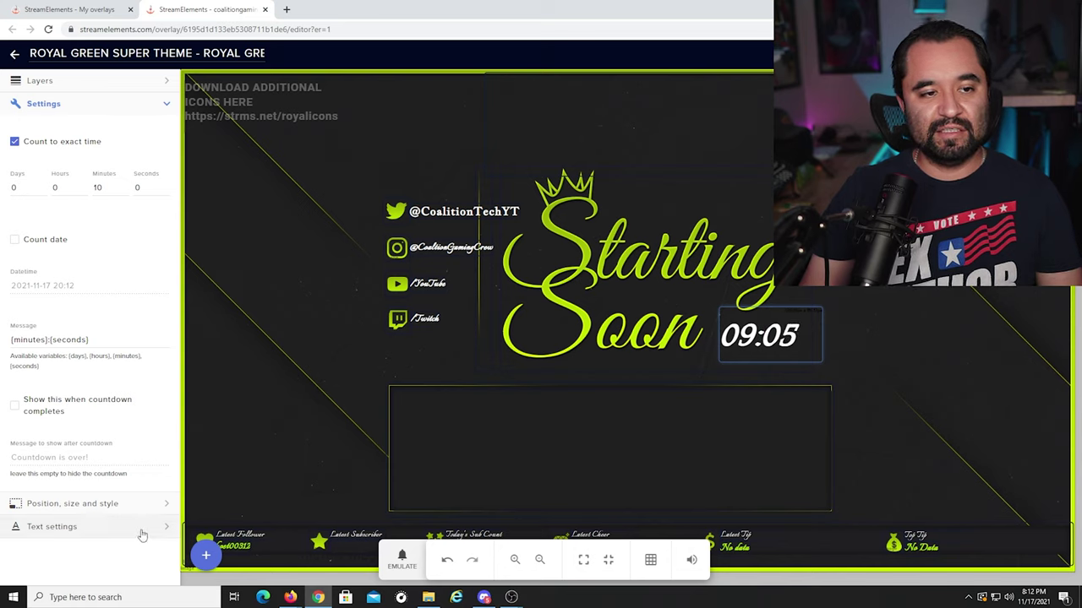
- Set the countdown widget's Minutes to 10 and return to the Layers list
left_click(105, 187)
left_click(124, 185)
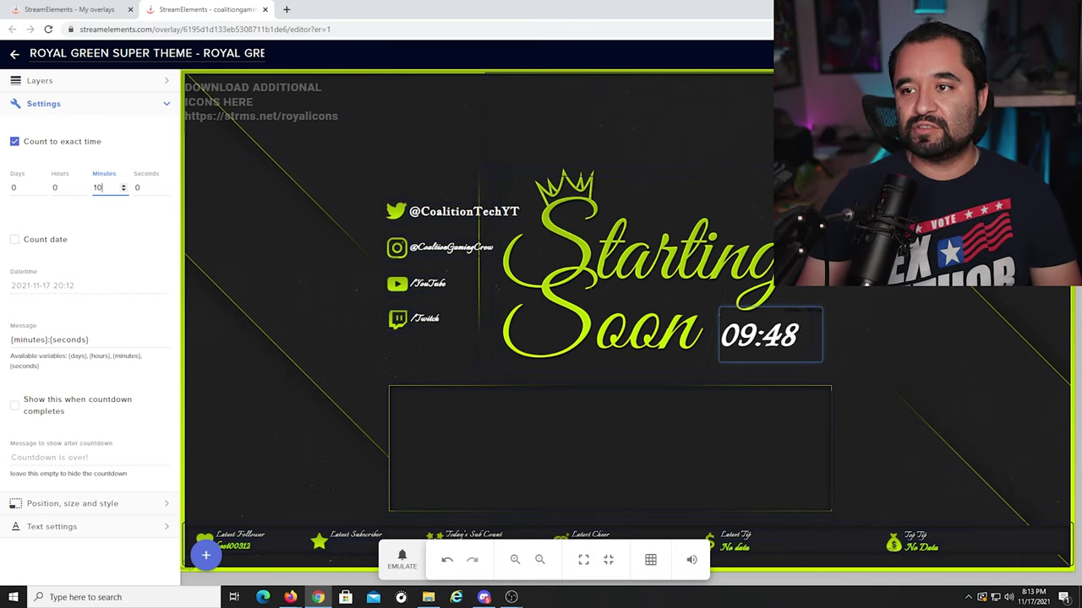
left_click(165, 104)
left_click(166, 81)
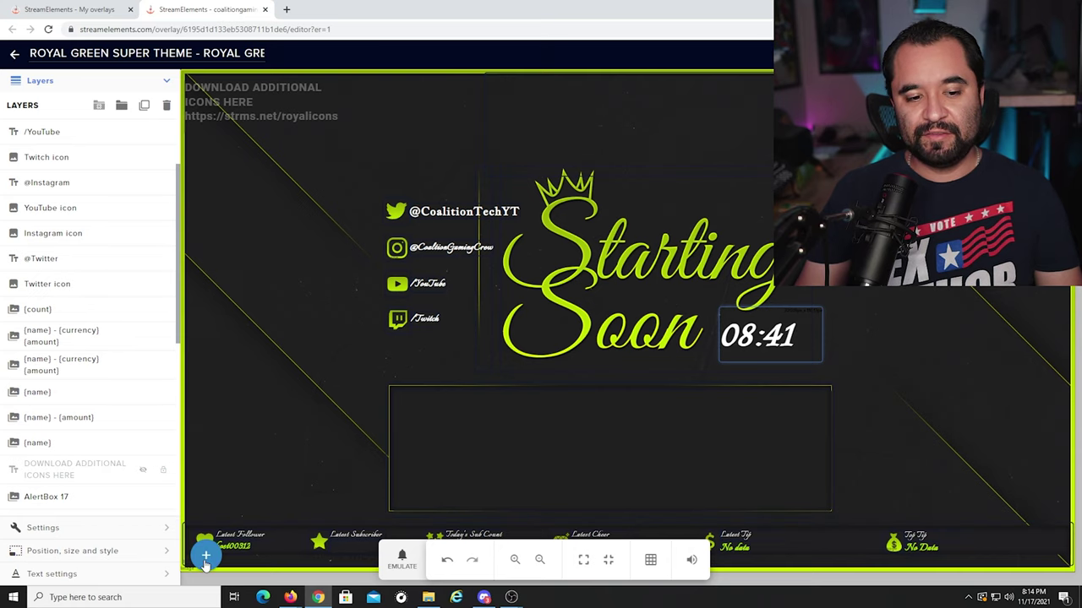
- Add an Image widget from the Static / Custom widget category
left_click(209, 560)
mouse_move(276, 448)
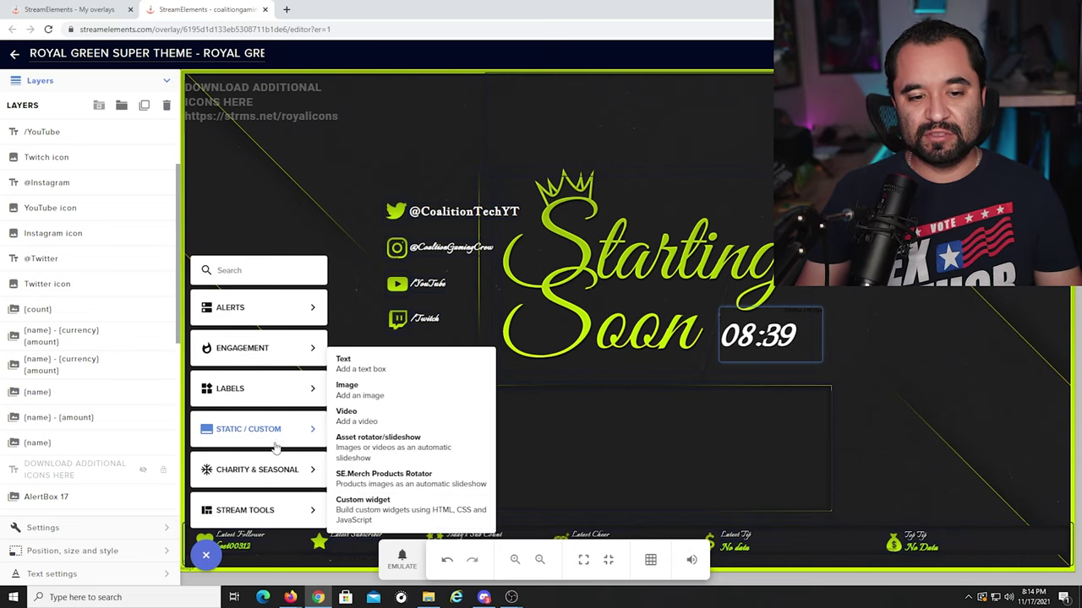
mouse_move(286, 399)
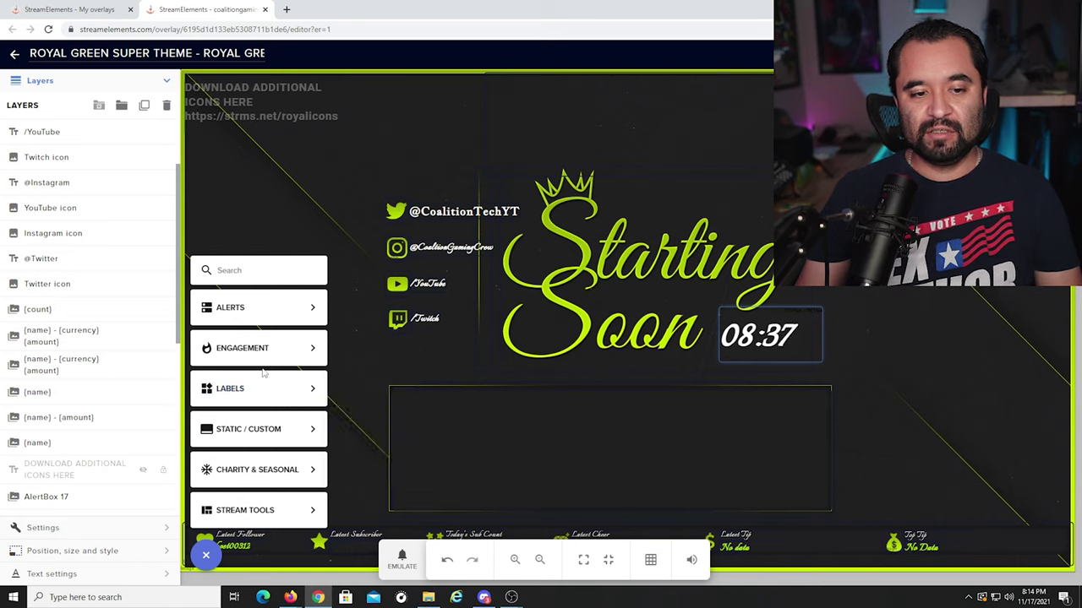
mouse_move(348, 390)
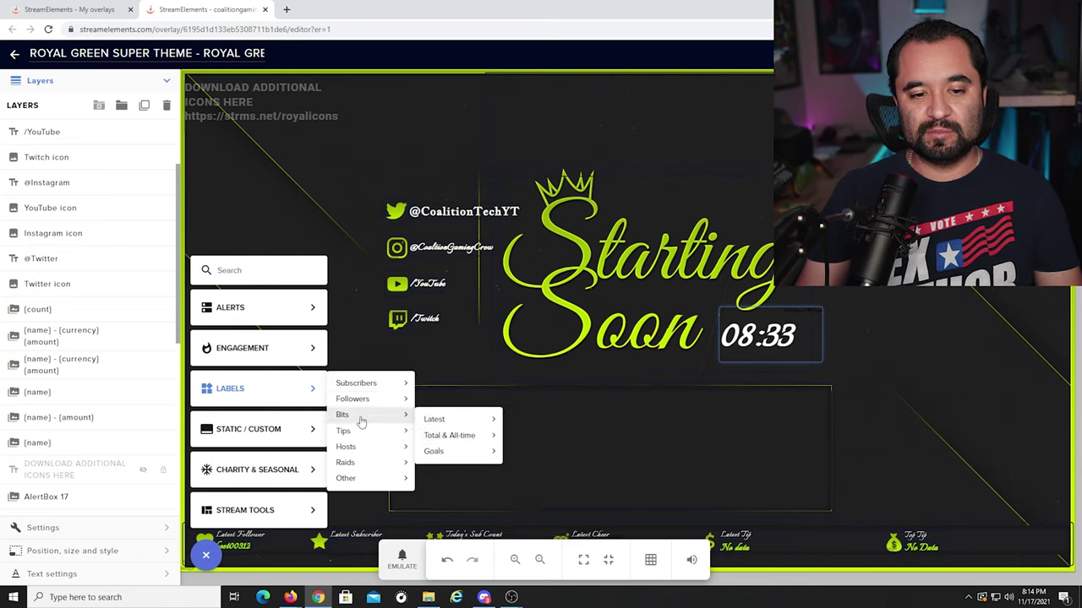
mouse_move(344, 431)
mouse_move(433, 431)
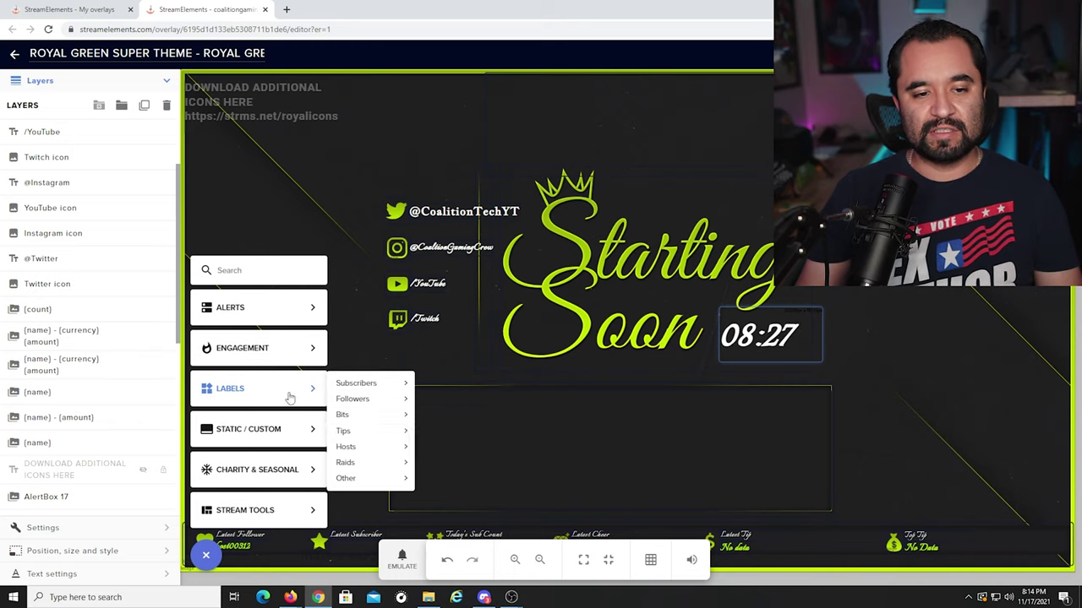
mouse_move(295, 310)
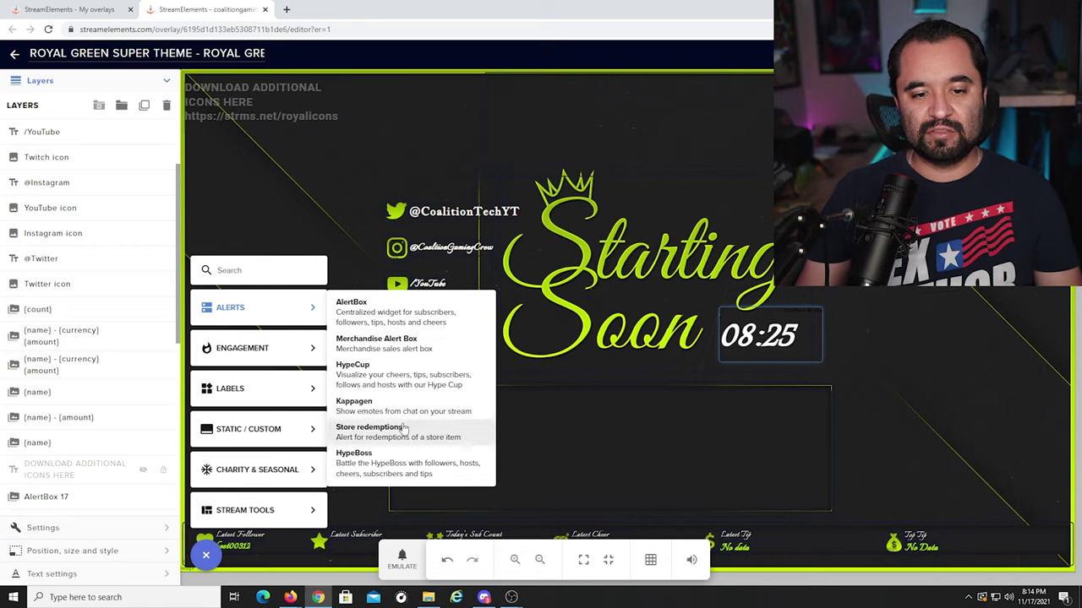
mouse_move(314, 361)
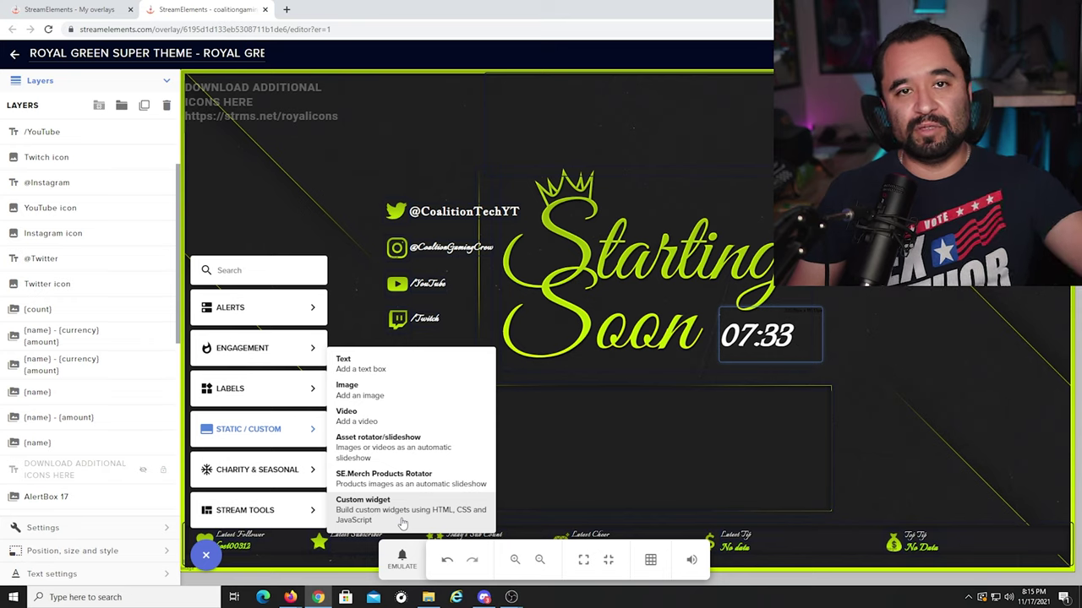
left_click(407, 396)
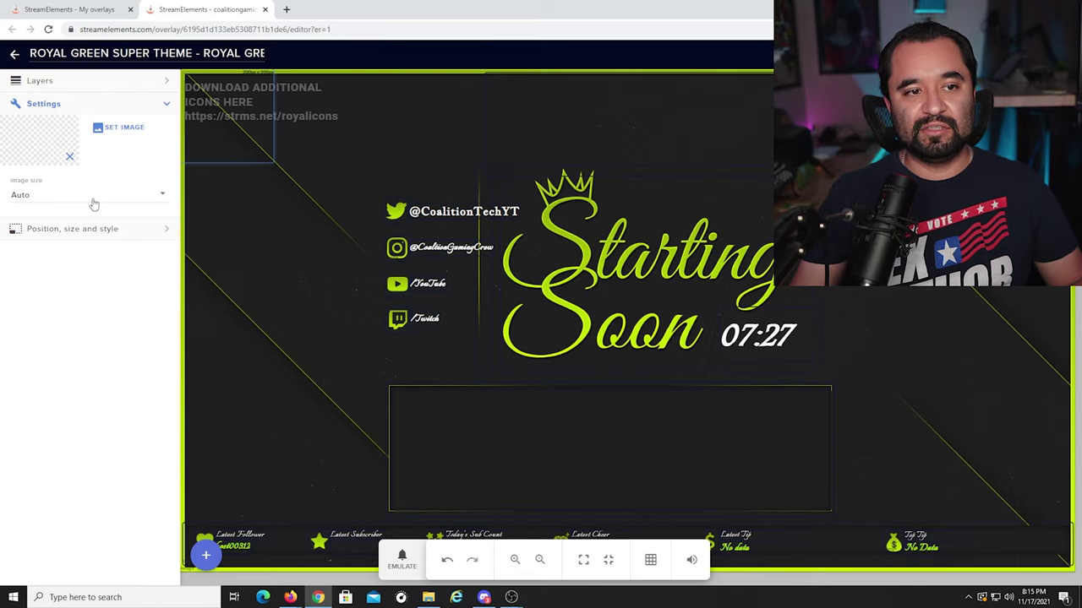
- Open the media library from the image widget's SET IMAGE button
left_click(122, 128)
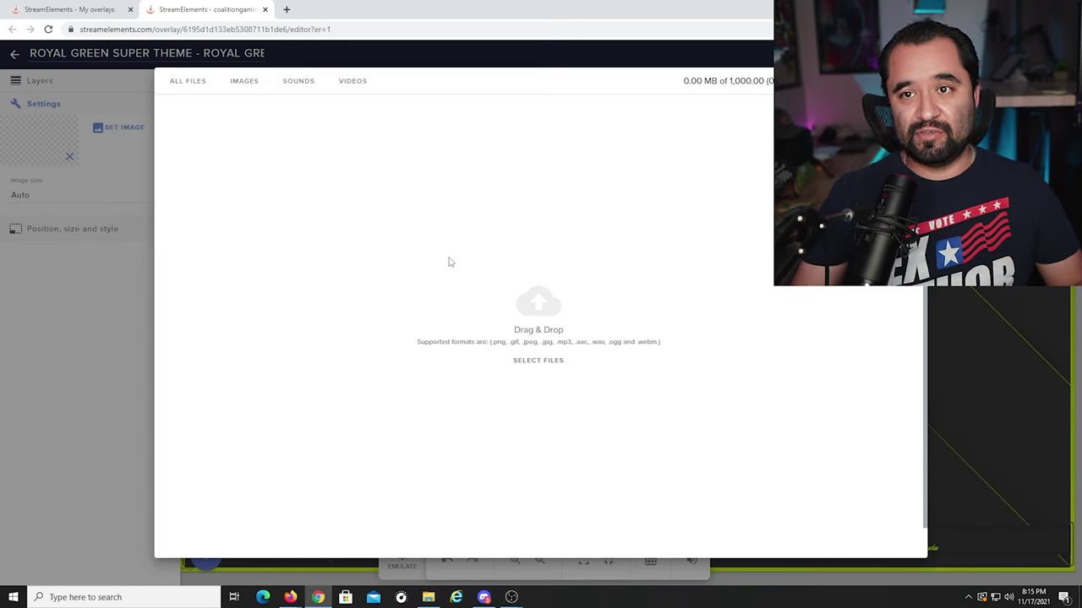
- Upload TZ.png from Downloads, use it as the image, and place it top centre
left_click(547, 296)
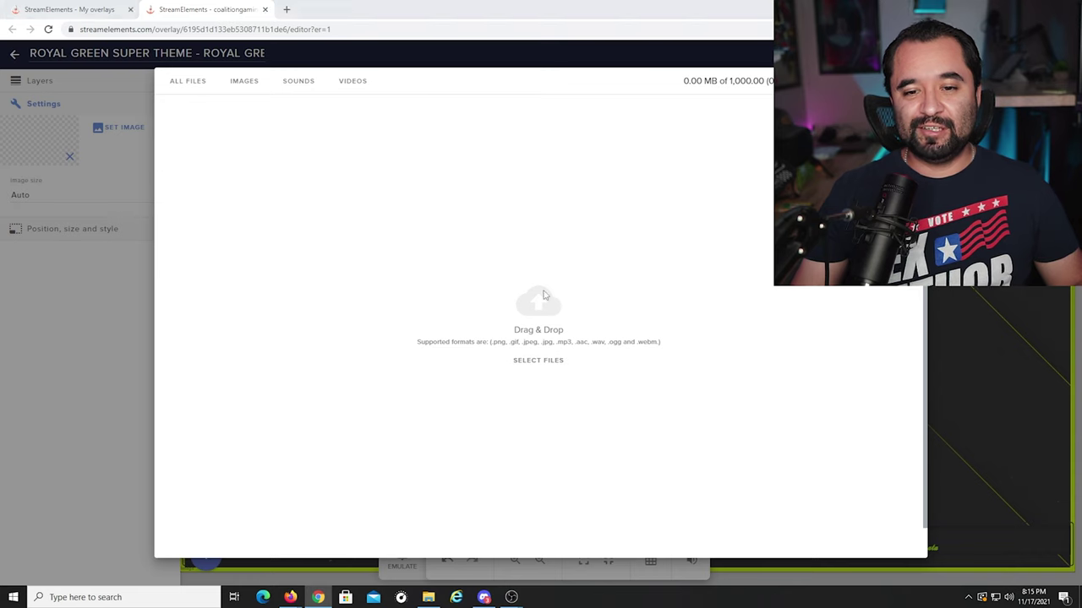
left_click(51, 101)
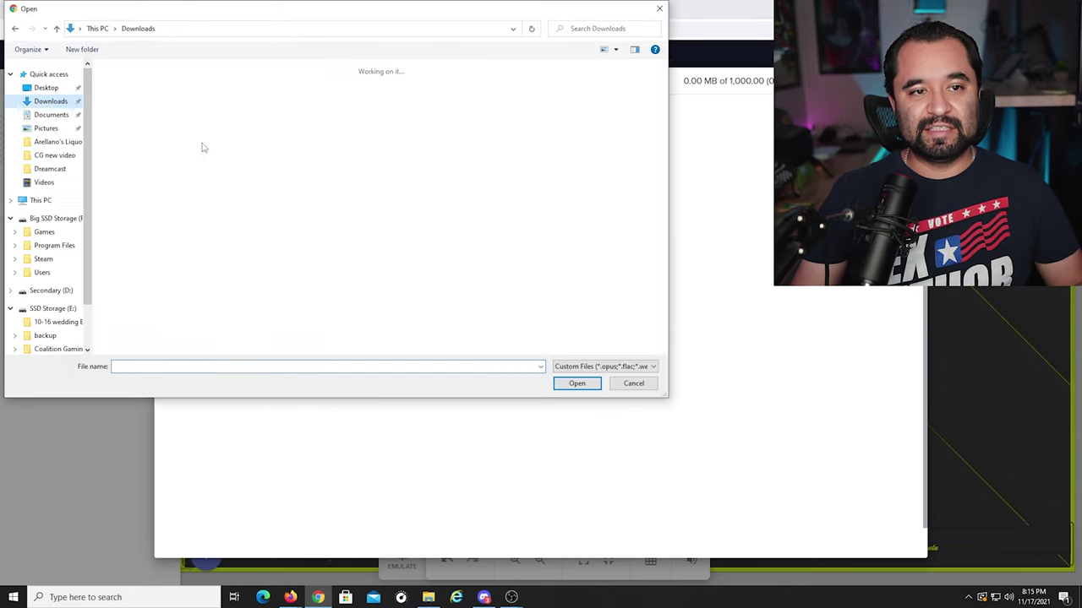
left_click(264, 127)
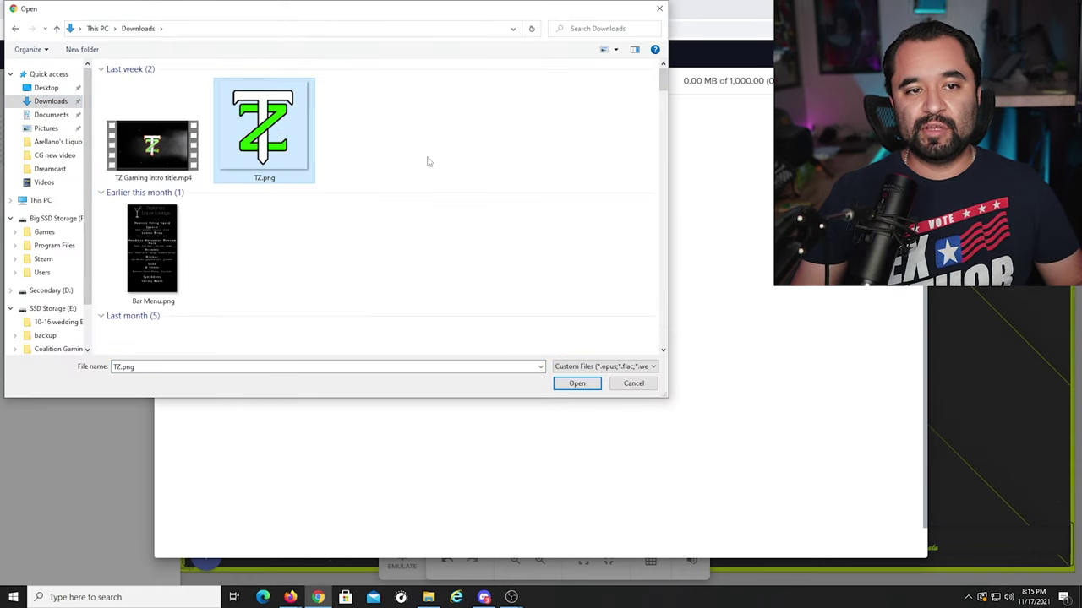
left_click(577, 383)
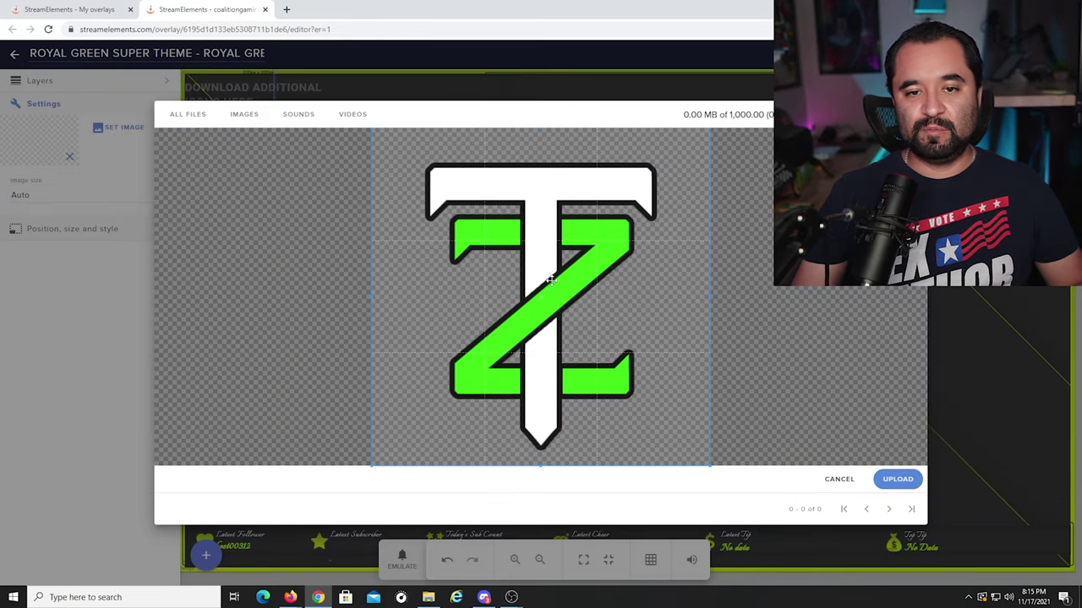
left_click(898, 479)
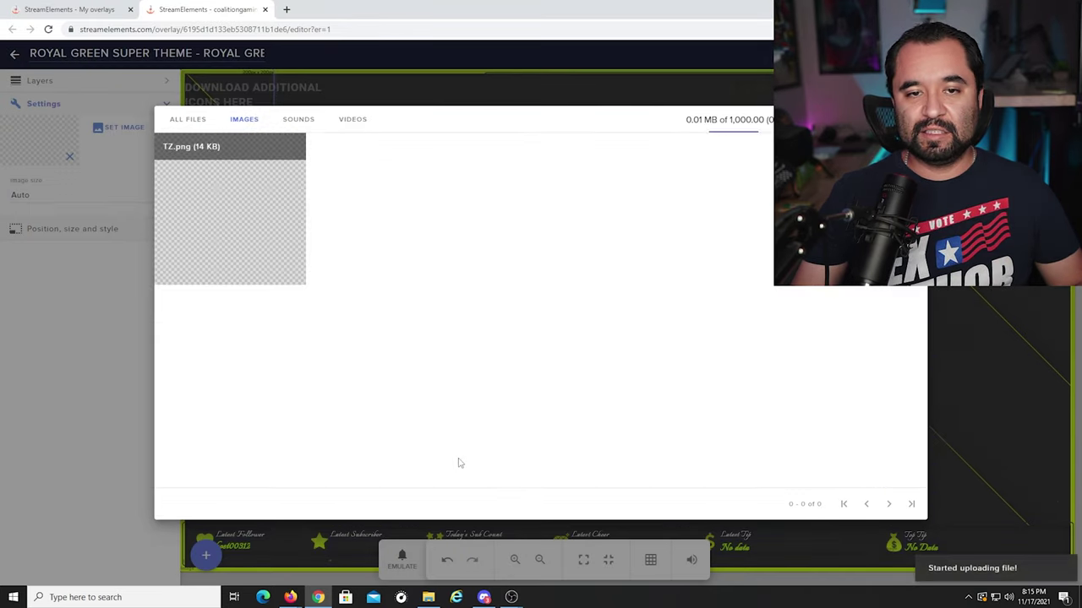
left_click(203, 148)
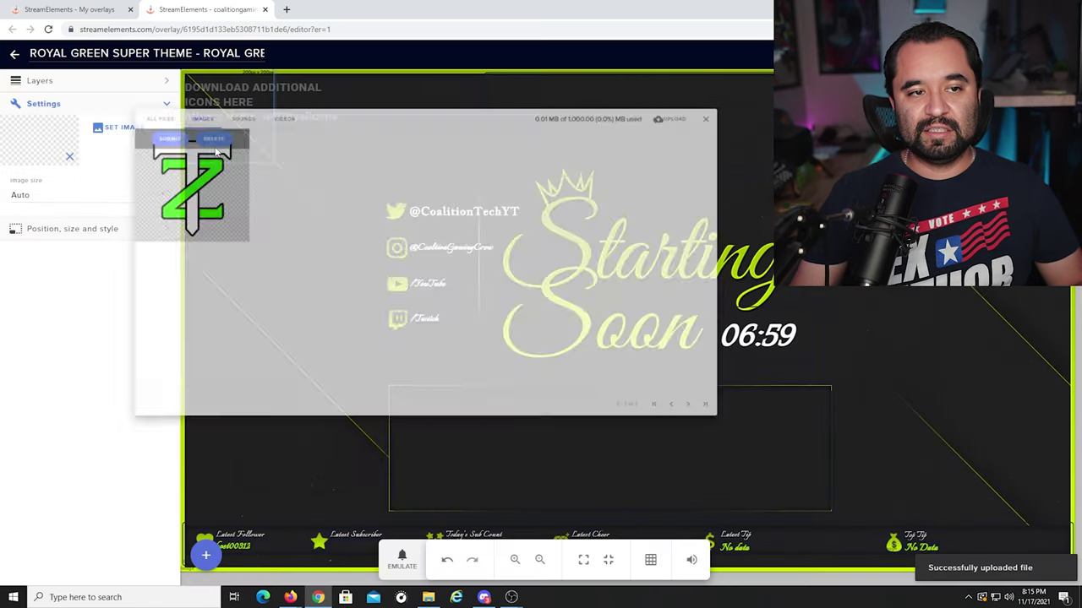
left_click_drag(243, 176, 640, 139)
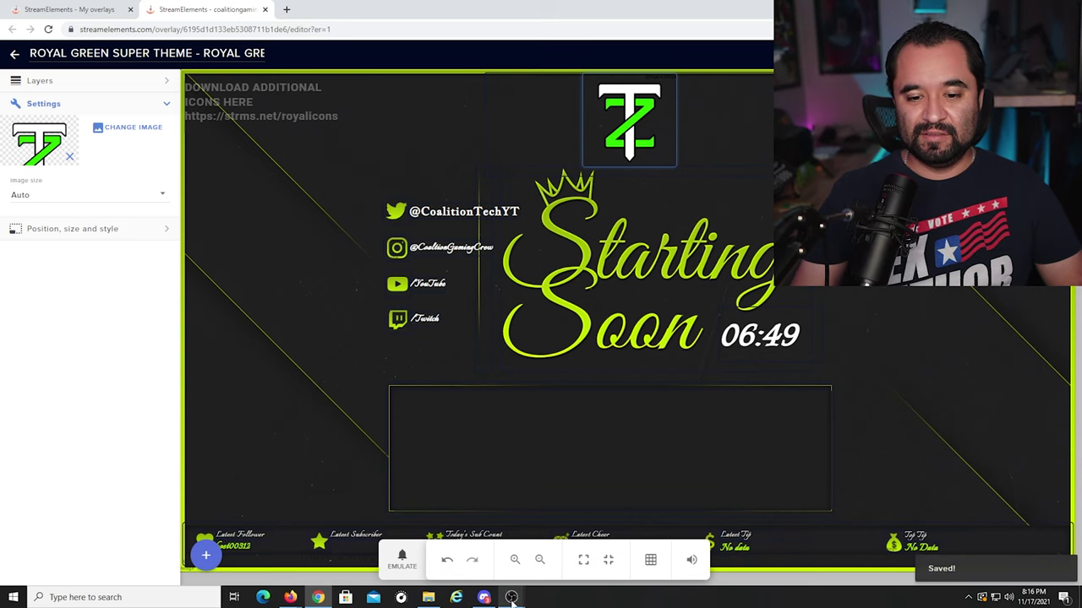
- Switch over to OBS Studio briefly, then reopen the Layers list
mouse_move(511, 599)
left_click(490, 577)
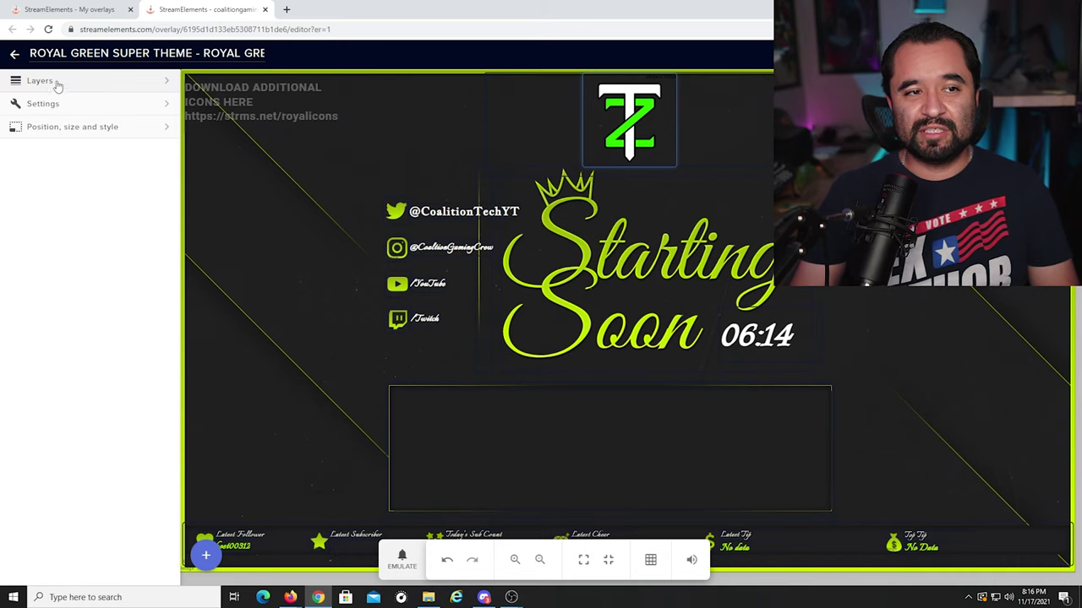
left_click(166, 83)
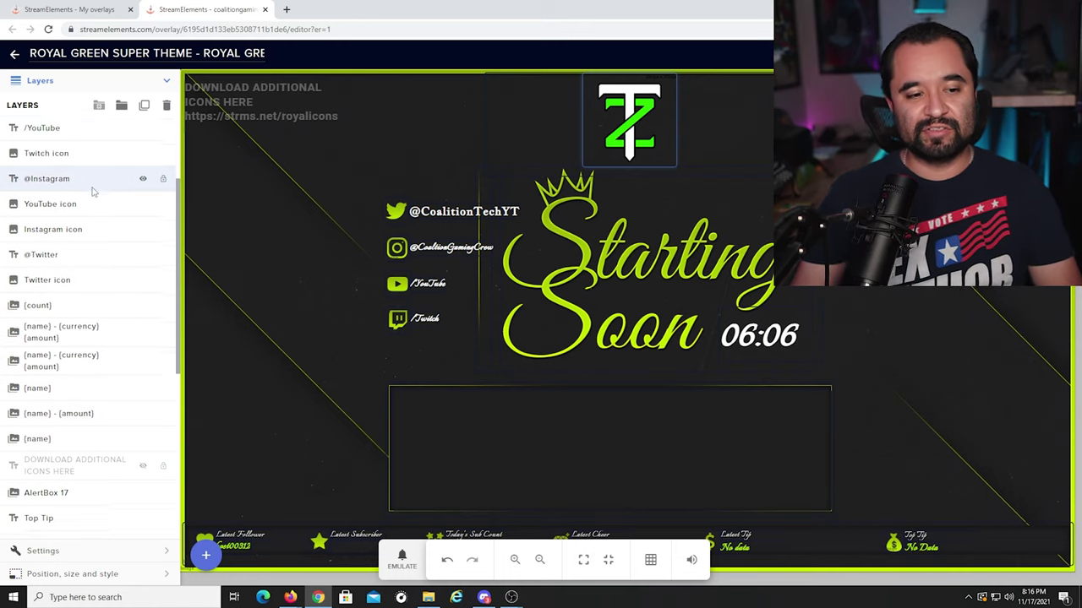
- Select the AlertBox 17 layer, keeping its name, and expand its alert settings
scroll(93, 279, "down", 3)
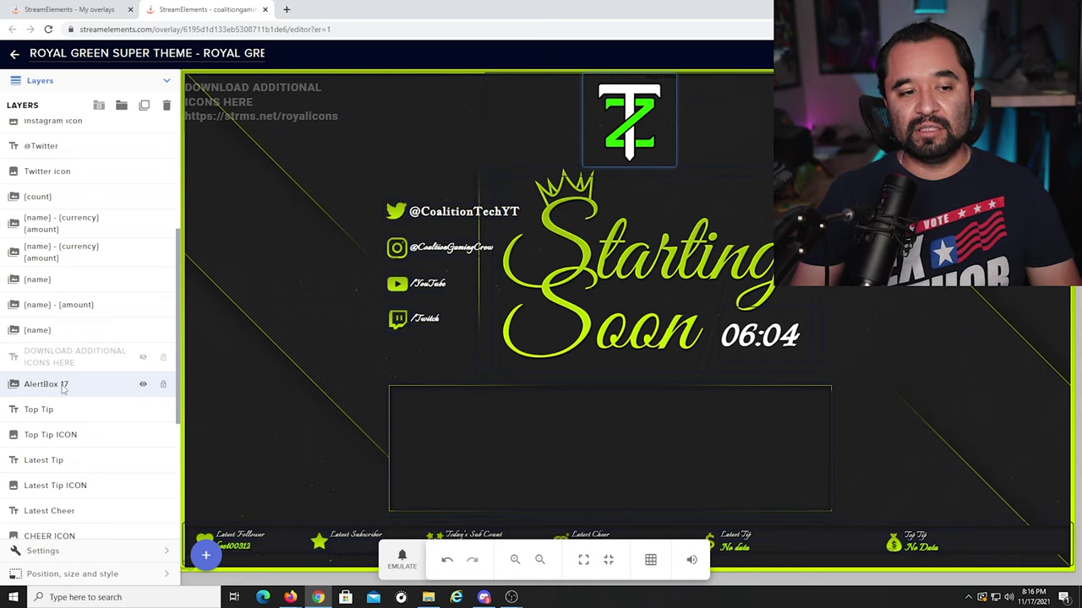
left_click(63, 387)
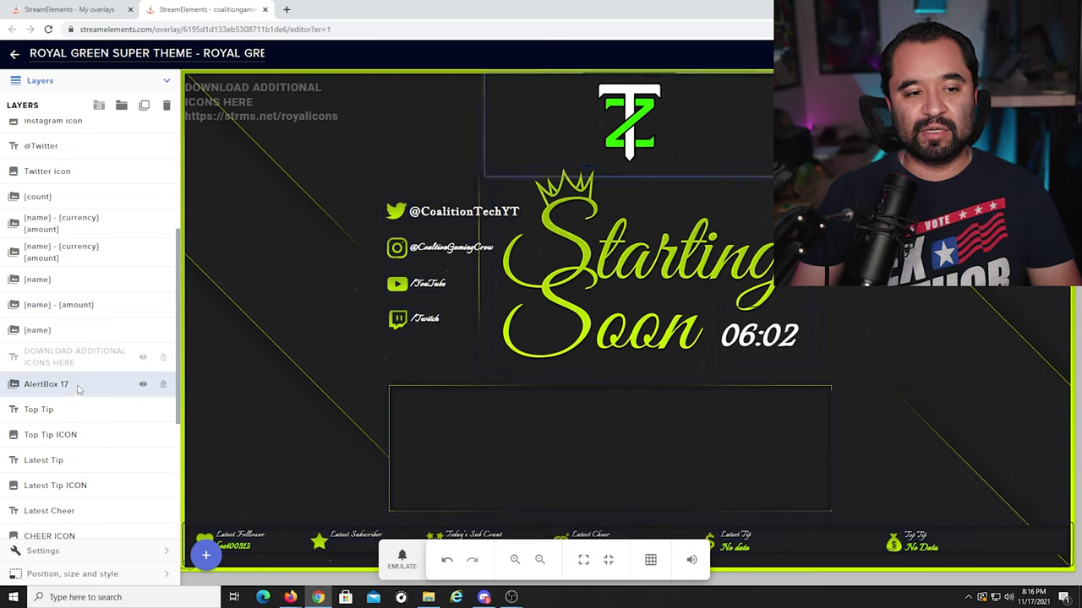
double_click(78, 388)
key("Escape")
scroll(94, 507, "down", 3)
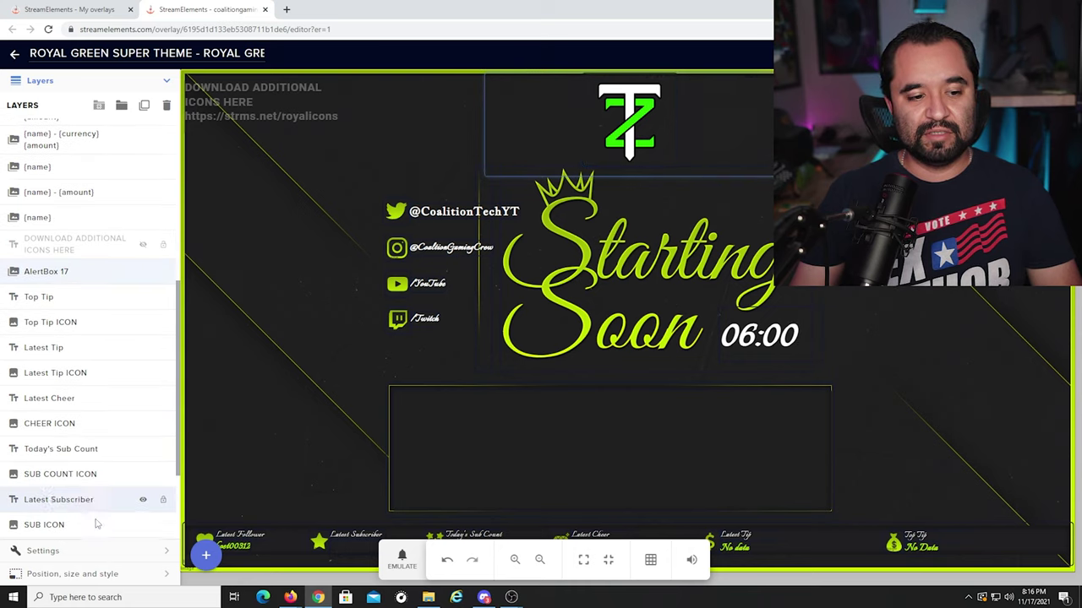
left_click(151, 551)
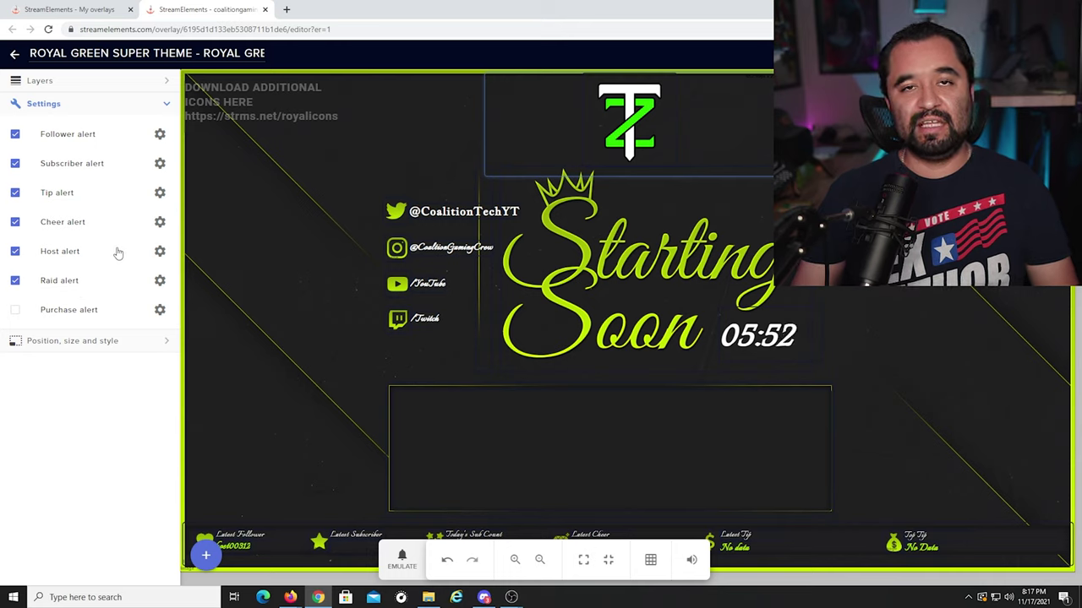
- Open the follower alert's advanced settings from its gear icon
left_click(159, 135)
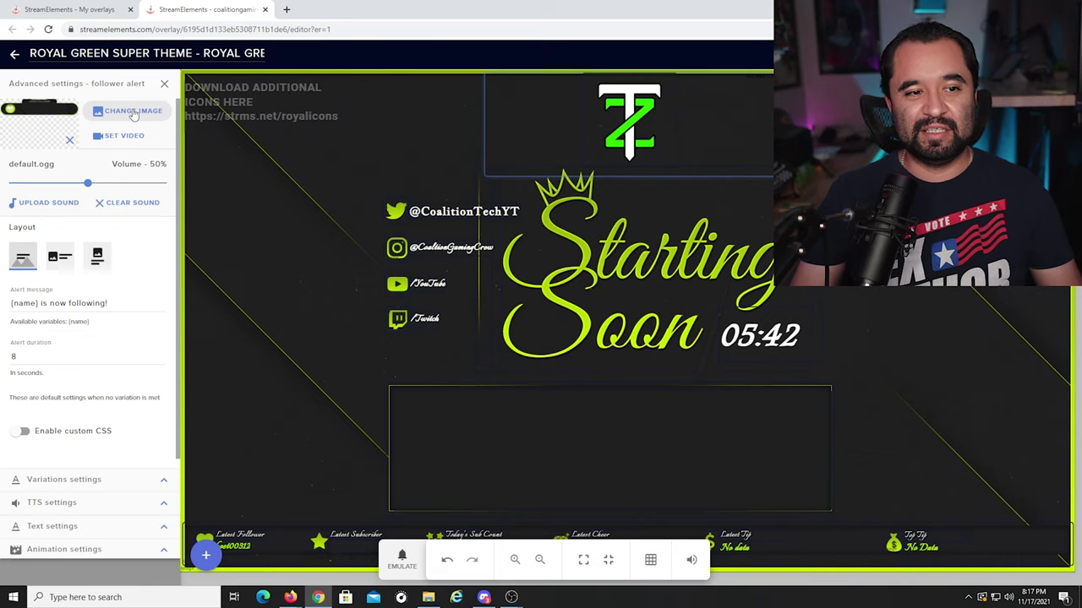
- Upload 'ES_Laser Build Up - SFX Producer.mp3' as the follower alert's custom sound
left_click(39, 204)
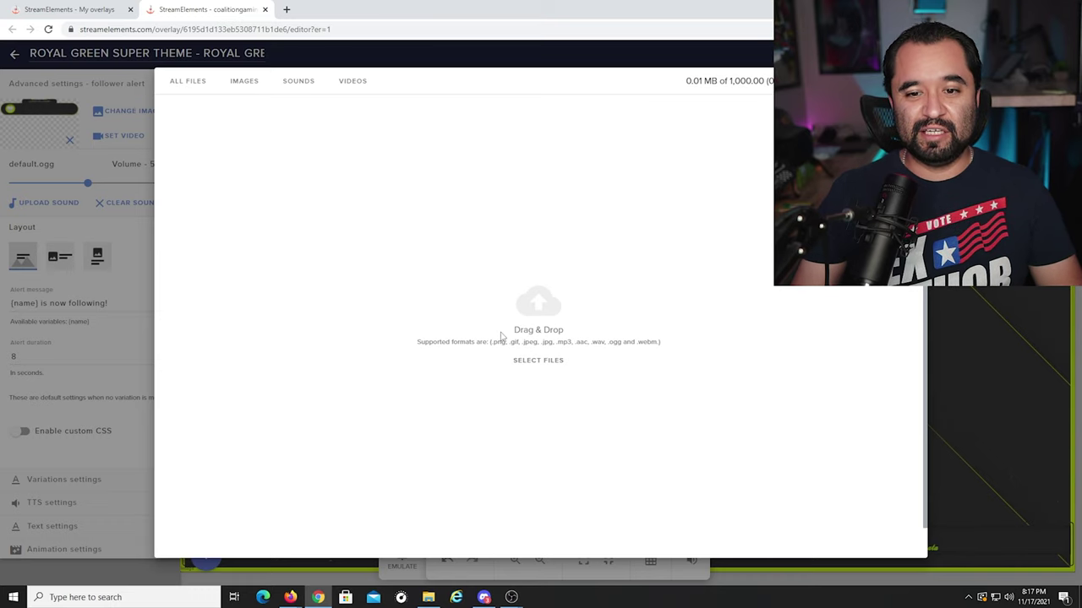
left_click(534, 292)
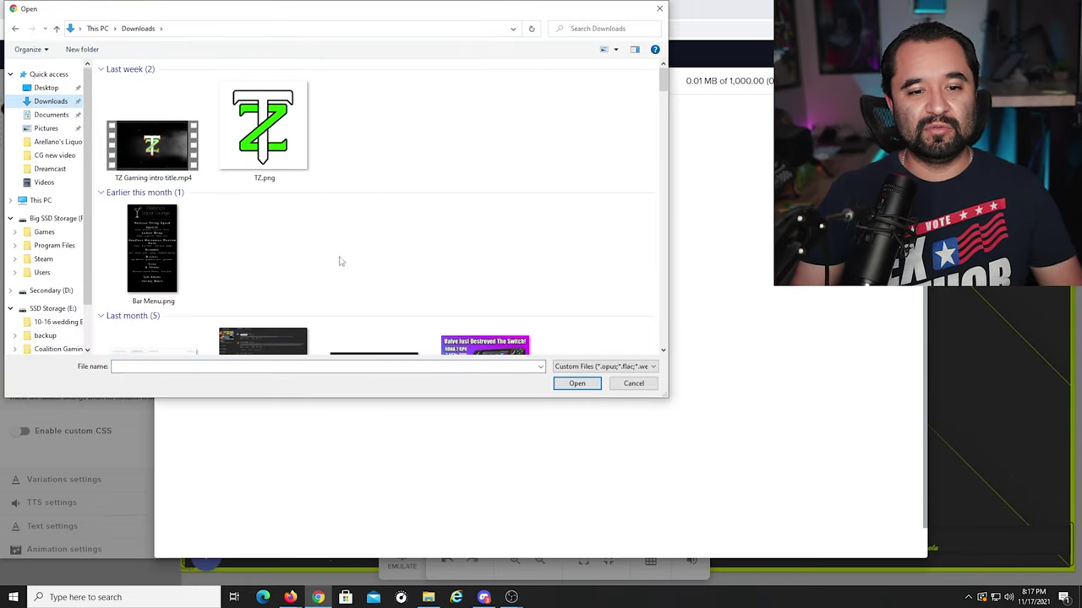
scroll(338, 259, "down", 5)
scroll(317, 263, "down", 5)
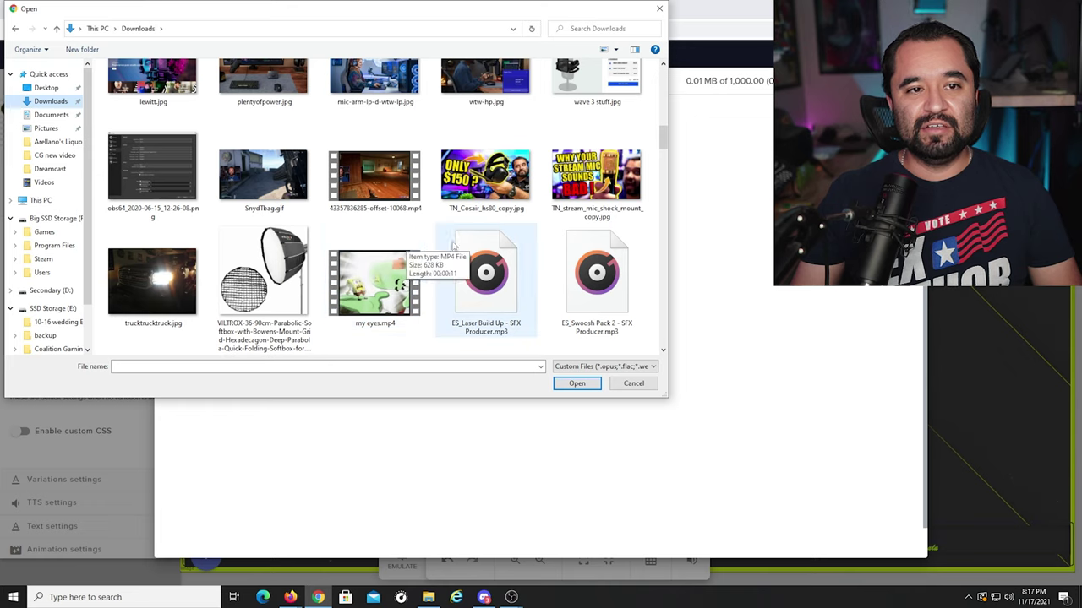
left_click(523, 330)
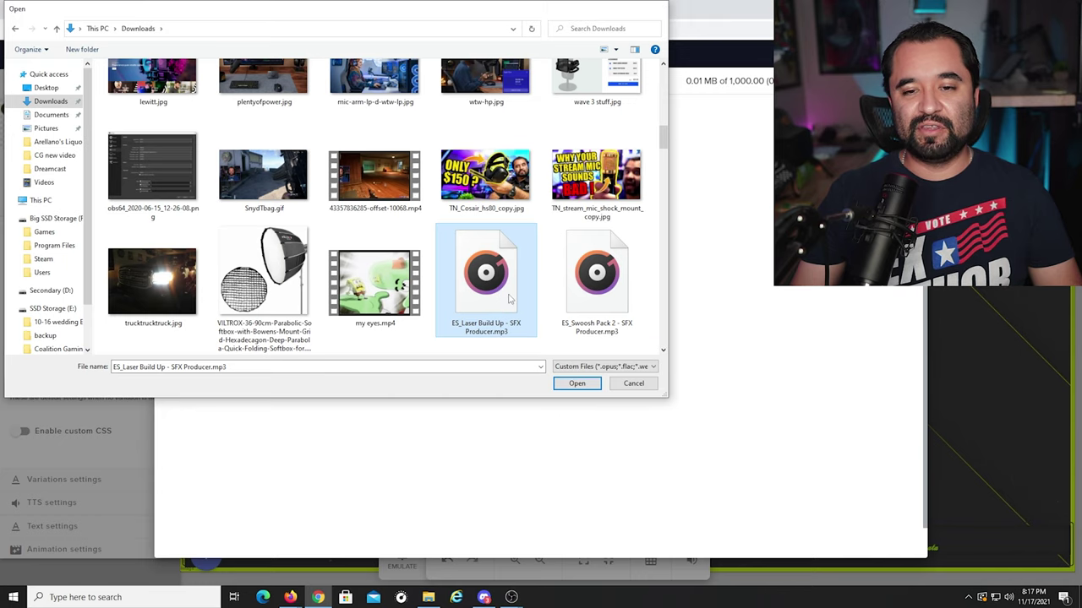
key("Return")
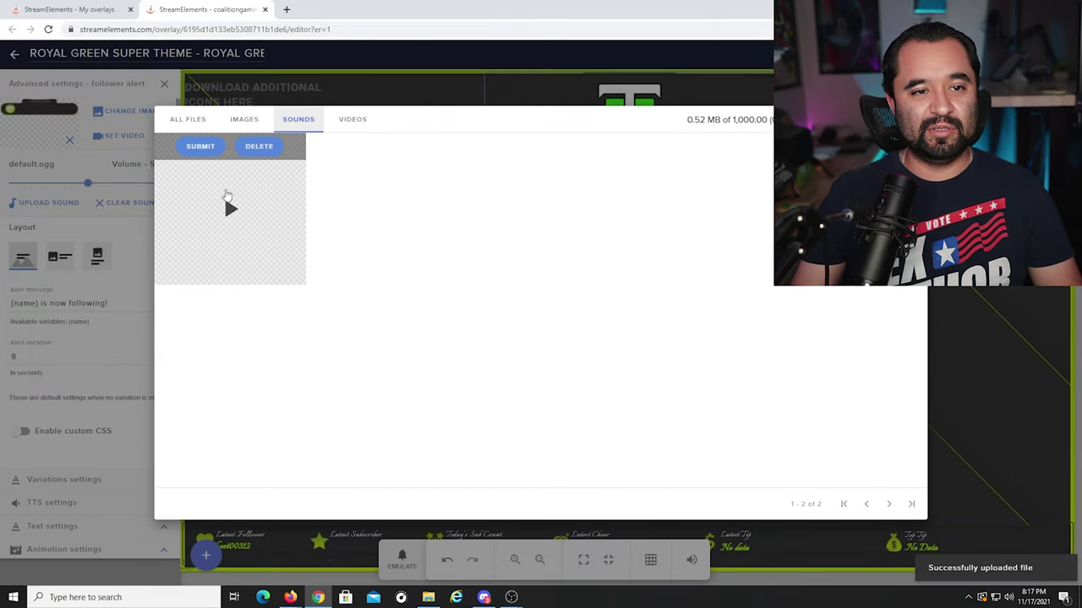
- Preview the laser sound, submit it for the follower alert, and return to My overlays
left_click(228, 209)
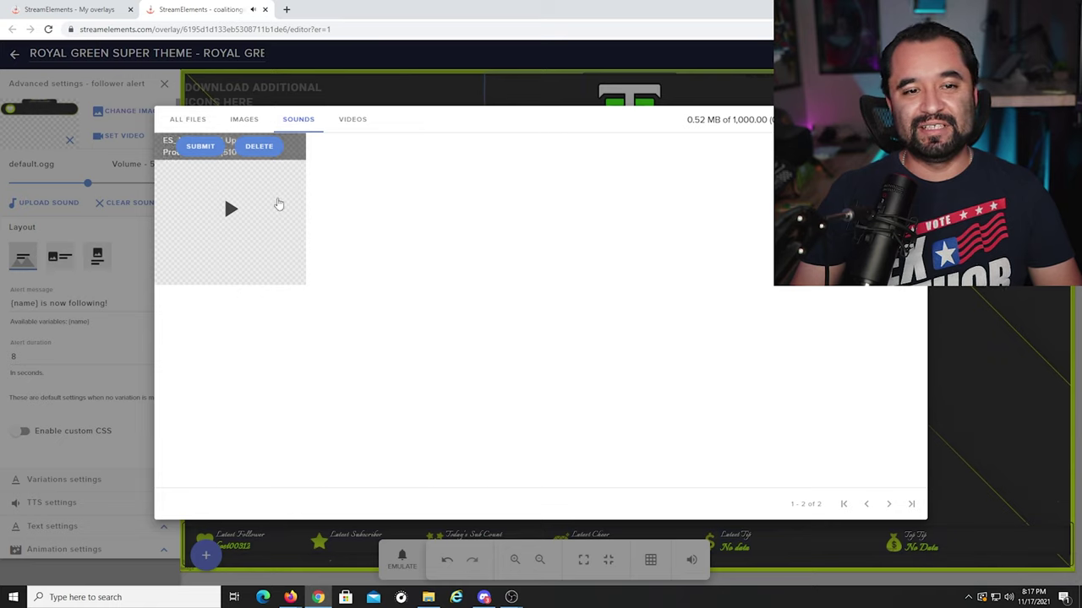
left_click(194, 148)
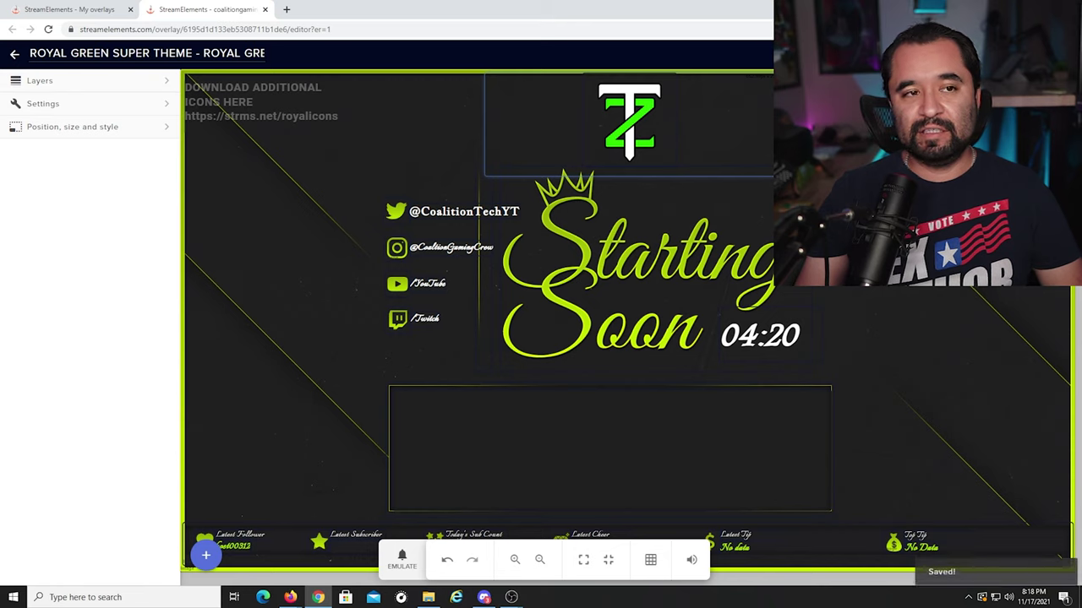
left_click(12, 57)
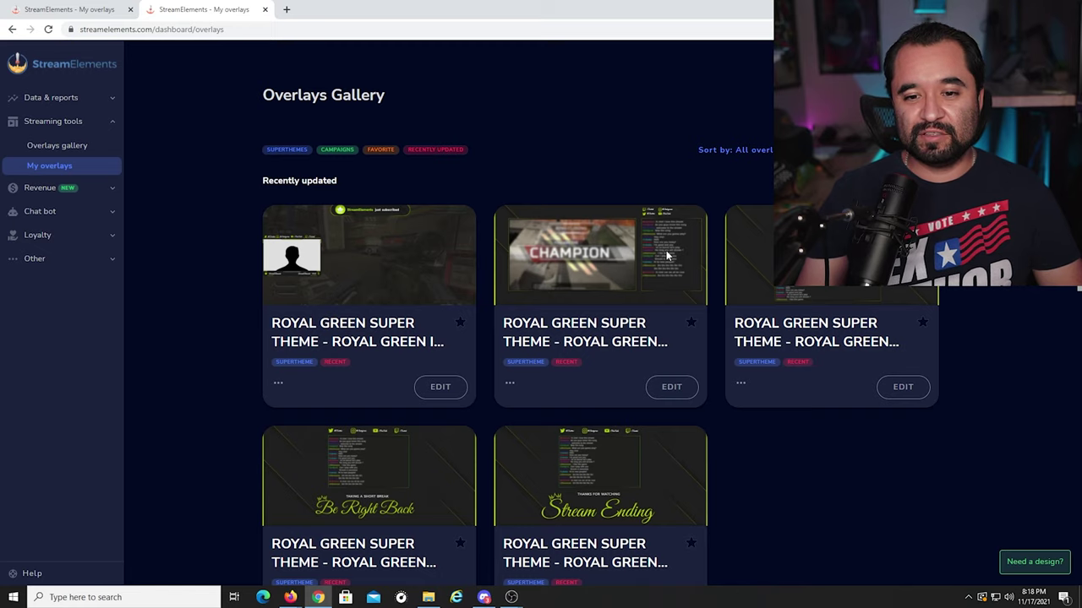
- Open the second Royal Green overlay and inspect the /Twitch text layer's message
left_click(680, 392)
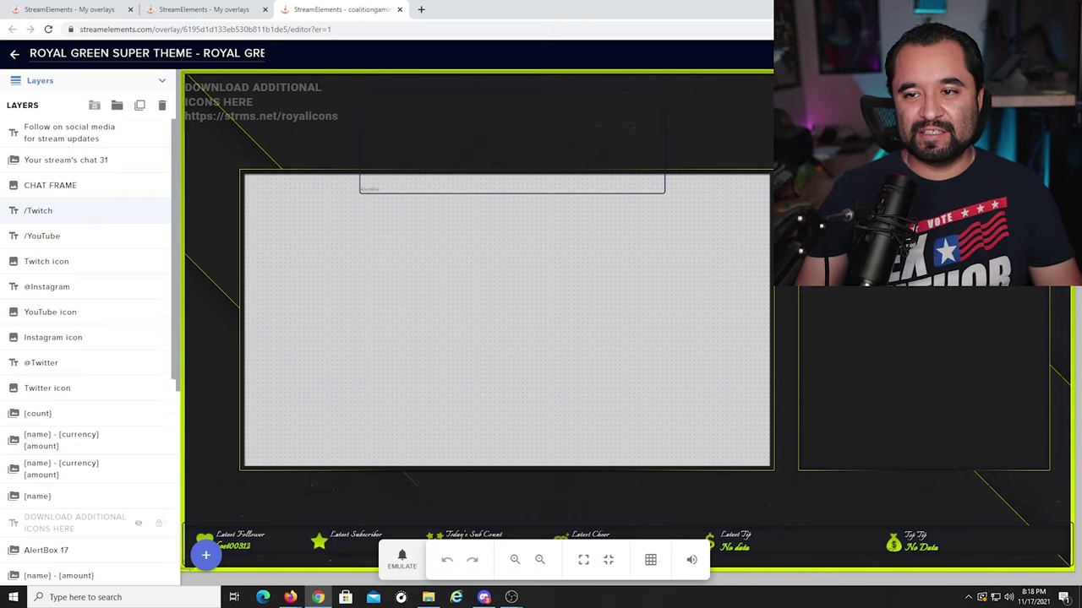
left_click(38, 210)
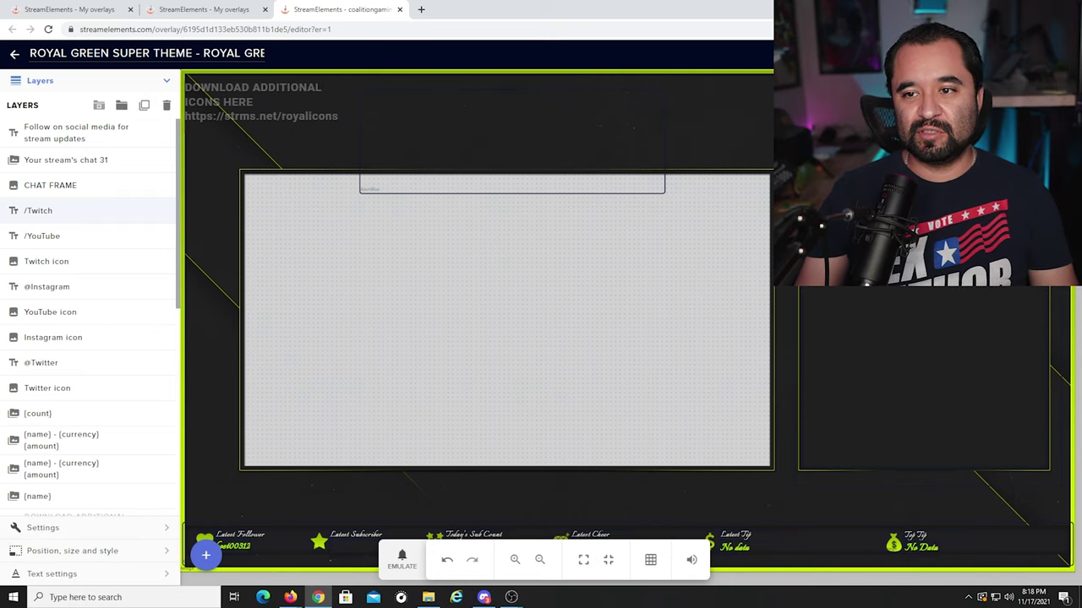
left_click(50, 527)
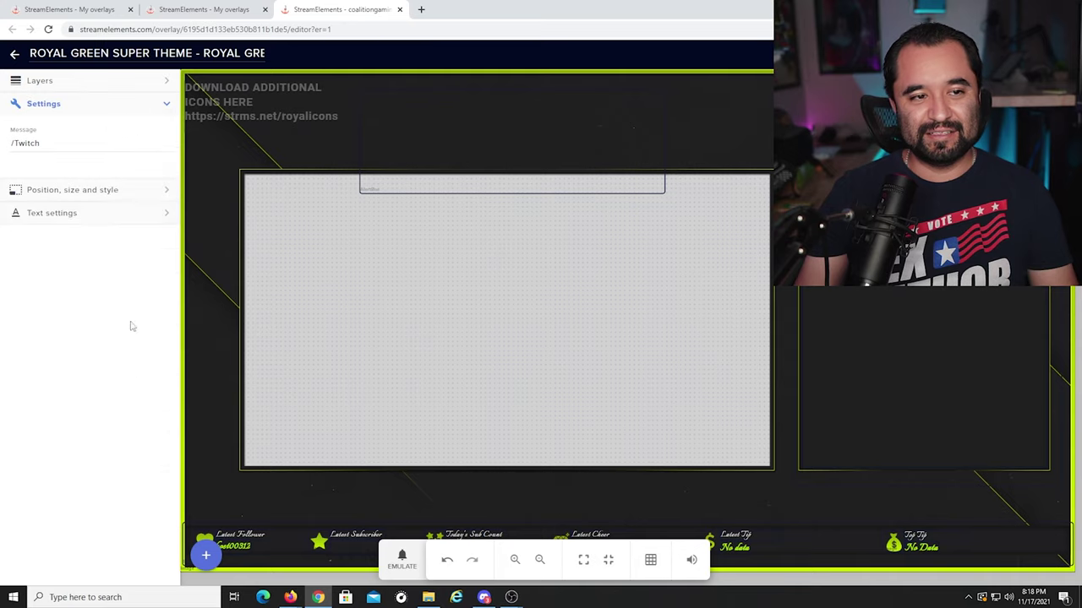
left_click_drag(44, 152, 24, 152)
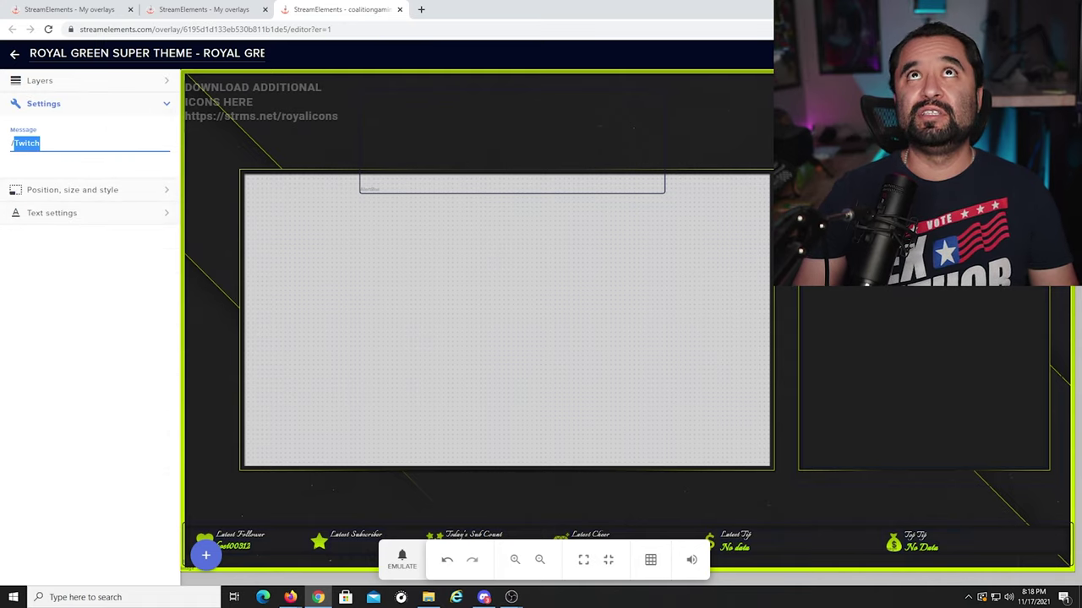
key("alt+Tab")
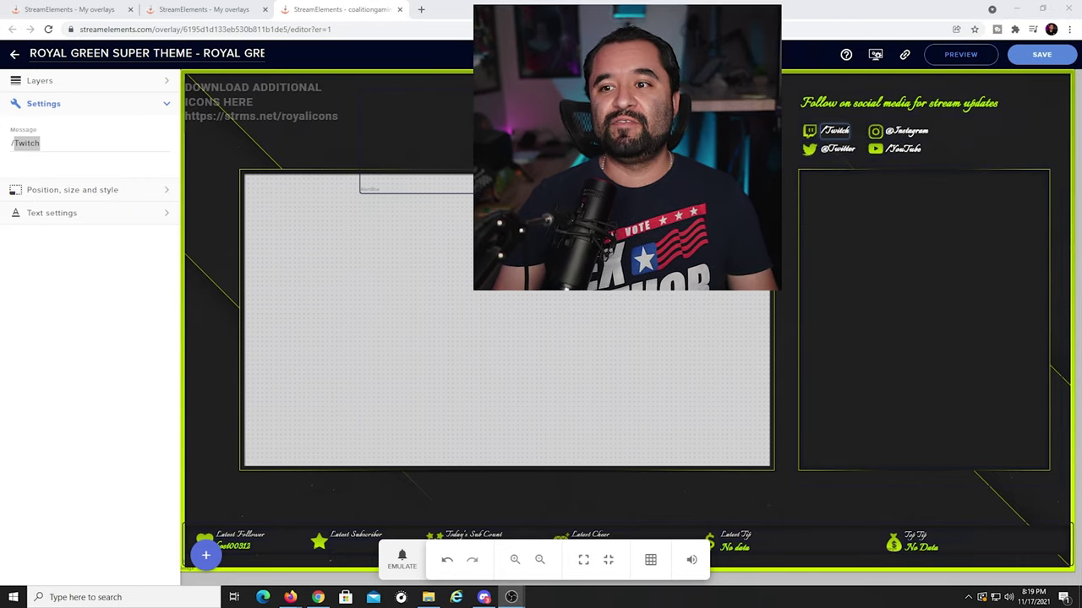
- Check the Instagram, YouTube and Twitch handles and an image, then copy the overlay link
left_click(906, 131)
left_click(904, 149)
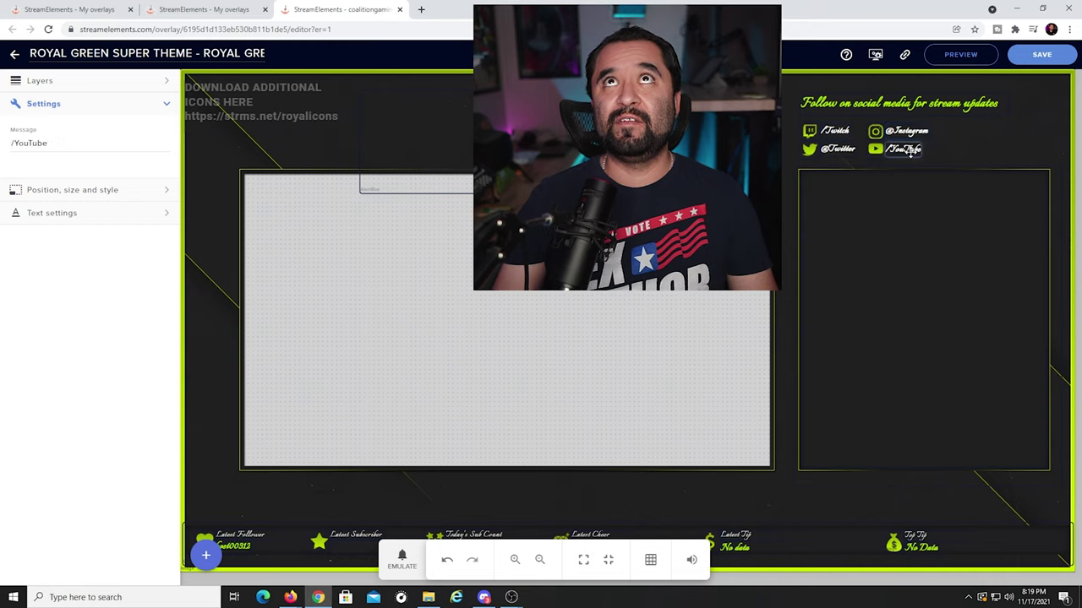
left_click(835, 131)
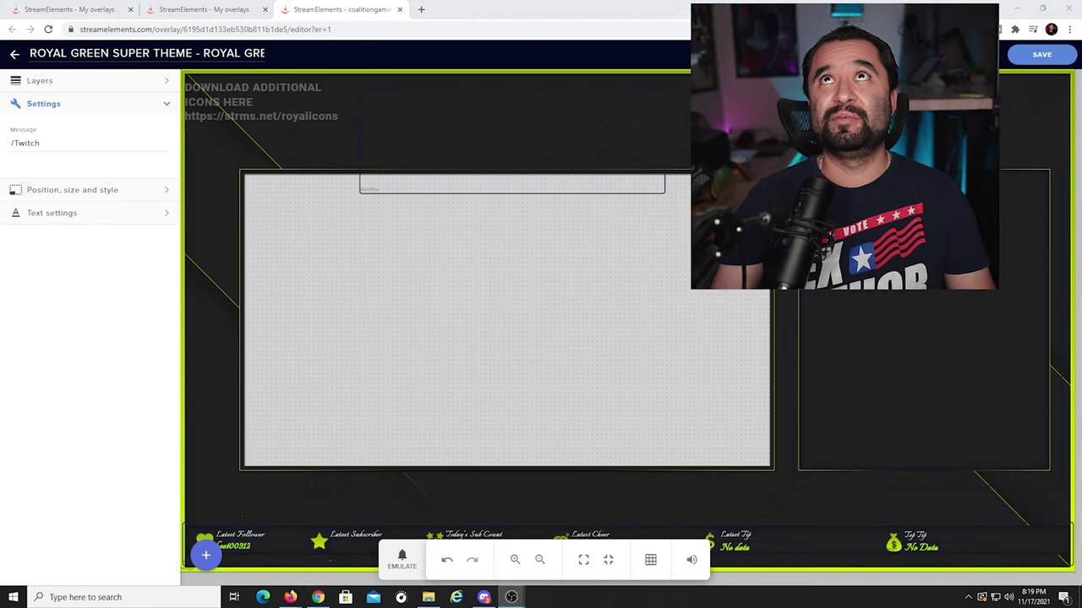
left_click(657, 312)
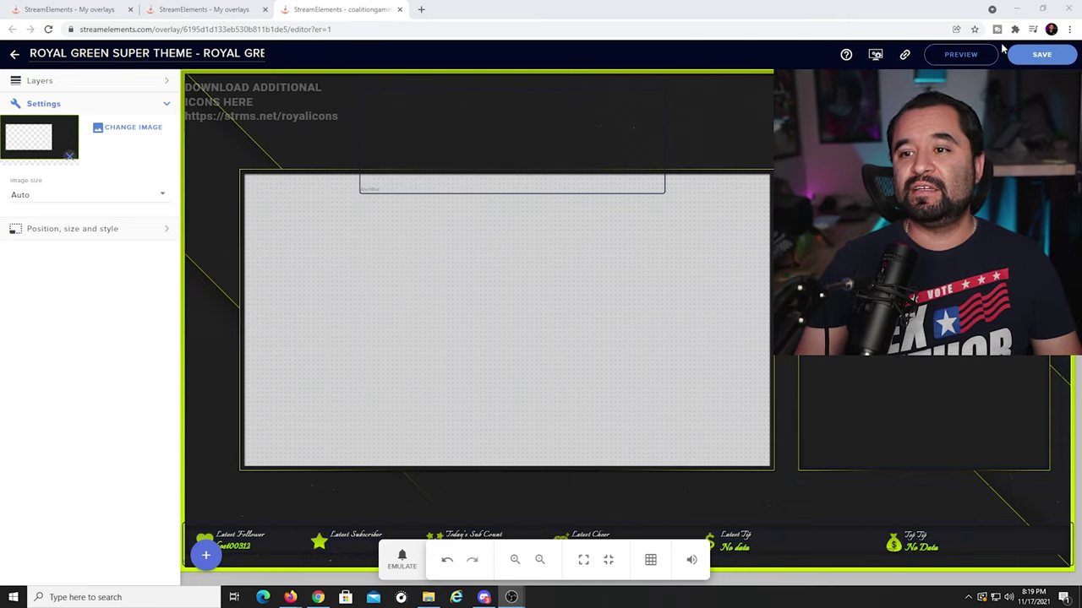
left_click(905, 57)
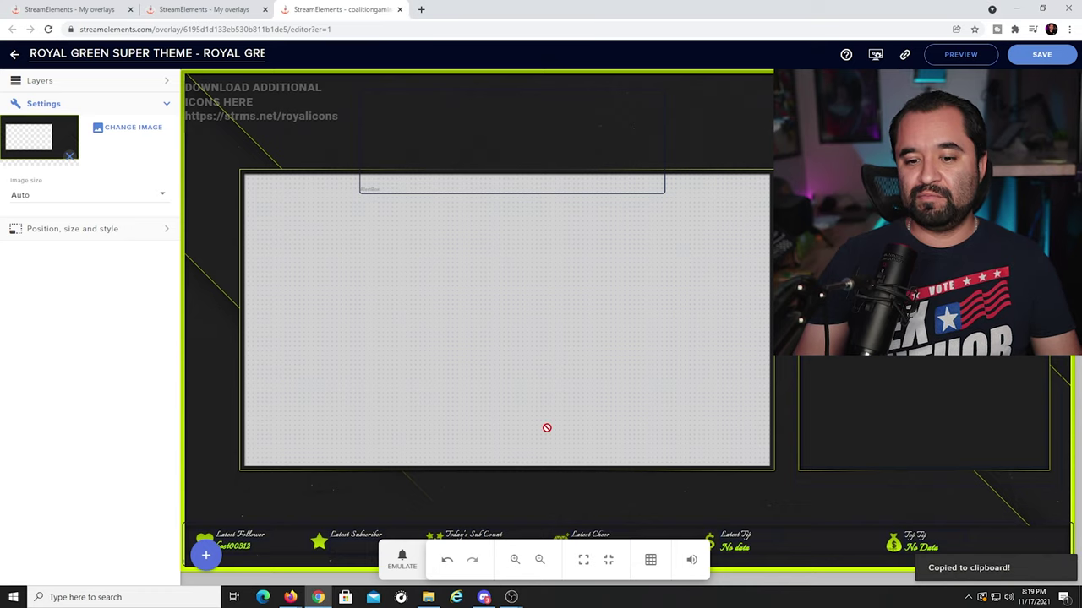
- Add a browser source named Chatting to the Talking scene
mouse_move(517, 597)
left_click(452, 541)
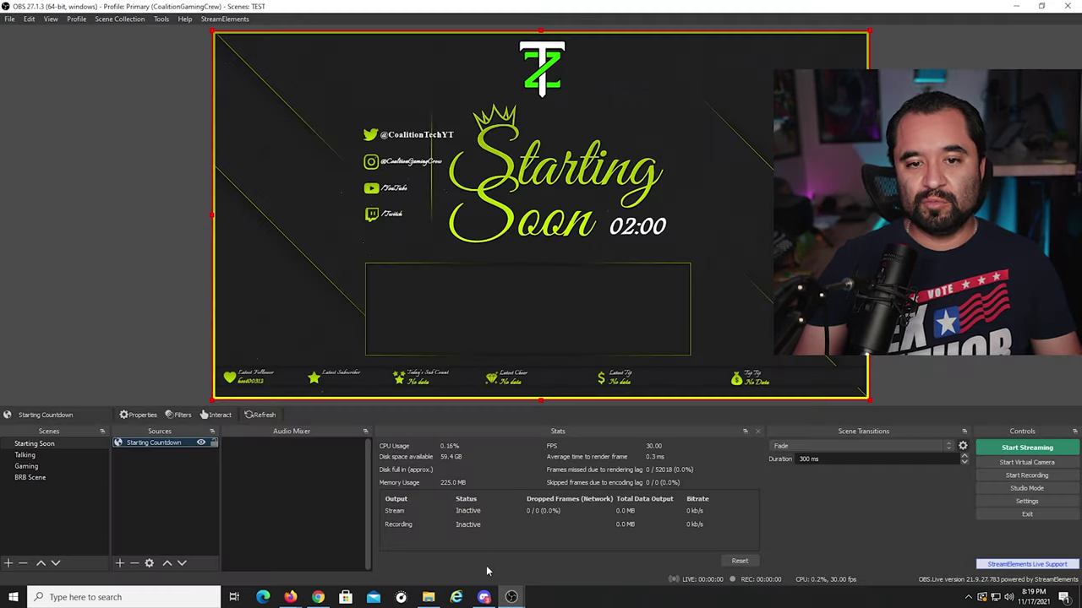
left_click(26, 455)
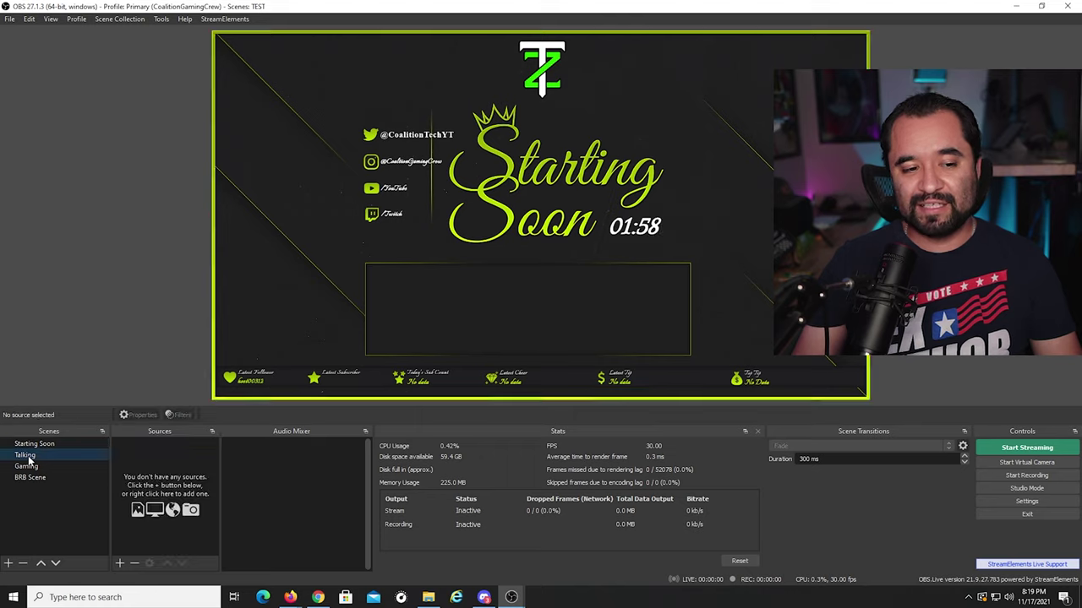
left_click(120, 563)
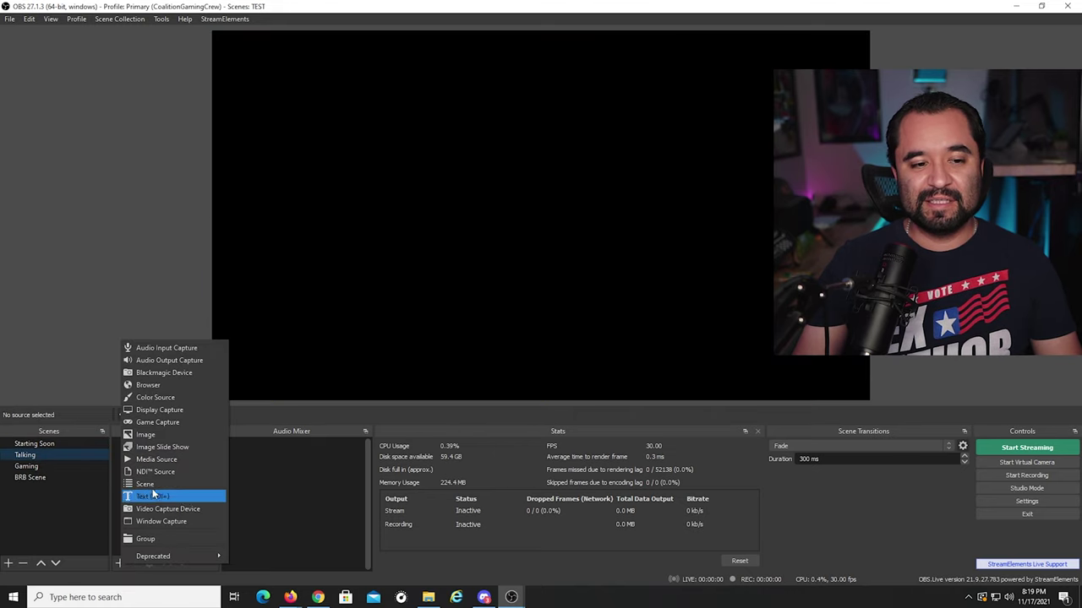
left_click(167, 388)
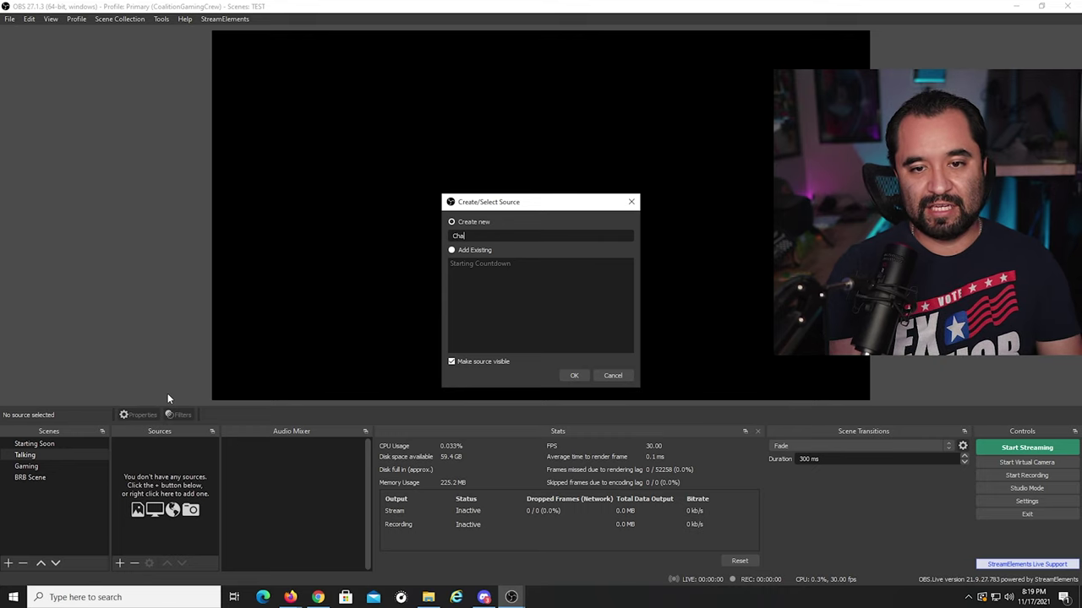
type("Chatting")
key("Return")
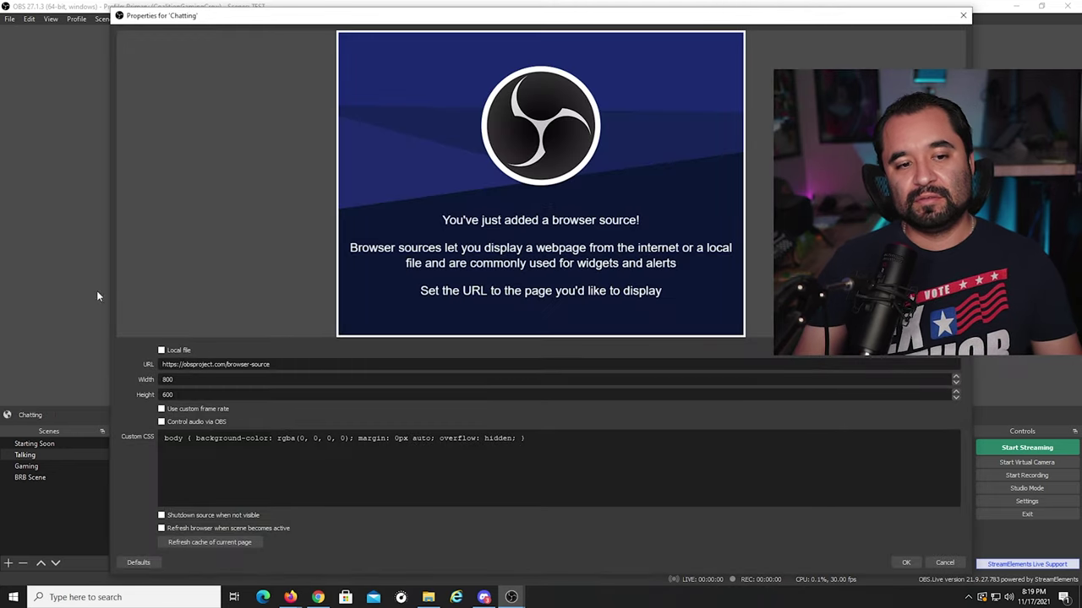
- Paste the StreamElements overlay URL into Chatting, size it 1920×1080 with shutdown when hidden, then select Gaming
key("ctrl+a")
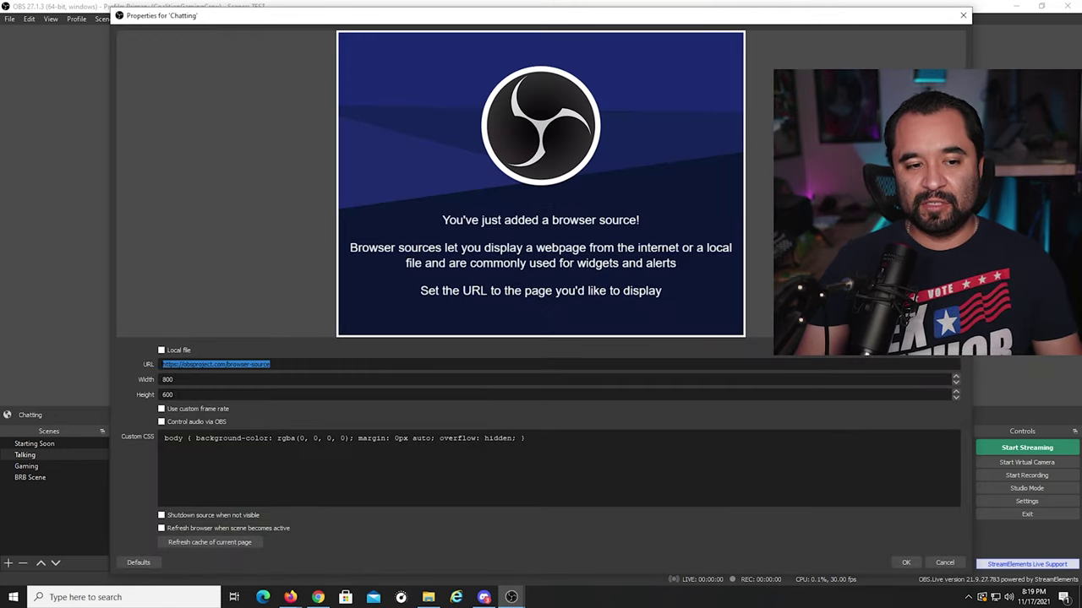
key("ctrl+v")
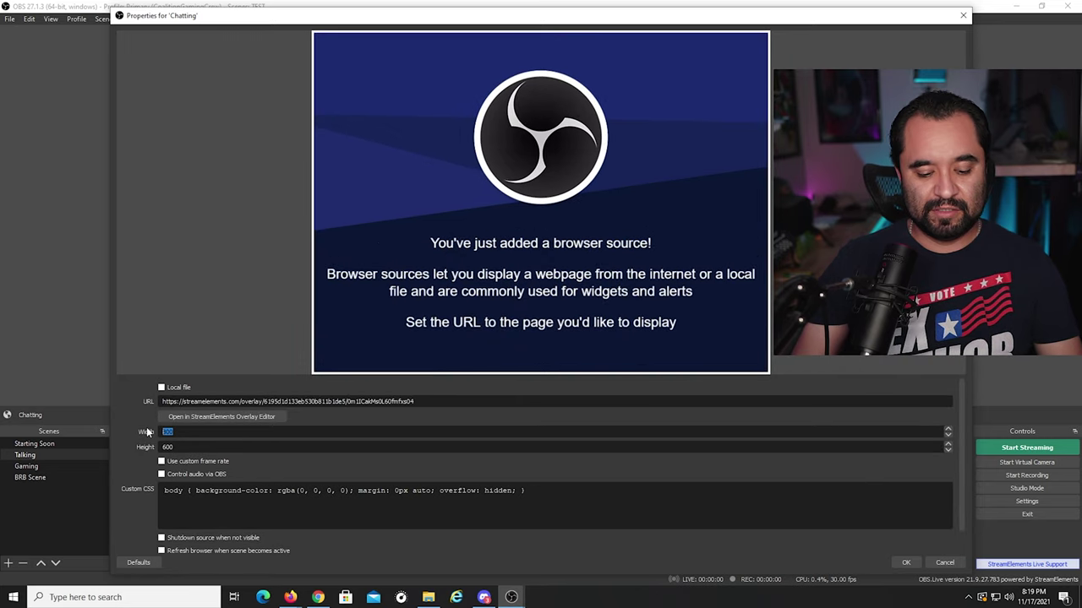
type("1920")
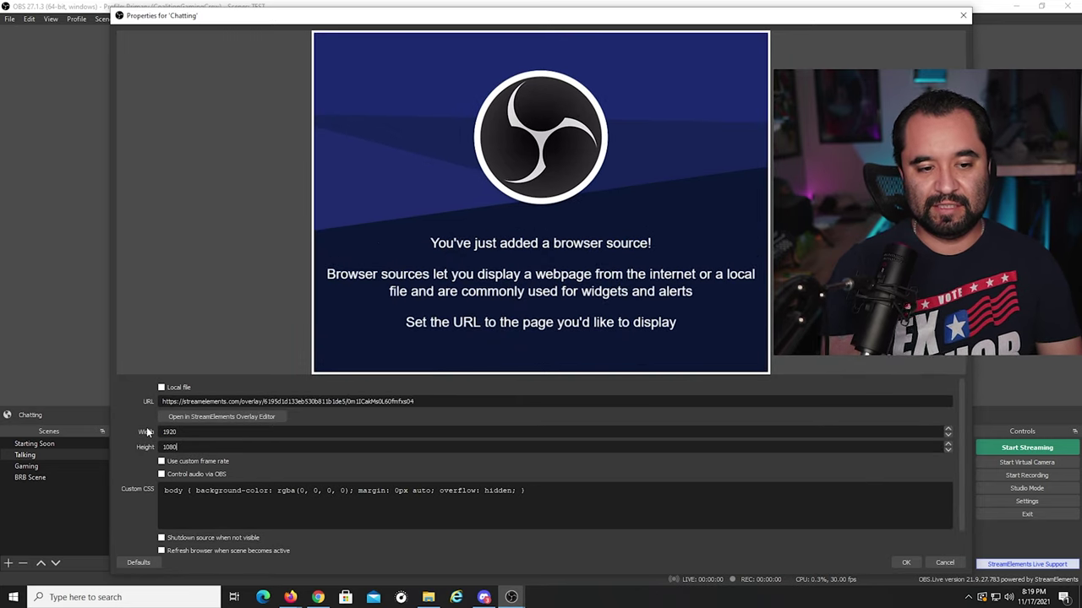
left_click(164, 540)
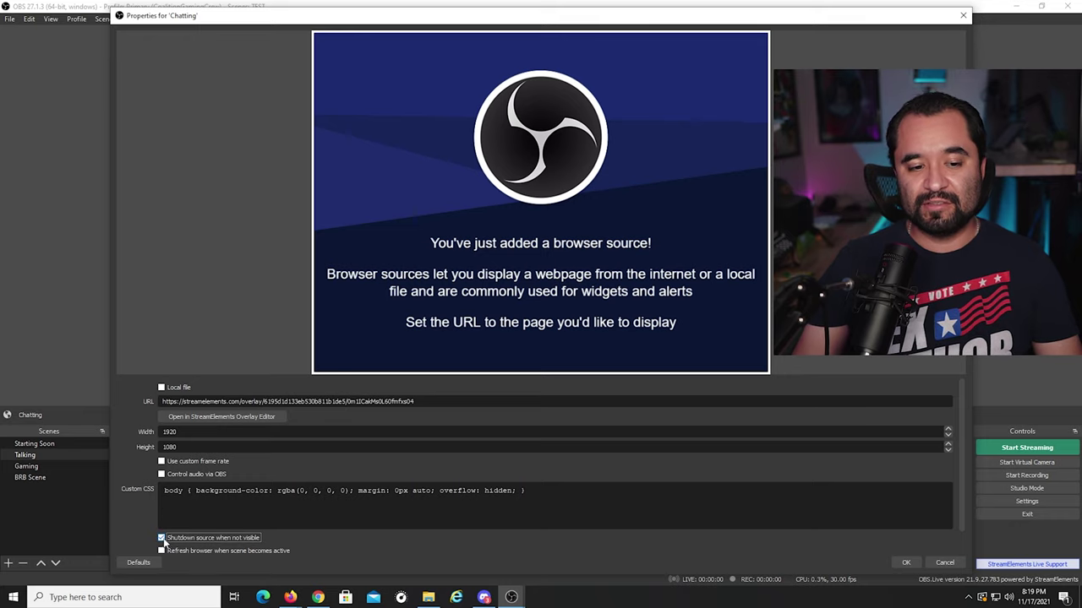
left_click(907, 563)
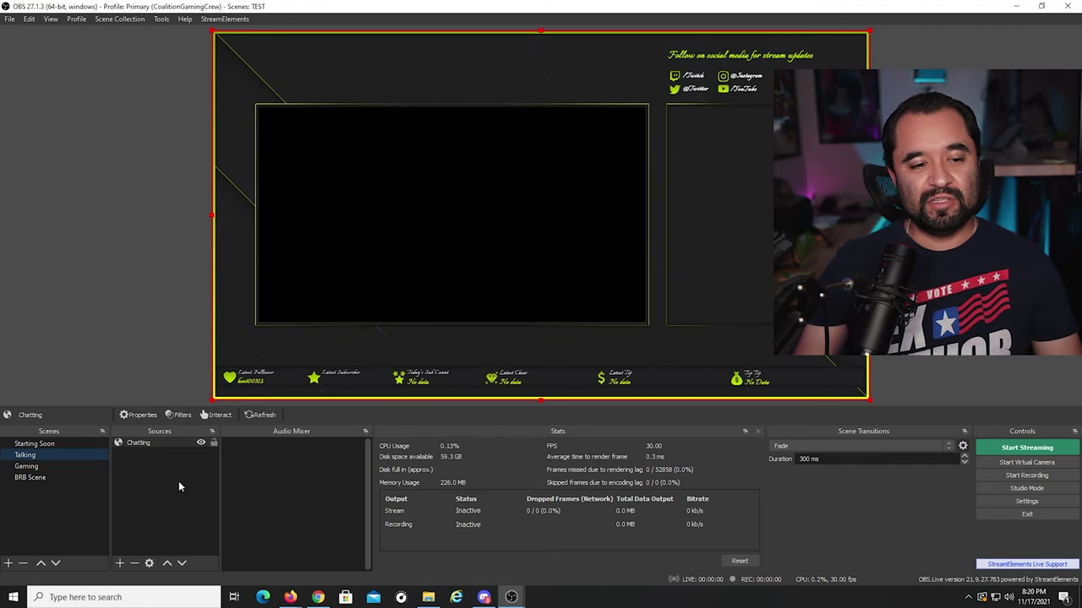
left_click(83, 472)
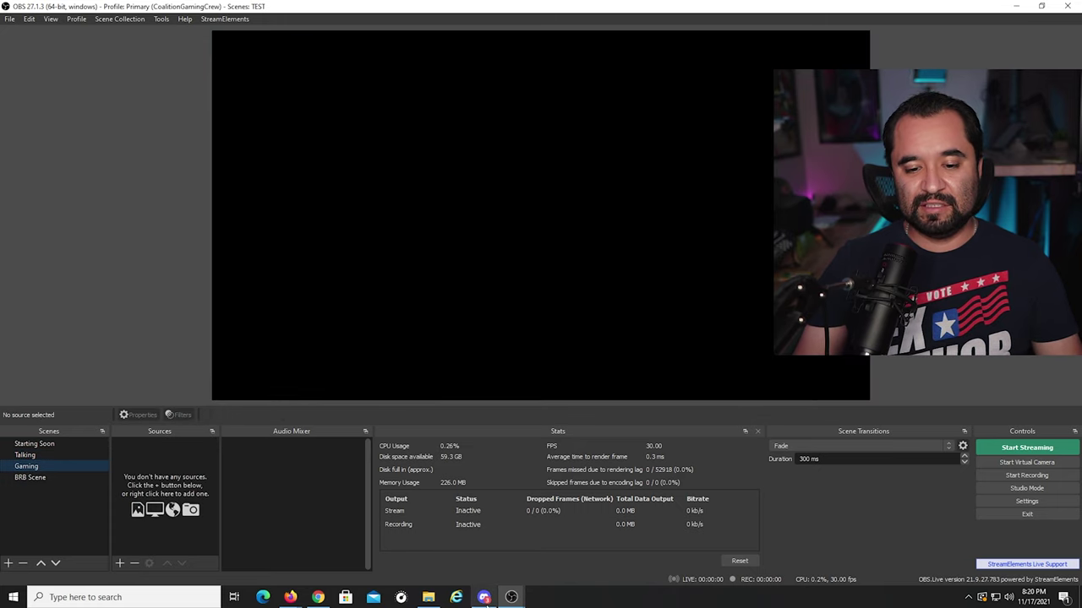
- Leave the overlay editor and copy the first Royal Green overlay's URL from My overlays
left_click(320, 597)
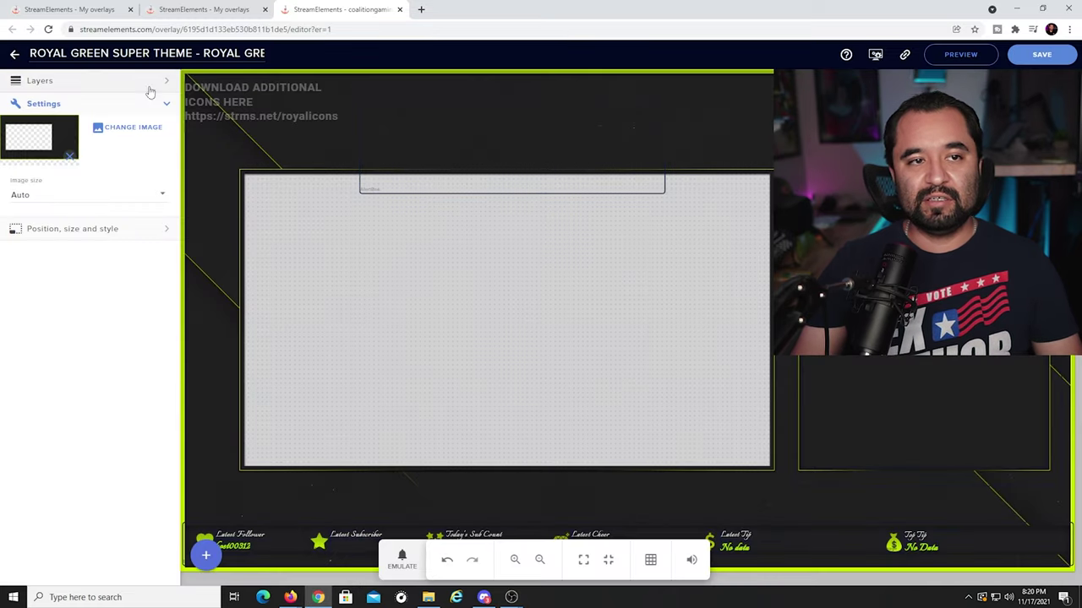
left_click(14, 53)
left_click(592, 95)
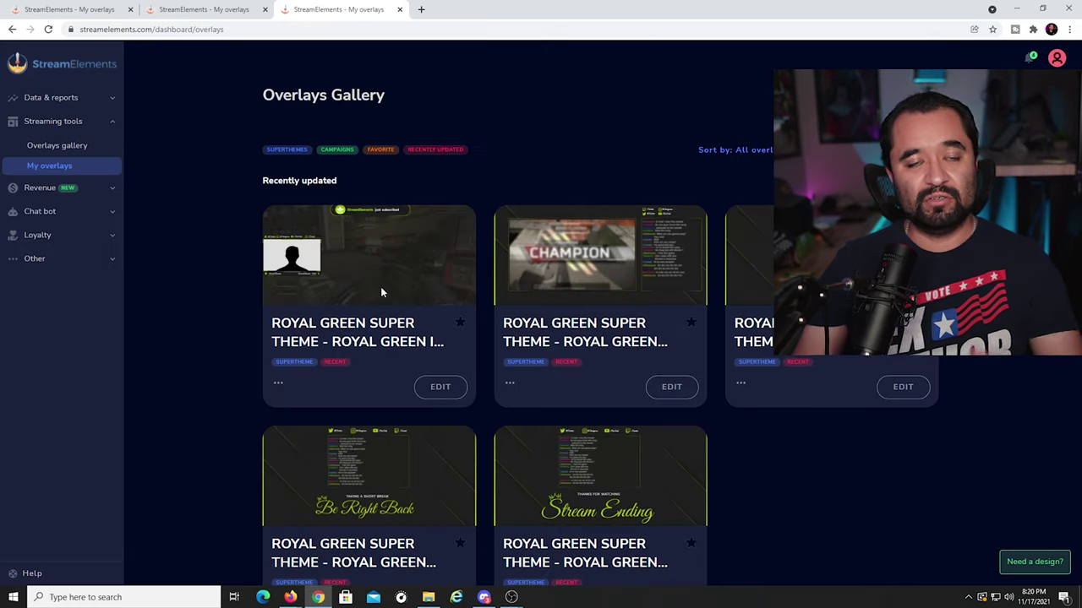
left_click(279, 385)
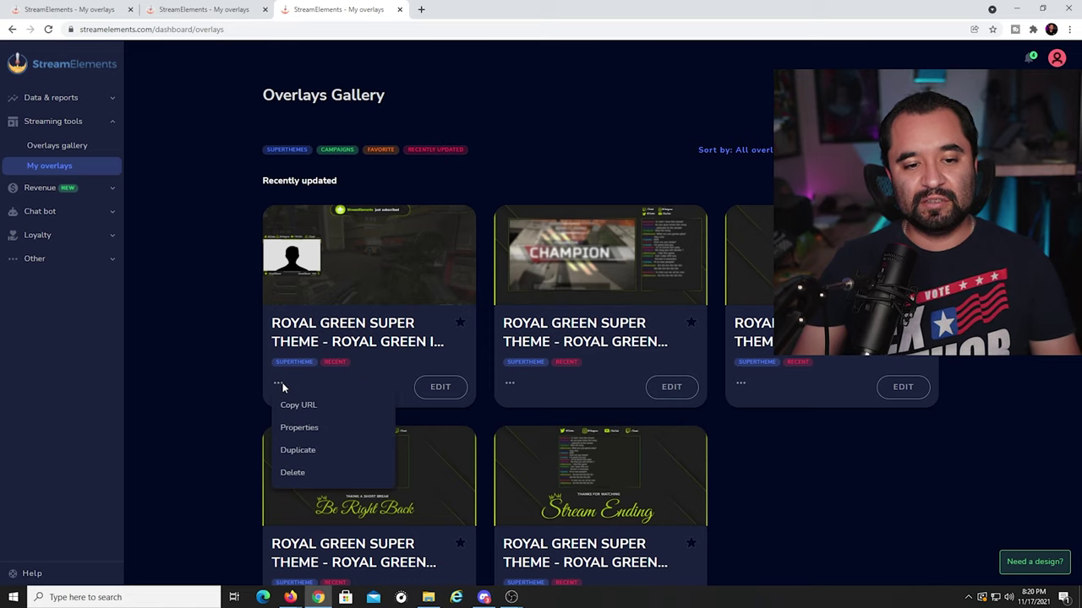
left_click(291, 407)
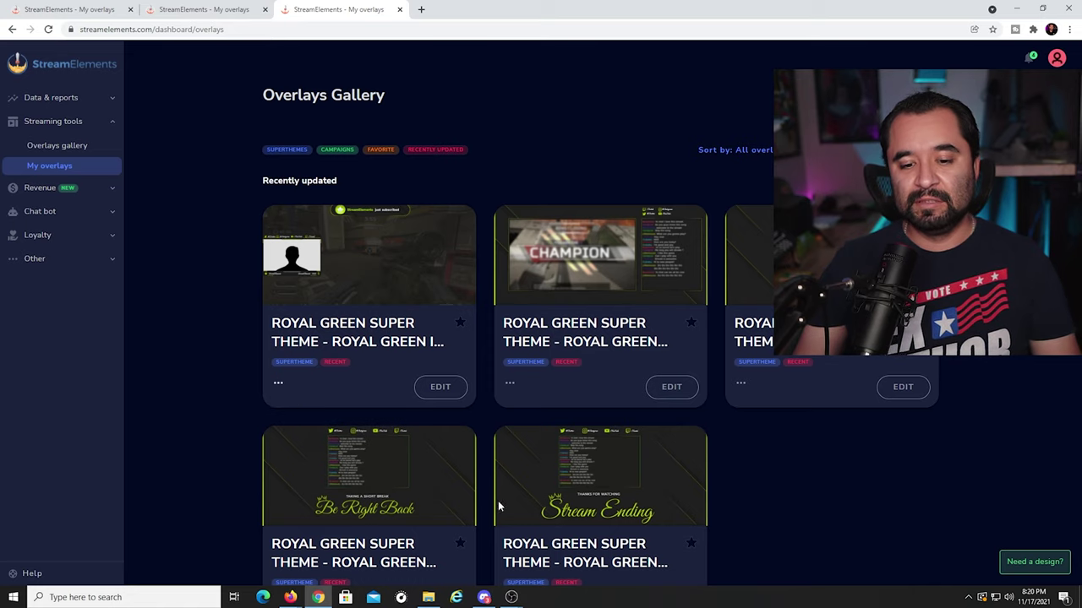
- Add a browser source named In-Game to the OBS Gaming scene
left_click(511, 598)
left_click(425, 503)
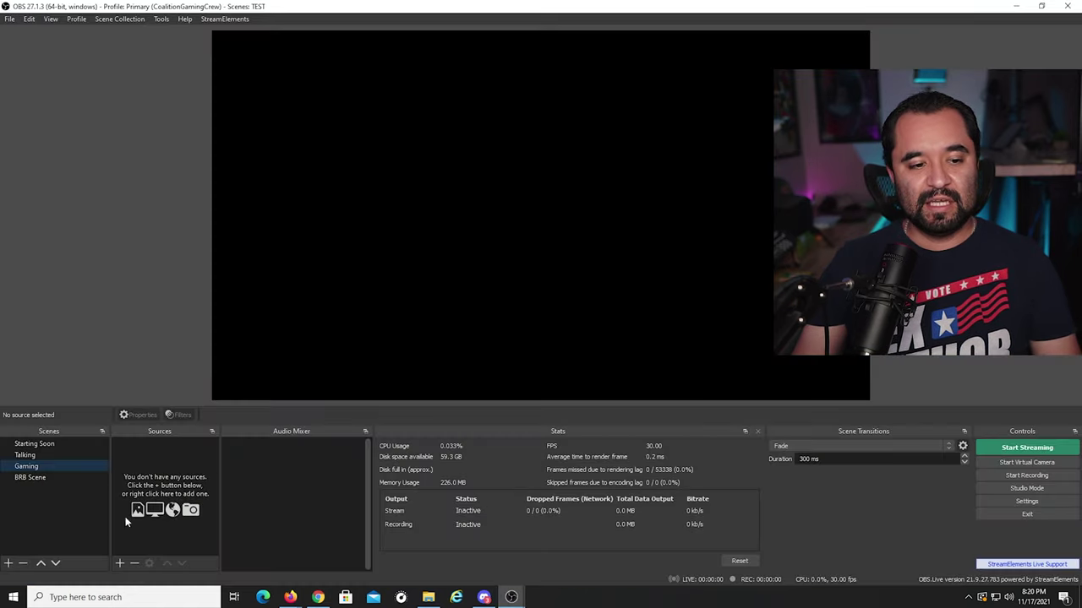
left_click(120, 564)
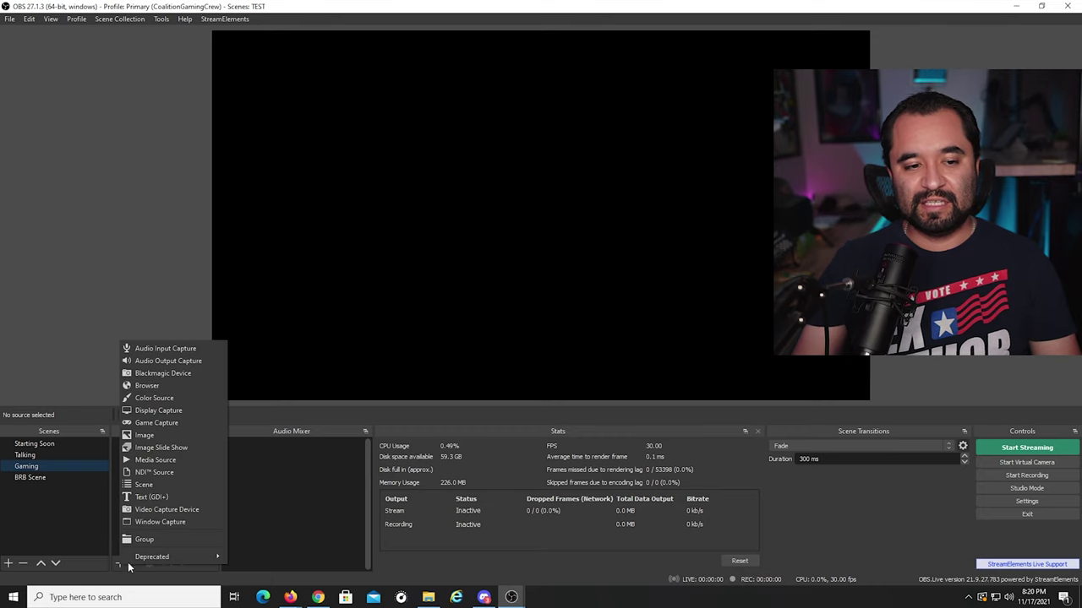
left_click(178, 386)
type("Ga")
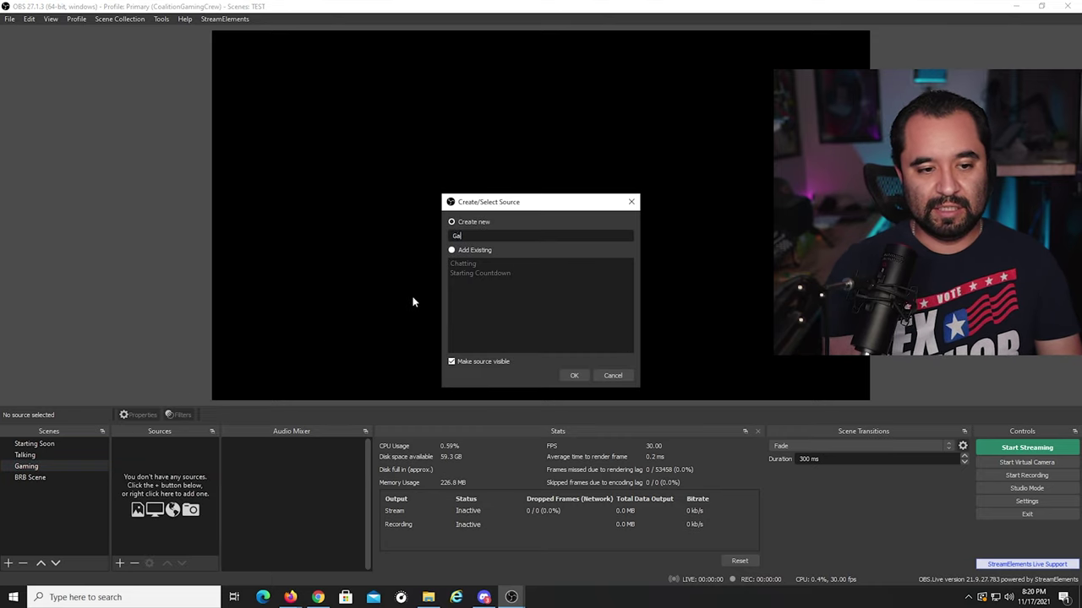
type("me")
key("Return")
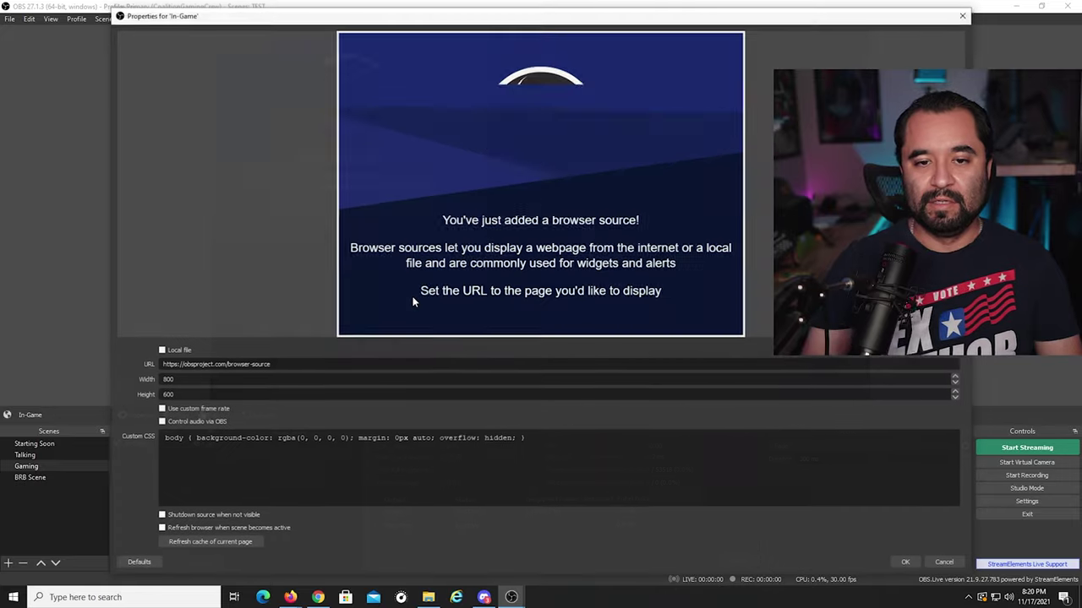
- Replace the default address with the overlay URL, set 1920×1080 and Shutdown source when not visible
left_click_drag(272, 364, 160, 366)
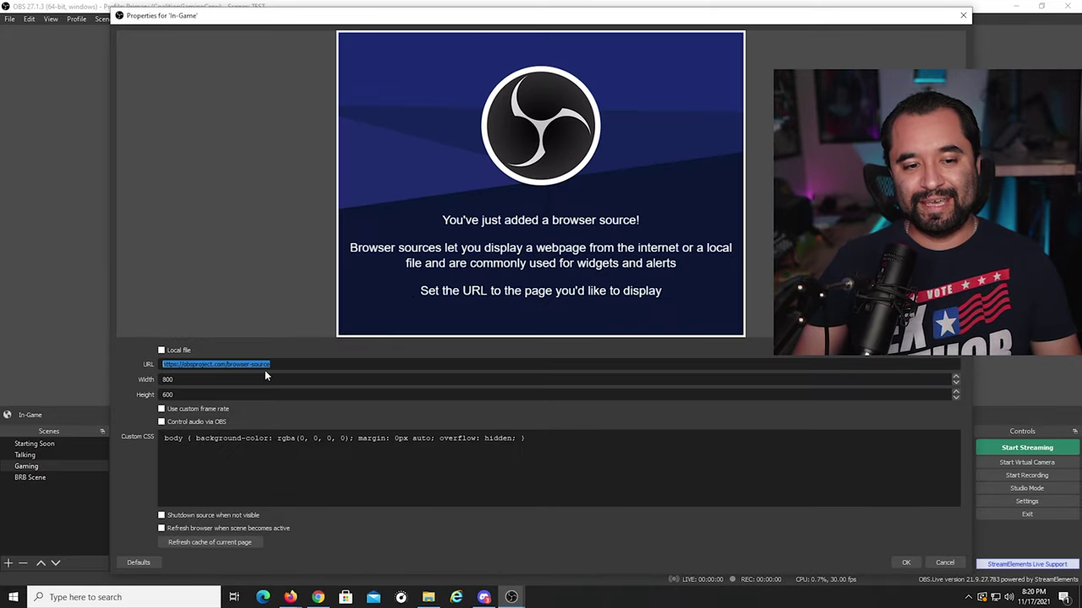
key("ctrl+v")
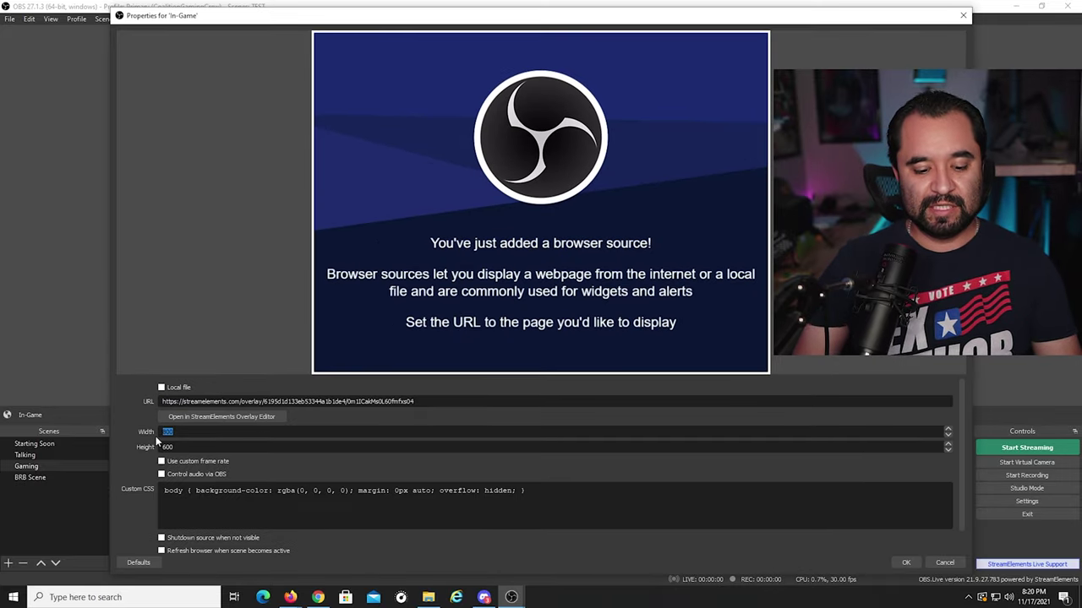
type("192")
type("1080")
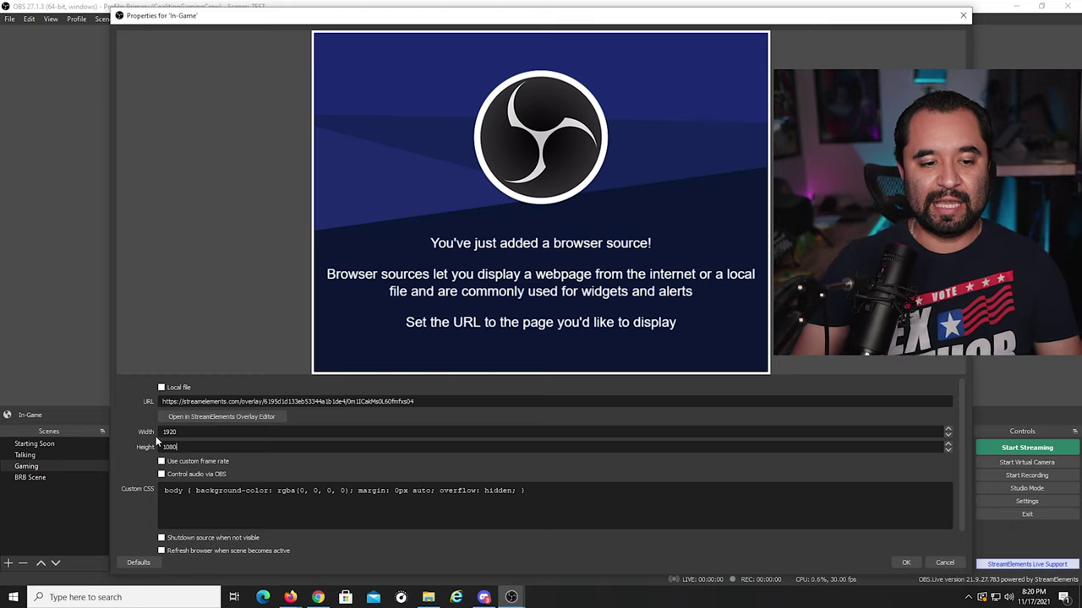
left_click(215, 538)
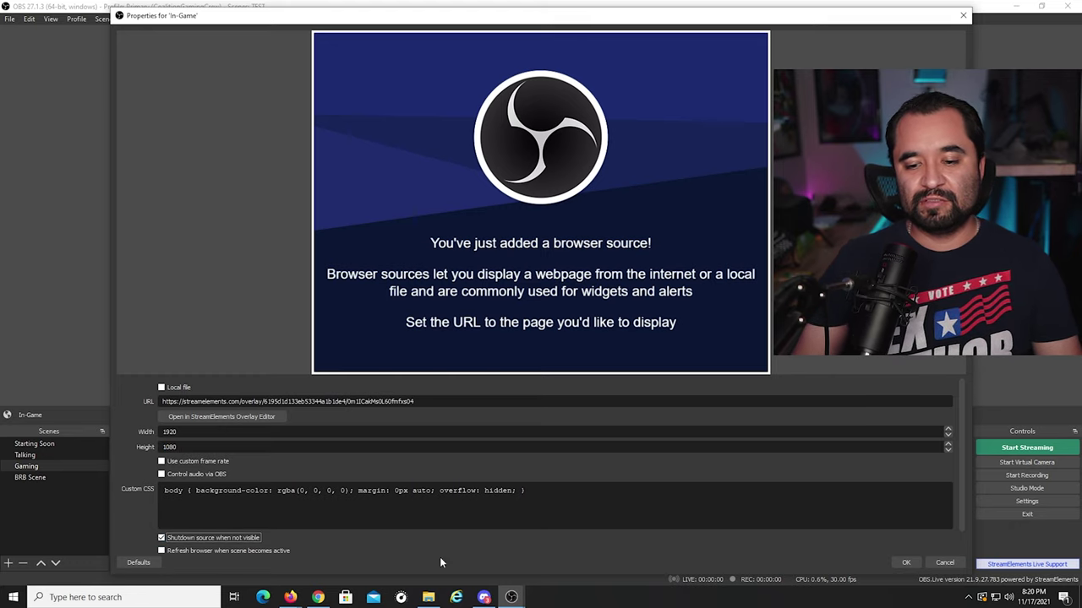
left_click(905, 563)
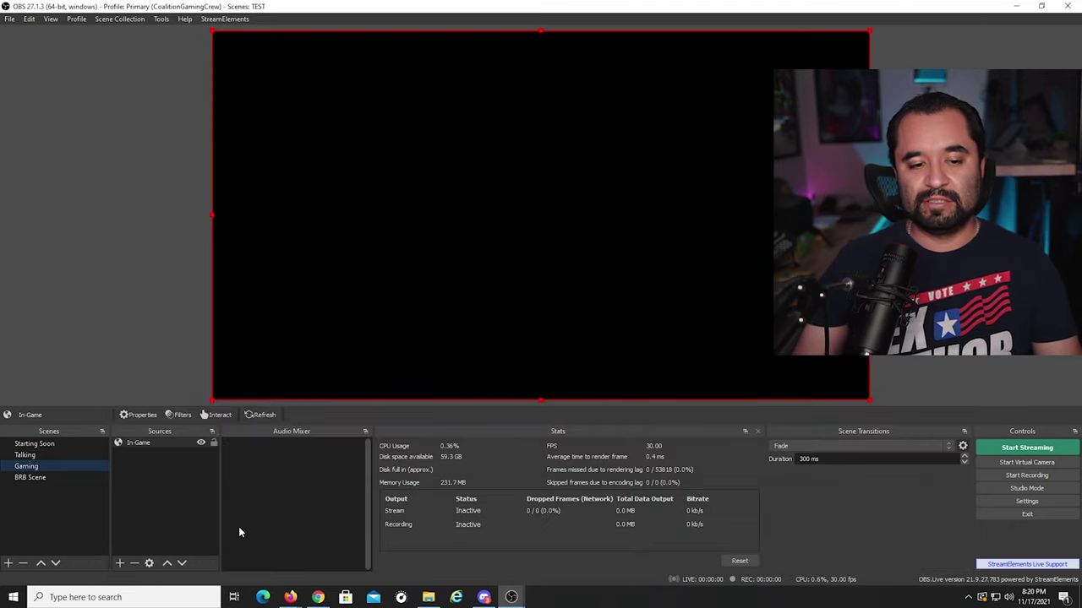
left_click(182, 518)
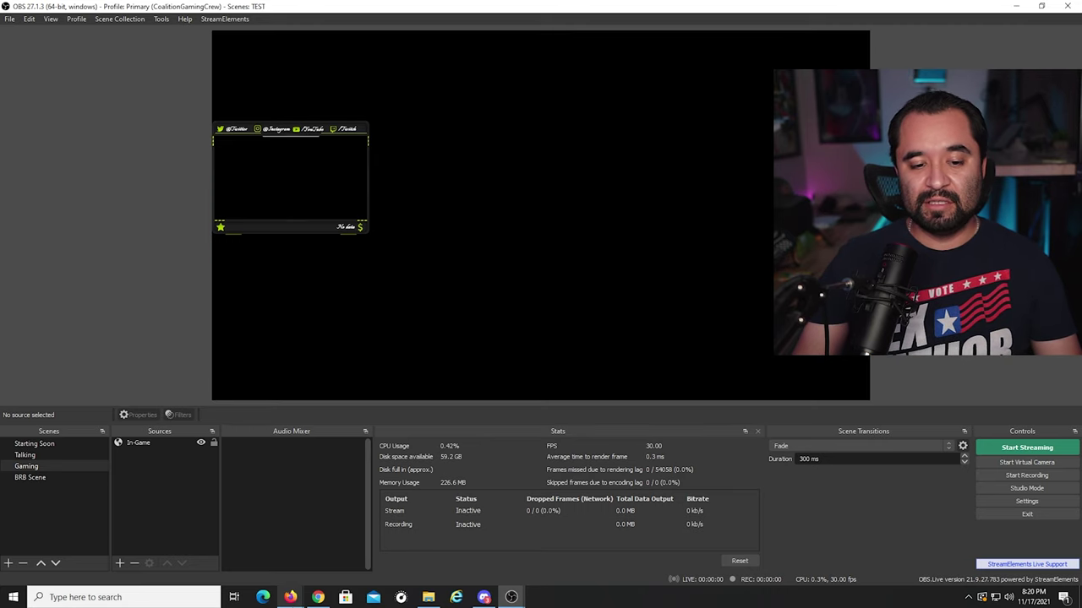
left_click(318, 598)
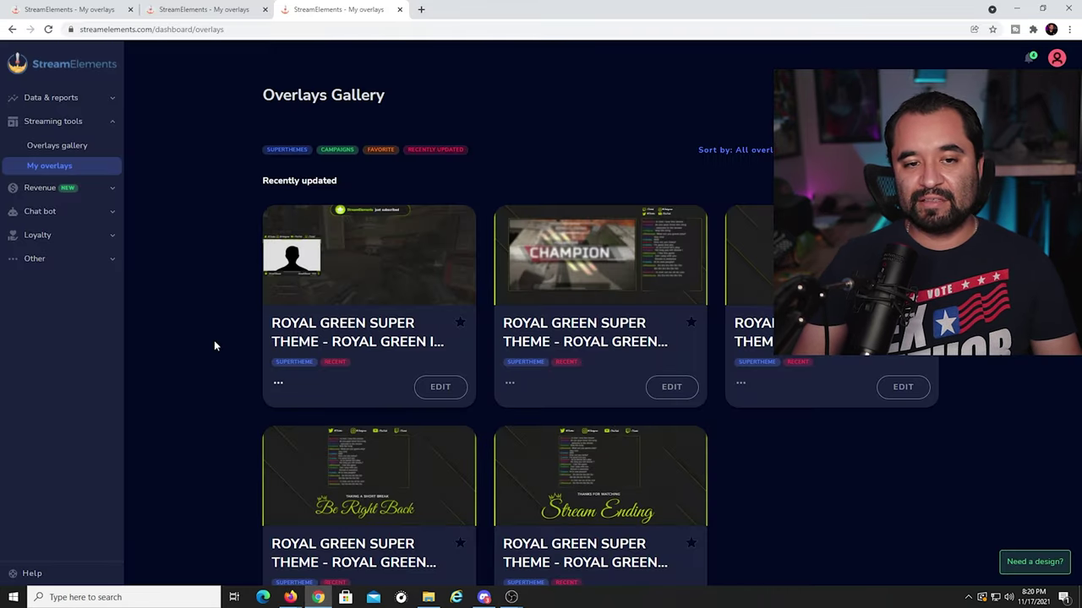
- Open the first Royal Green overlay for editing and move the cam's bottom bar below the frame
left_click(428, 385)
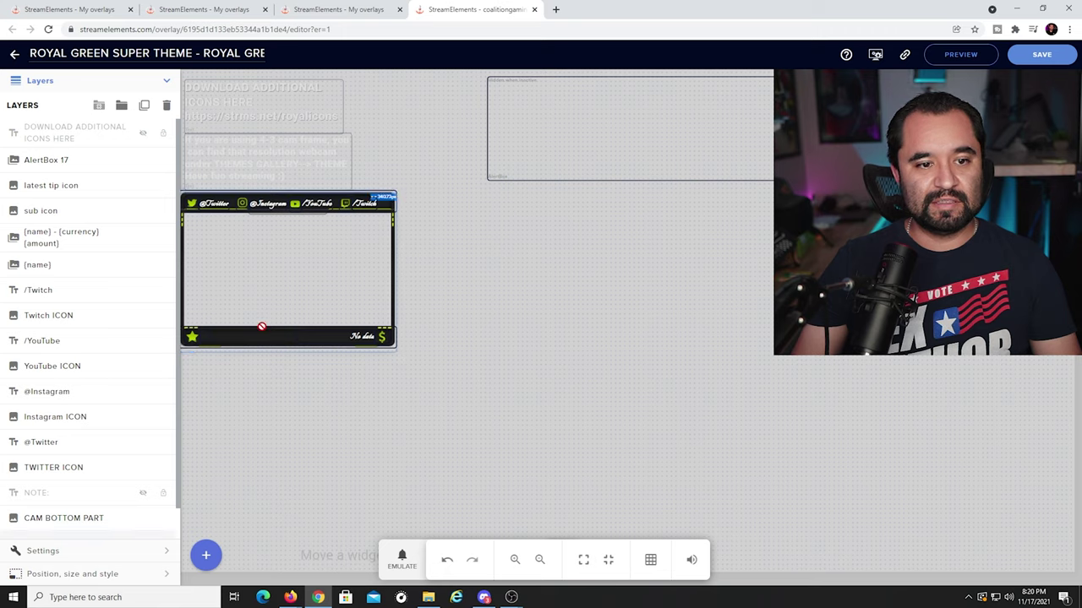
mouse_move(257, 333)
left_mouse_down()
mouse_move(401, 341)
mouse_move(256, 347)
left_mouse_up()
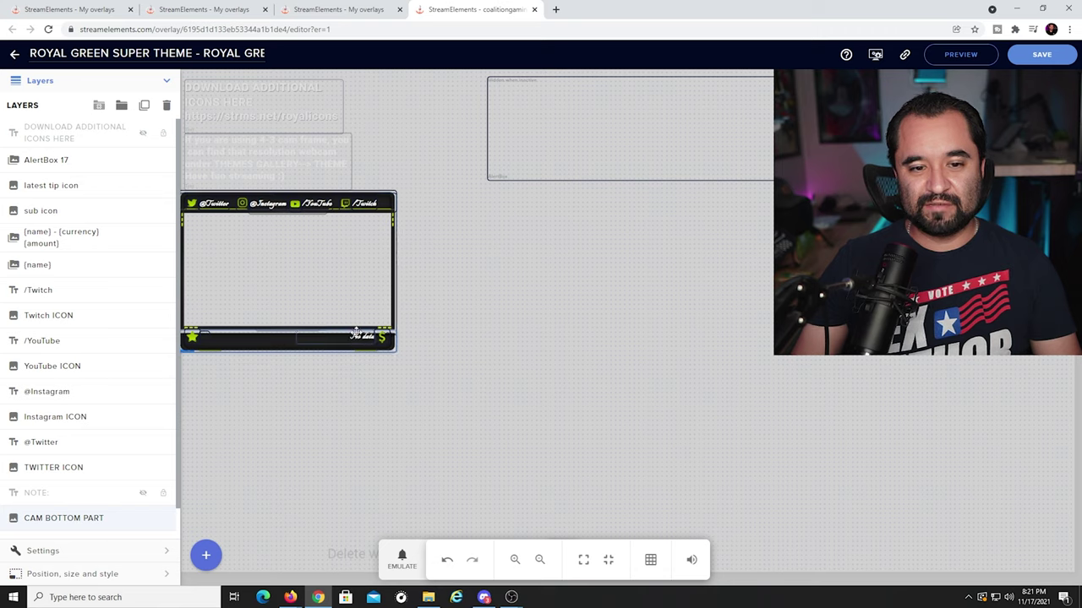
left_click_drag(258, 345, 279, 331)
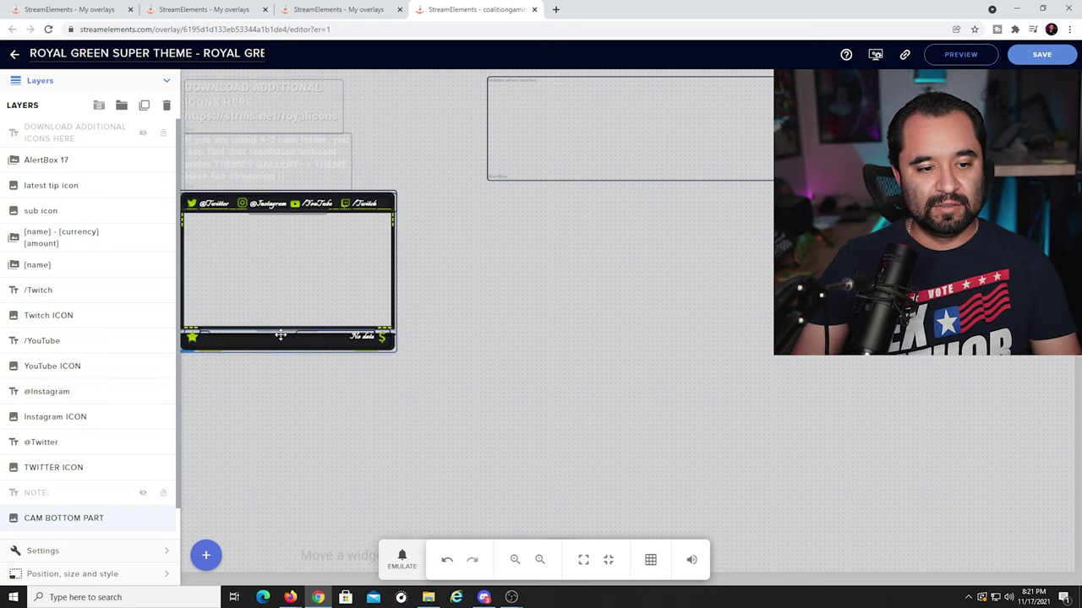
scroll(76, 530, "down", 1)
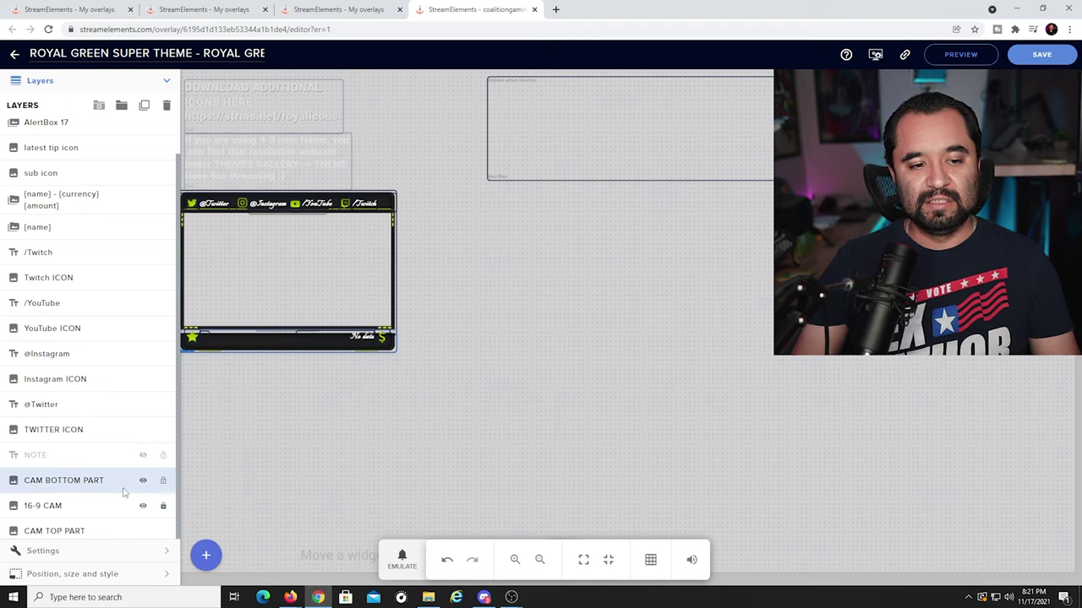
- Move the 16-9 CAM frame, its black bar and tip labels to the lower right, then save
left_click(57, 505)
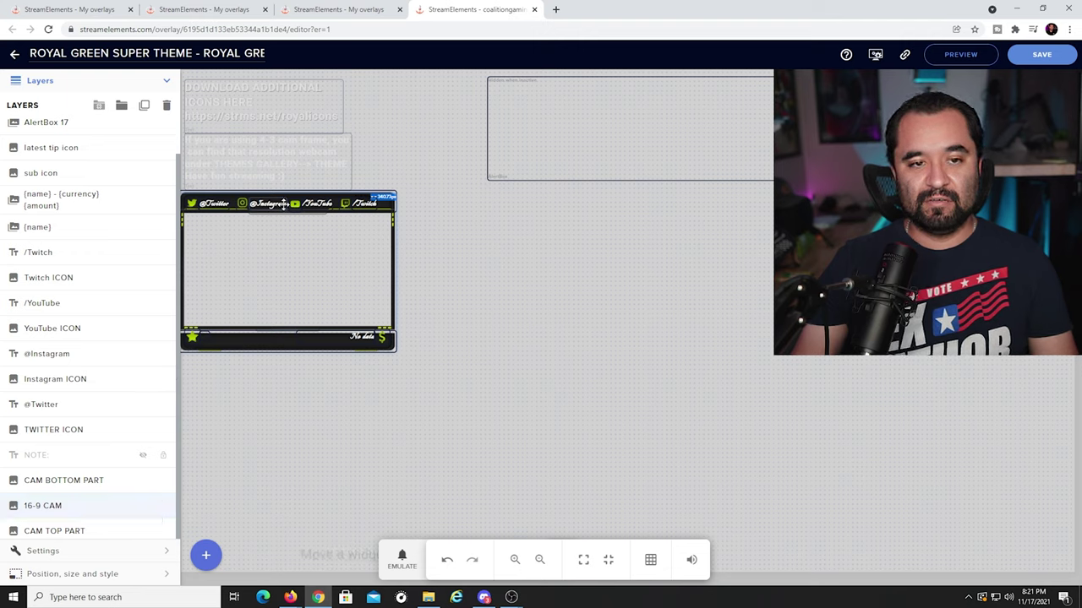
left_click_drag(298, 196, 917, 428)
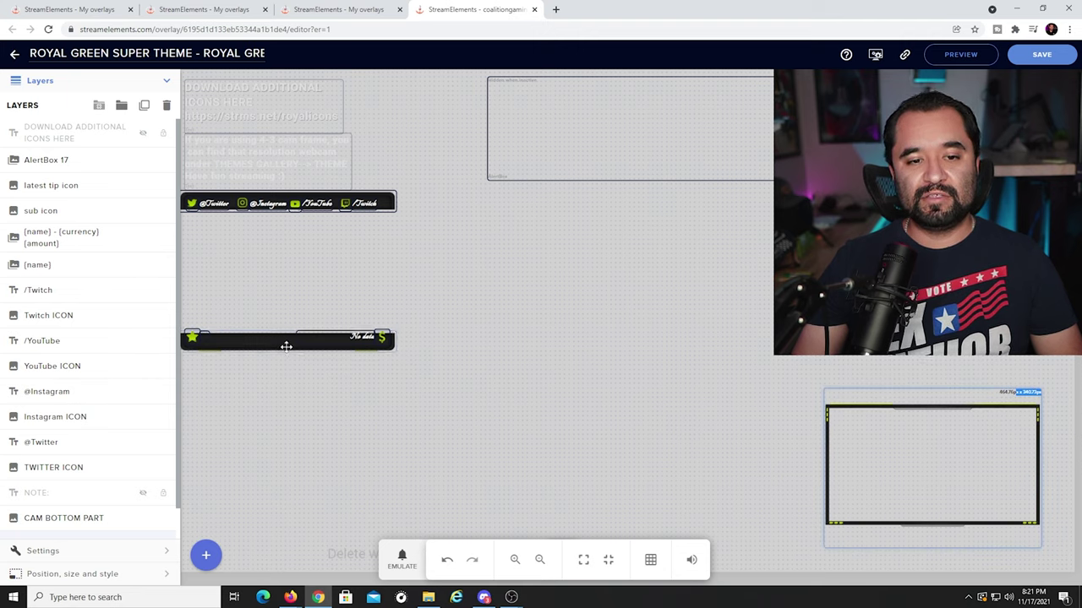
left_click_drag(286, 347, 923, 536)
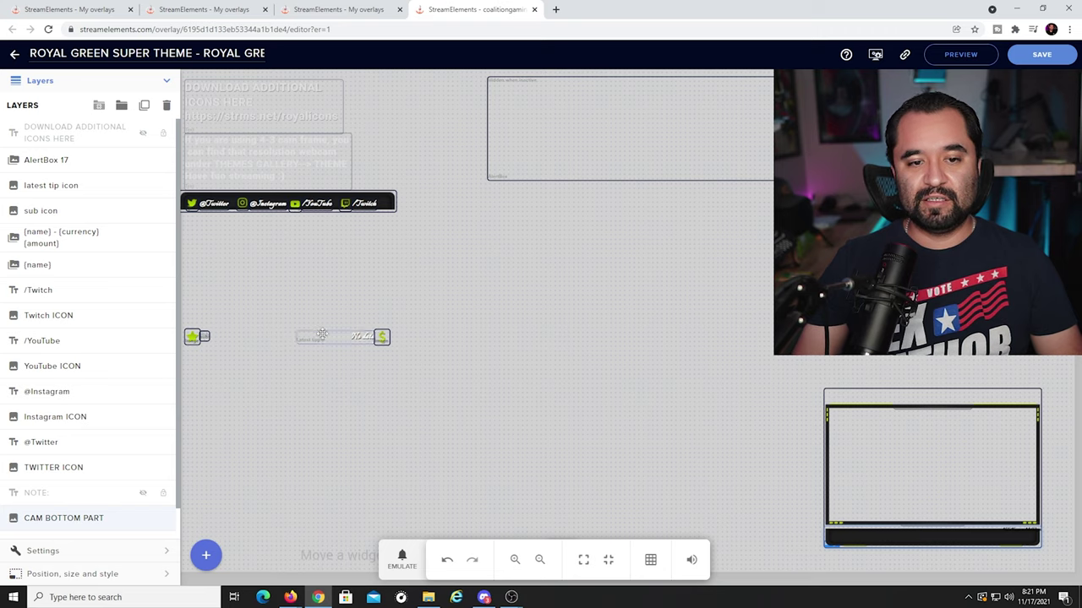
left_click_drag(322, 334, 974, 529)
left_click(381, 338)
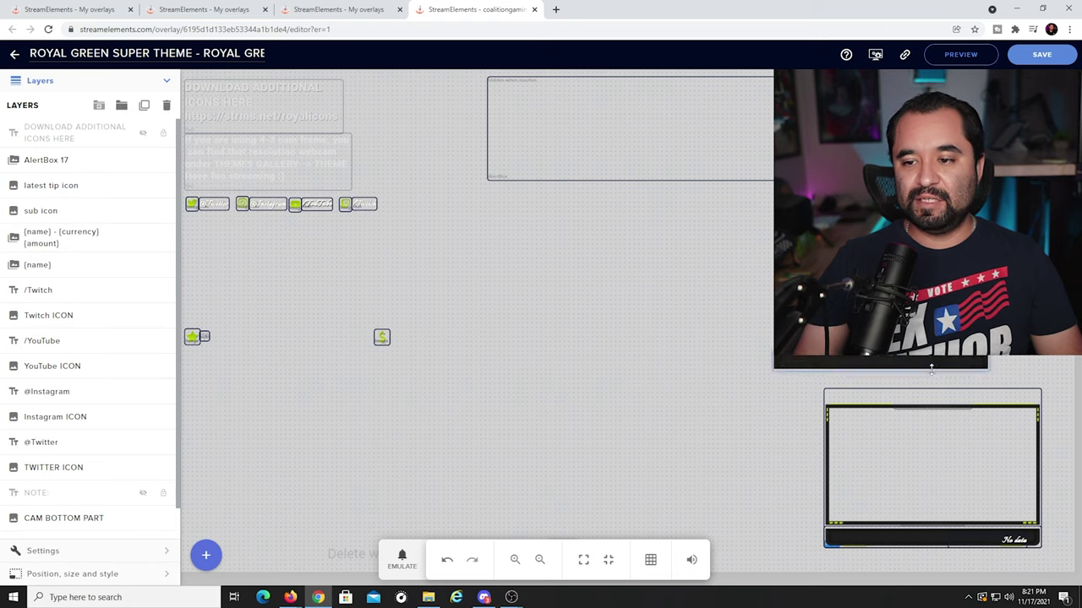
left_click(898, 380)
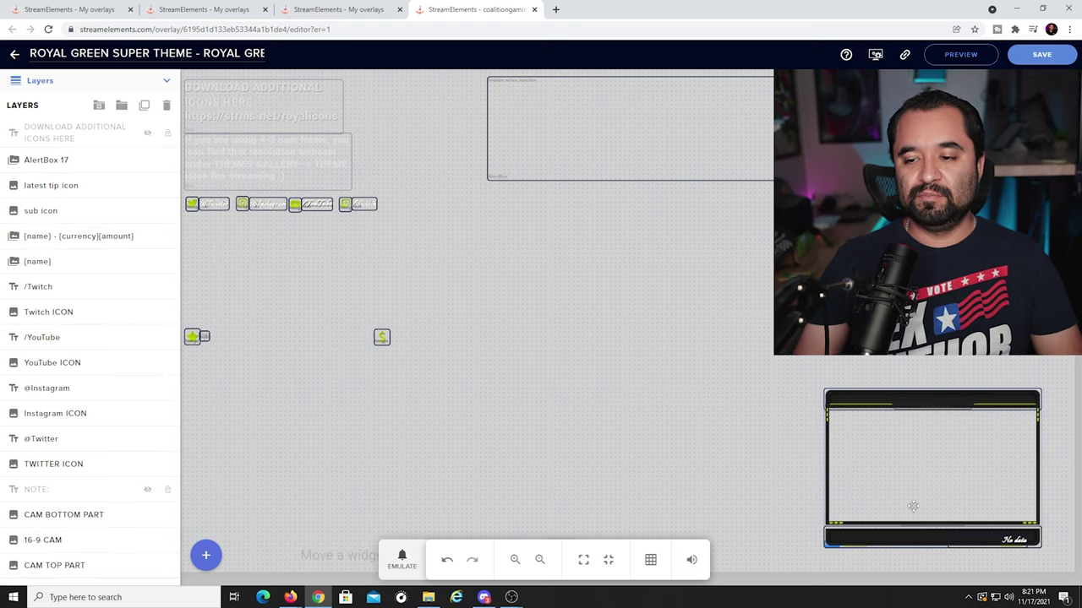
left_click(1052, 61)
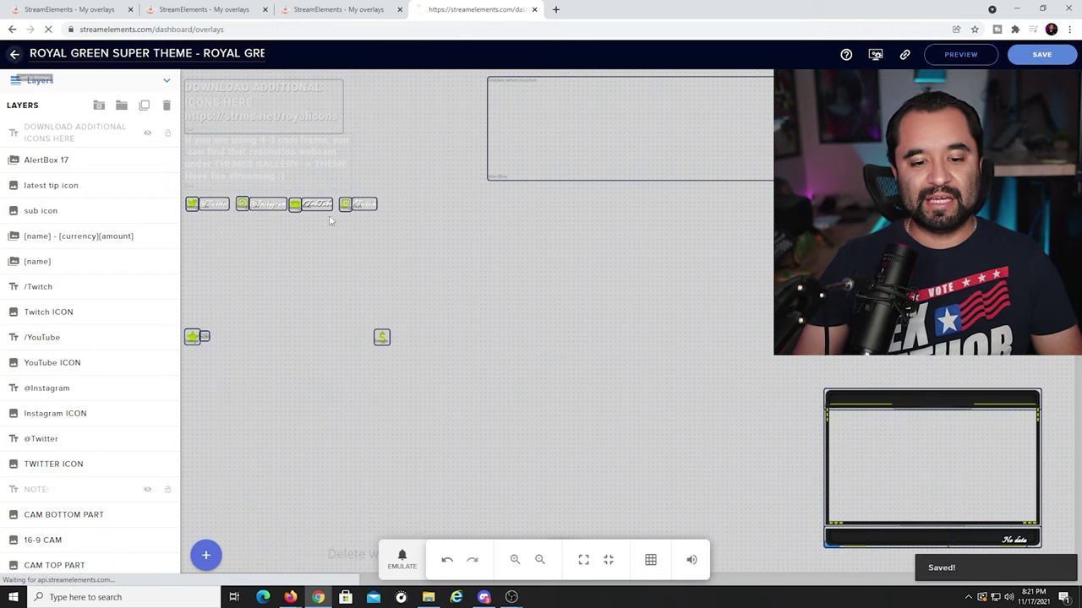
left_click(14, 54)
mouse_move(511, 597)
left_click(471, 559)
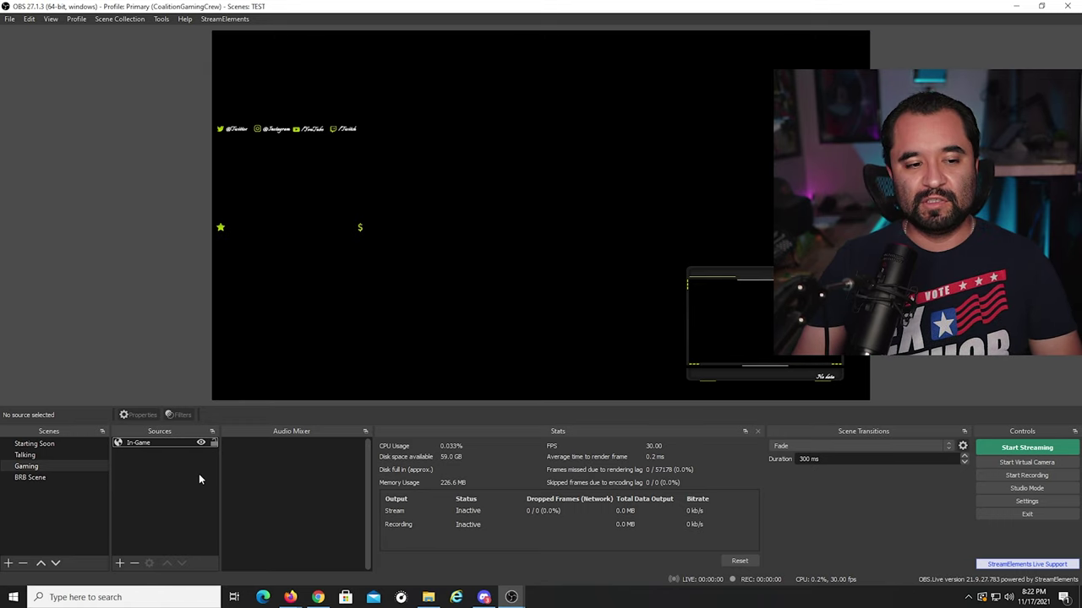
- Select the BRB Scene in OBS and copy the Be Right Back overlay's URL in StreamElements
left_click(70, 482)
left_click(318, 597)
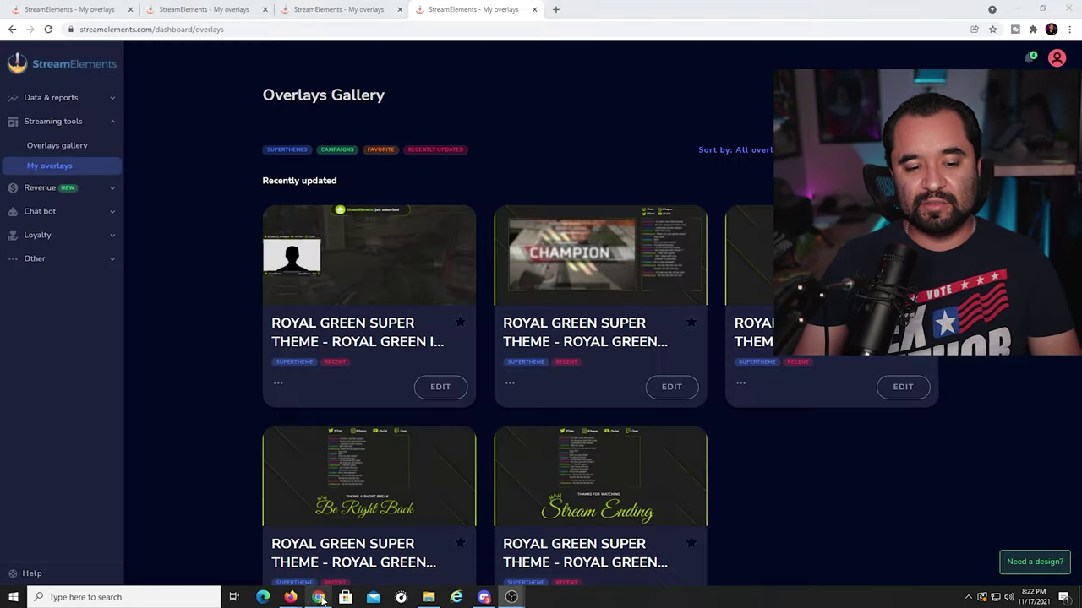
scroll(732, 452, "down", 2)
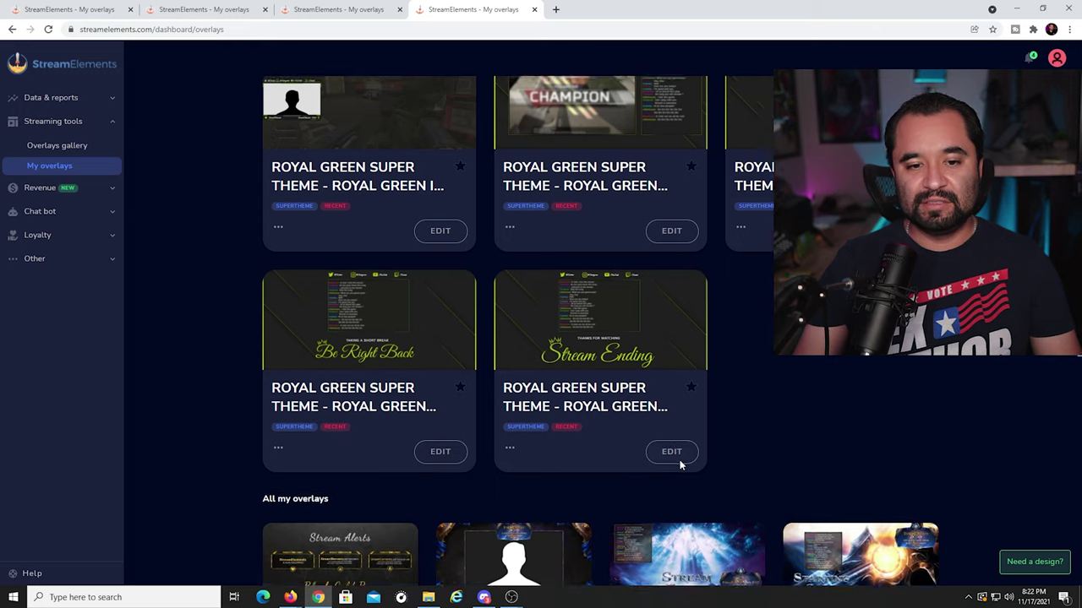
left_click(286, 443)
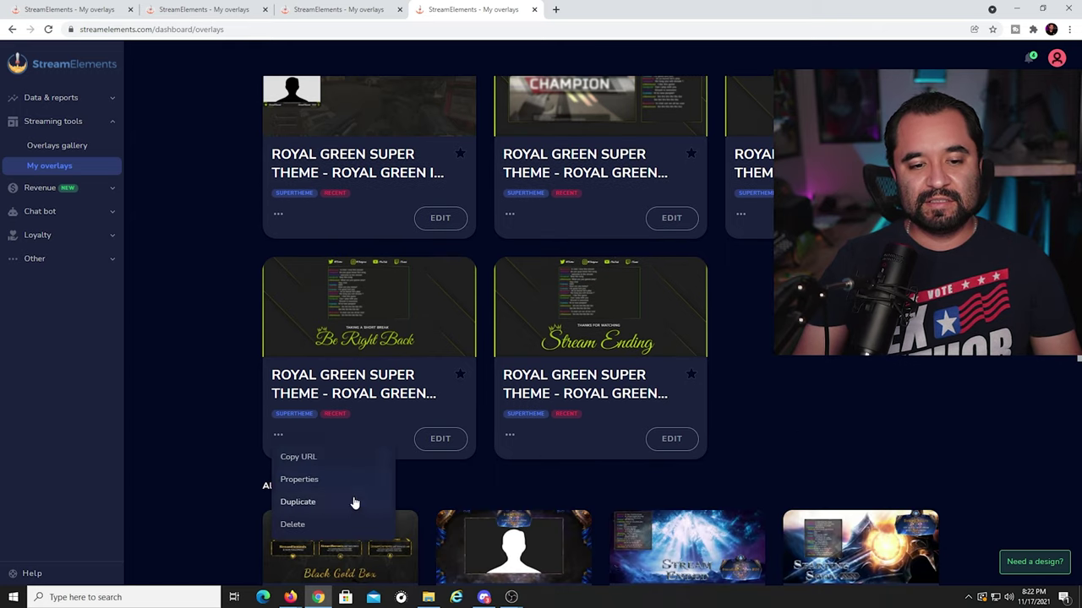
left_click(306, 460)
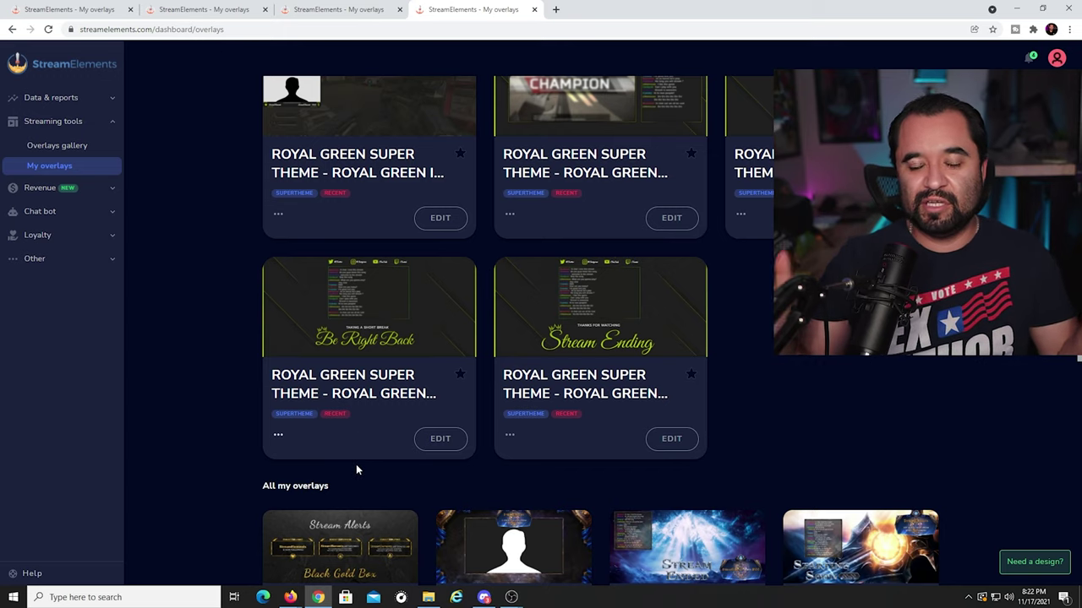
left_click(284, 437)
left_click(310, 457)
- Add a browser source named BRB to the BRB Scene
mouse_move(512, 597)
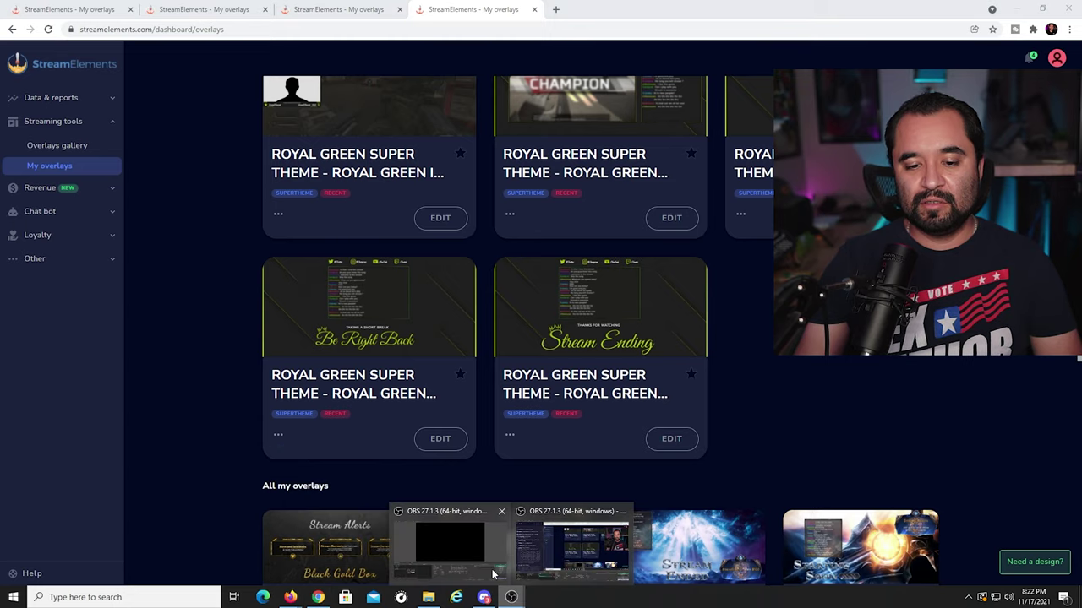
left_click(494, 575)
left_click(120, 563)
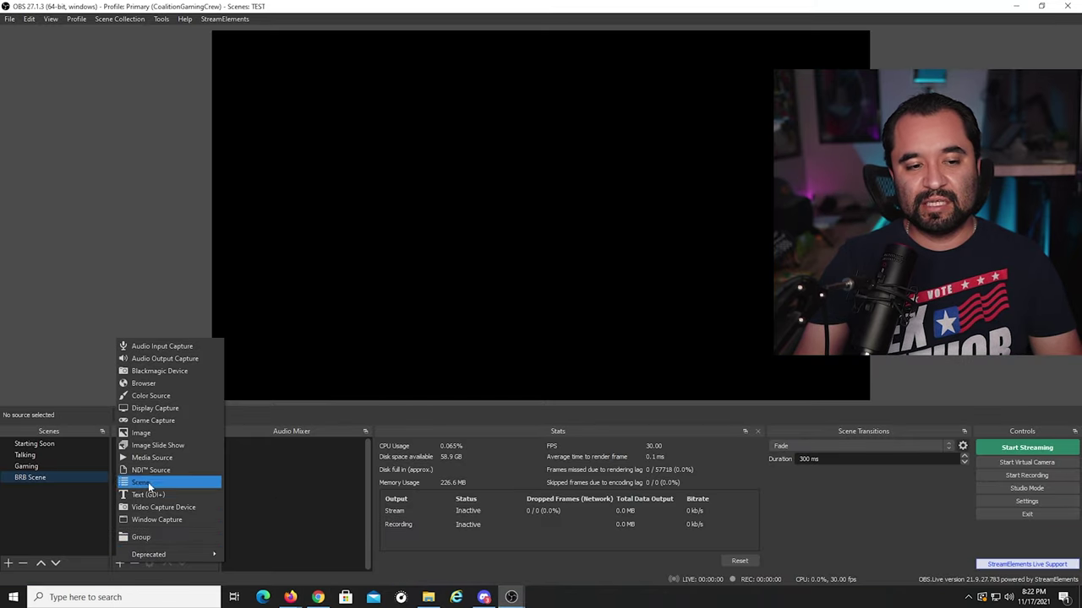
left_click(144, 382)
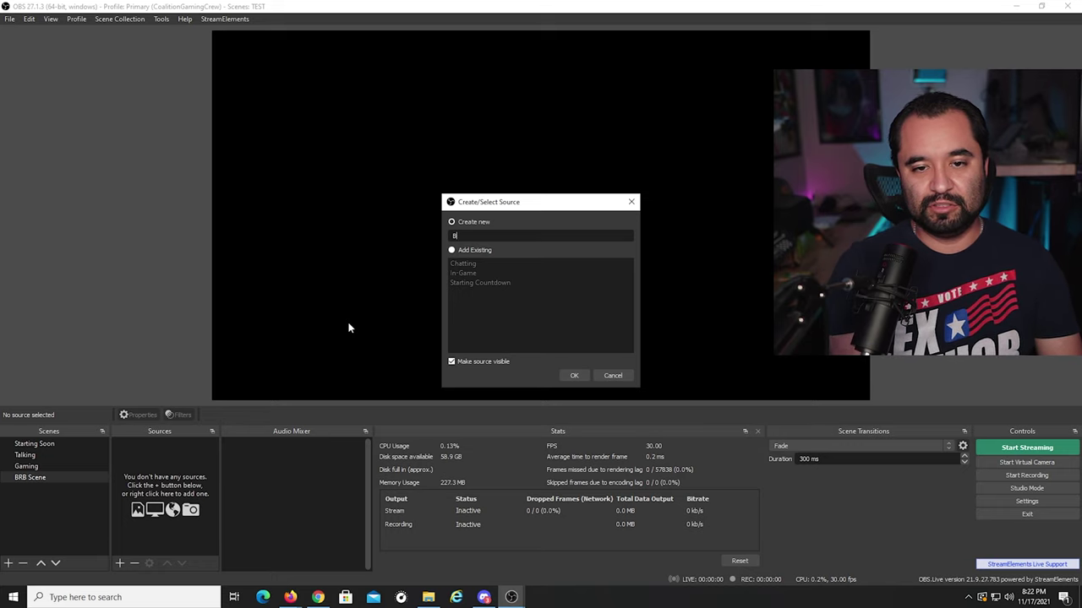
key("Return")
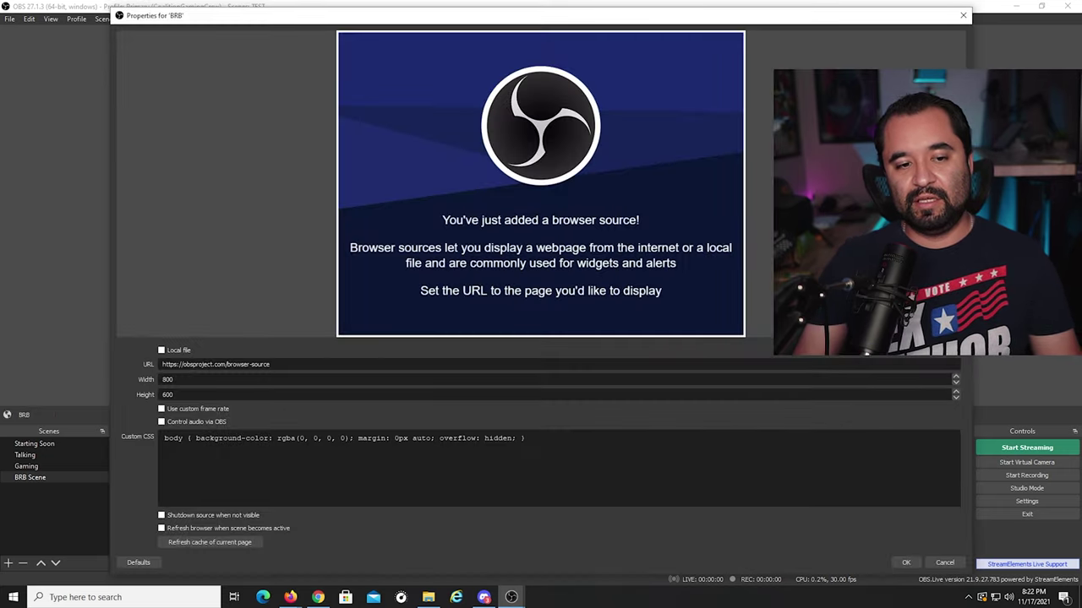
- Replace the BRB source's default URL with the Be Right Back overlay link and set width 1920
key("ctrl+v")
key("ctrl+z")
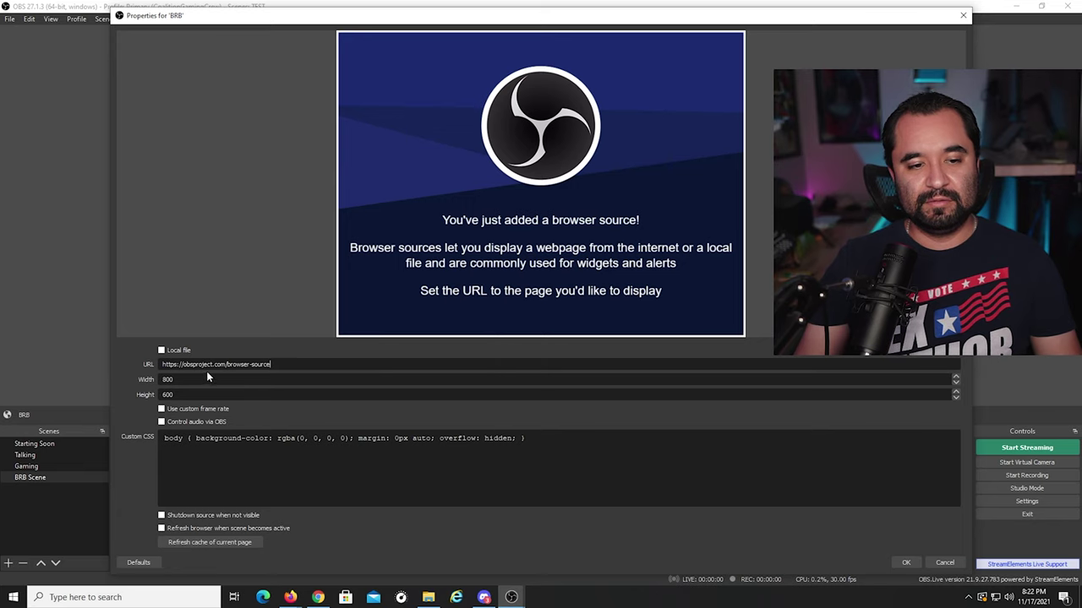
key("ctrl+a")
key("ctrl+v")
key("Tab")
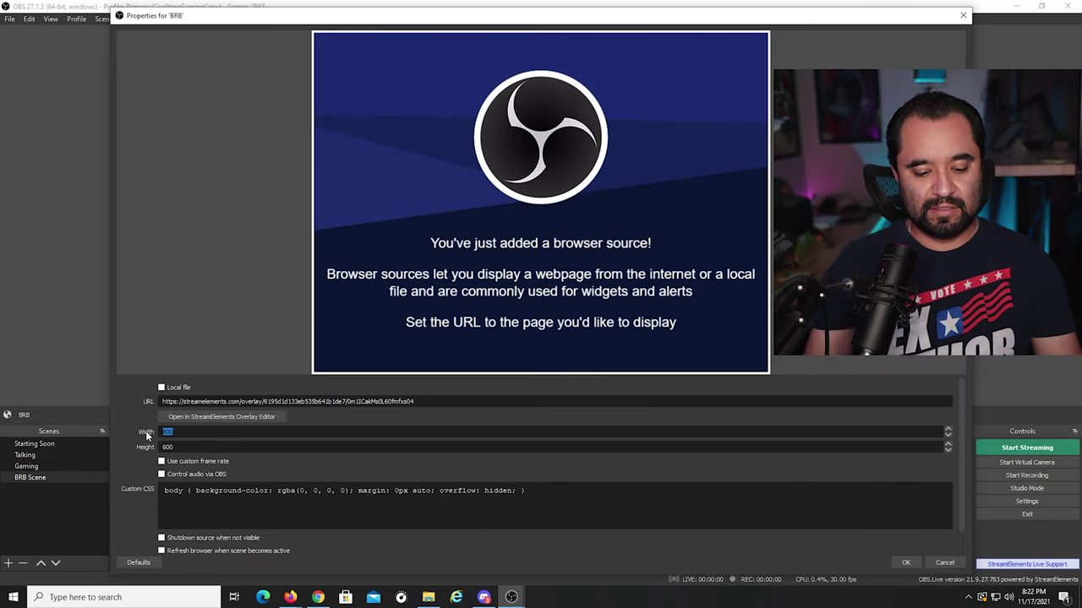
type("1920")
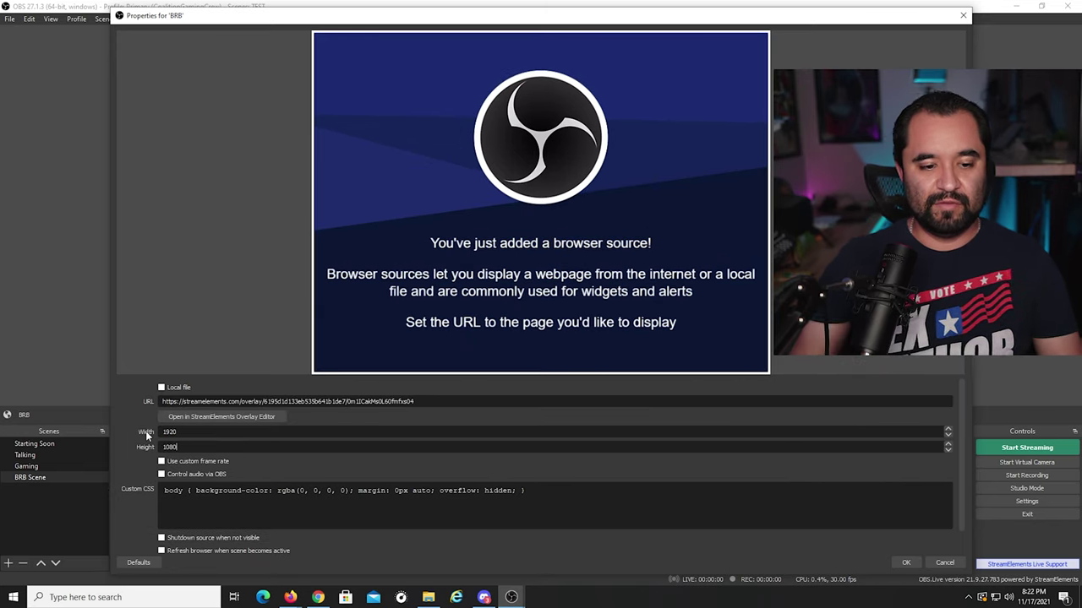
left_click(906, 563)
left_click(186, 497)
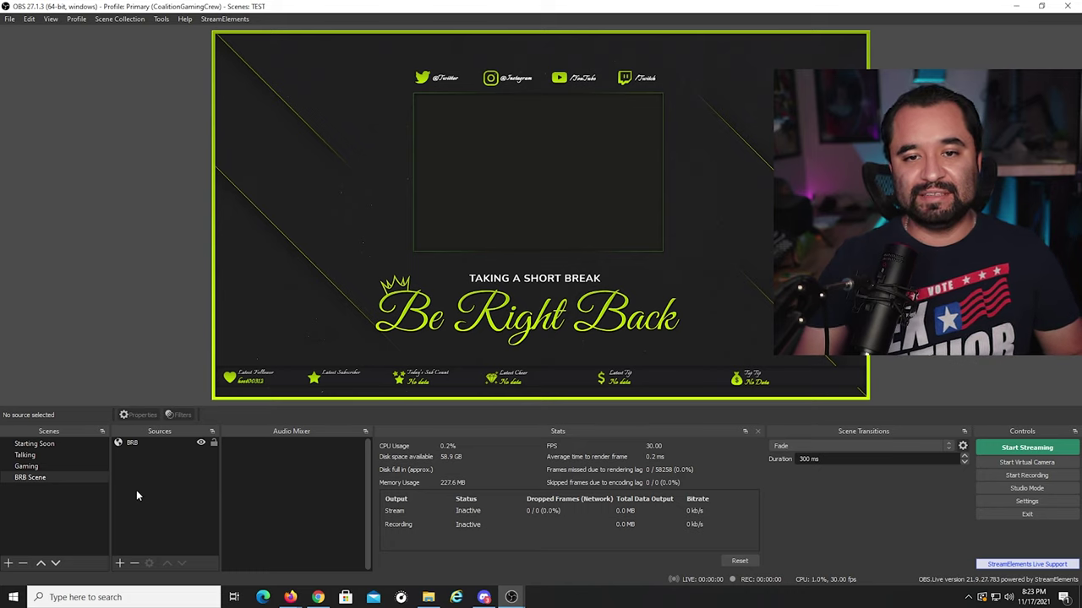
left_click(50, 443)
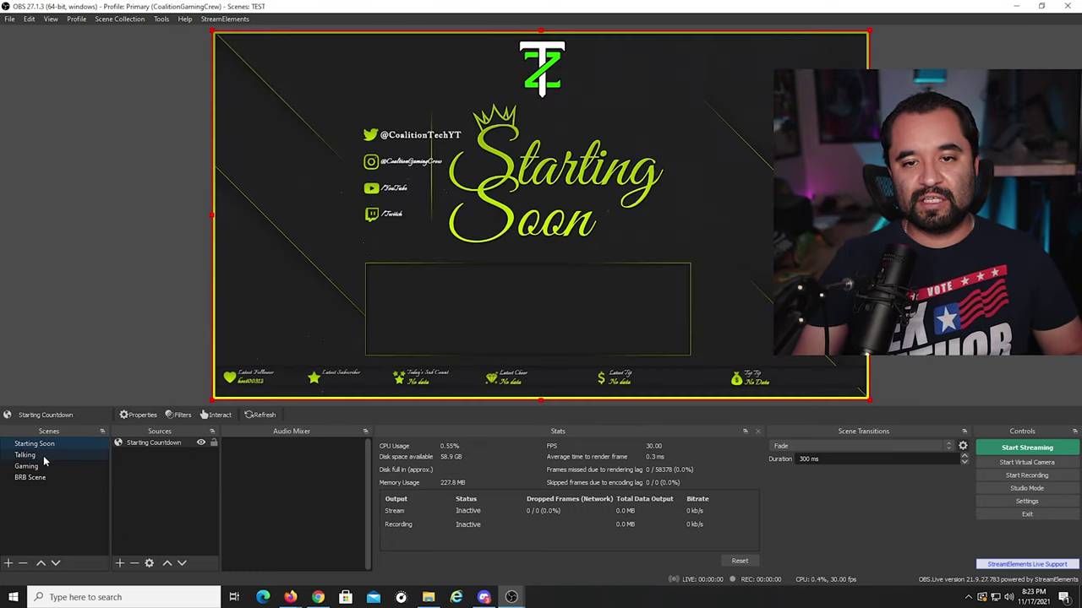
left_click(43, 457)
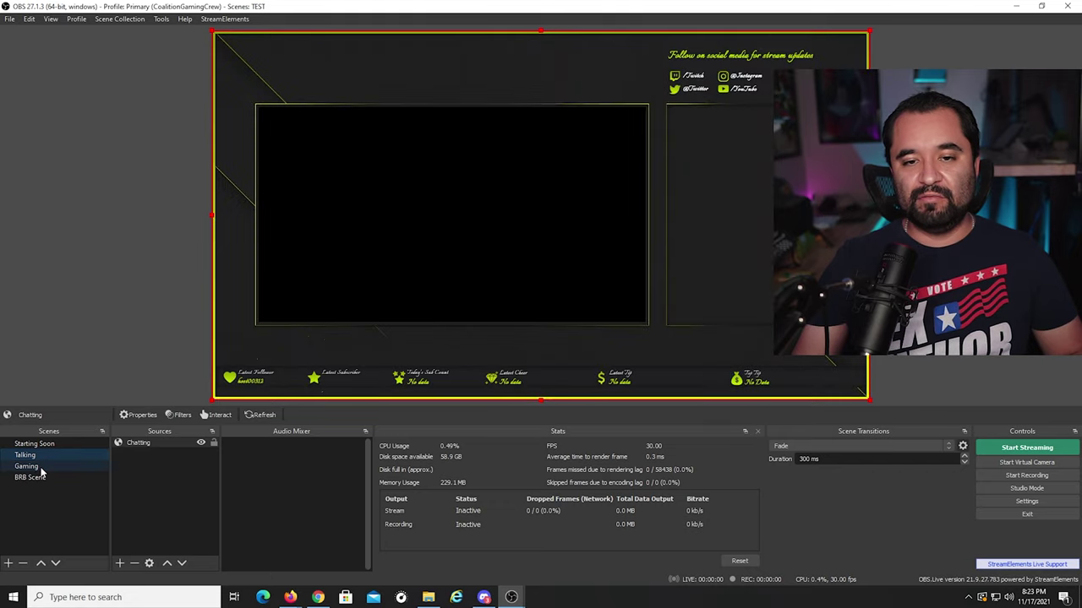
left_click(40, 470)
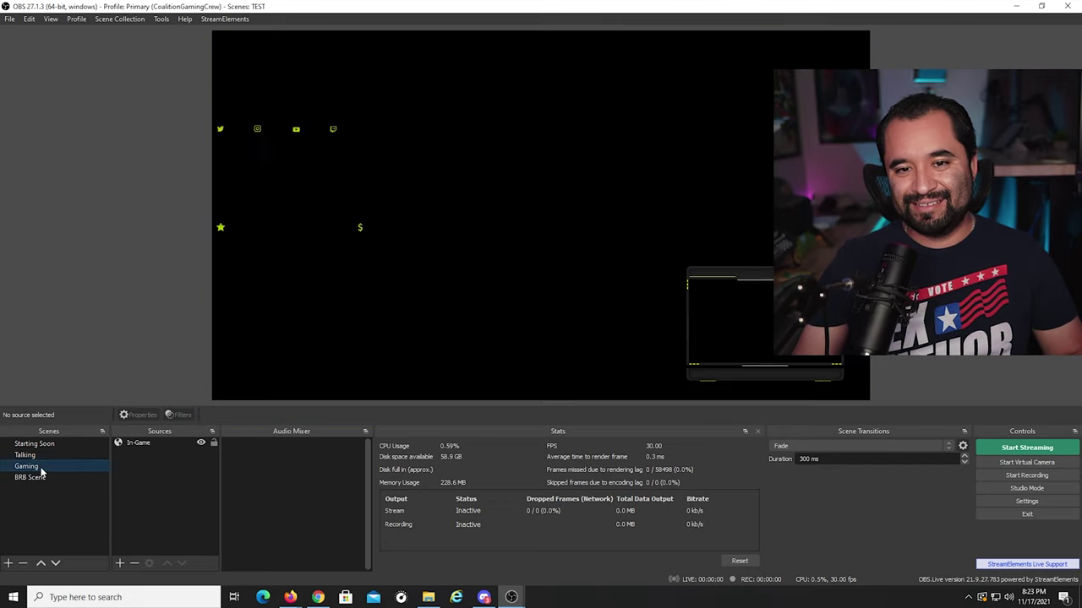
left_click(46, 458)
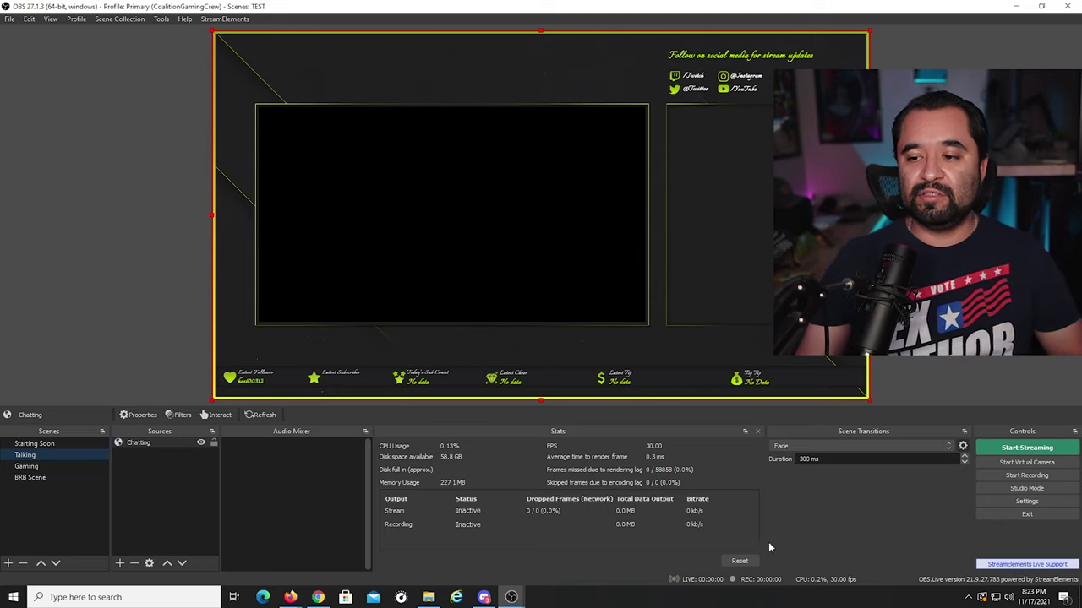
left_click(1011, 490)
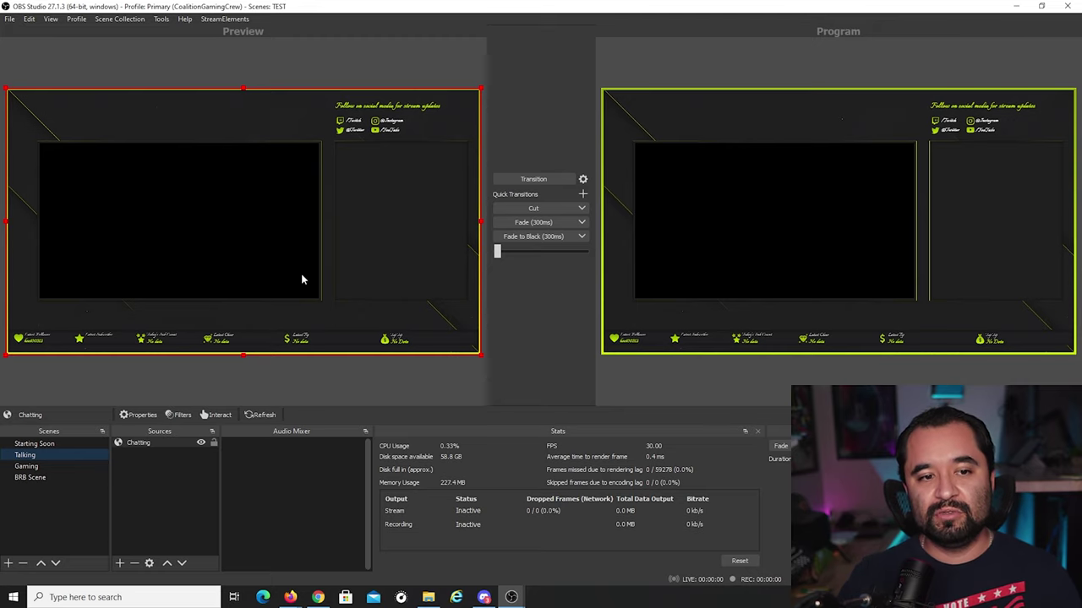
left_click(42, 479)
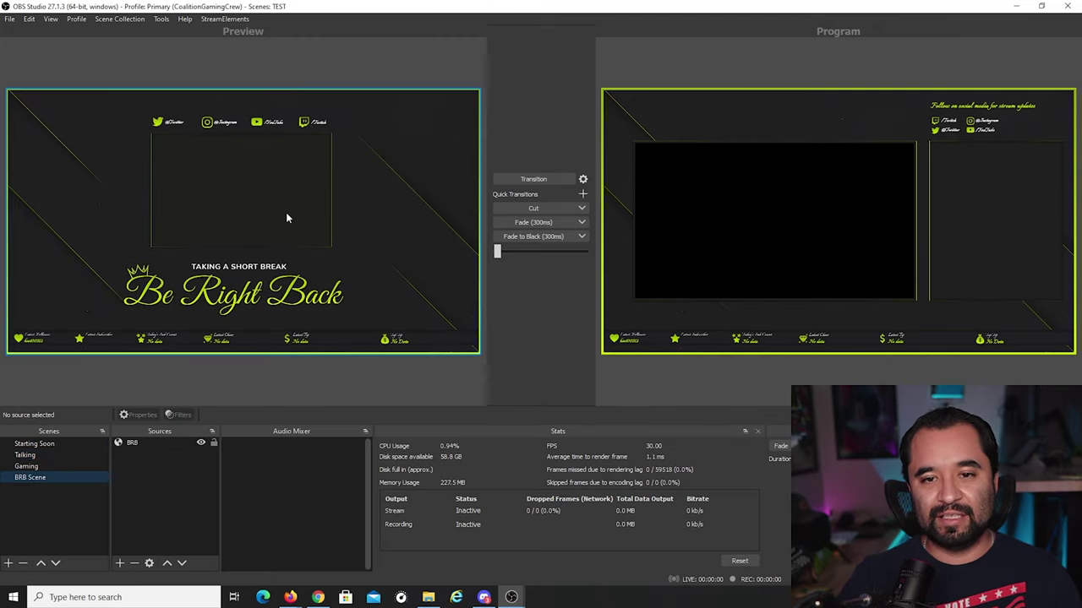
left_click(554, 178)
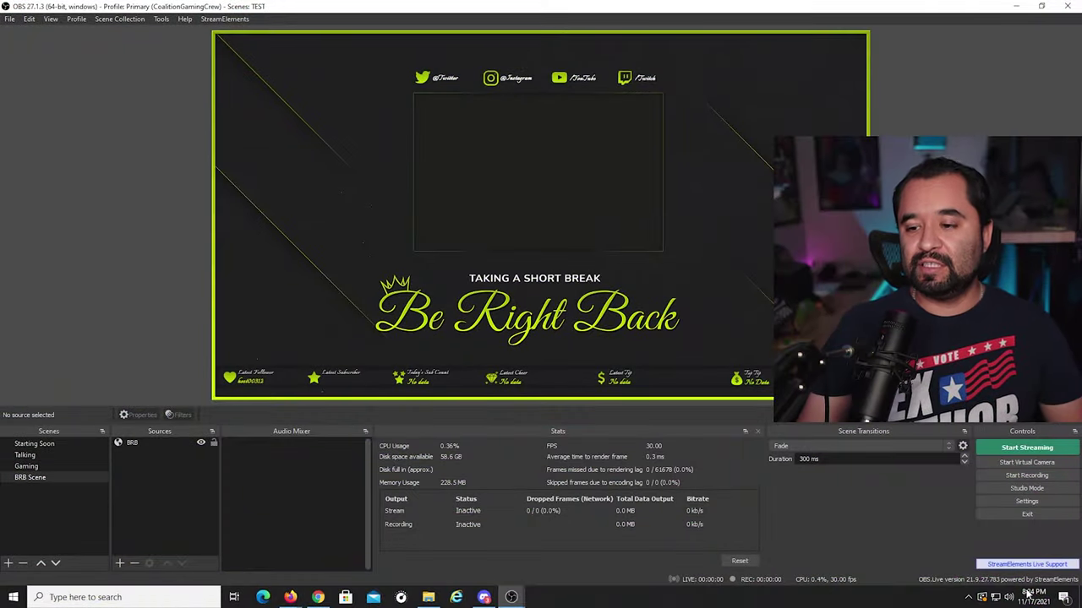
- Open Settings and review the Stream page, then the Output streaming settings (NVENC H.264, 7000 Kbps CBR)
left_click(1027, 502)
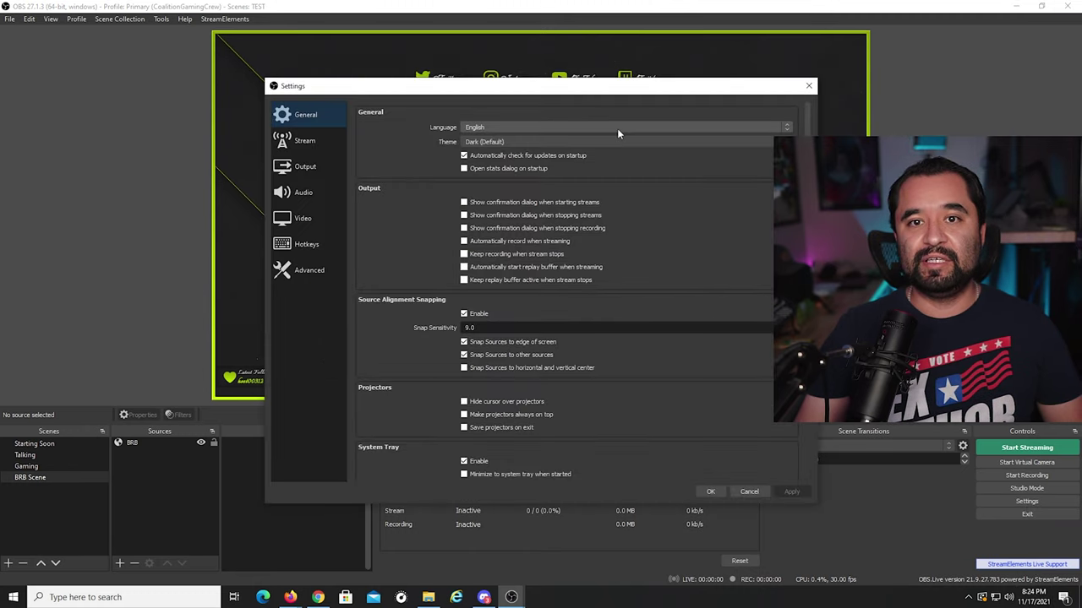
left_click_drag(568, 94, 547, 92)
left_click(284, 140)
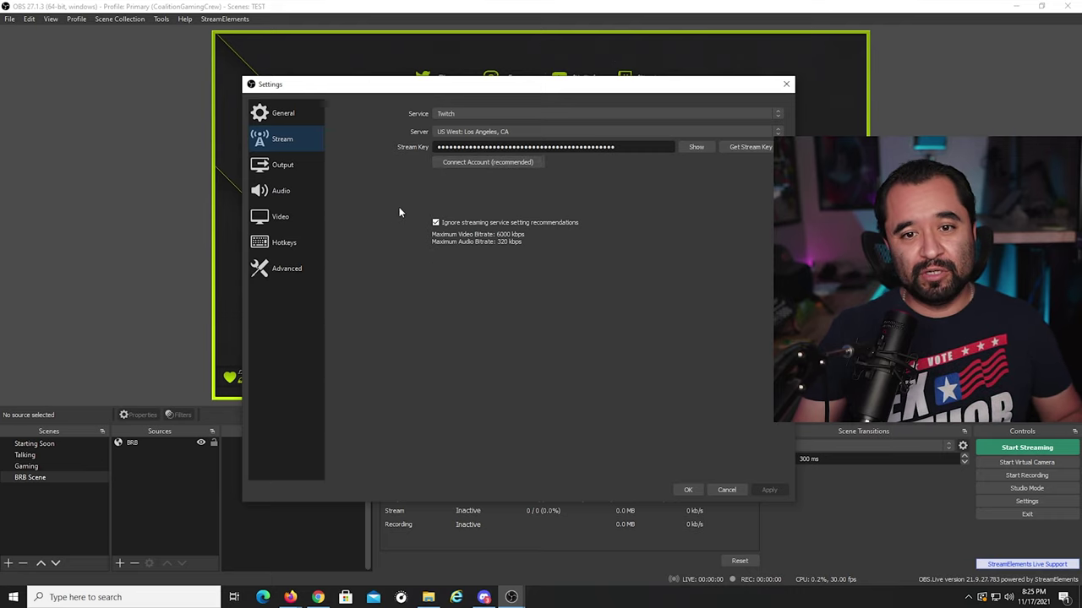
left_click(293, 167)
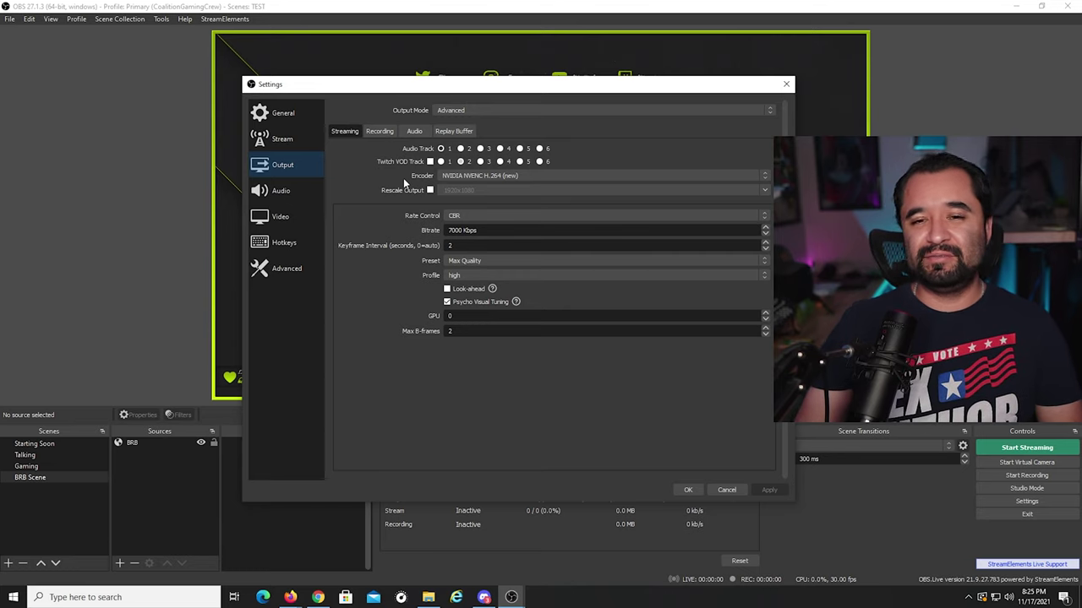
left_click(515, 175)
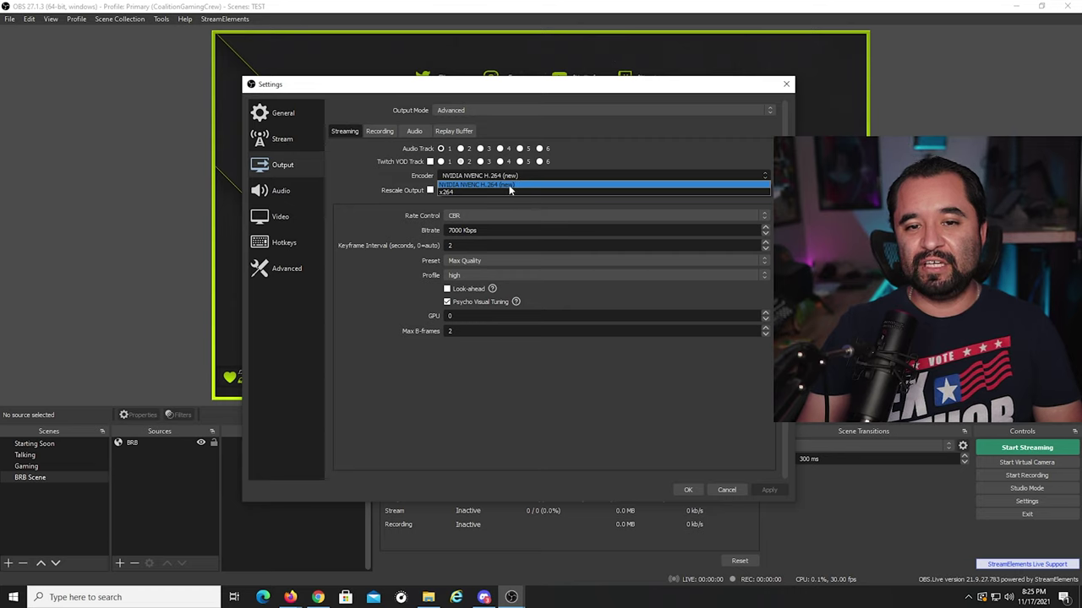
left_click(375, 188)
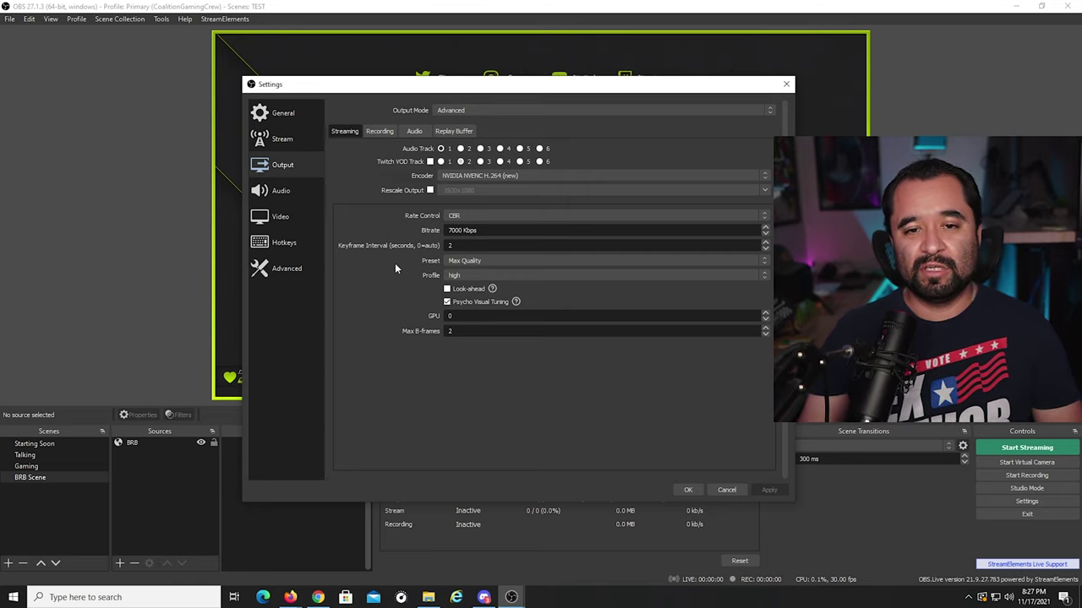
- Change the Encoder to x264, Keyframe Interval to 2, Bitrate to 7000 Kbps, keeping veryfast preset
left_click(548, 175)
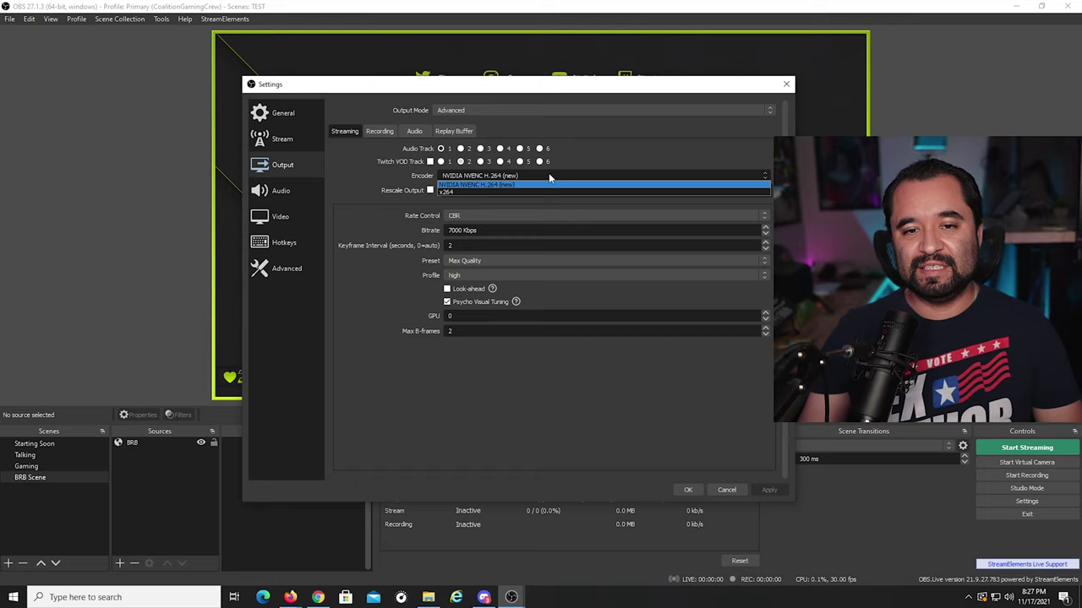
left_click(460, 193)
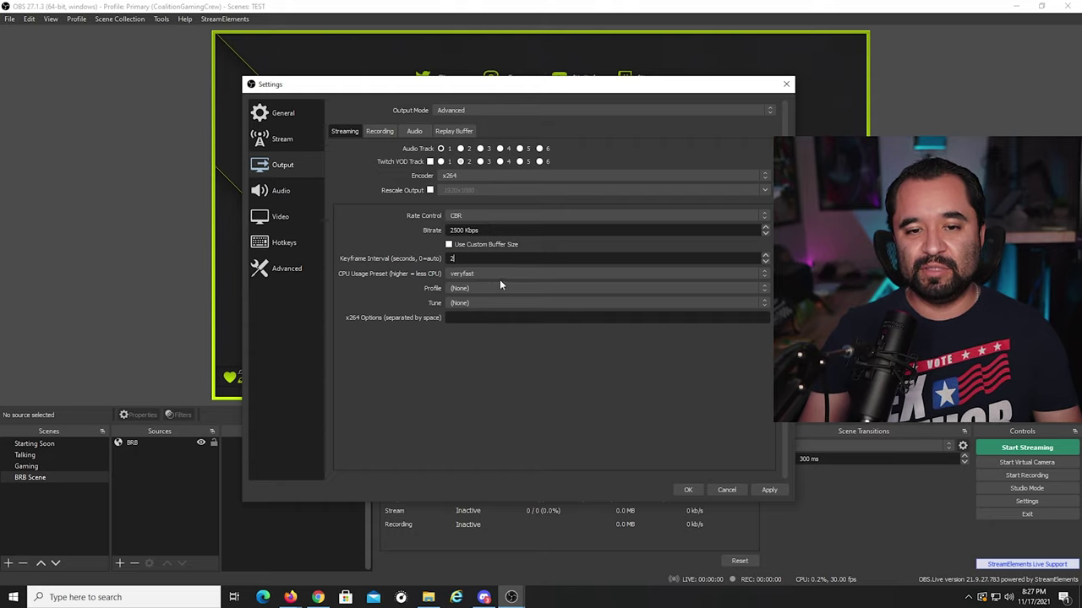
double_click(456, 258)
type("2")
double_click(460, 229)
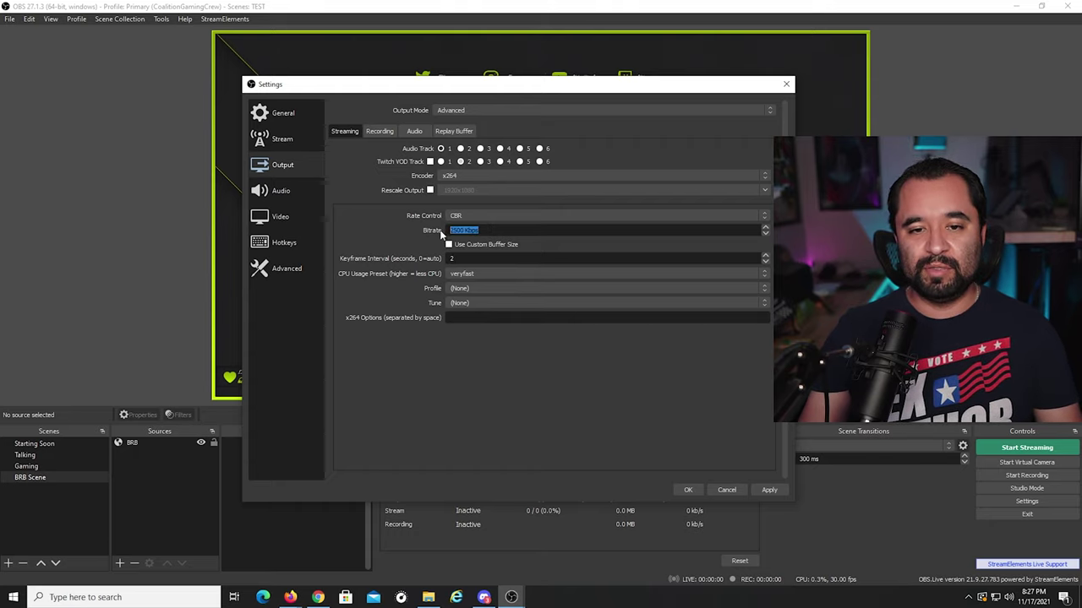
type("7000")
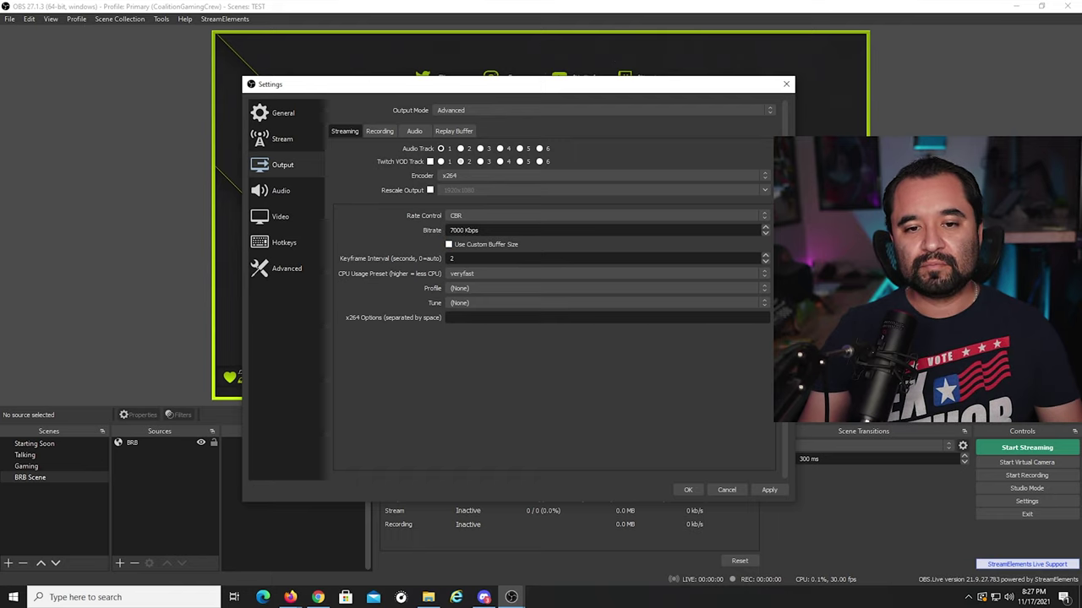
left_click(473, 274)
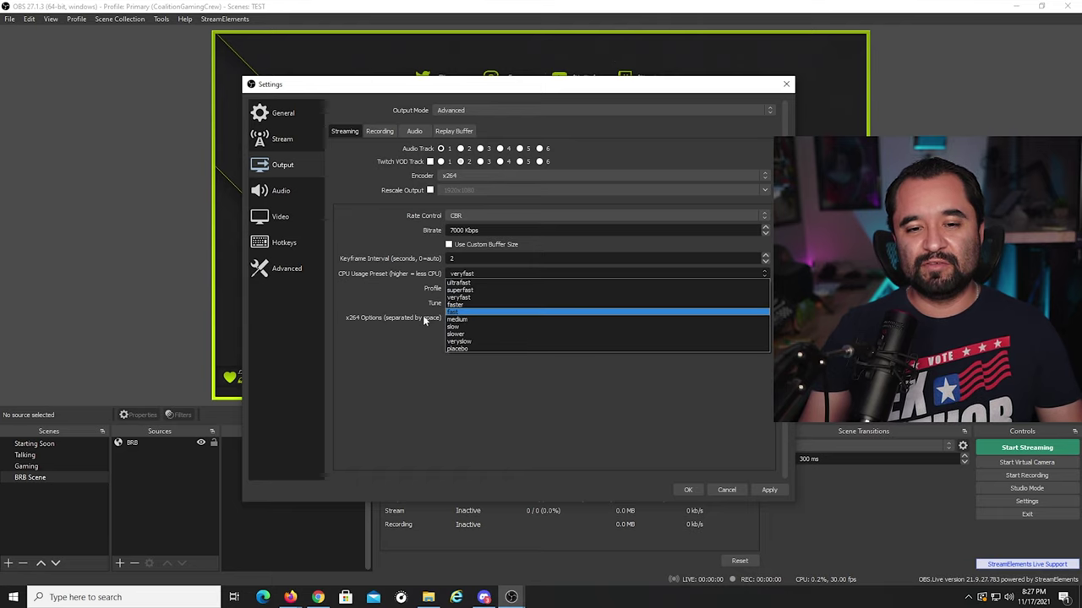
left_click(375, 312)
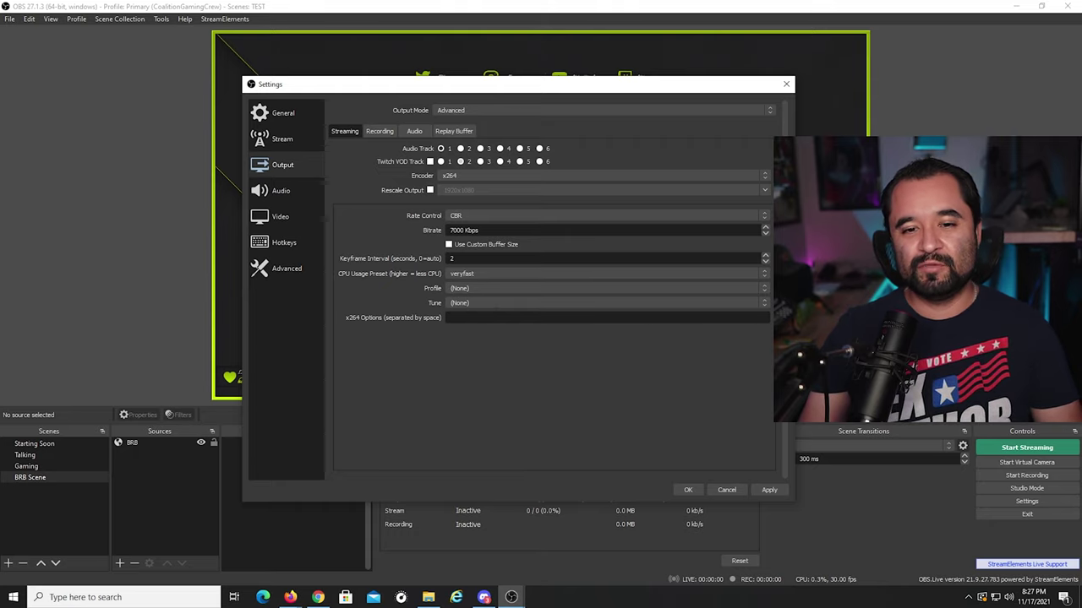
left_click(497, 275)
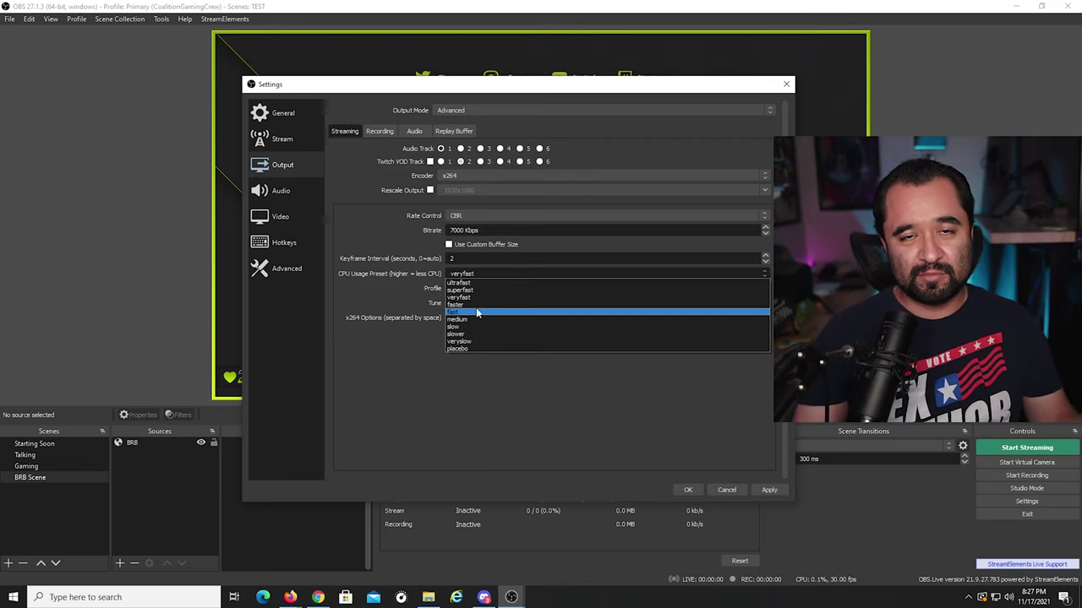
left_click(433, 318)
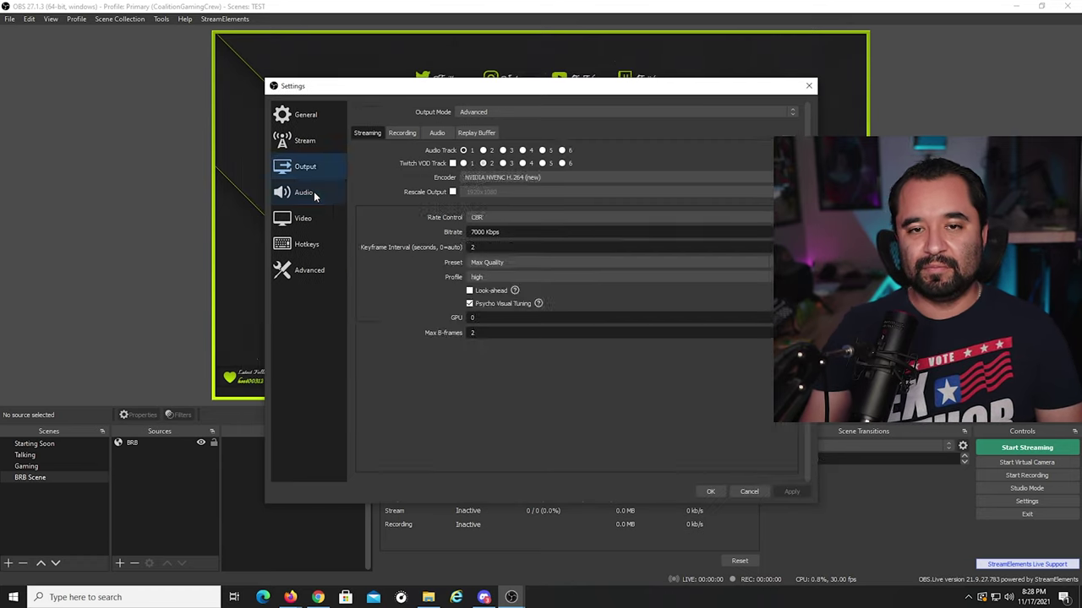
- Open the Audio settings and check the Desktop Audio and Desktop Audio 2 devices without changing them
left_click(304, 192)
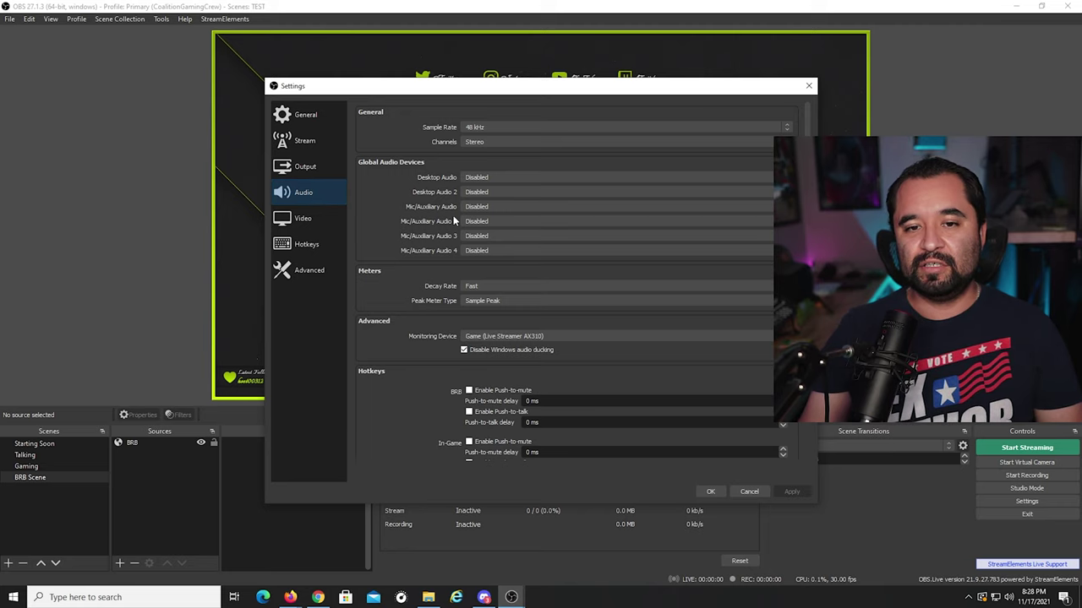
left_click_drag(418, 93, 380, 82)
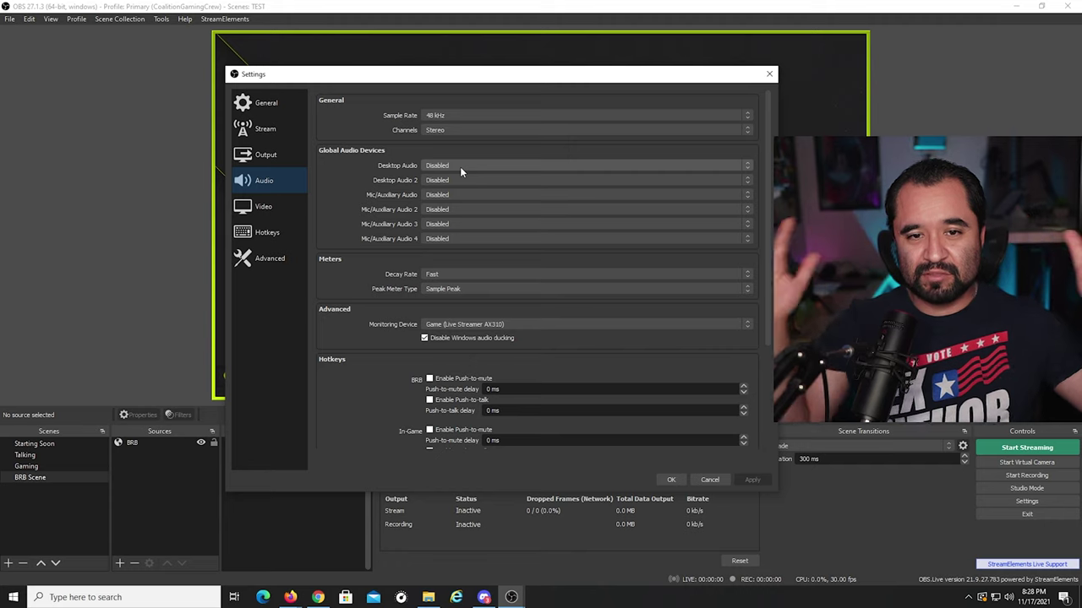
left_click(459, 167)
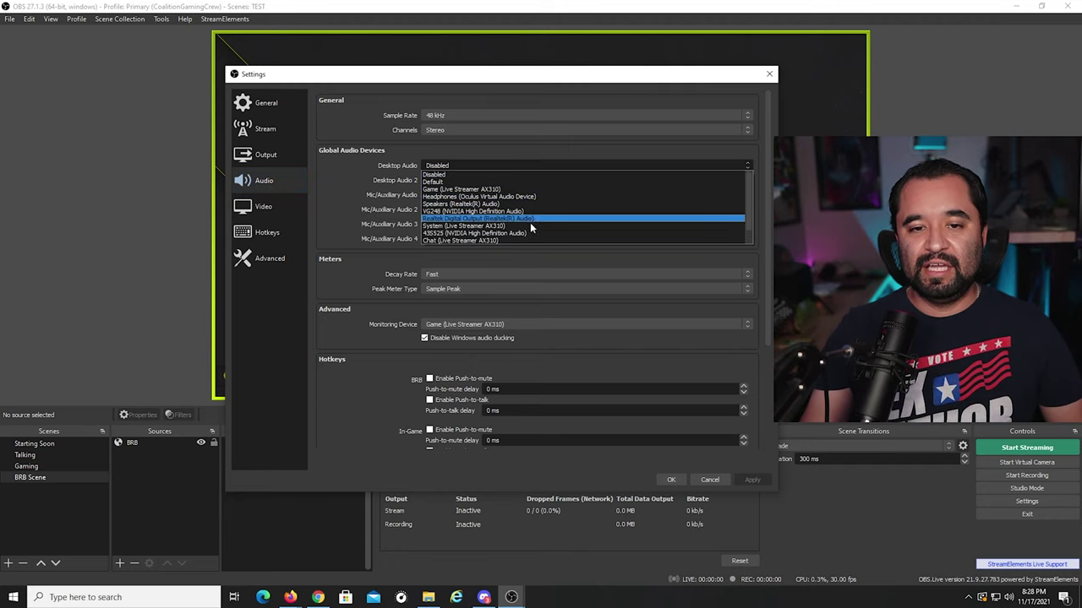
scroll(473, 239, "down", 1)
scroll(500, 238, "up", 1)
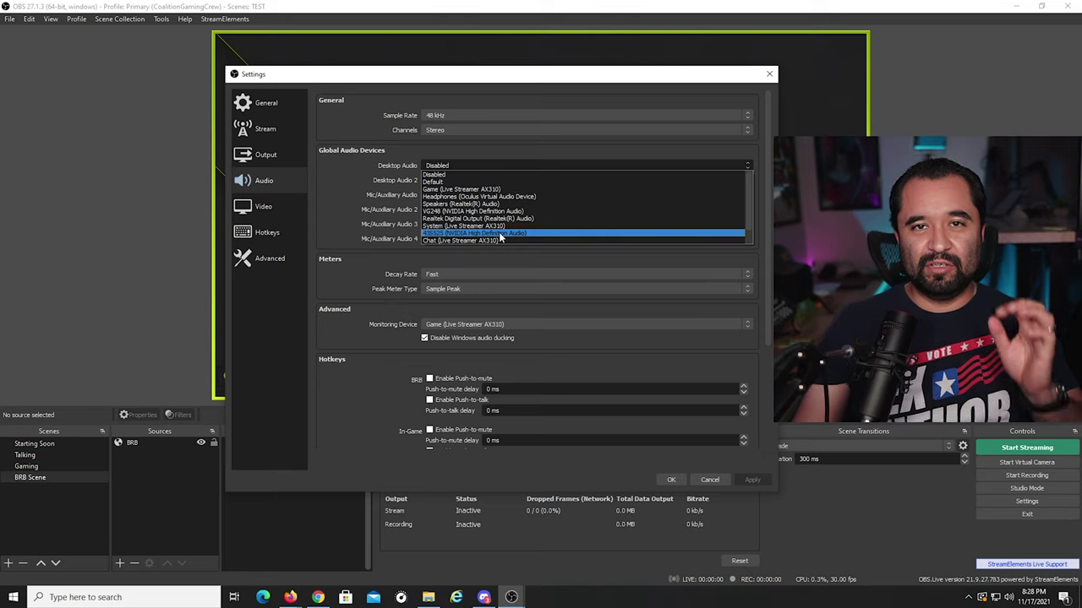
left_click(388, 163)
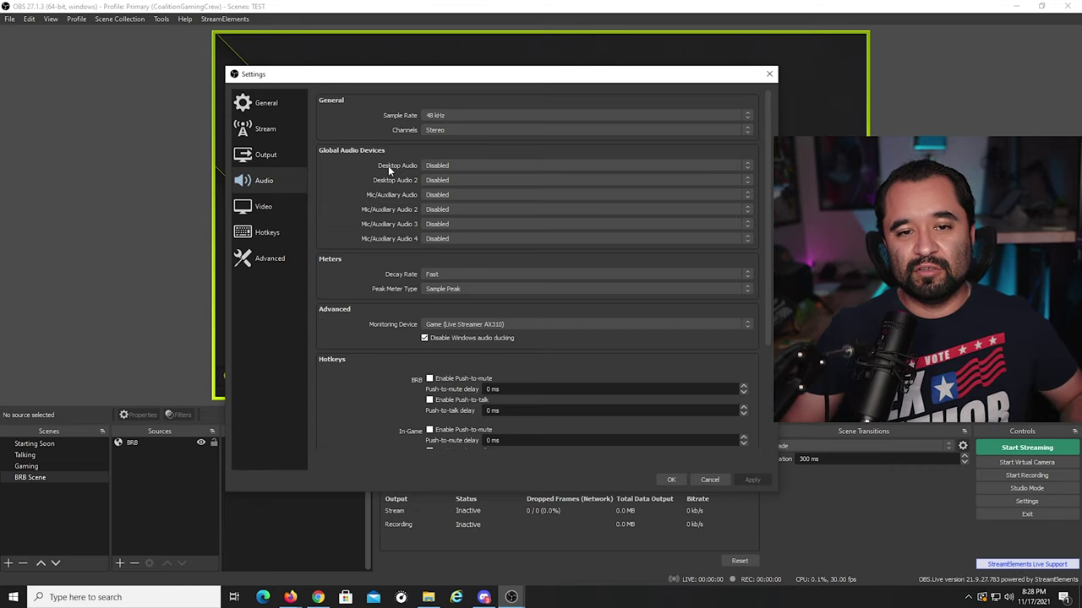
left_click(433, 182)
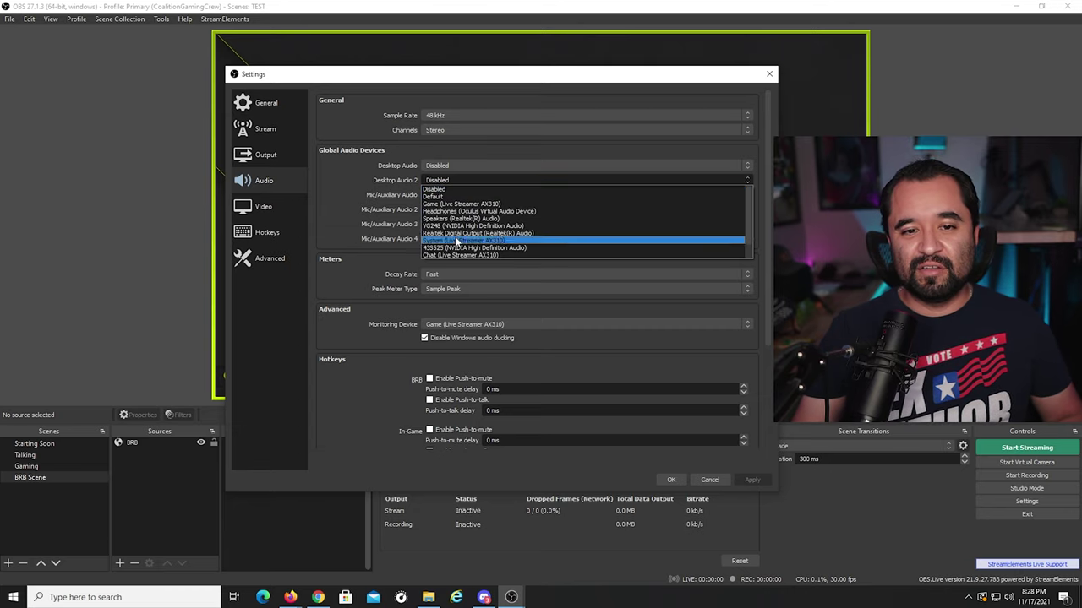
left_click(355, 193)
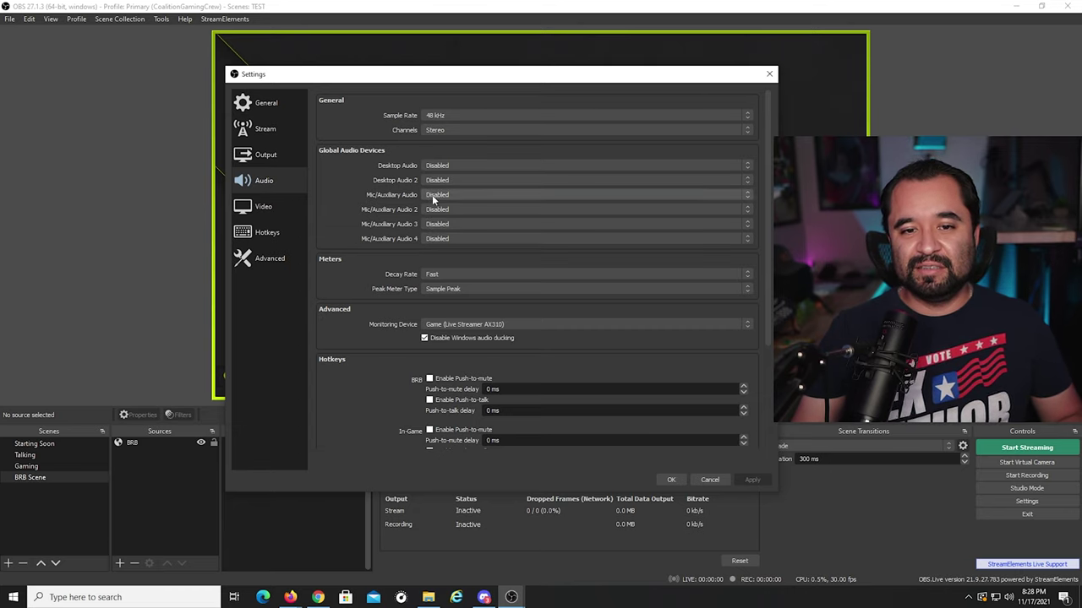
- Set Mic/Auxiliary Audio to Chat Mic (Live Streamer AX310), apply, and close Settings
left_click(435, 195)
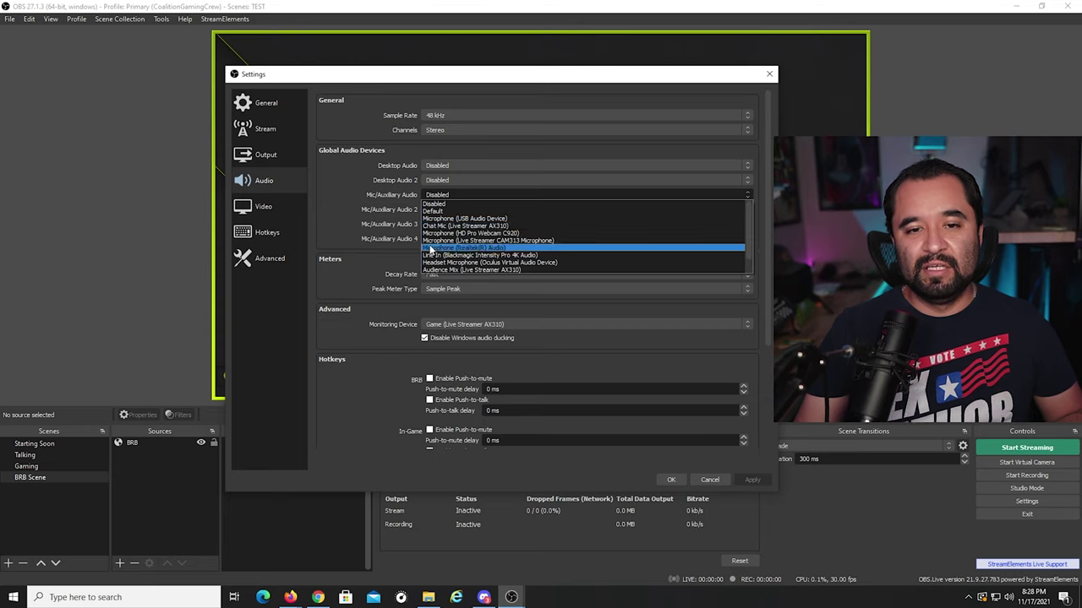
left_click(376, 211)
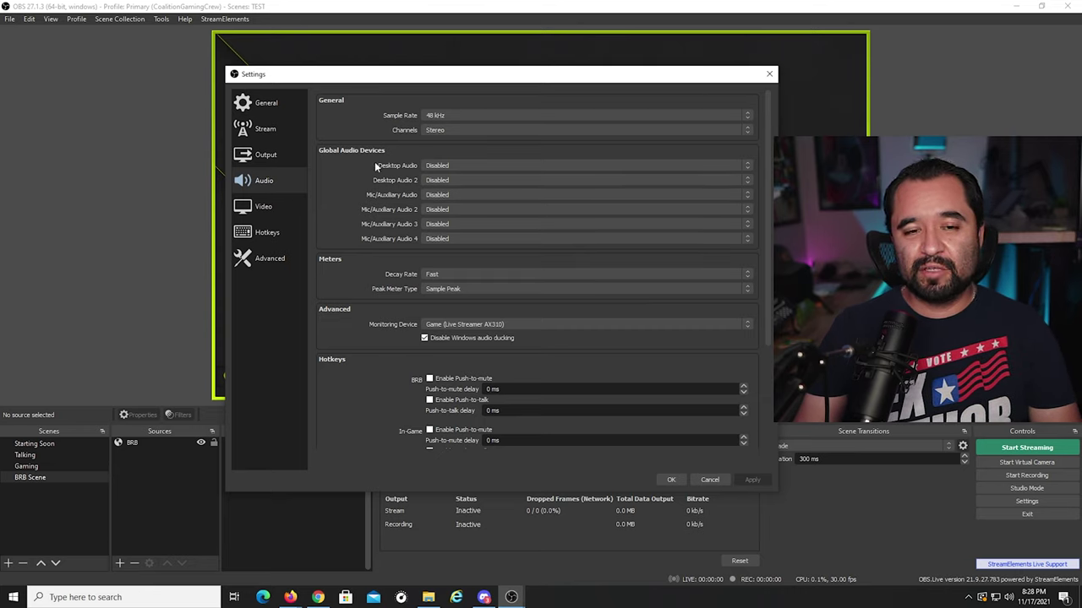
left_click(434, 195)
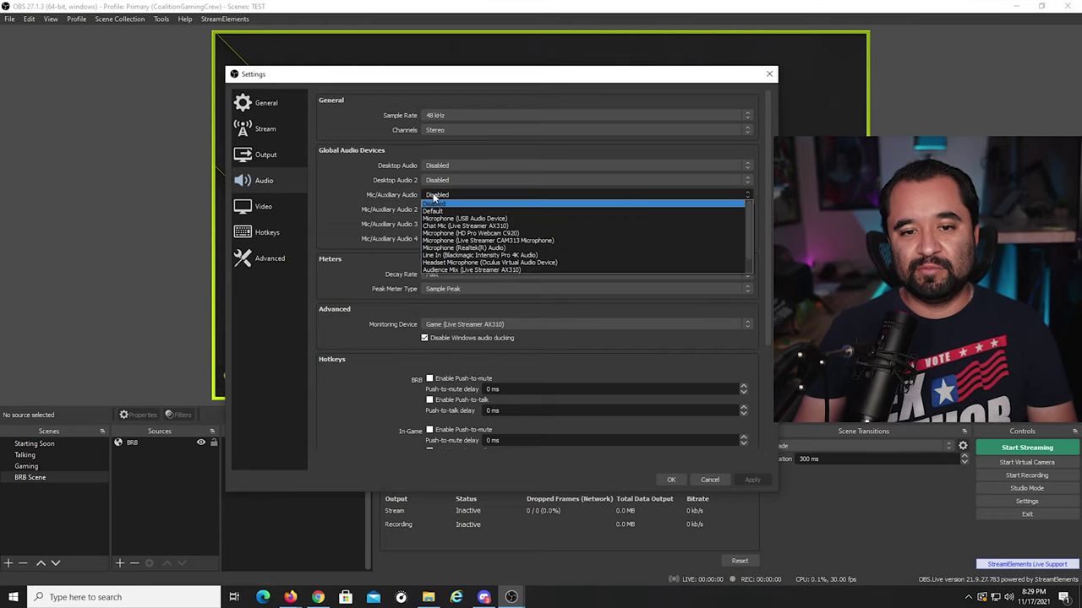
left_click(538, 225)
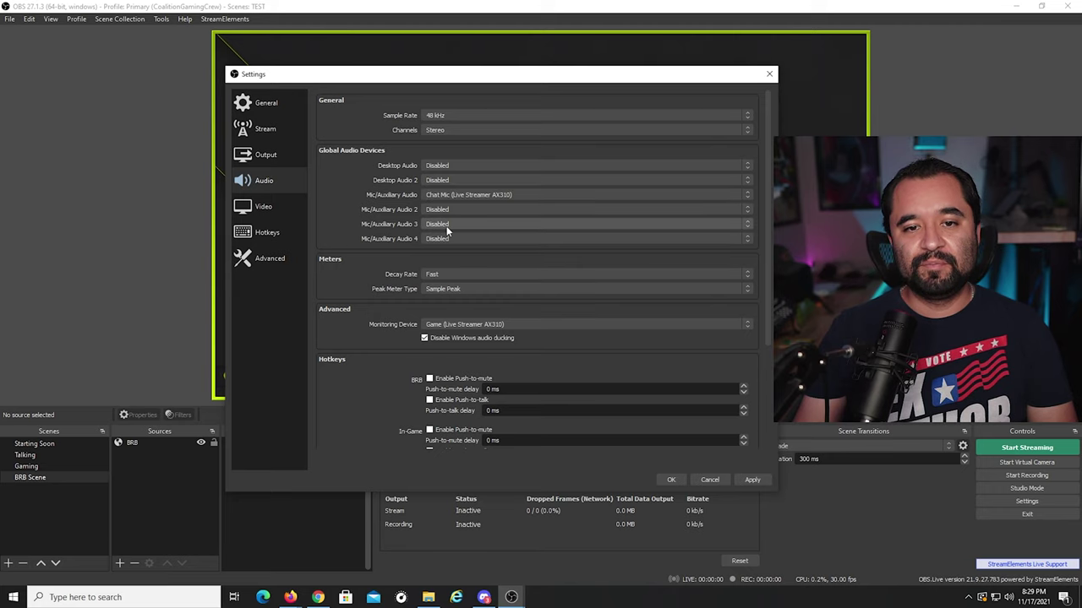
left_click(753, 480)
left_click(672, 479)
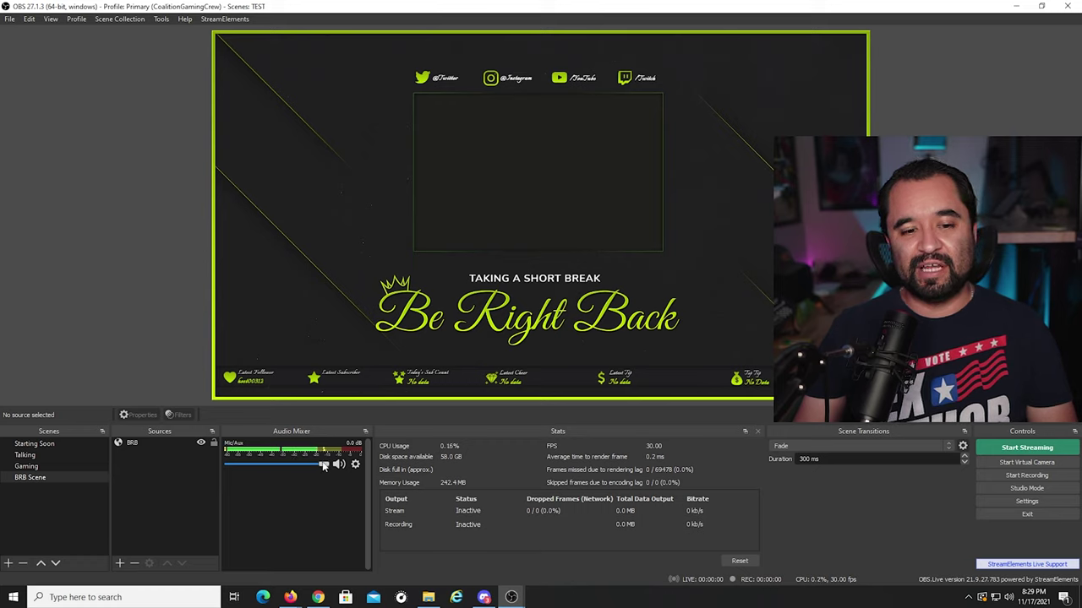
- Flip through the Gaming, Talking and Starting Soon scenes, settling back on Talking
left_click(47, 466)
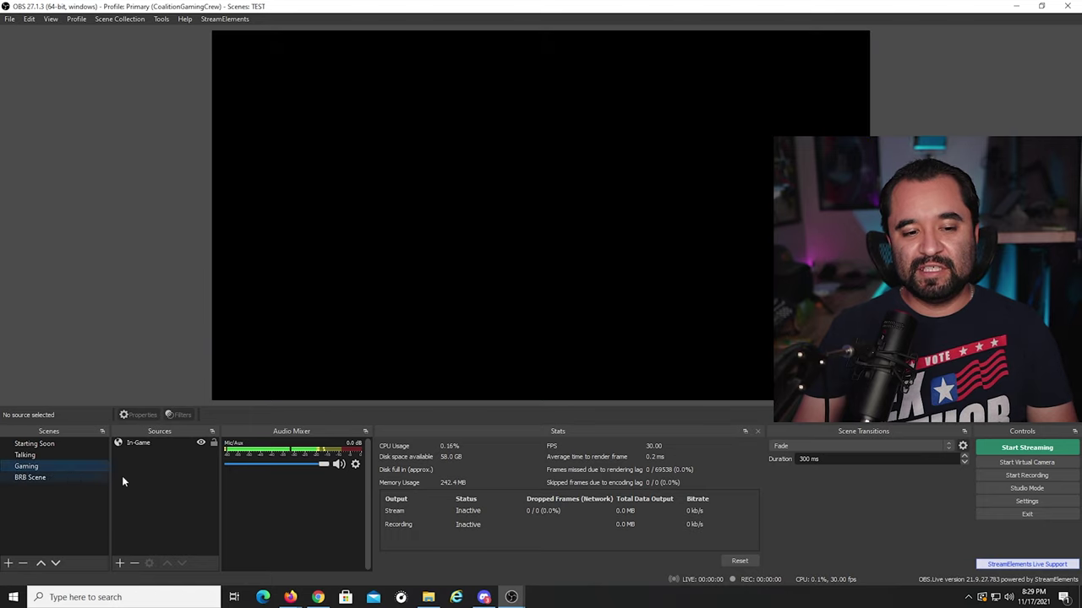
left_click(59, 454)
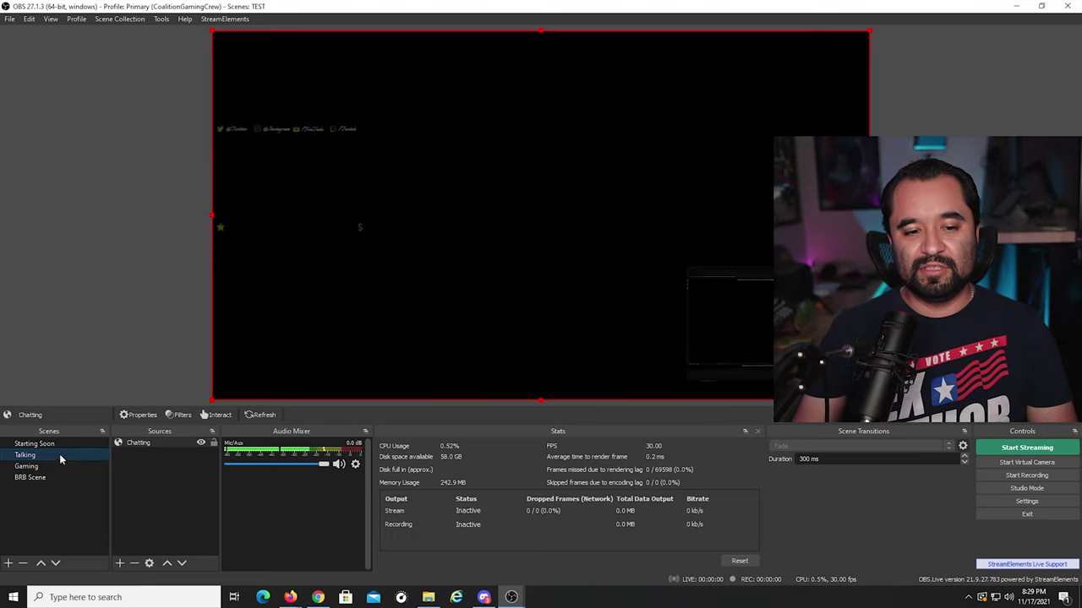
key("Up")
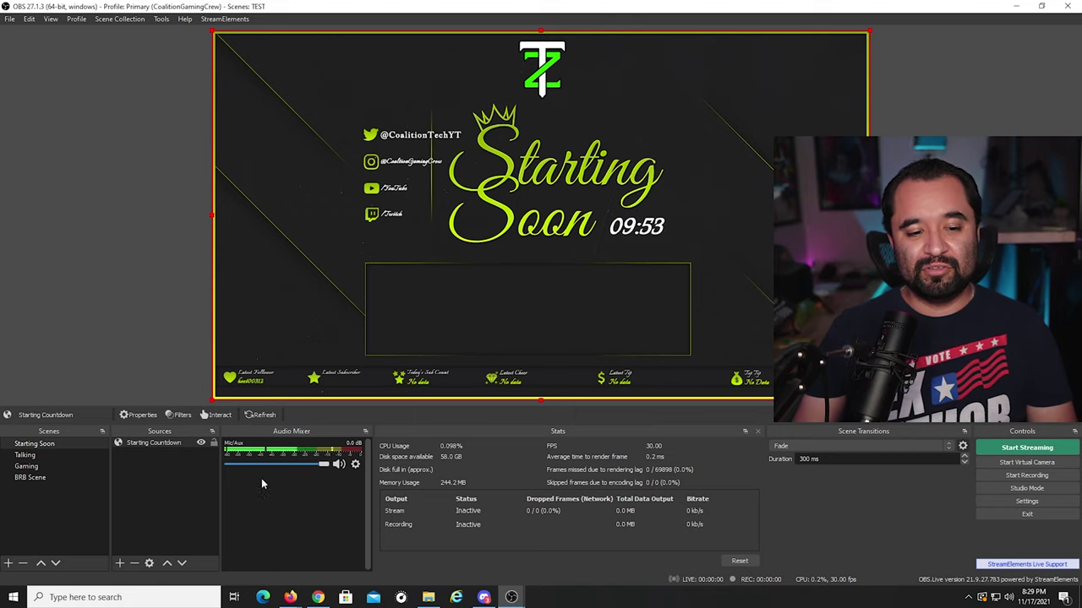
left_click(47, 455)
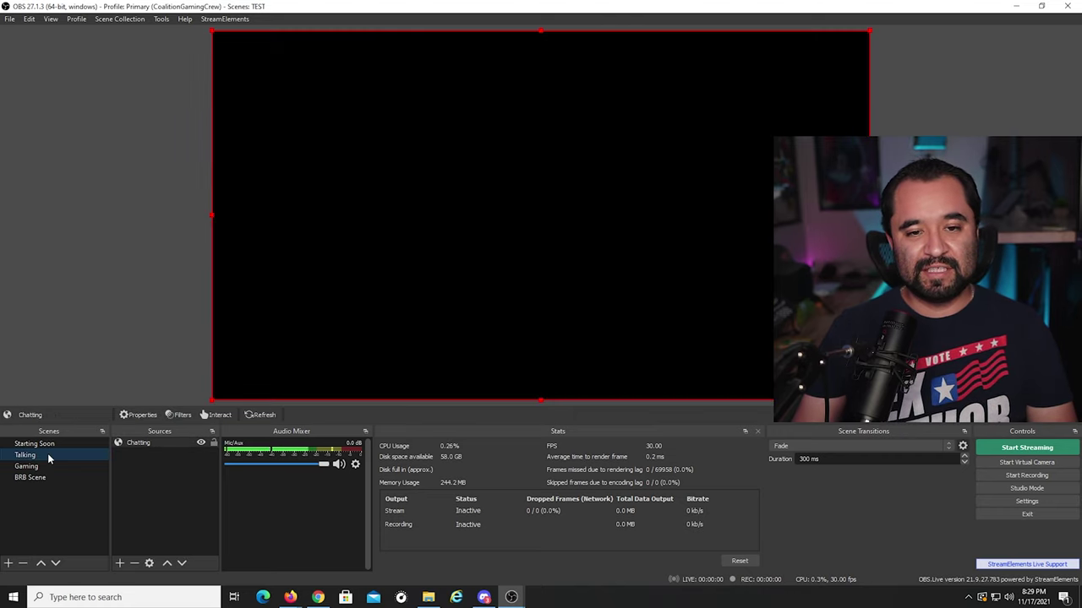
left_click(119, 564)
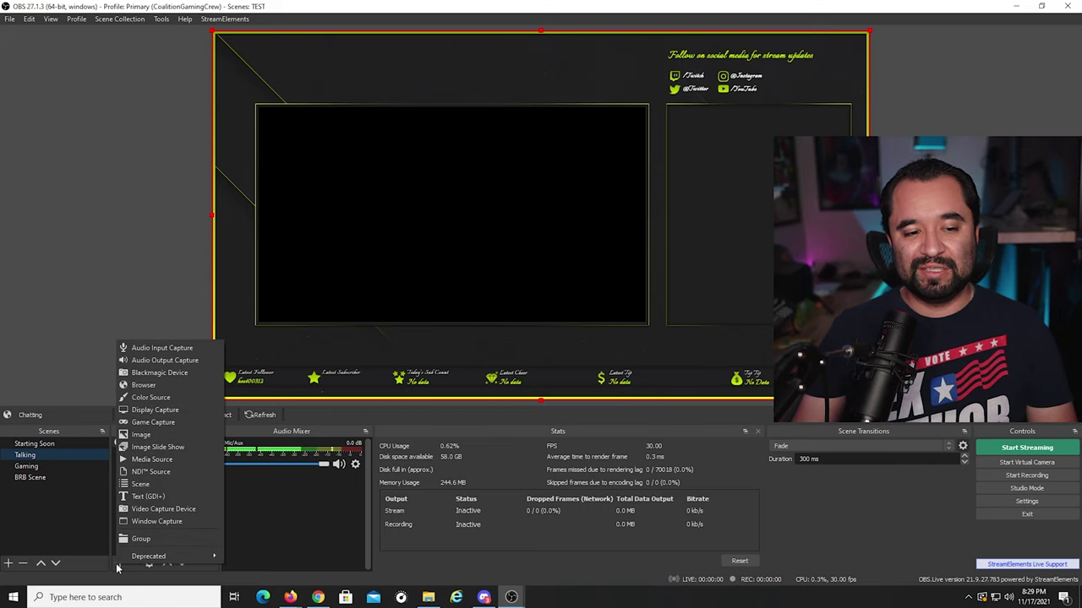
- Add an Audio Input Capture source named 2nd mic using Microphone (USB Audio Device)
left_click(172, 352)
type("2")
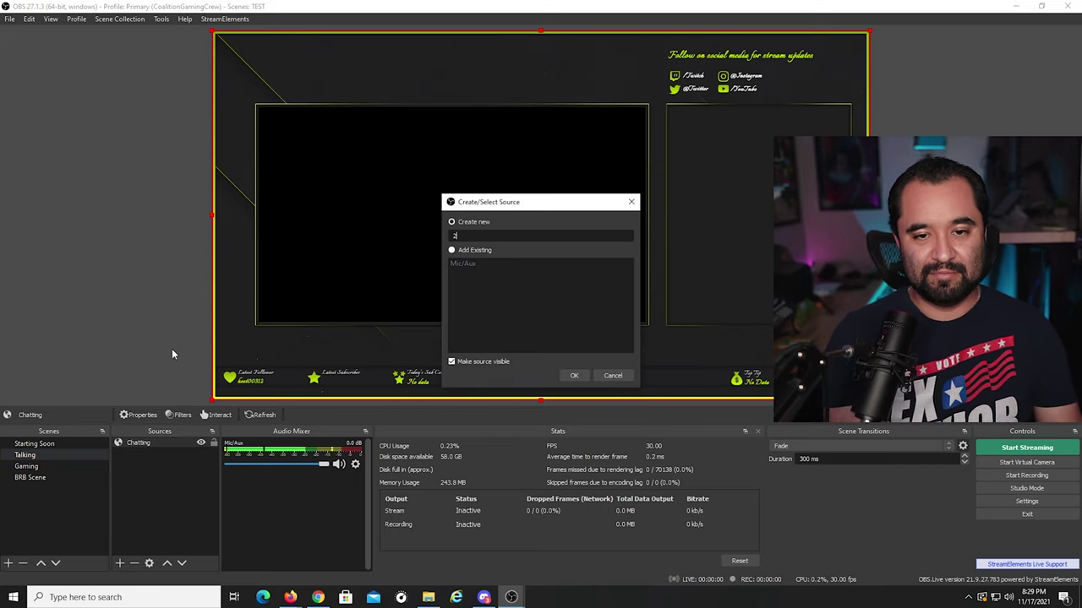
type("nd mic")
key("Return")
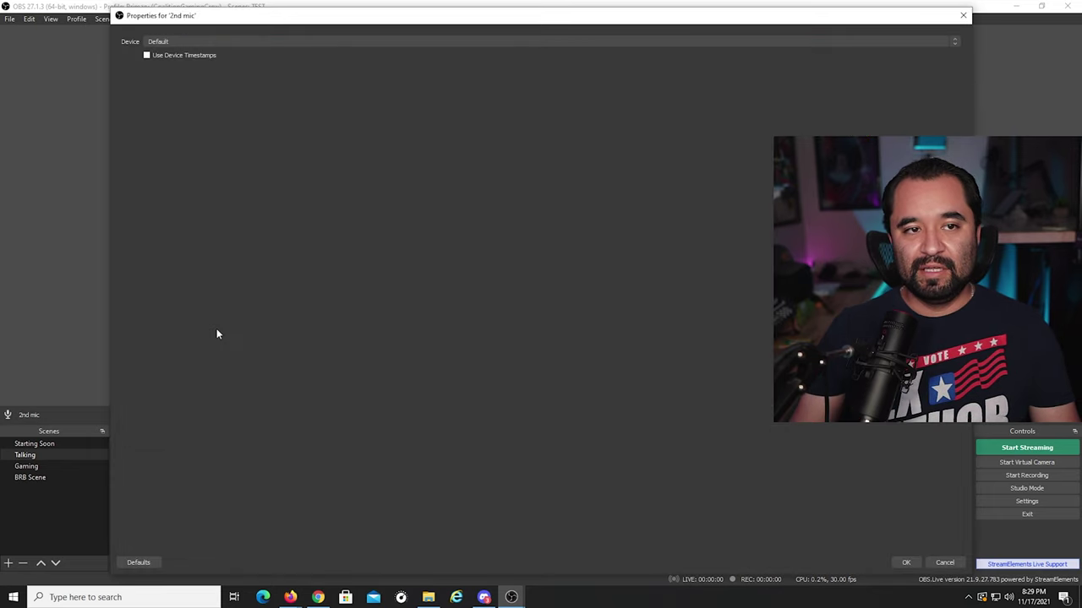
left_click(295, 43)
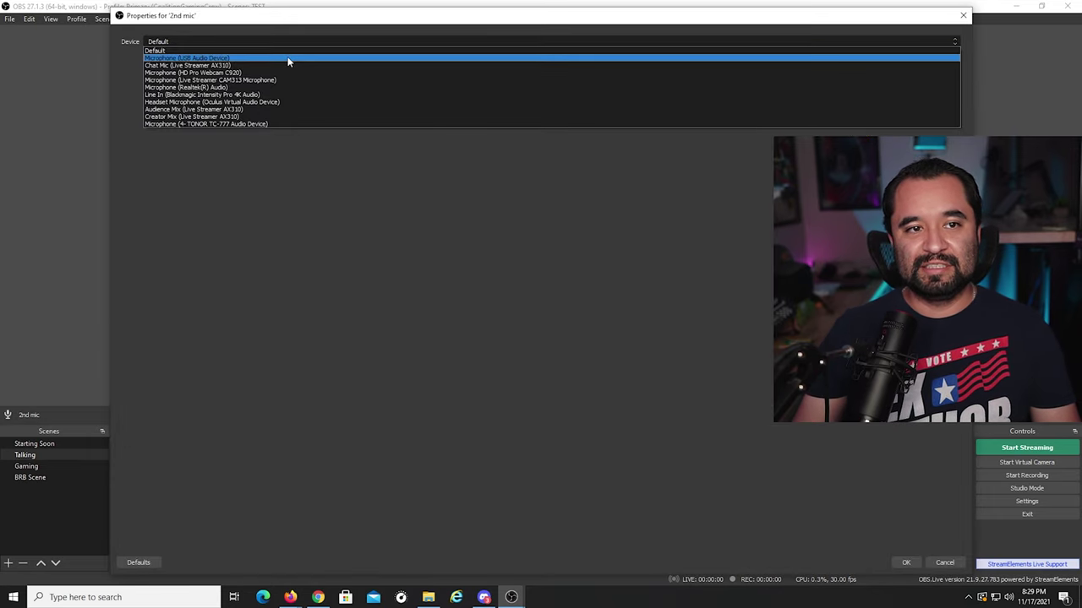
left_click(288, 57)
left_click(906, 563)
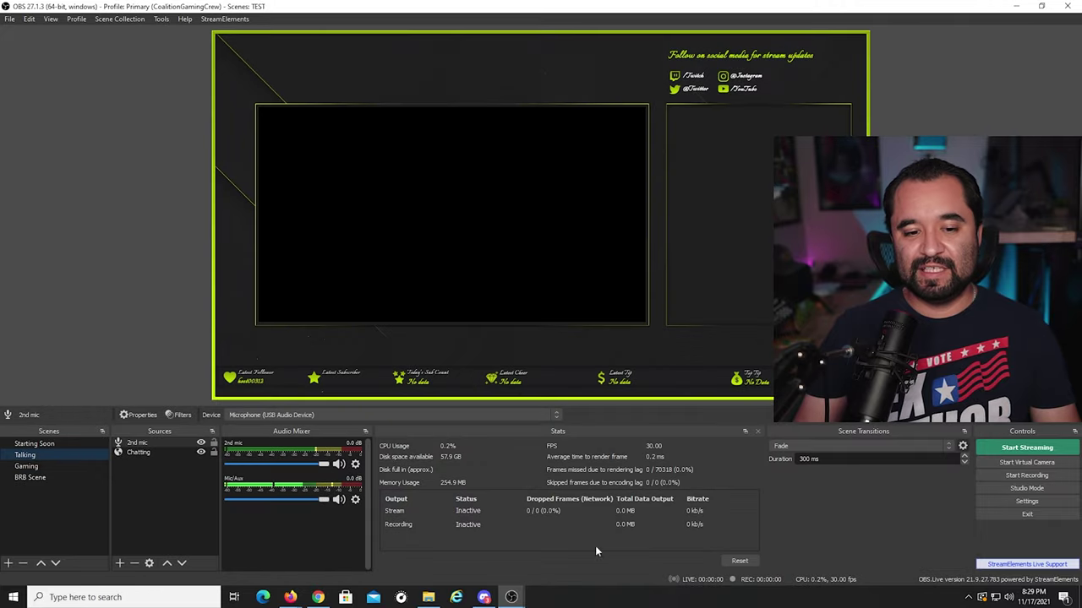
- Change the 2nd mic device to Microphone (4- TONOR TC-777 Audio Device), then select Starting Soon
left_click(355, 464)
left_click(383, 444)
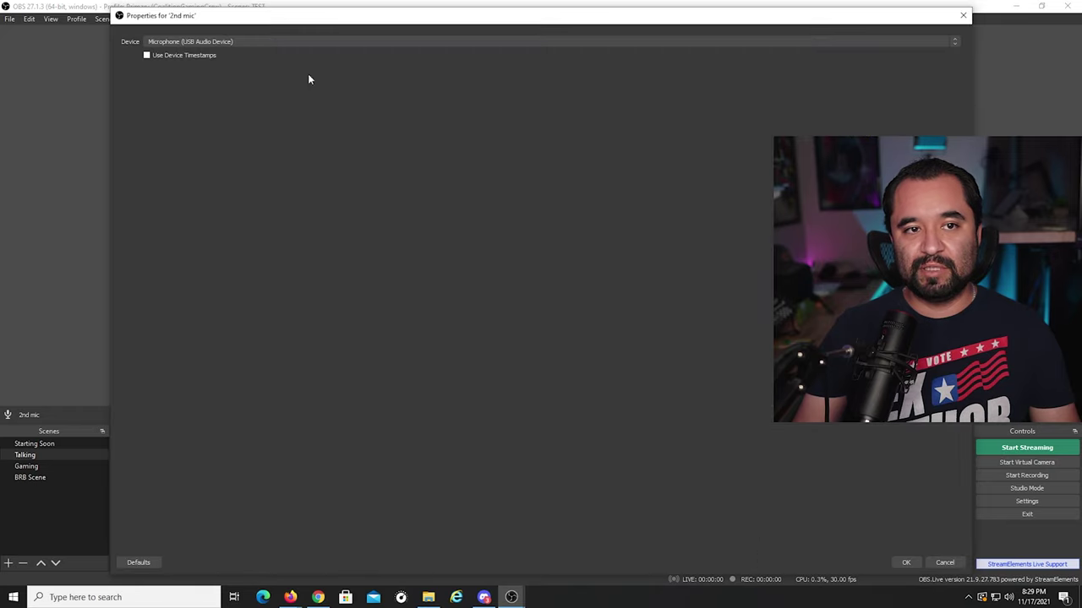
left_click(249, 42)
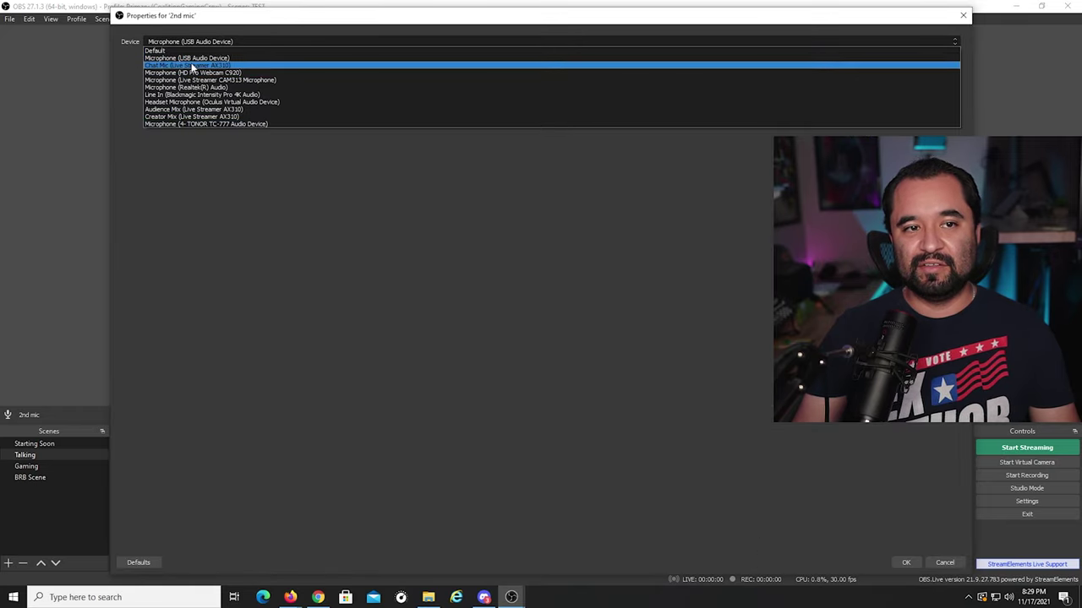
left_click(224, 125)
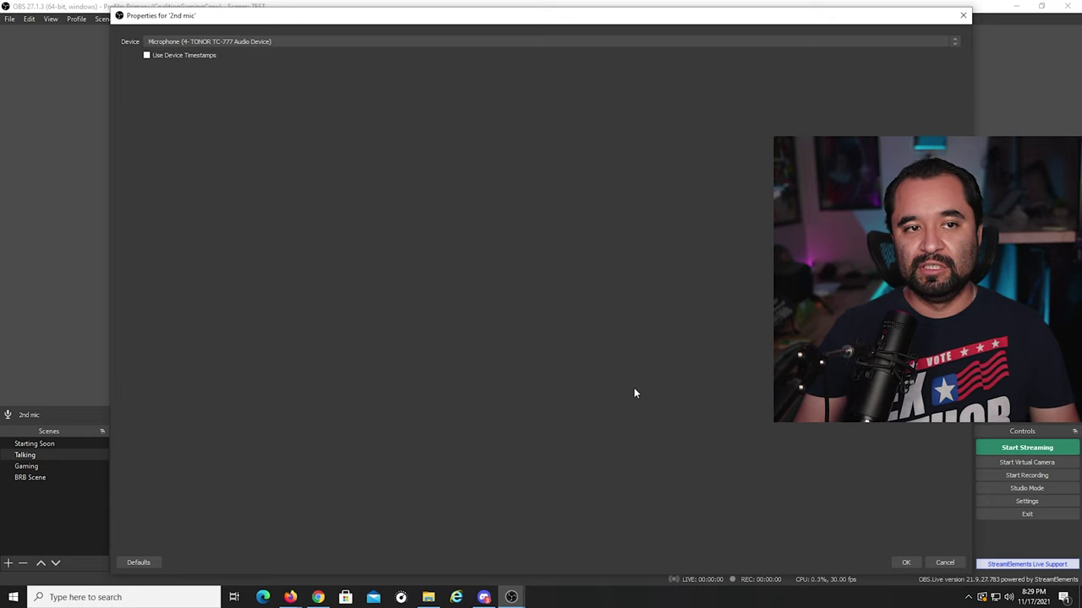
left_click(903, 562)
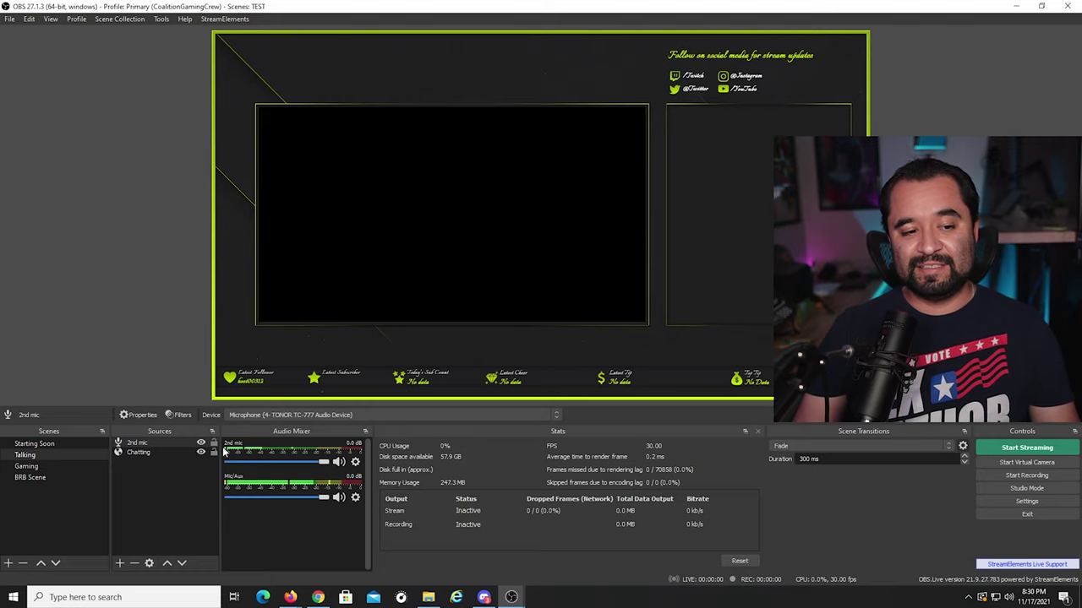
left_click(51, 443)
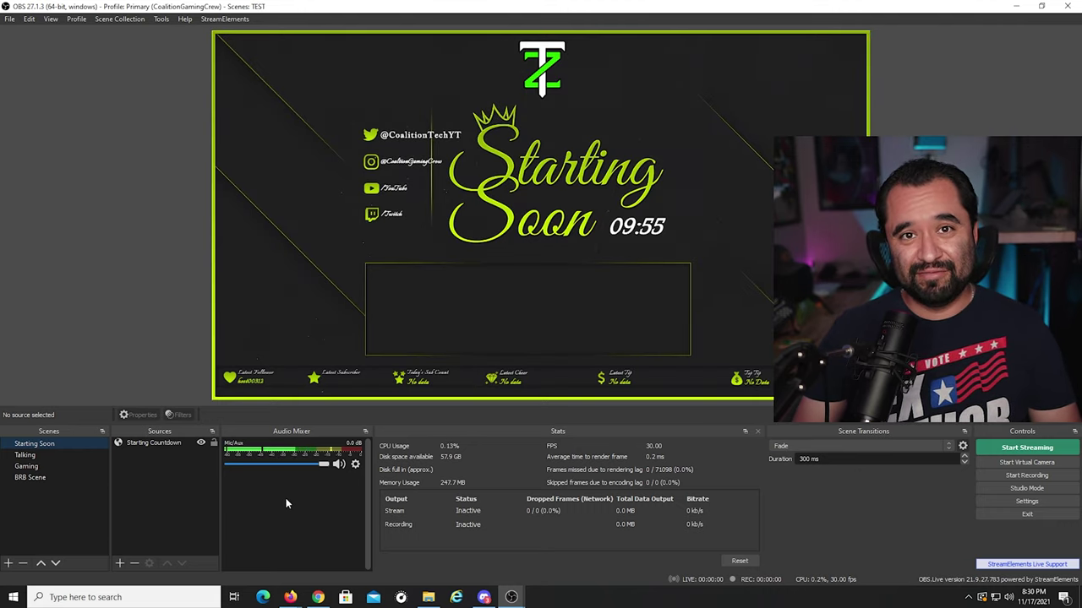
- Show OBS's Video settings: 1920x1080 base and output resolution, Lanczos, 30 FPS
left_click(1026, 501)
left_click(316, 221)
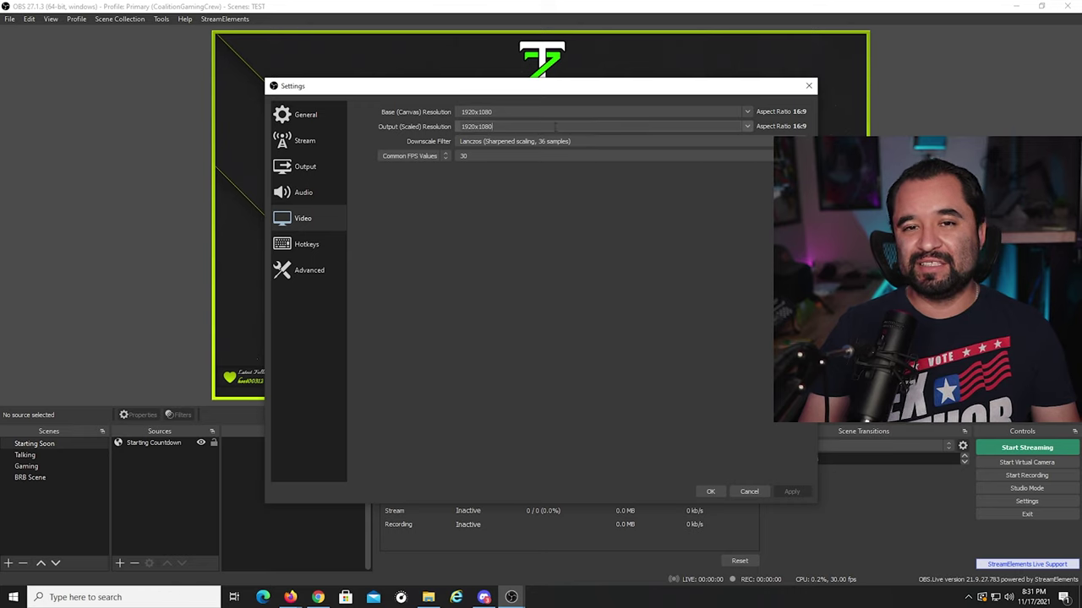
- Set the output resolution to 1600x900 with Lanczos downscale and 60 FPS
left_click(543, 125)
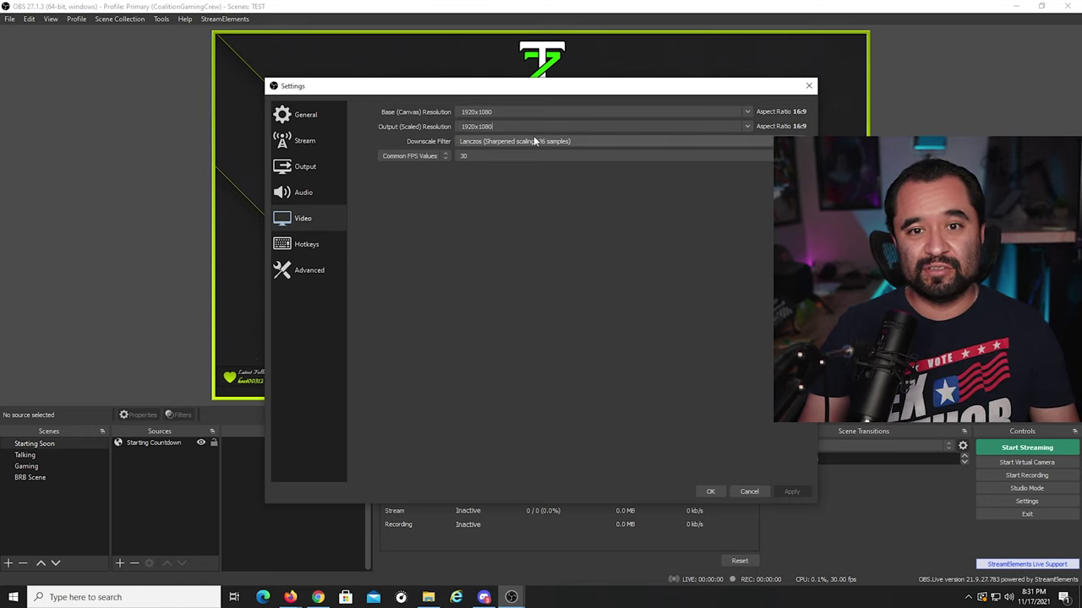
left_click(747, 126)
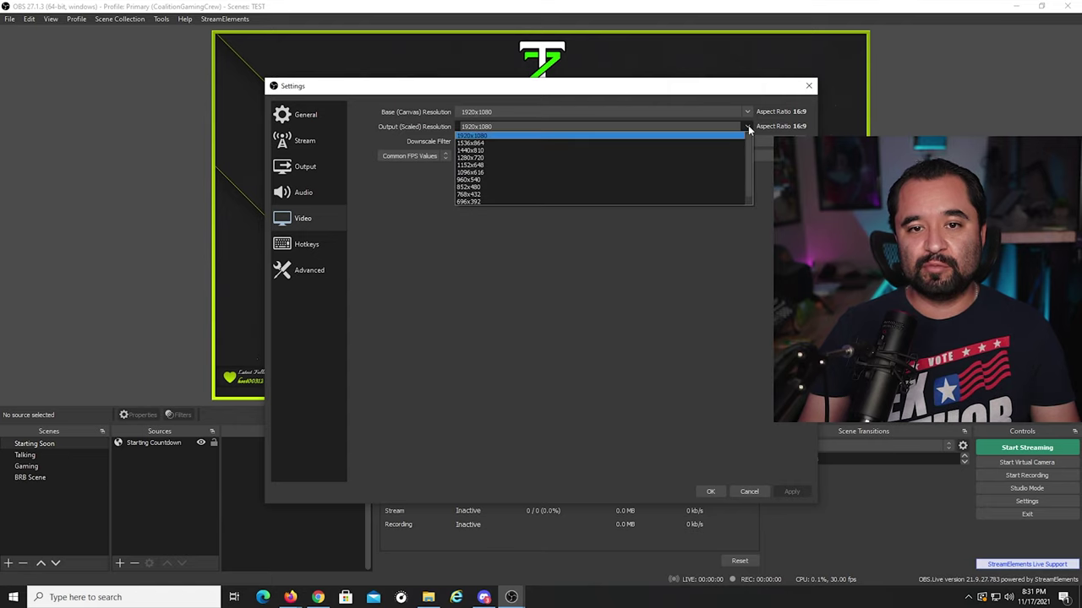
left_click(500, 135)
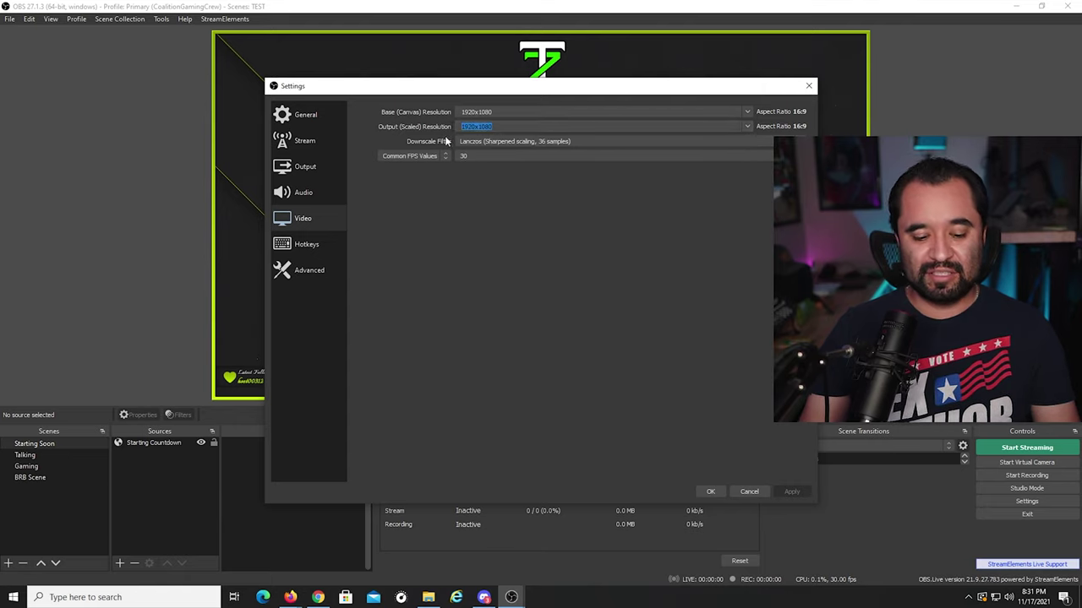
type("1600x900")
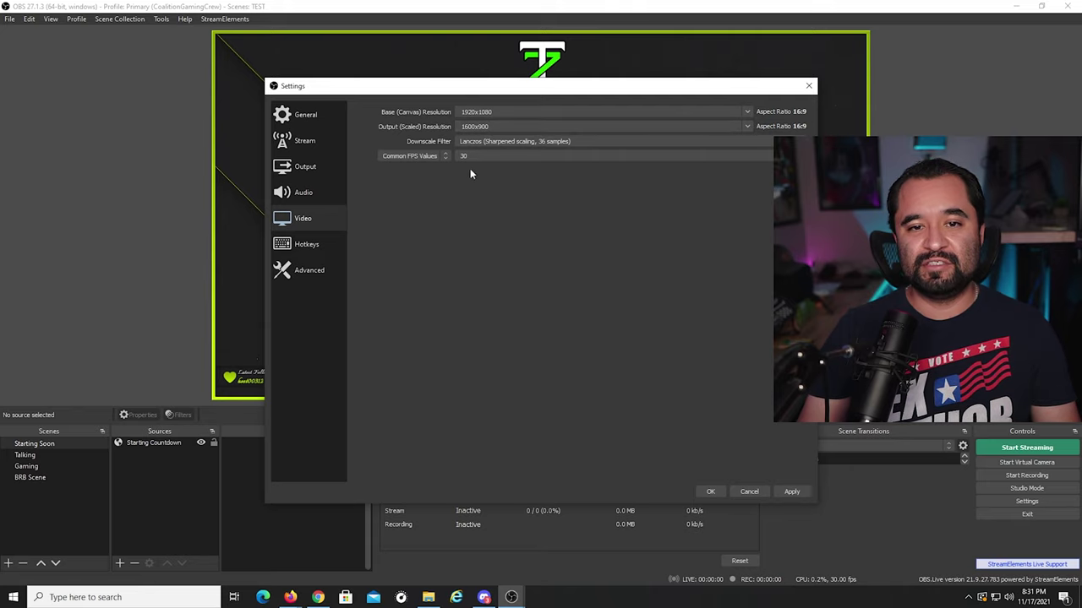
left_click(535, 143)
left_click(511, 172)
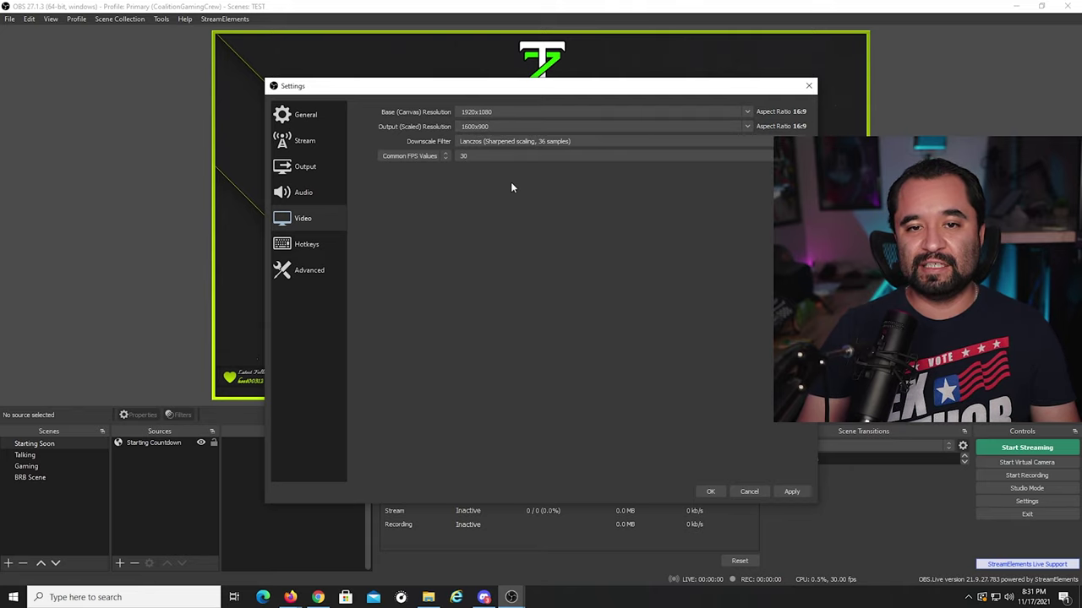
left_click(501, 154)
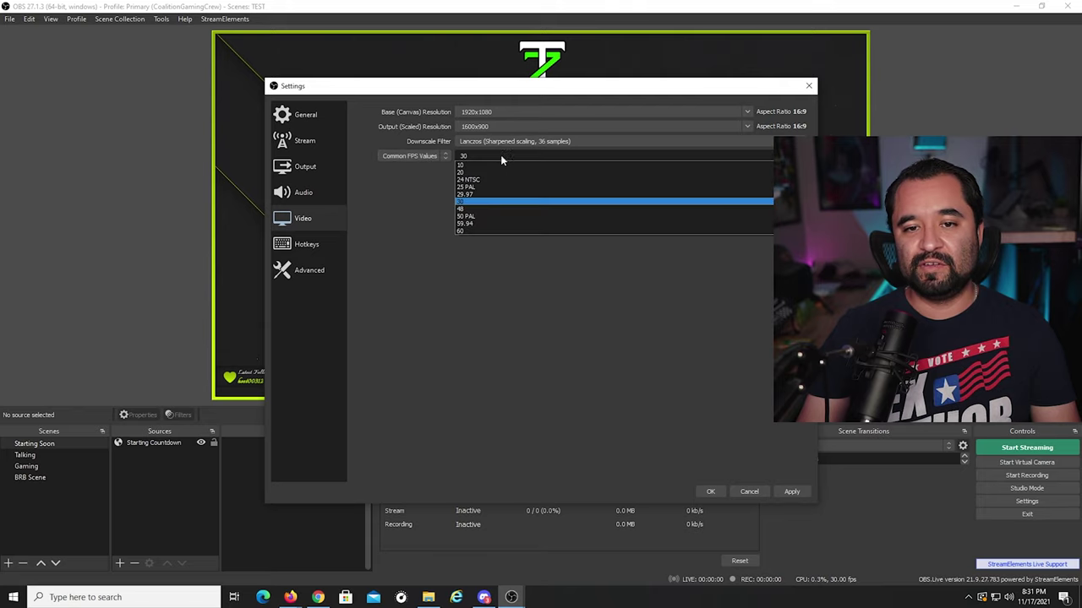
left_click(469, 233)
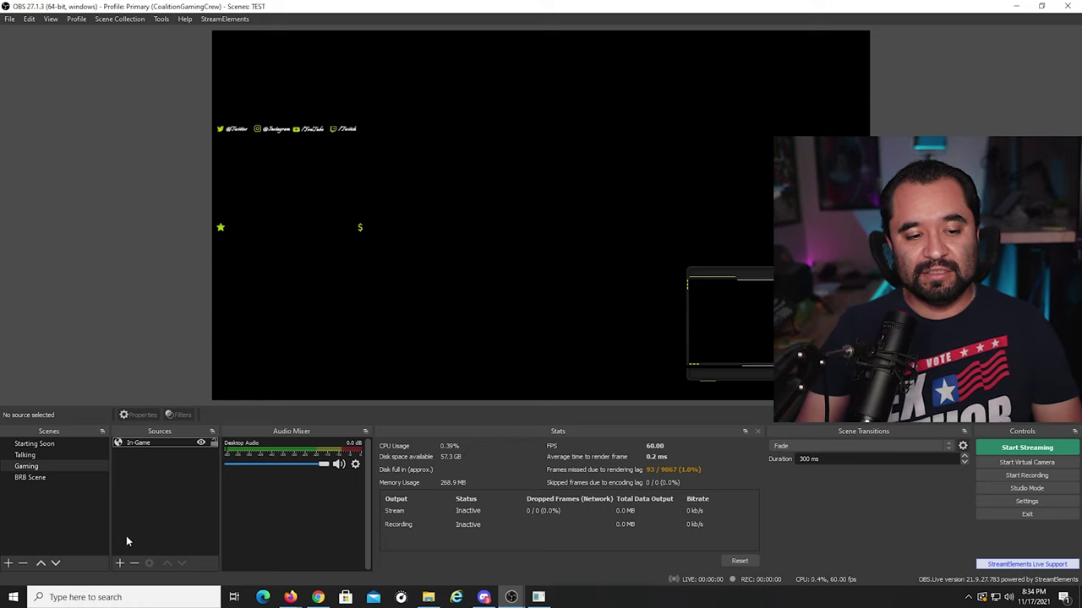
- Add a Display Capture source capturing Display 1 to the Gaming scene
left_click(119, 563)
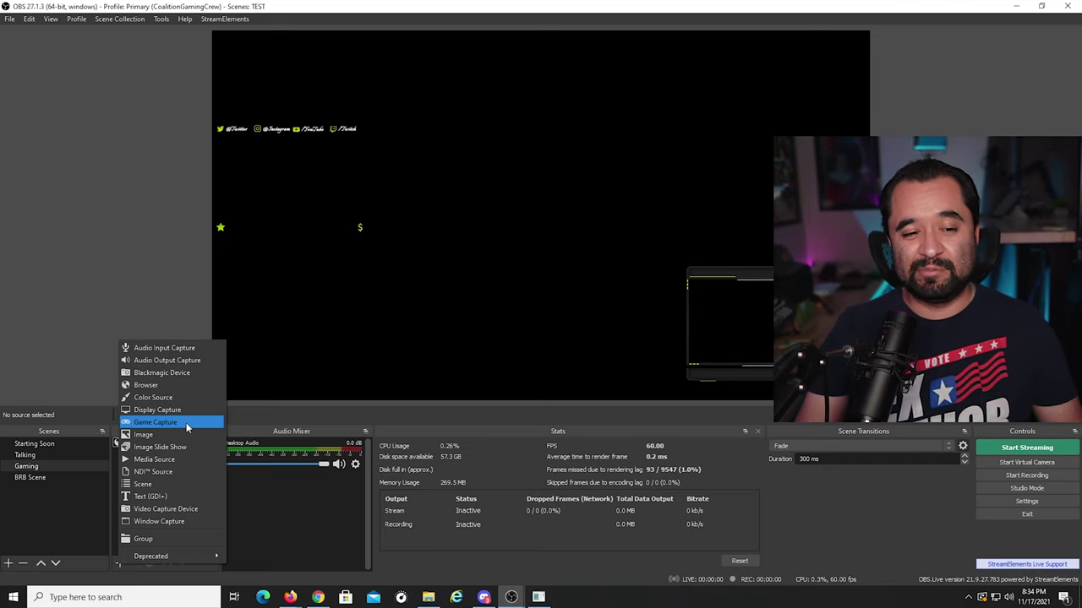
left_click(180, 410)
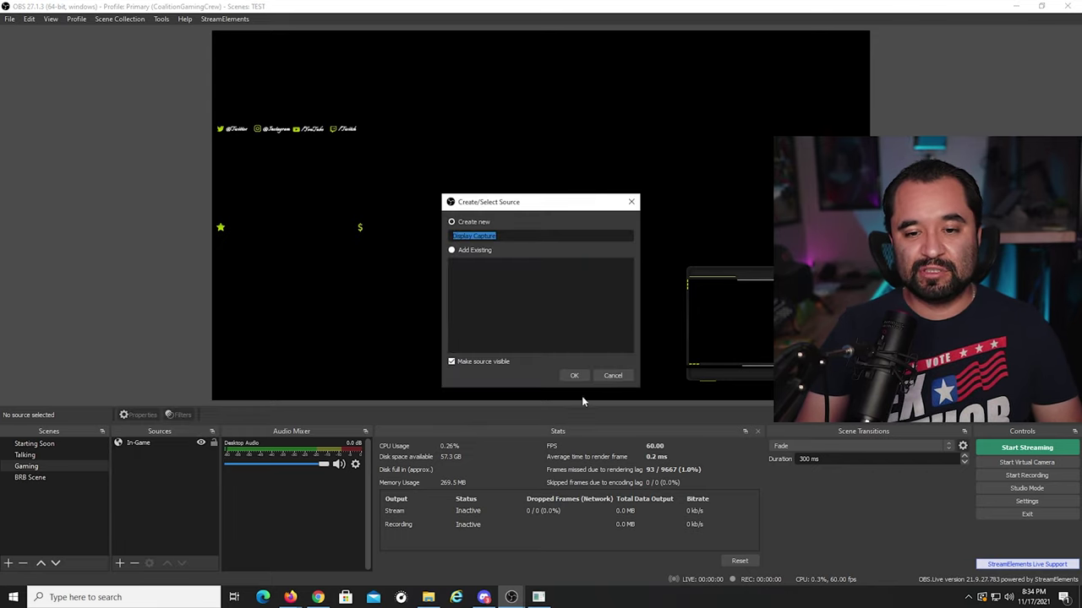
left_click(569, 373)
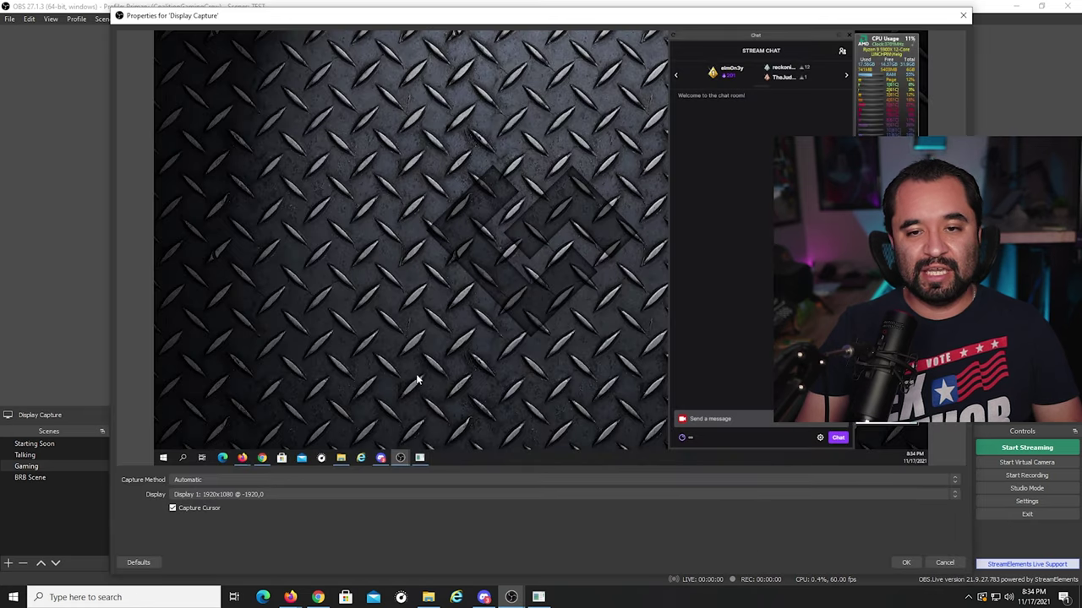
left_click(236, 496)
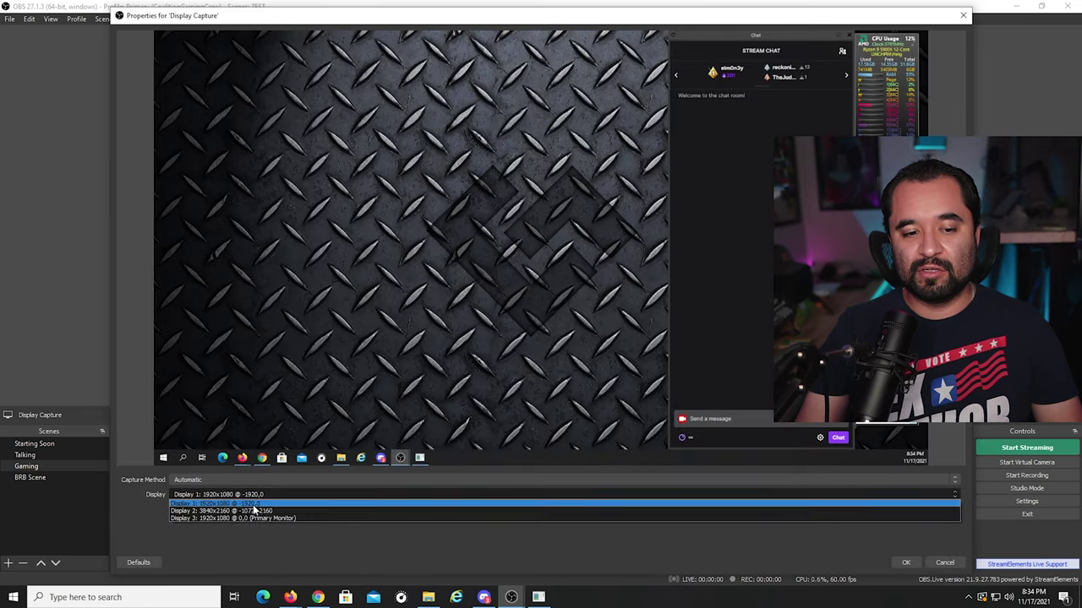
left_click(191, 503)
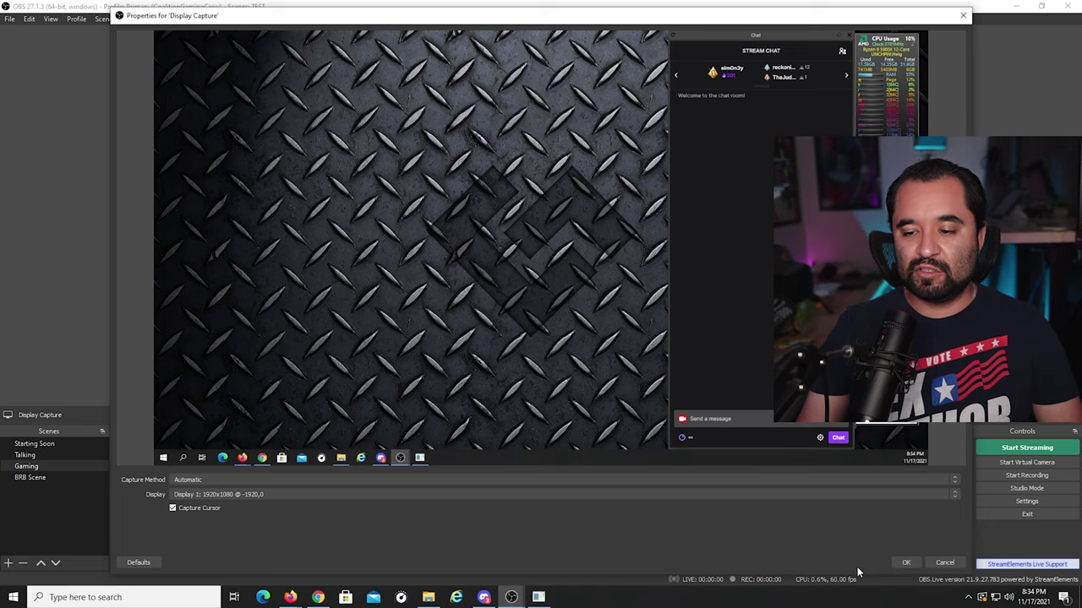
left_click(905, 563)
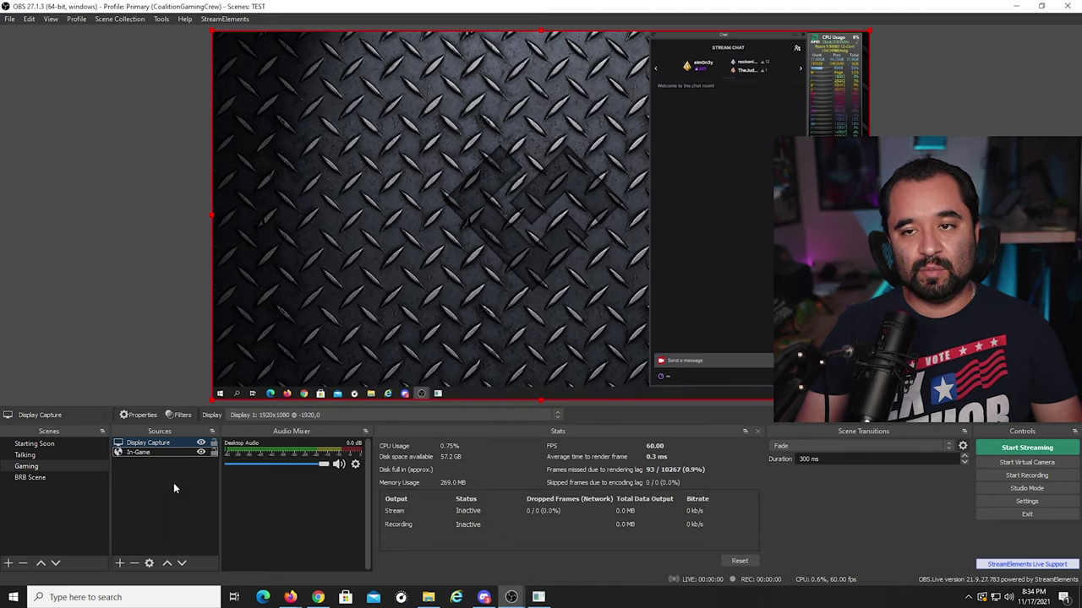
- Move In-Game above the display capture, then delete the Display Capture source
left_click(166, 452)
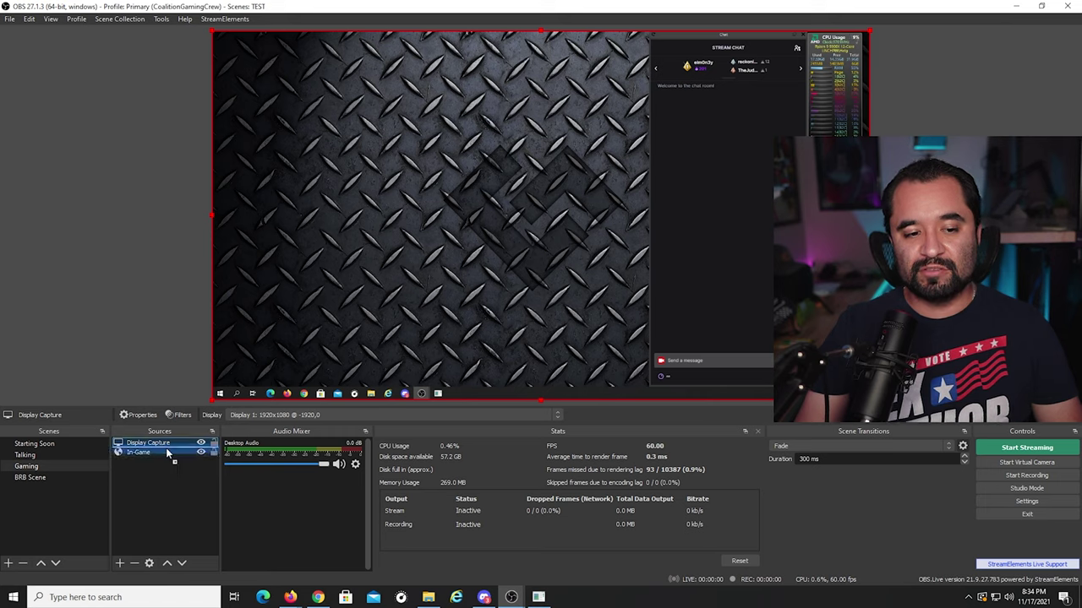
left_click_drag(167, 453, 170, 441)
left_click(156, 518)
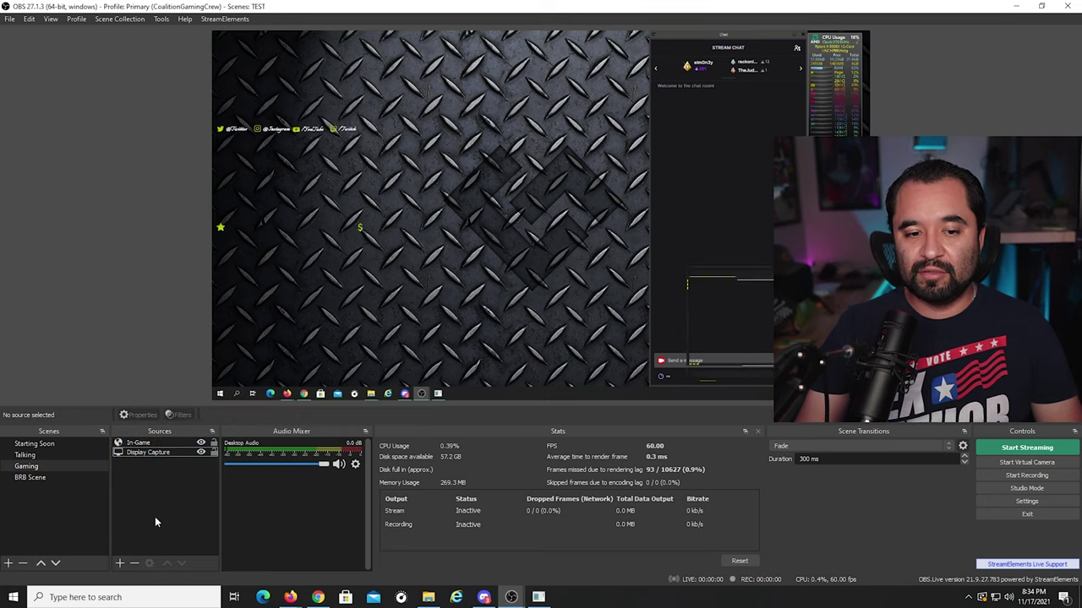
left_click(186, 454)
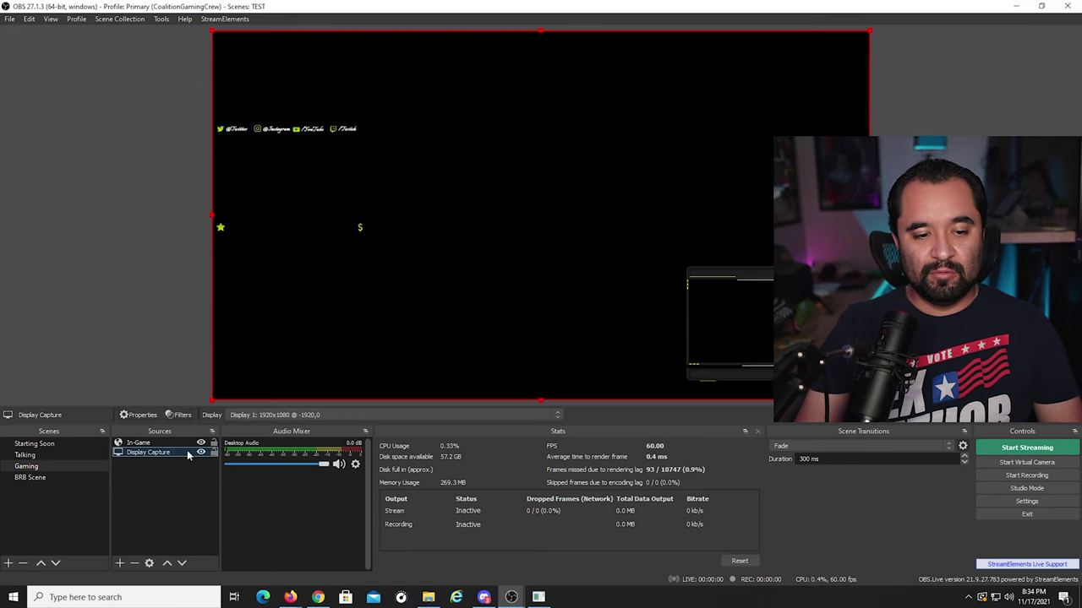
key("Delete")
left_click(572, 309)
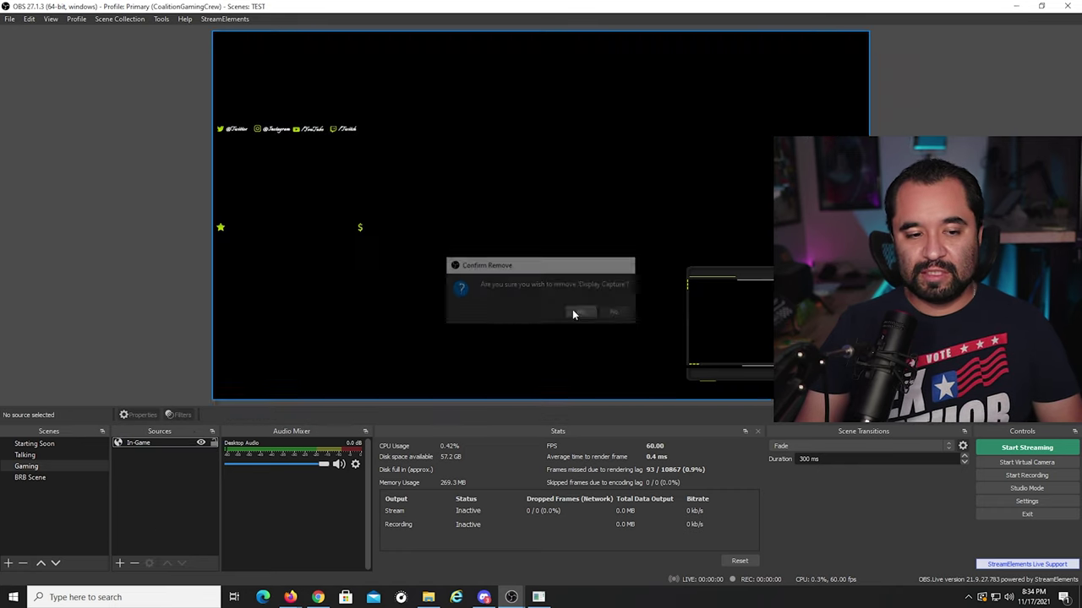
- Add game capture 'PUBG' of the TslGame.exe window, with capture framerate limited
left_click(121, 563)
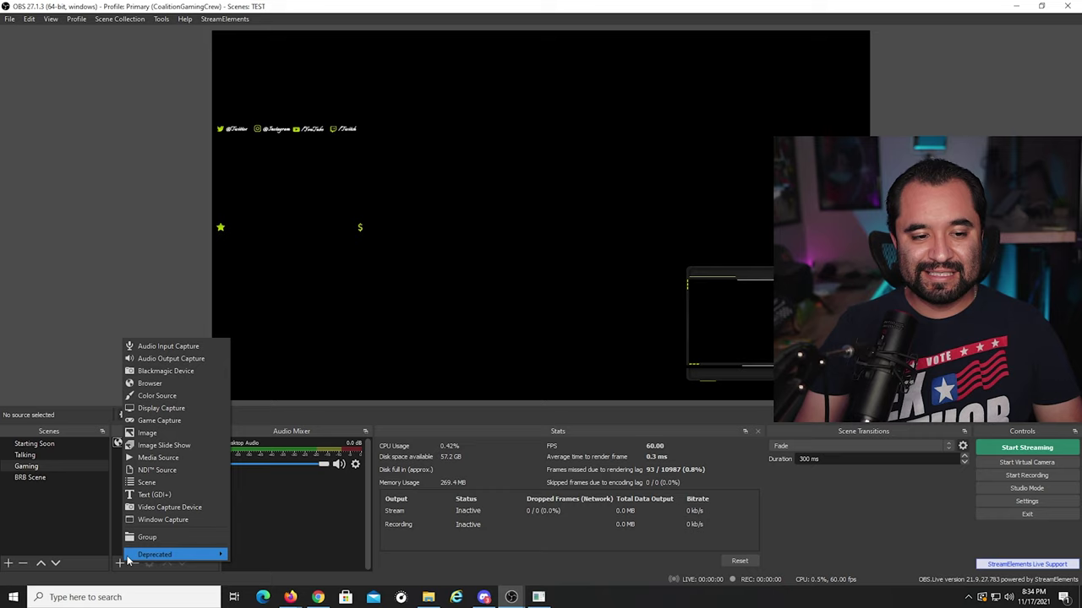
left_click(177, 446)
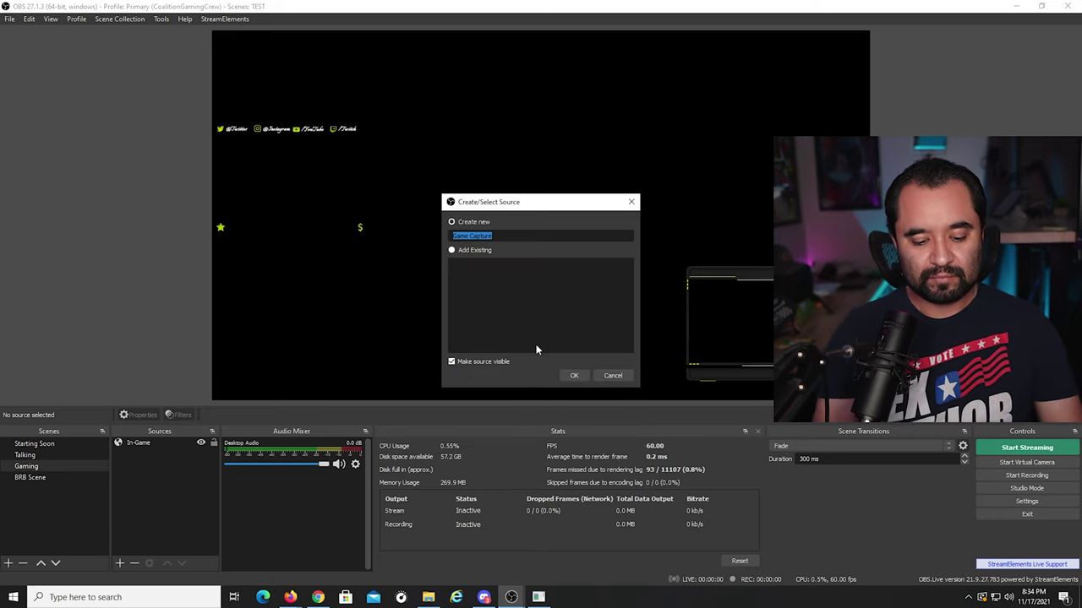
type("PUBG")
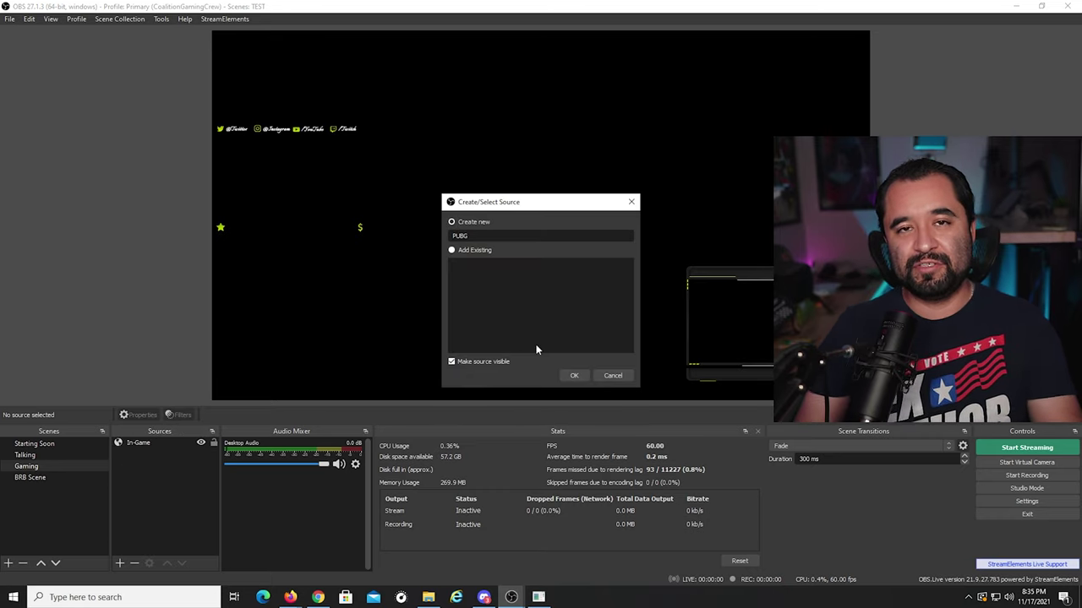
key("Return")
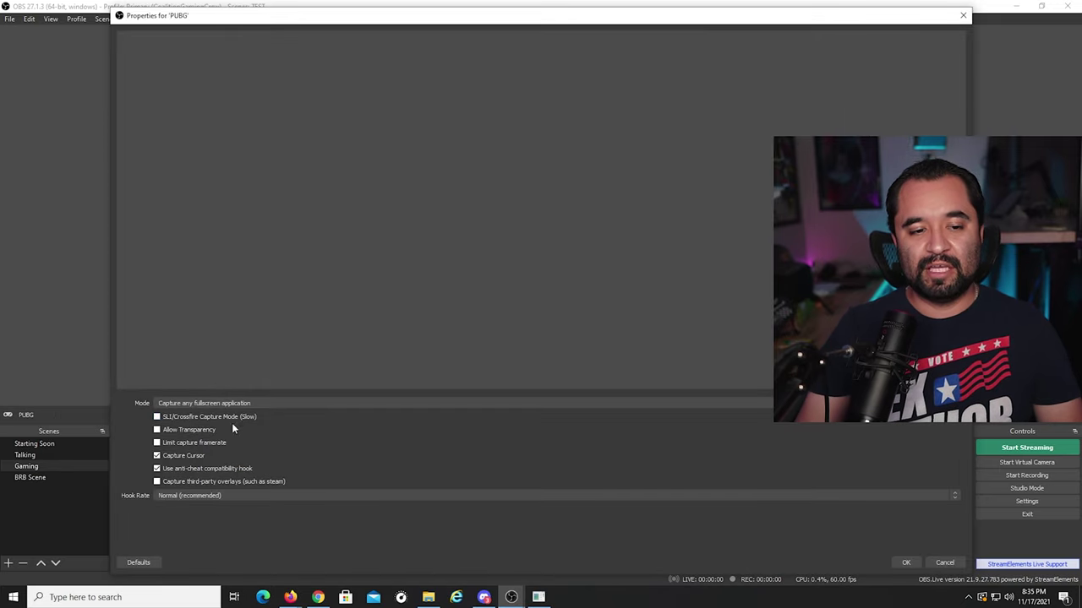
left_click(179, 404)
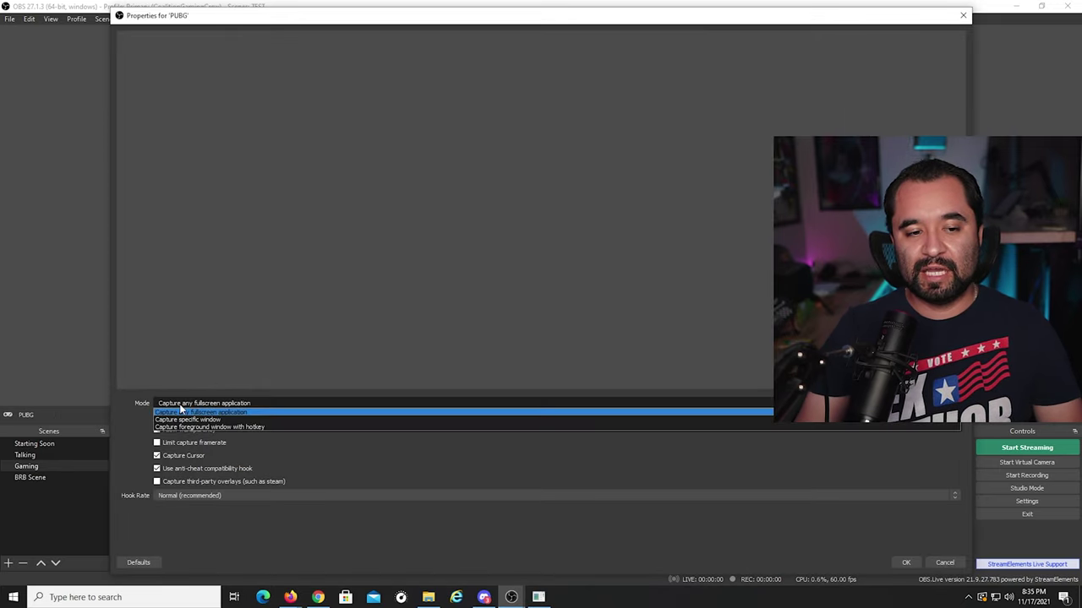
left_click(182, 420)
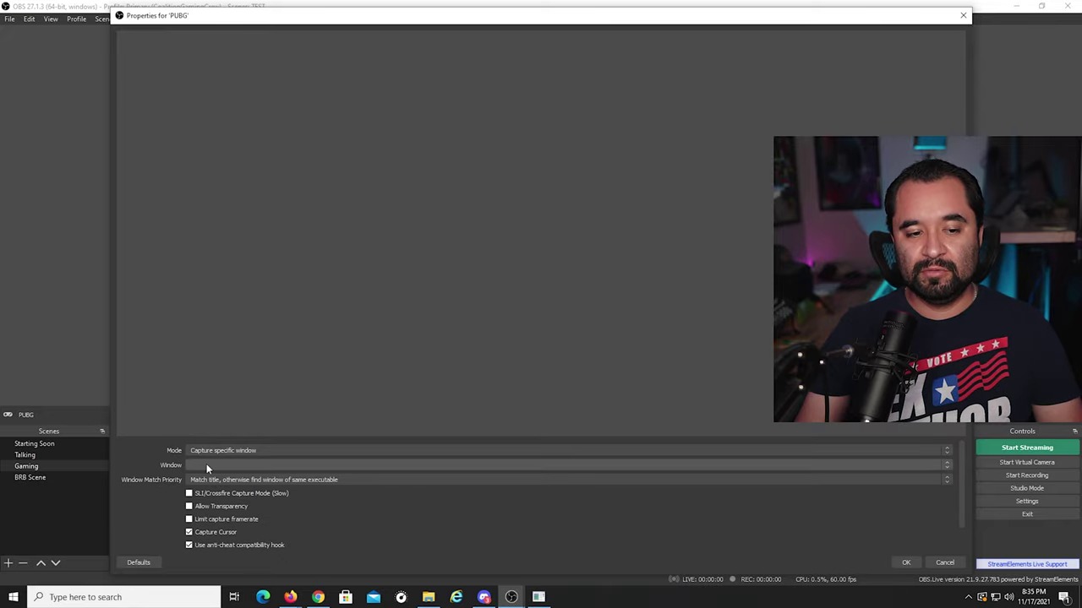
left_click(899, 466)
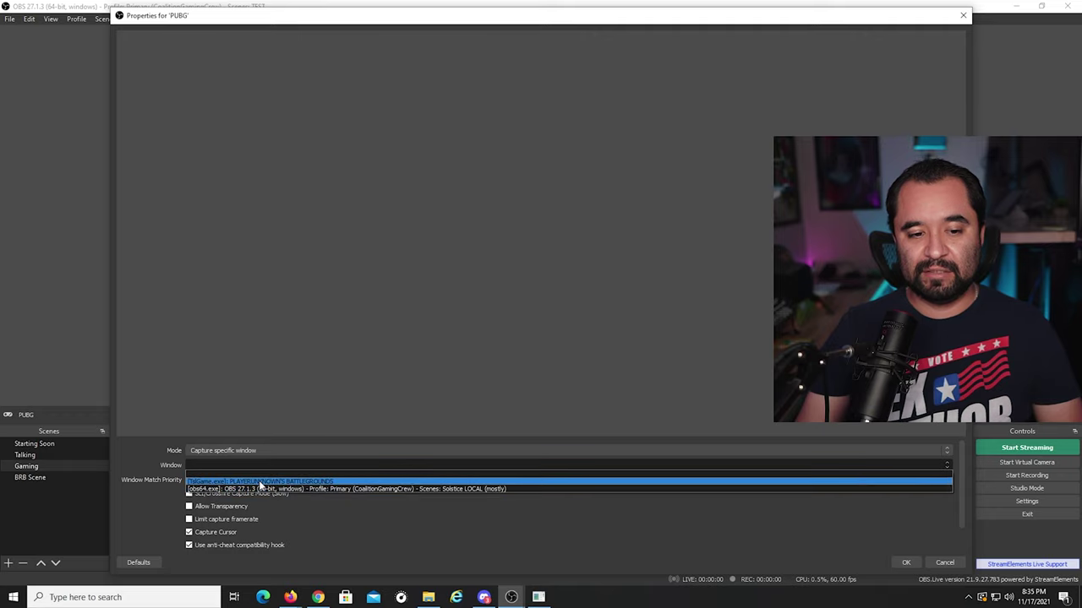
left_click(283, 482)
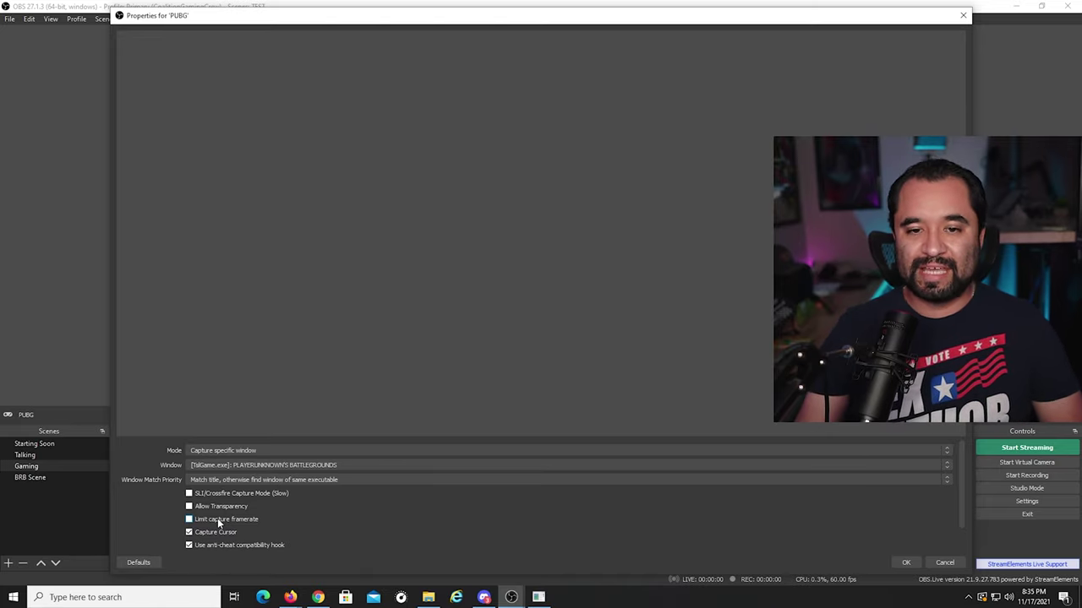
left_click(217, 518)
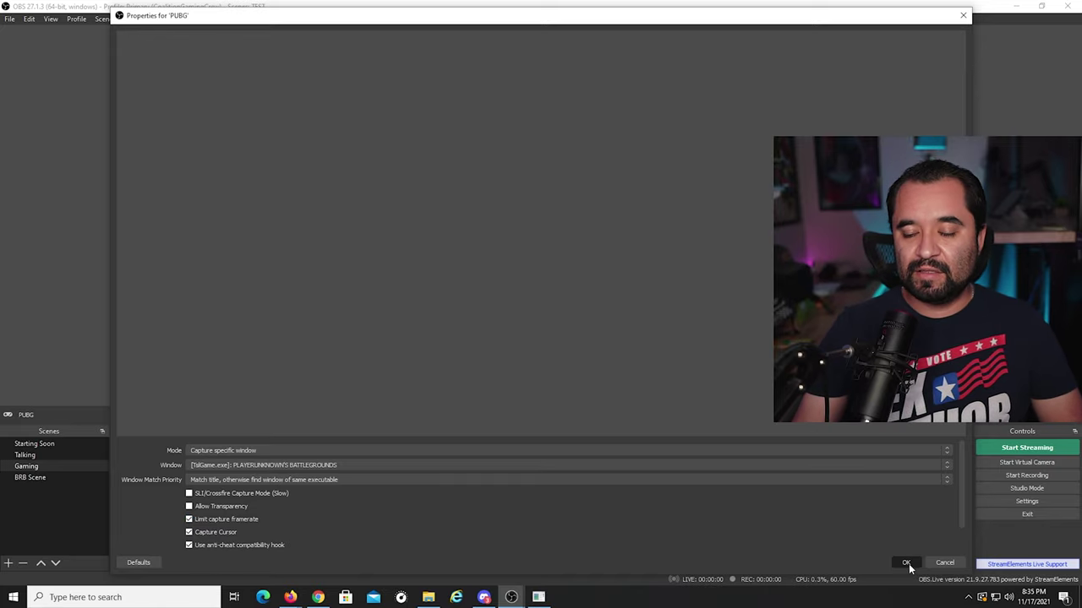
left_click(907, 563)
left_click(538, 598)
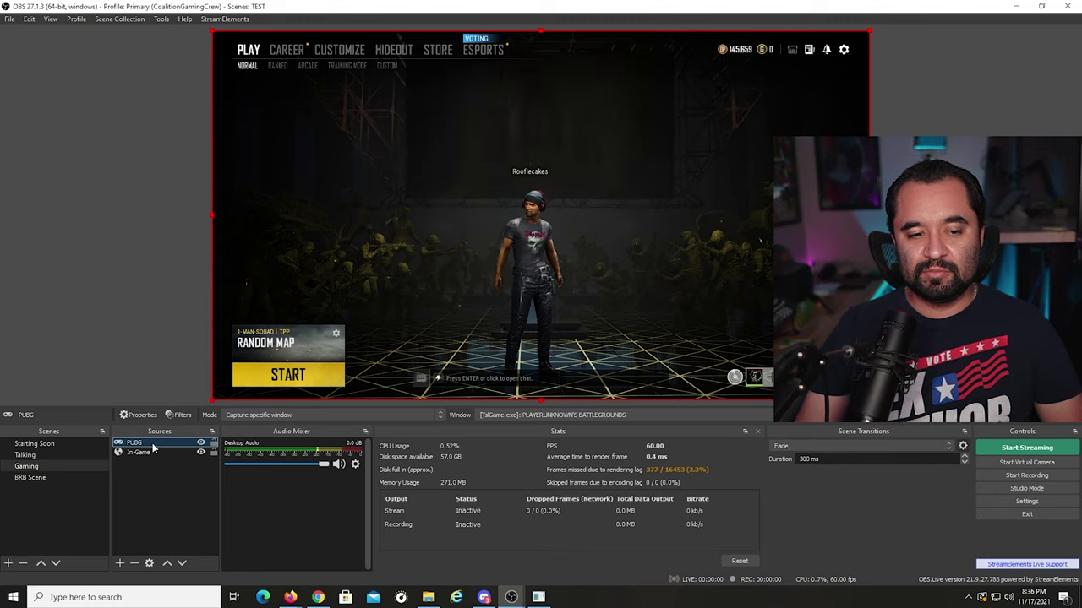
- Drag the PUBG source below the In-Game overlay in the Sources list
left_click_drag(152, 459, 162, 485)
left_click(162, 488)
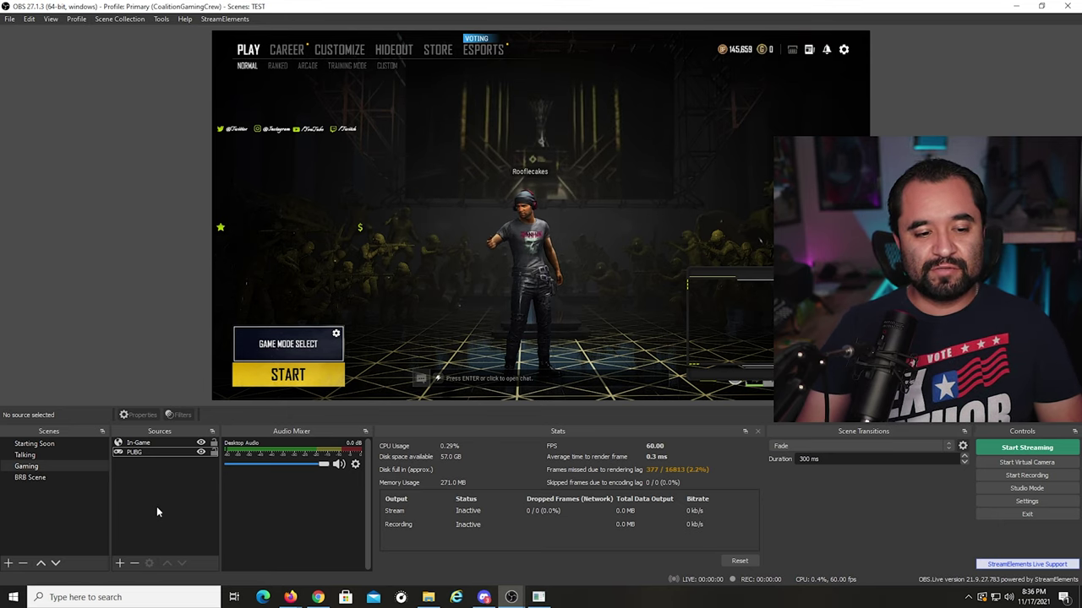
left_click(120, 565)
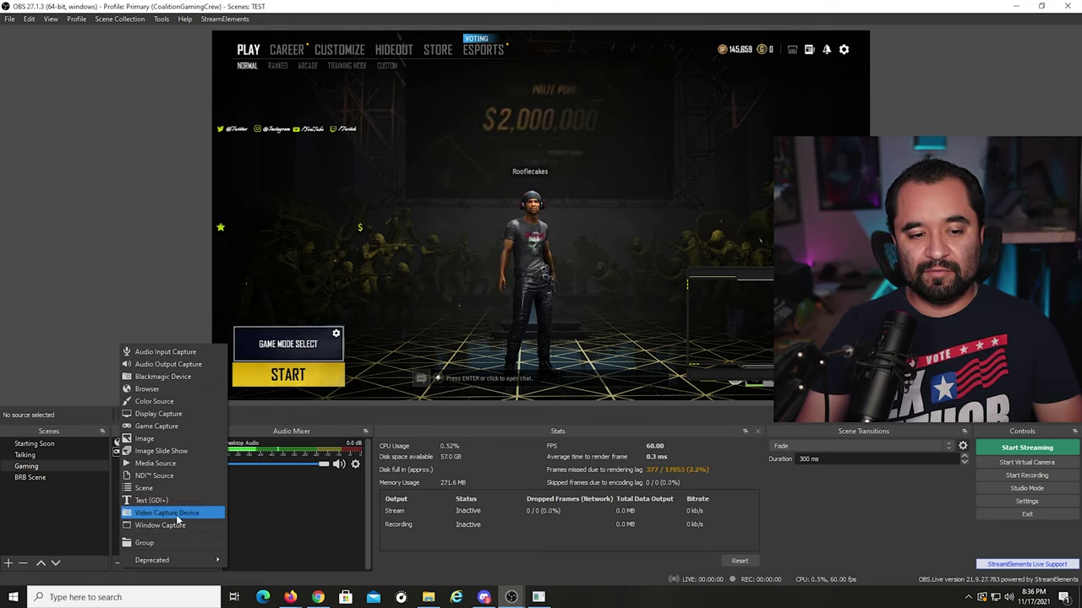
- Create video capture 'Primary Camera' from Live Streamer CAM 313 at custom 1920x1080
key("Escape")
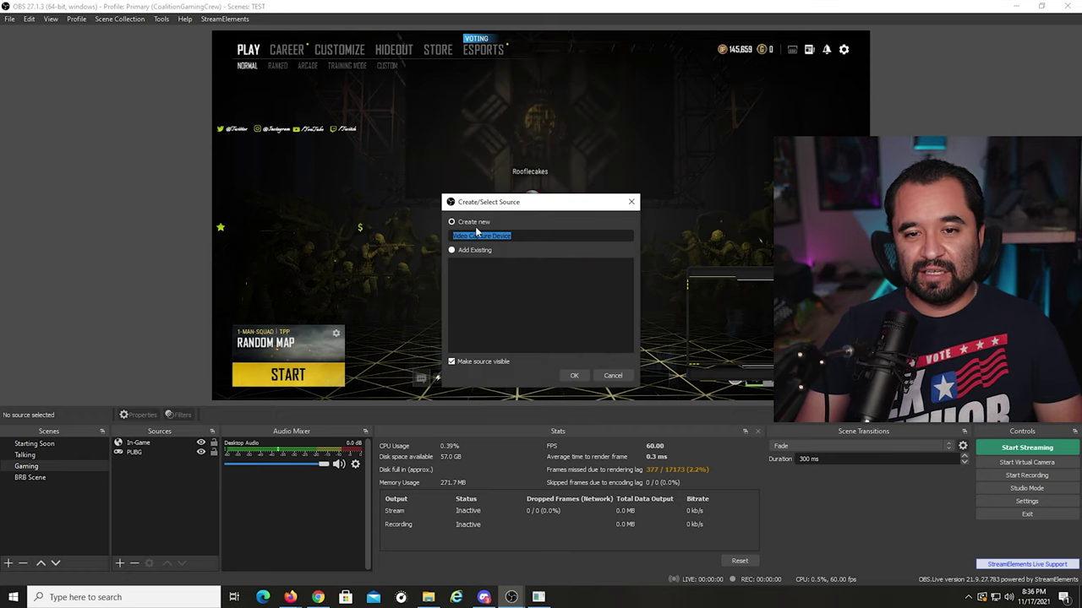
type("P")
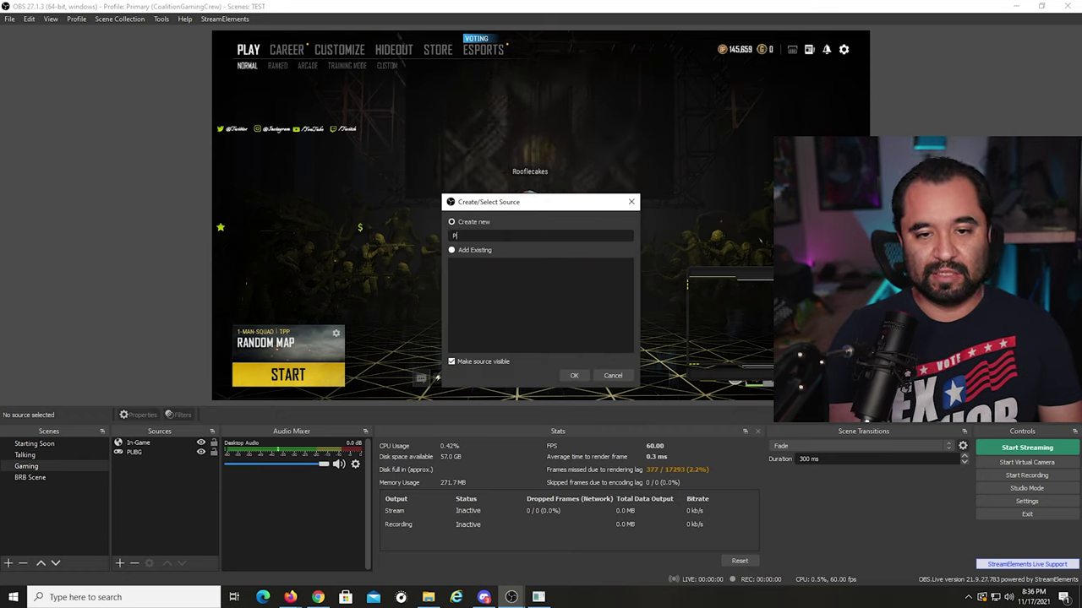
type("rimary Camera")
key("Return")
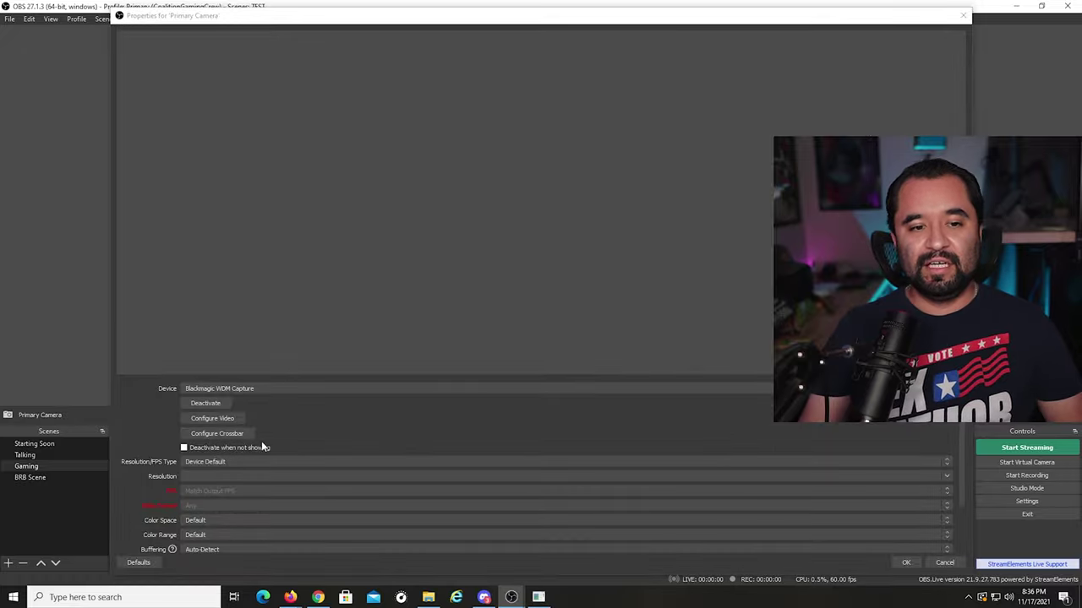
left_click(224, 389)
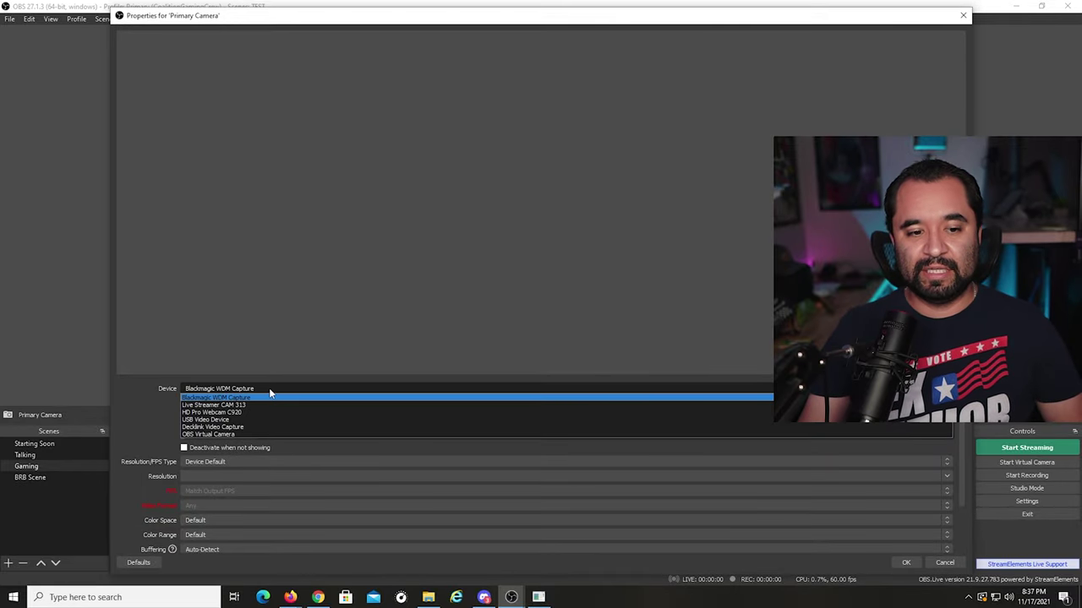
left_click(226, 405)
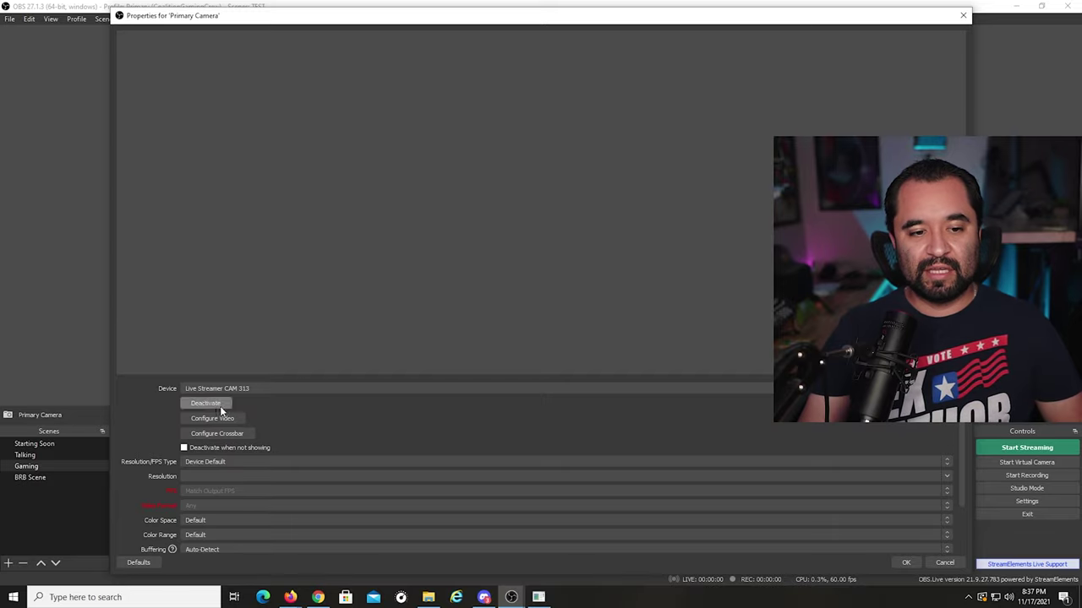
left_click(246, 463)
left_click(245, 476)
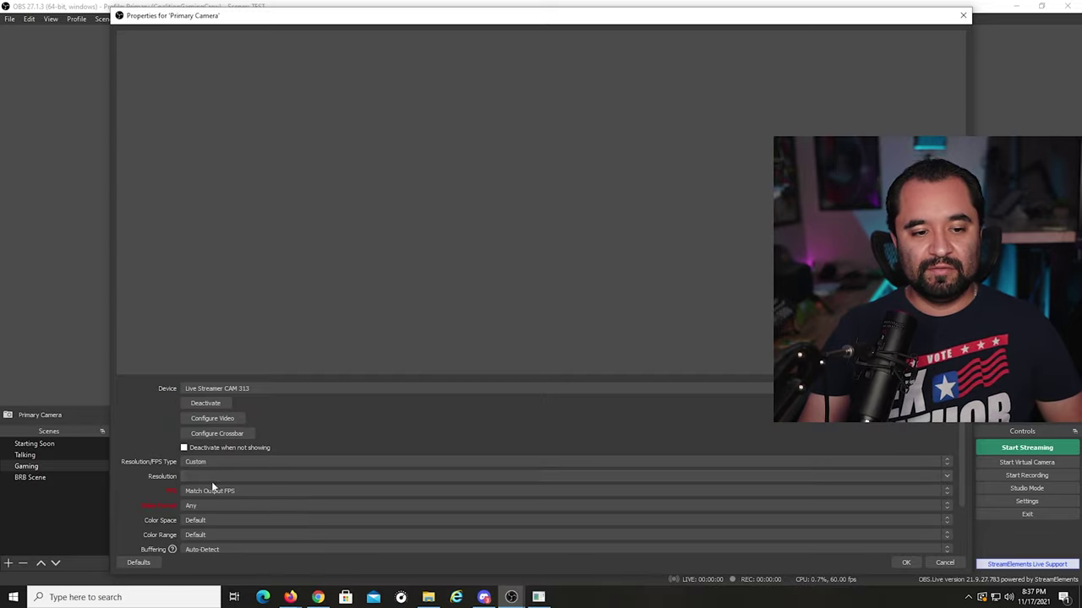
left_click(947, 476)
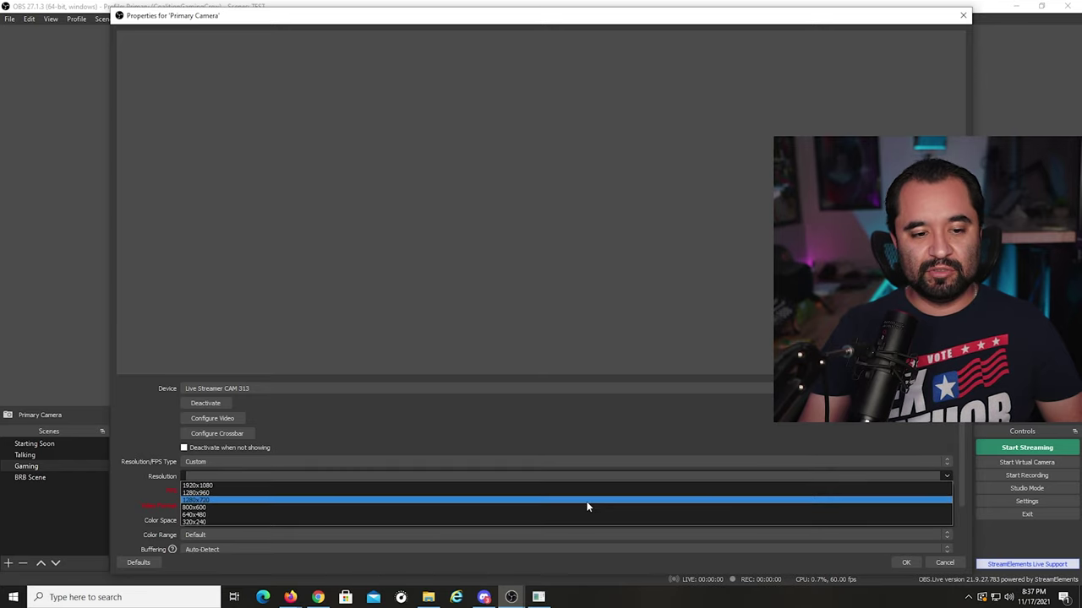
left_click(587, 493)
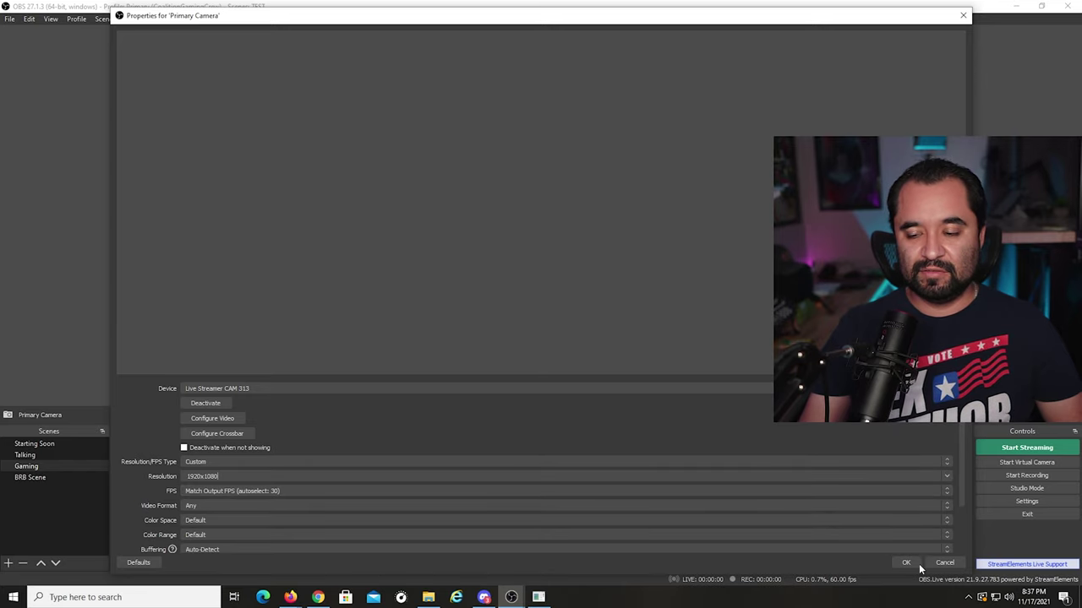
left_click(916, 563)
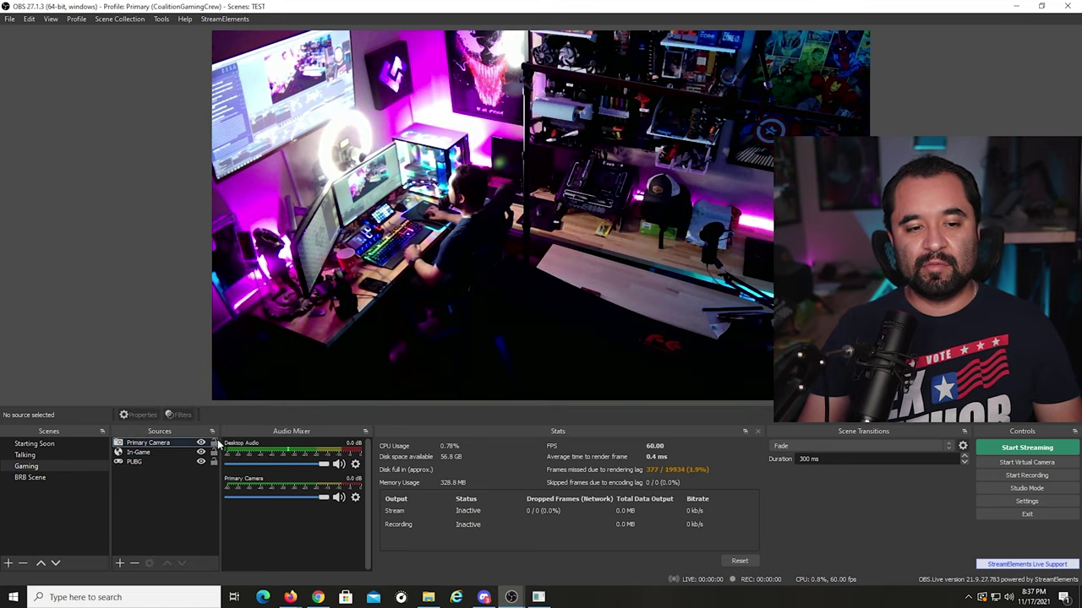
- Resize the Primary Camera feed into the lower-right cam frame, layered beneath In-Game
left_click(164, 443)
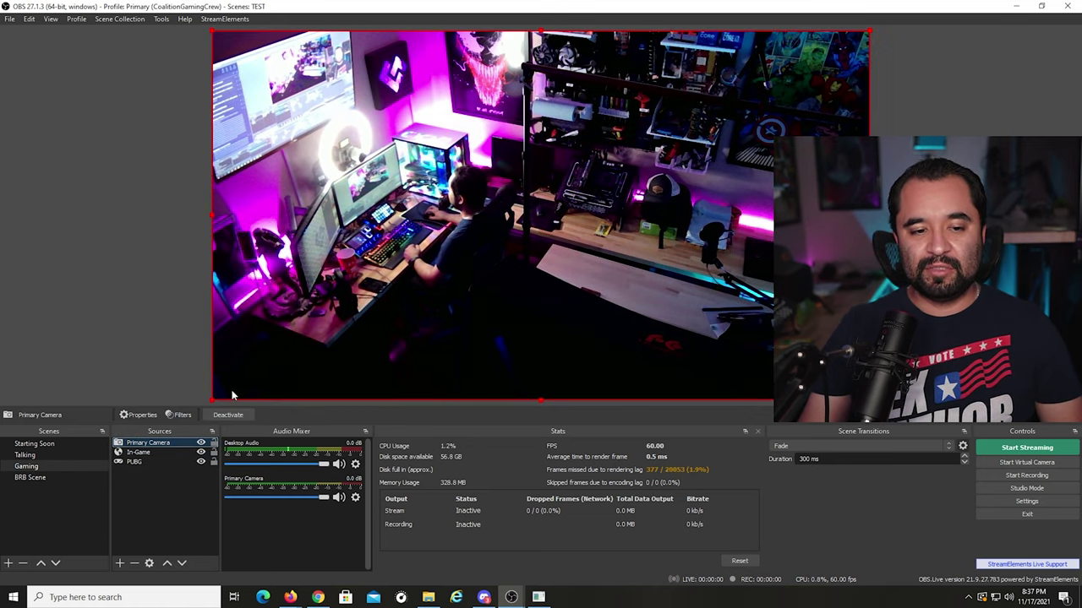
left_click_drag(214, 401, 676, 145)
left_click_drag(761, 85, 740, 323)
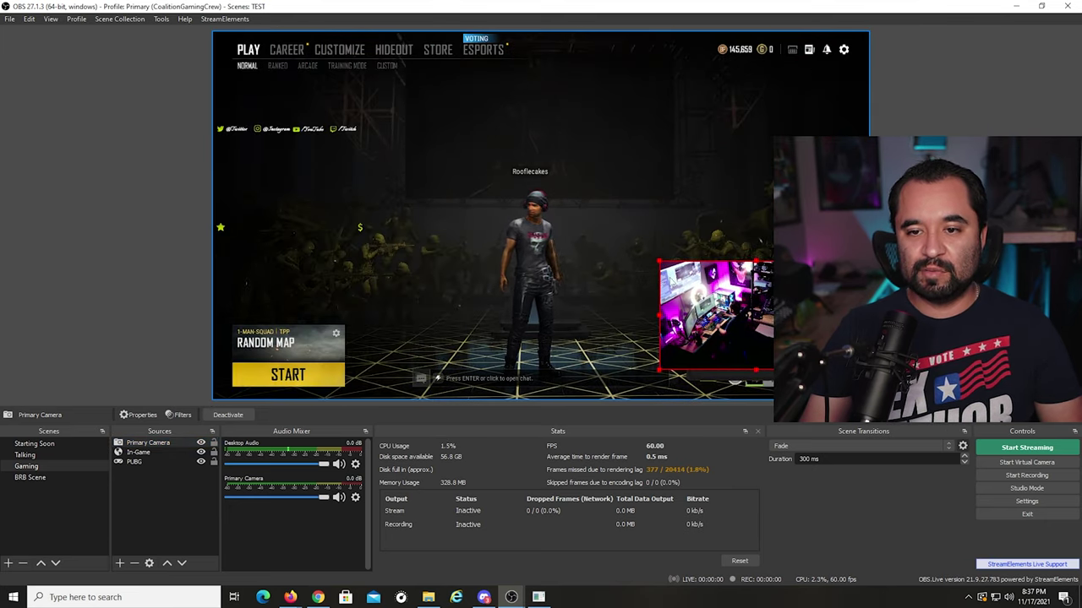
mouse_move(670, 270)
left_mouse_down()
mouse_move(693, 274)
mouse_move(682, 277)
left_mouse_up()
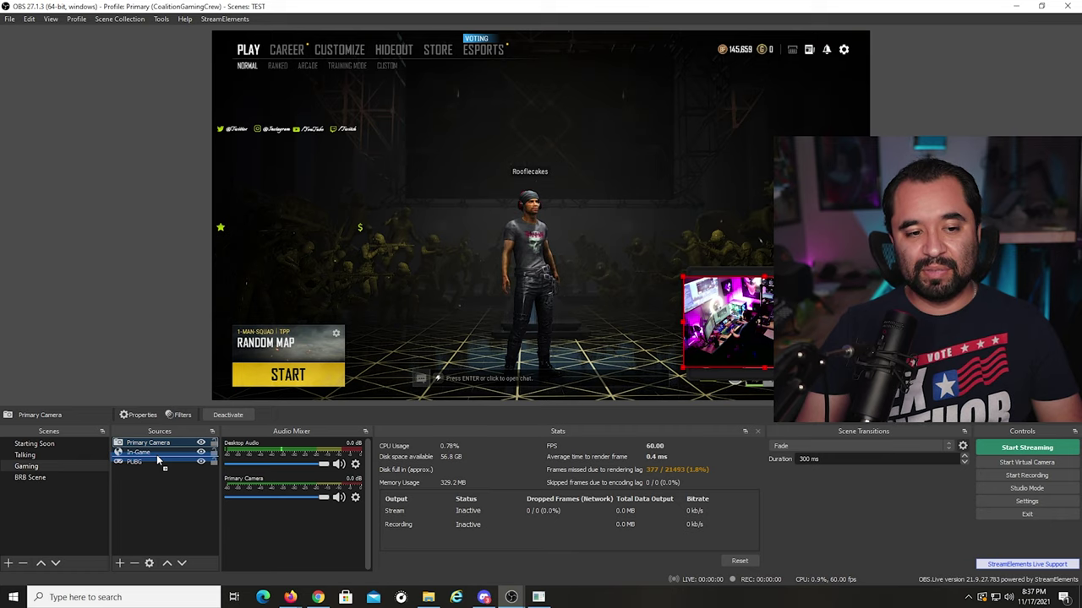
left_click_drag(158, 461, 158, 462)
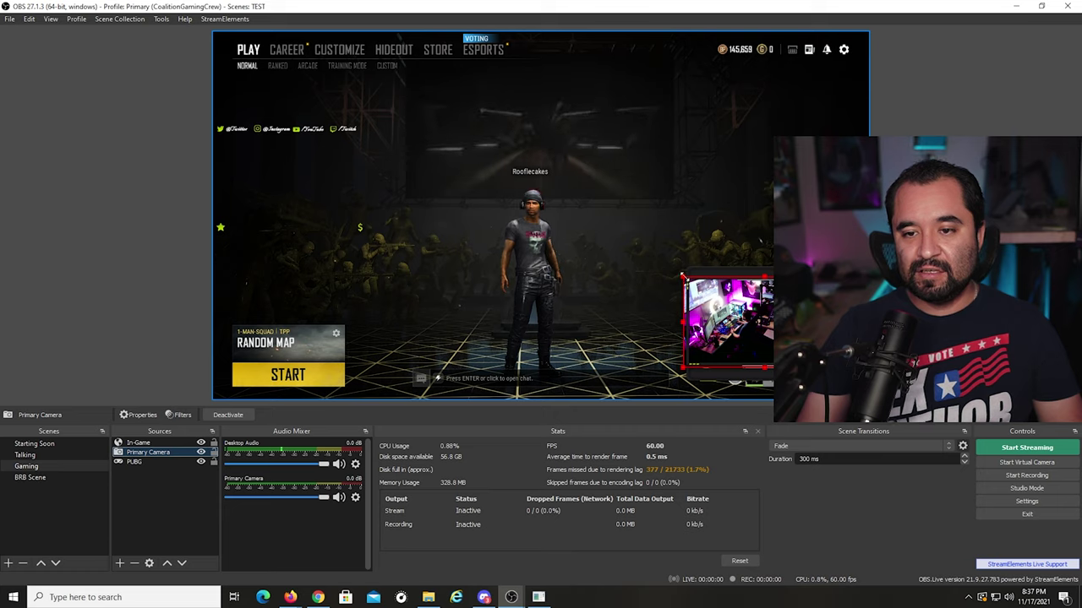
left_click_drag(682, 274, 686, 277)
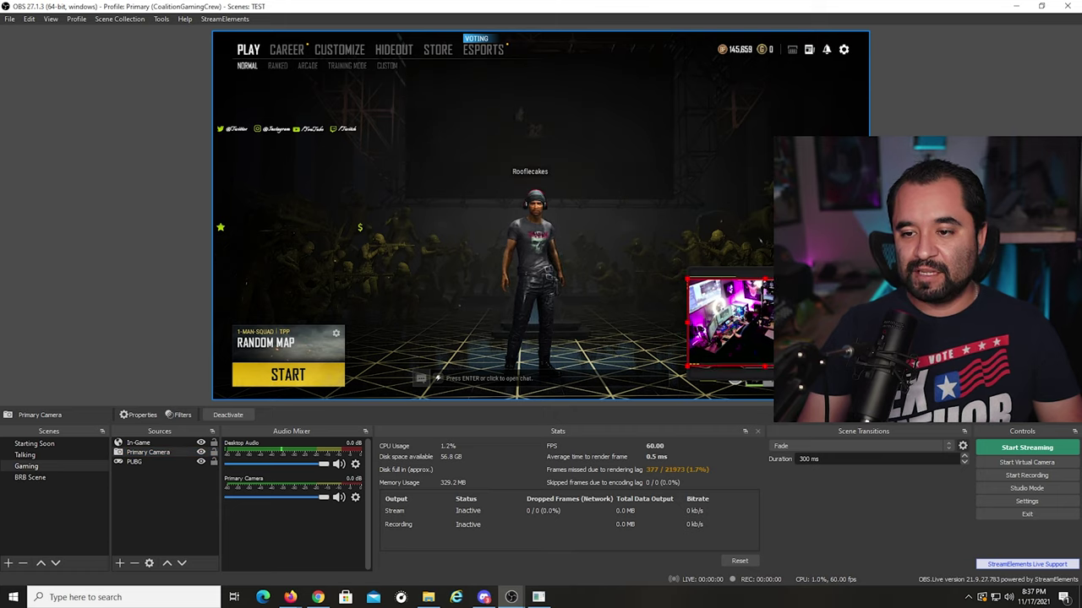
left_click(152, 443)
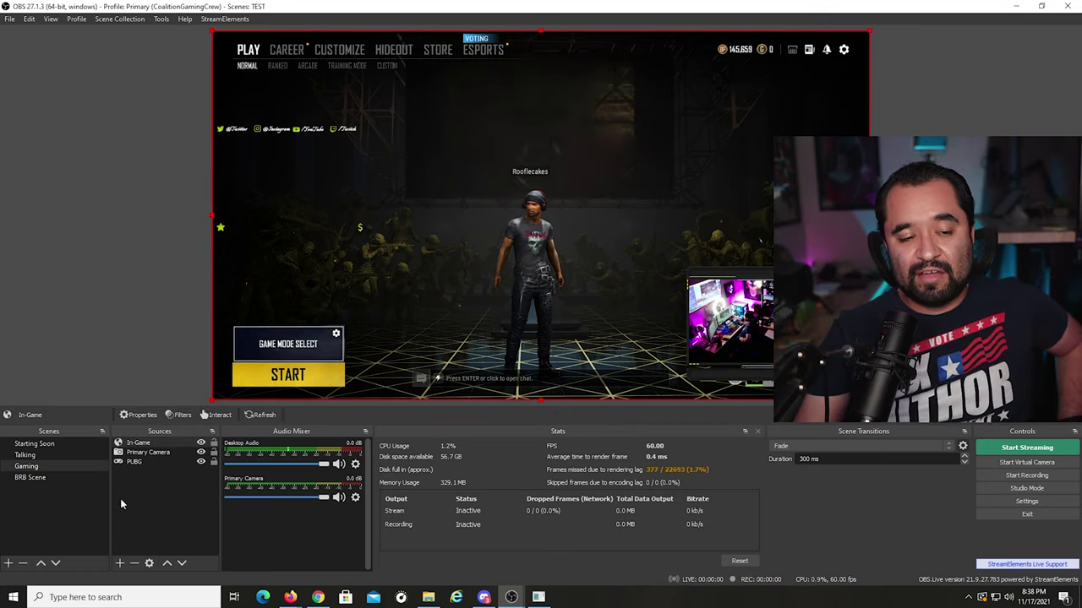
left_click(152, 453)
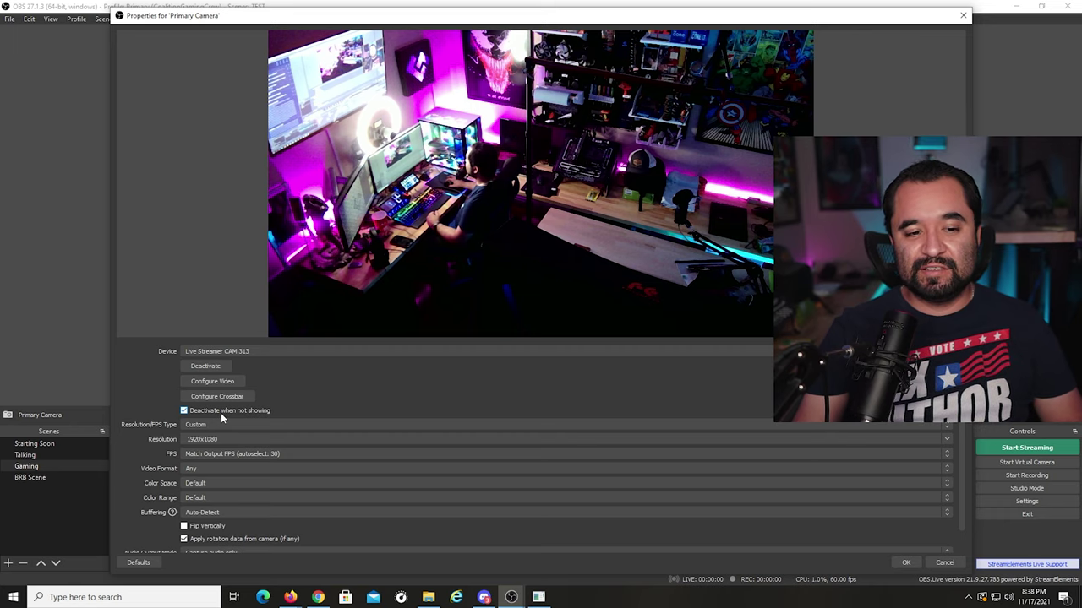
left_click(905, 562)
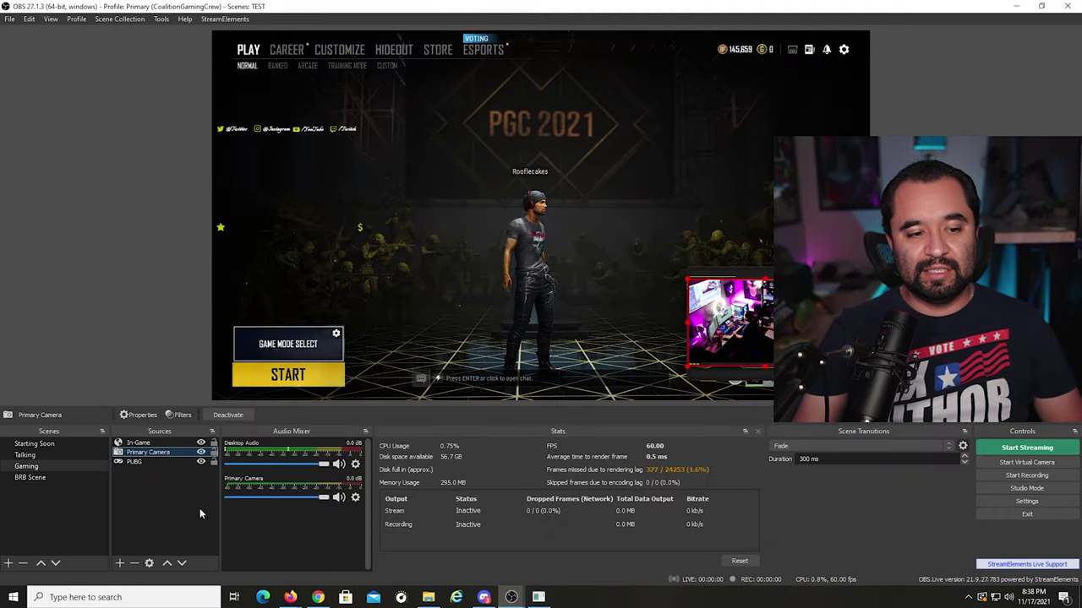
- Add the existing Primary Camera to the Talking scene, layered beneath the Chatting overlay
left_click(67, 455)
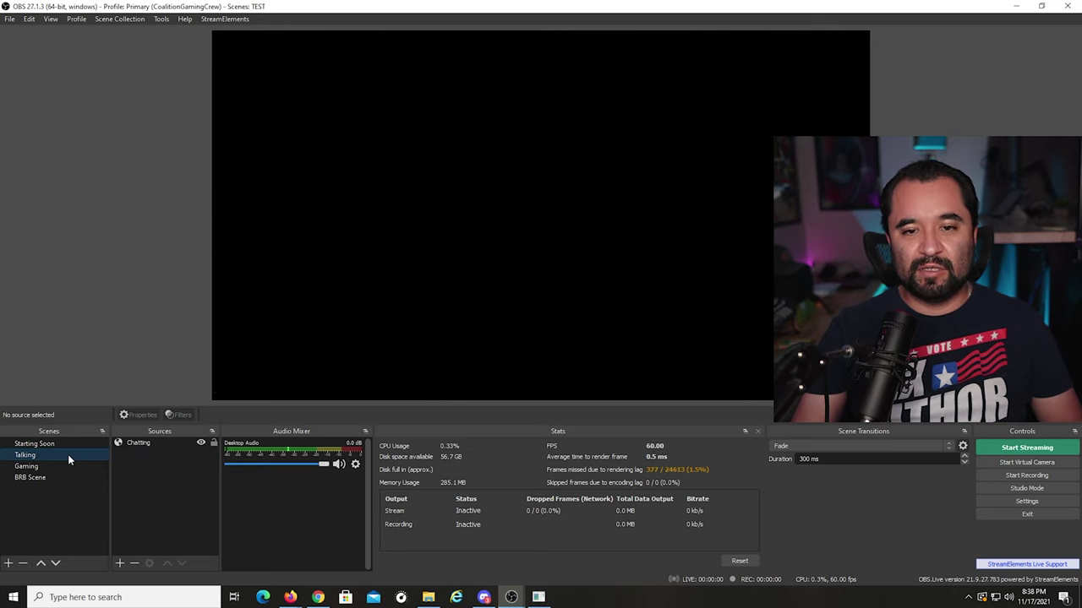
left_click(119, 563)
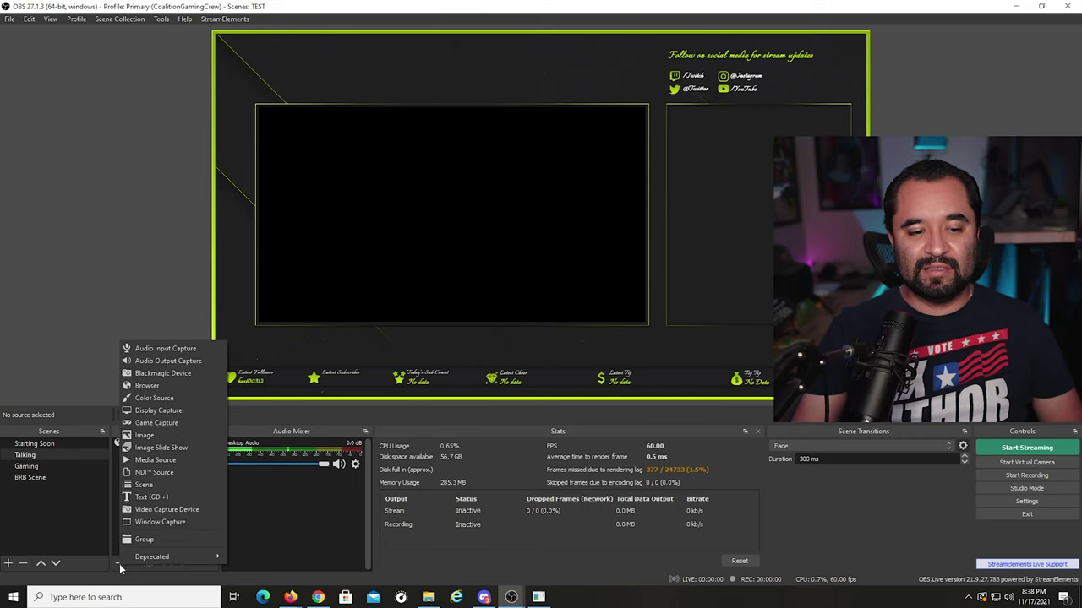
left_click(169, 509)
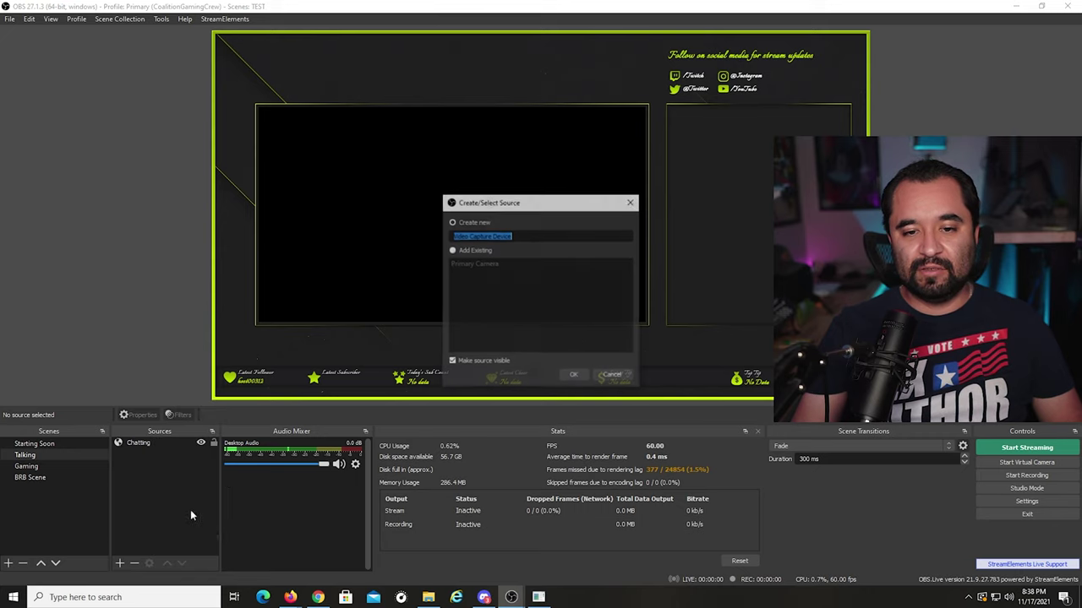
left_click(494, 265)
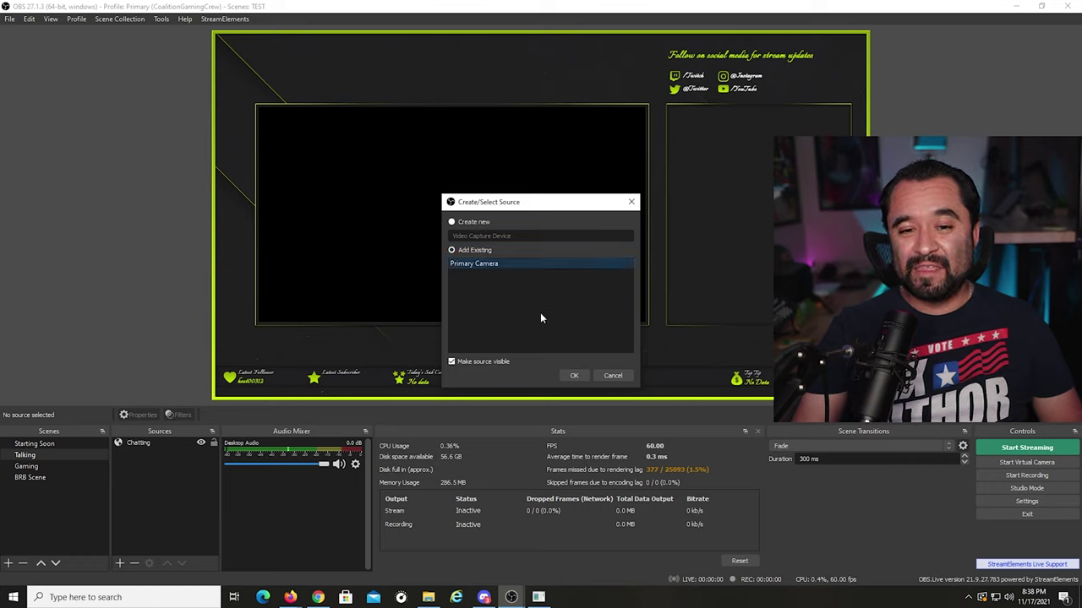
left_click(576, 376)
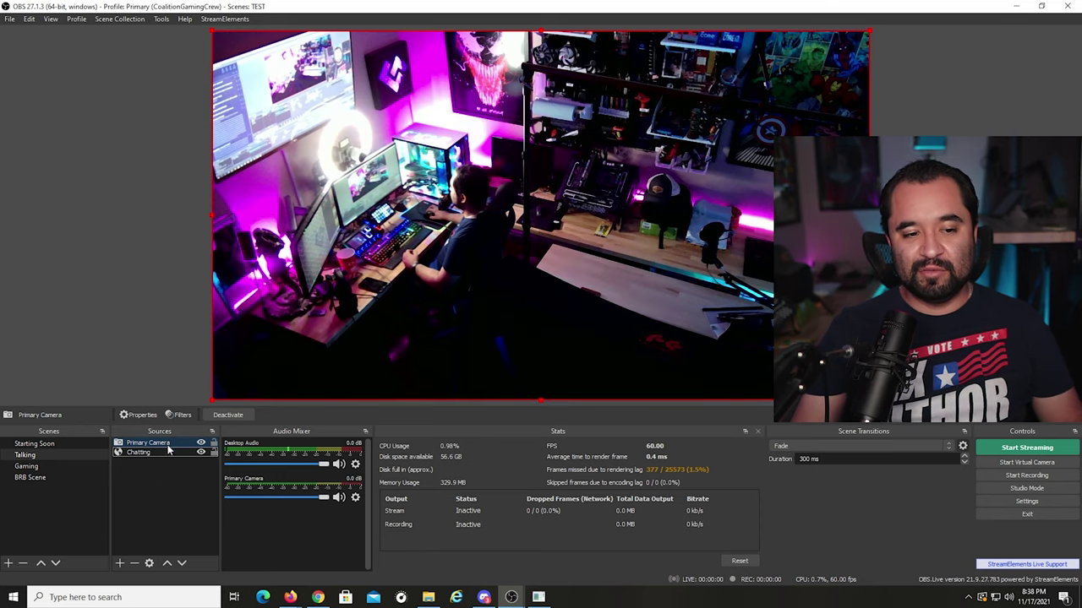
left_click_drag(169, 448, 169, 454)
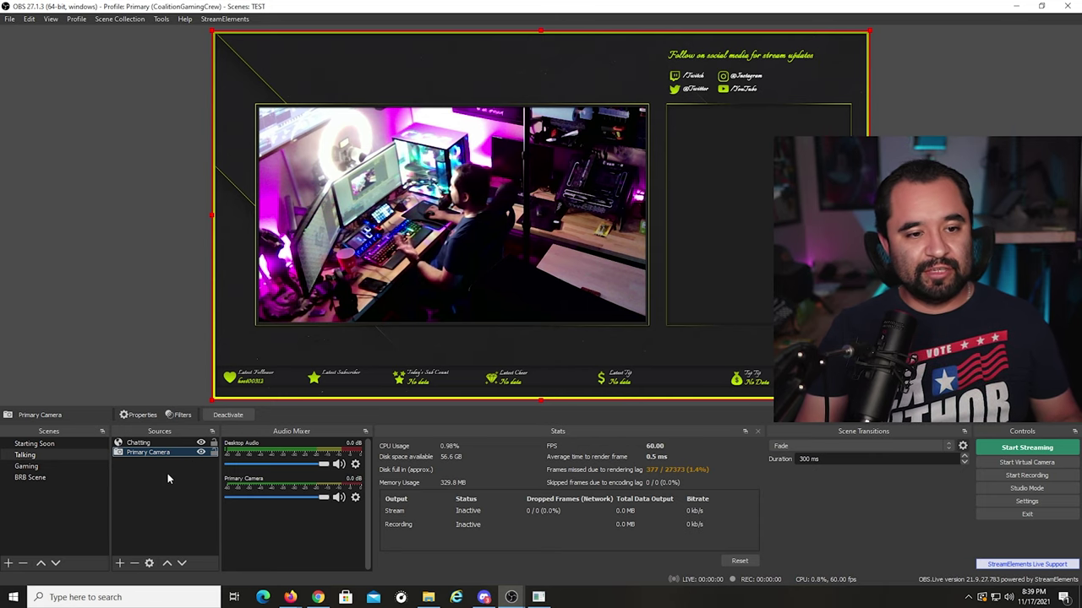
- Return to the Gaming scene and bring up its add-source menu
left_click(68, 468)
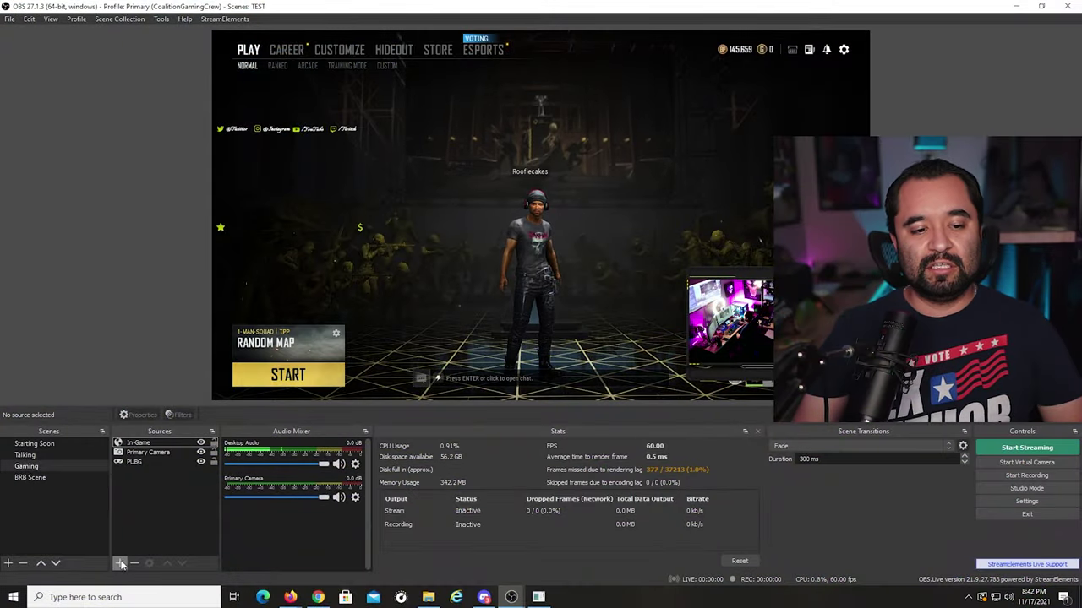
left_click(120, 562)
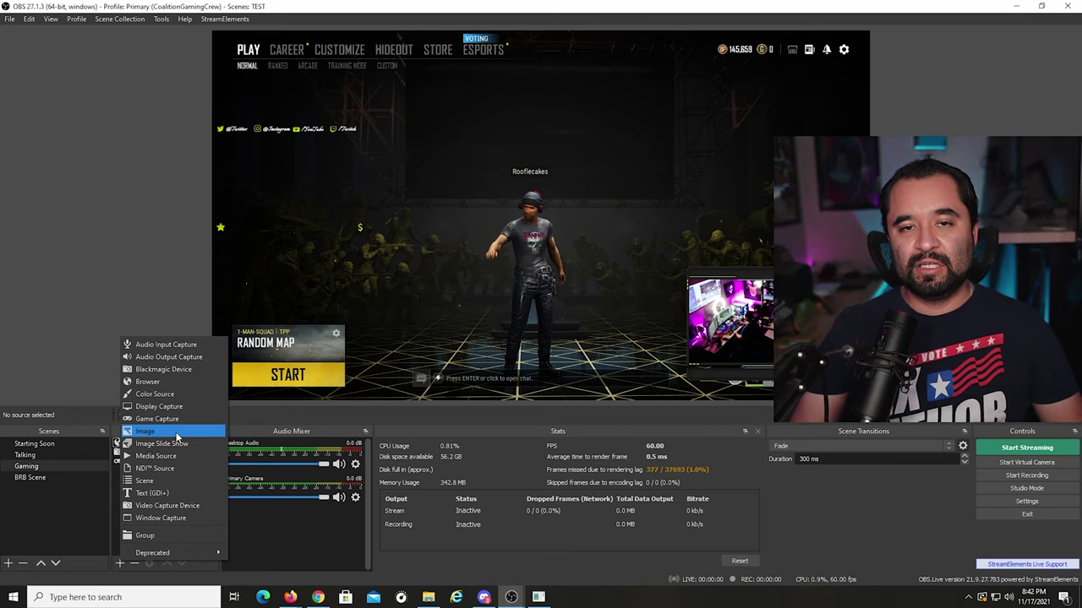
- Add an image source named 'Webcam Frame' to the Gaming scene
left_click(170, 432)
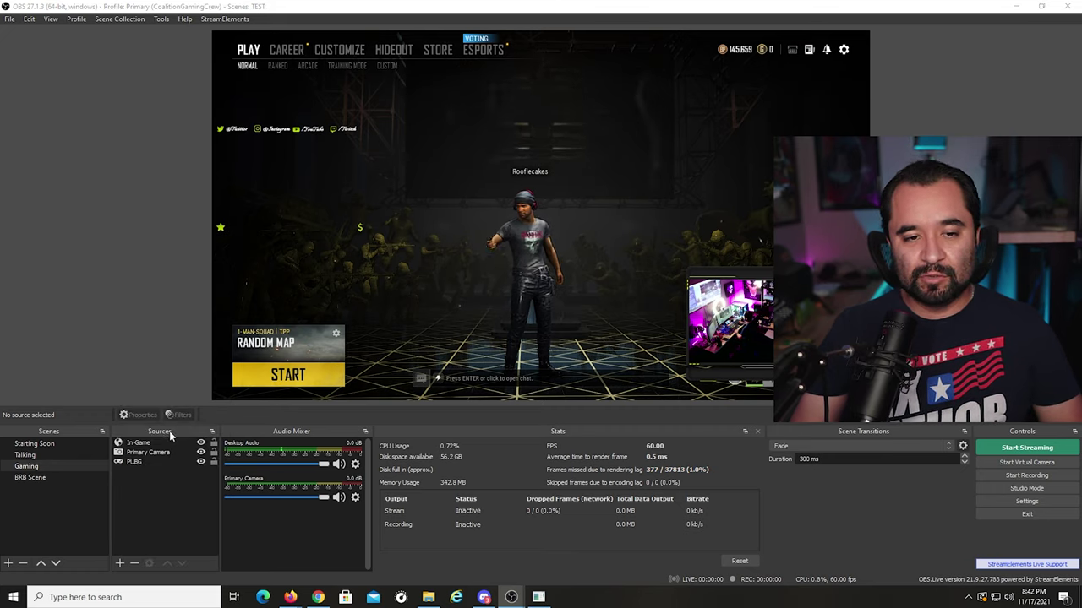
type("Web")
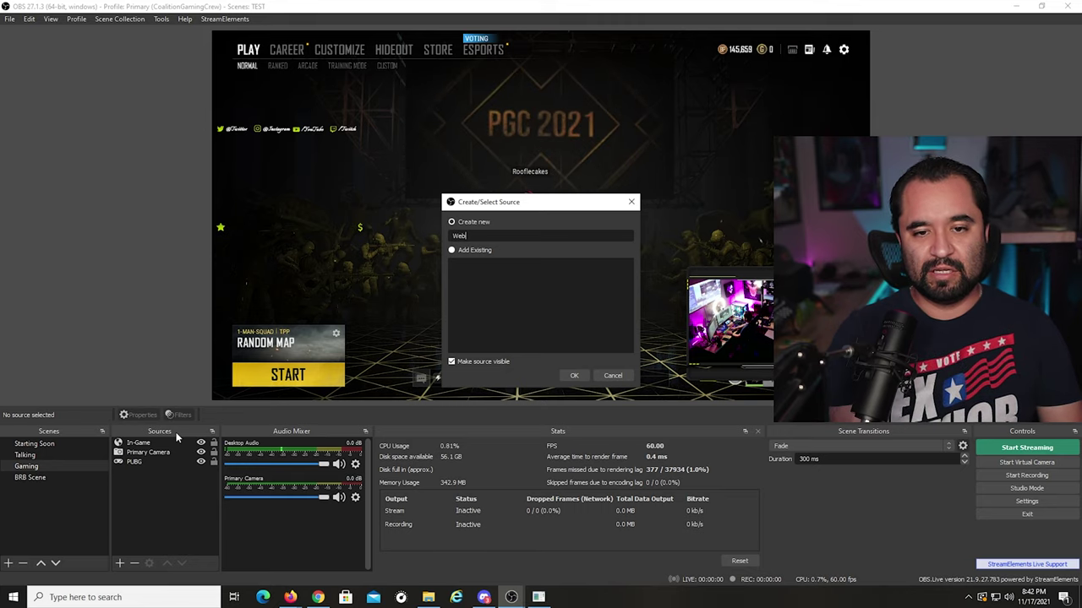
type("cam Frame")
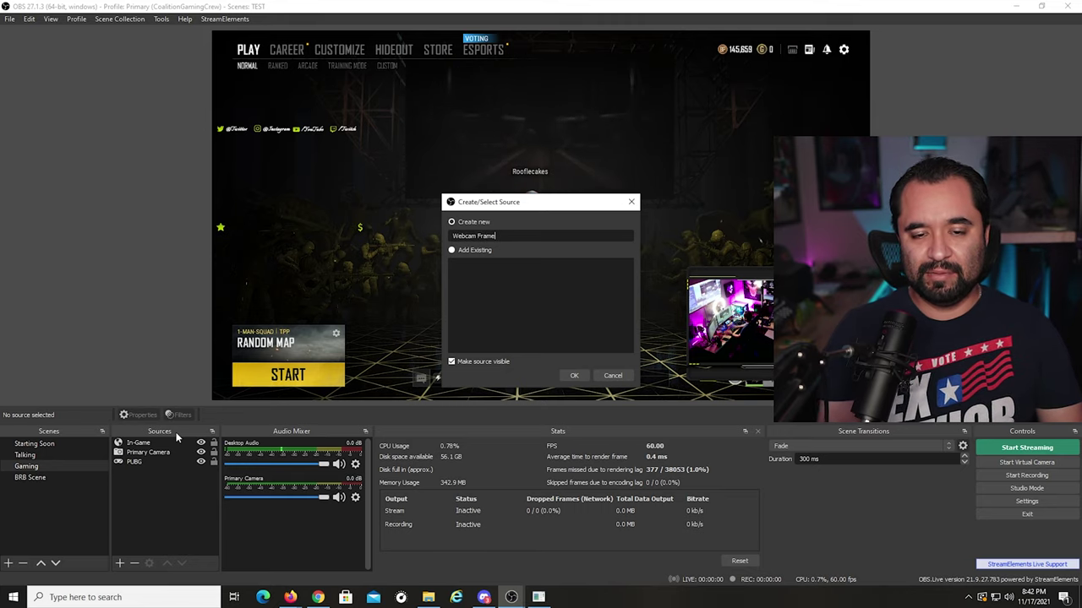
key("Return")
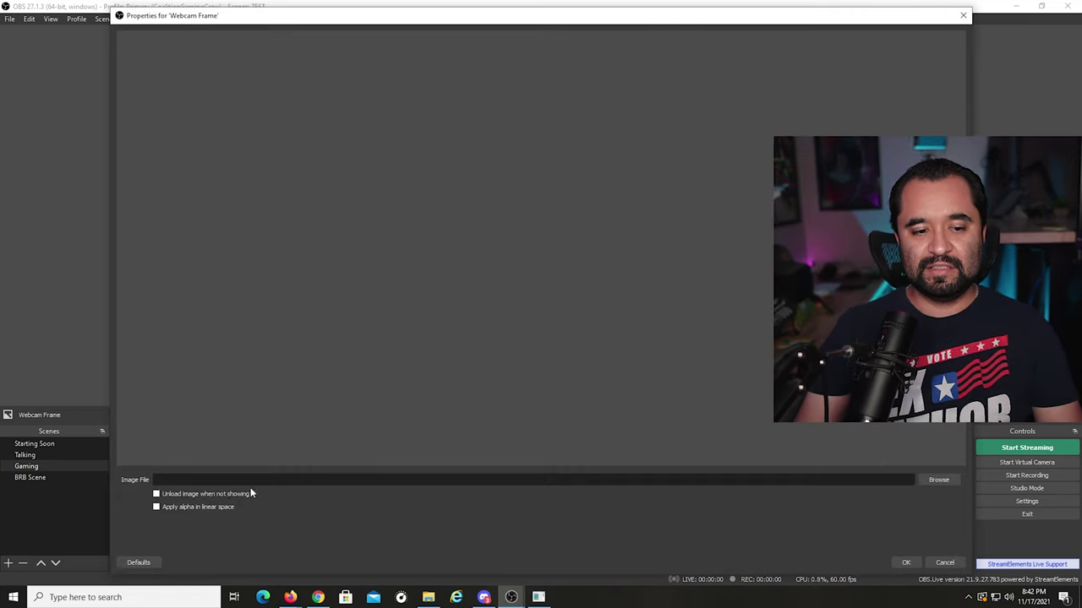
- Load Webcam Frame.png from Stream Overlays & Alerts > Overlay > Static into the image source
left_click(938, 480)
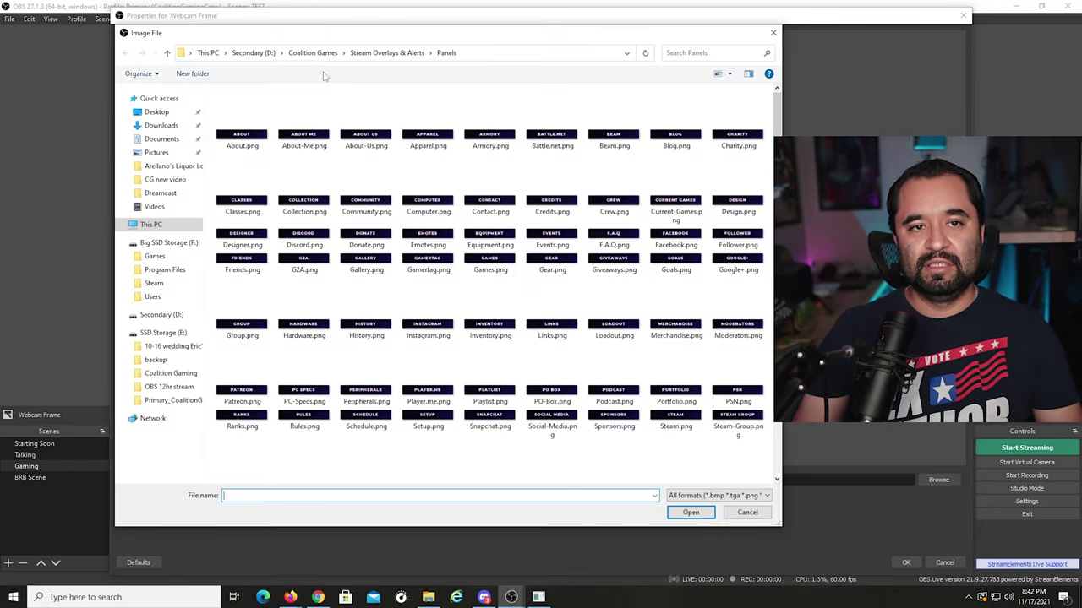
left_click(397, 54)
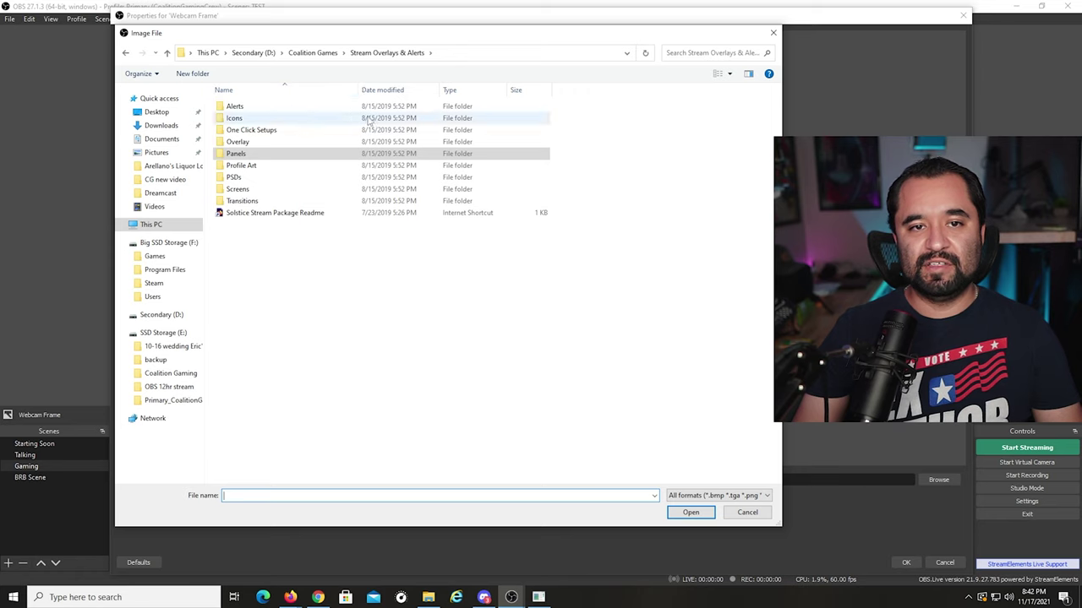
left_click(259, 157)
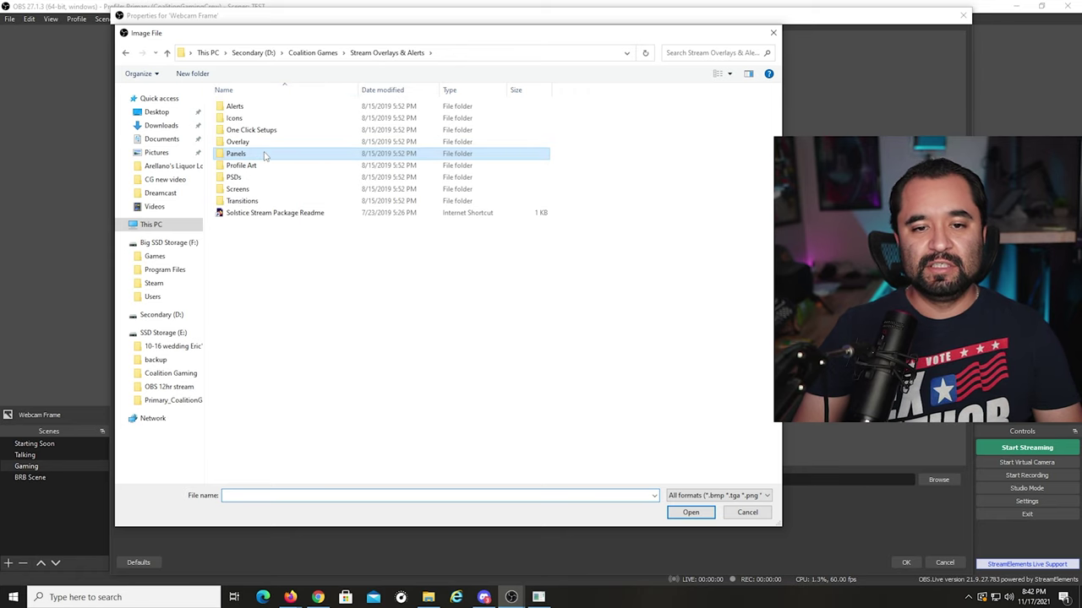
double_click(265, 155)
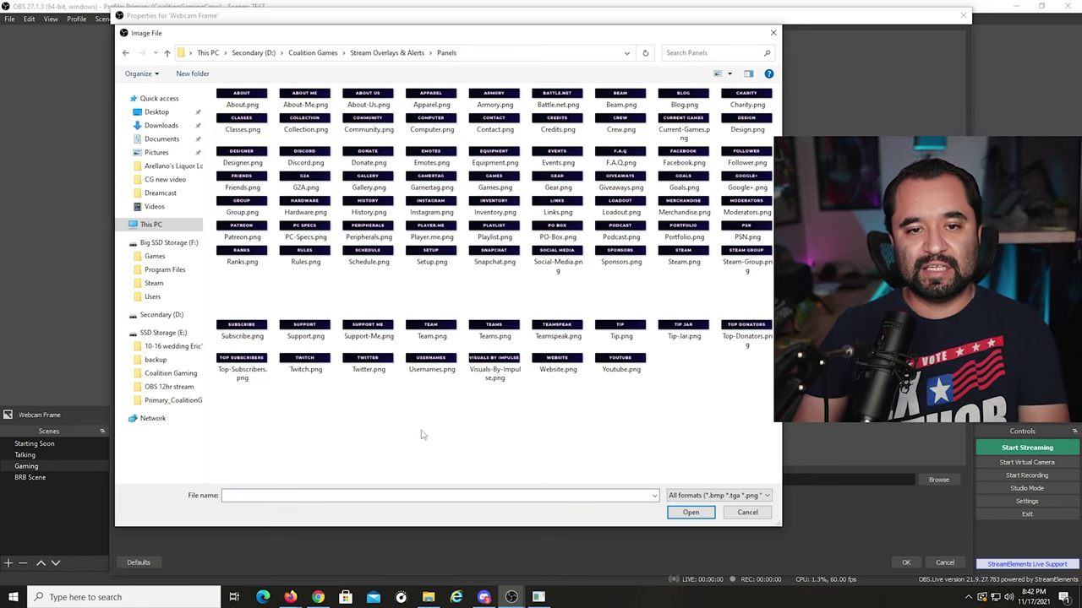
key("alt+Left")
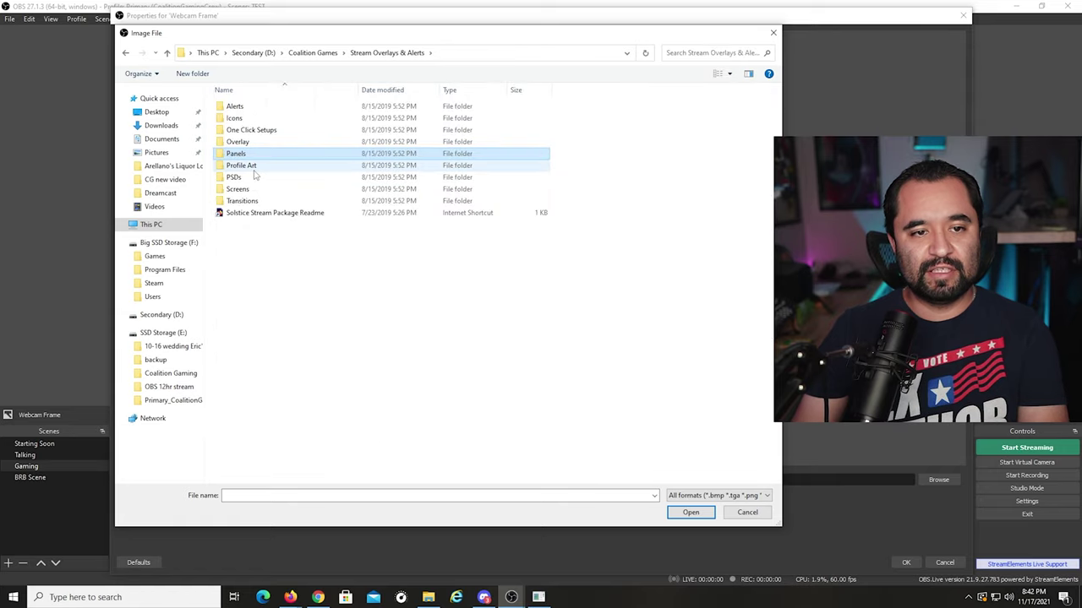
key("Up")
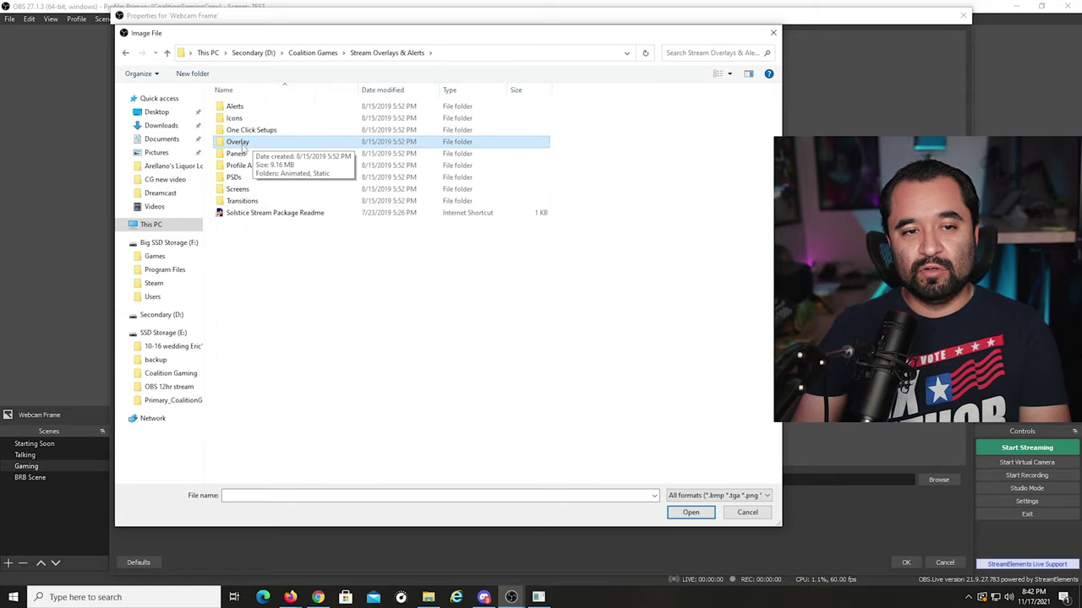
key("Return")
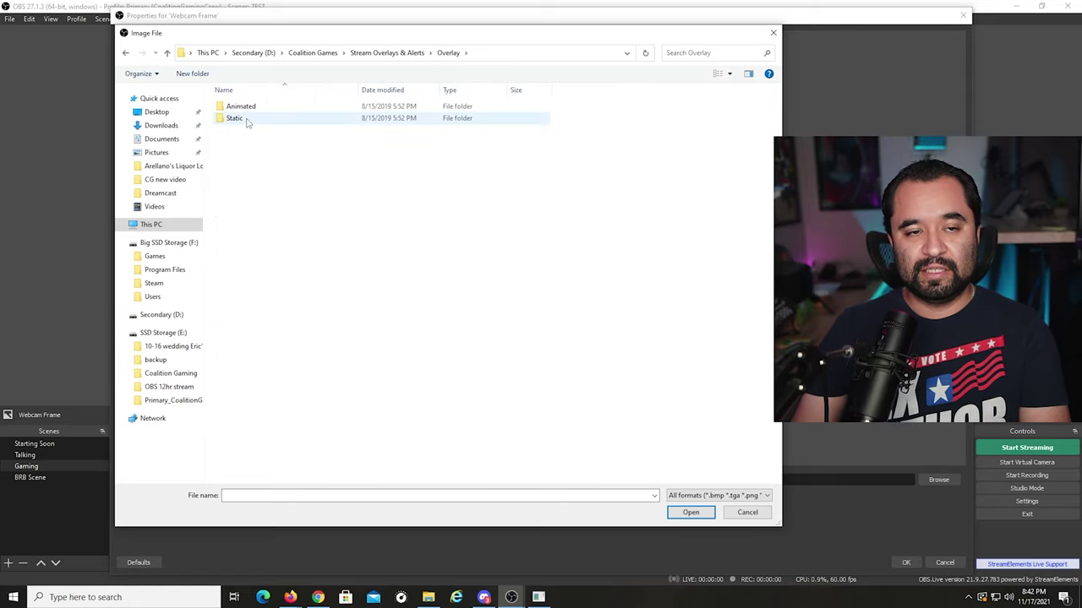
double_click(245, 119)
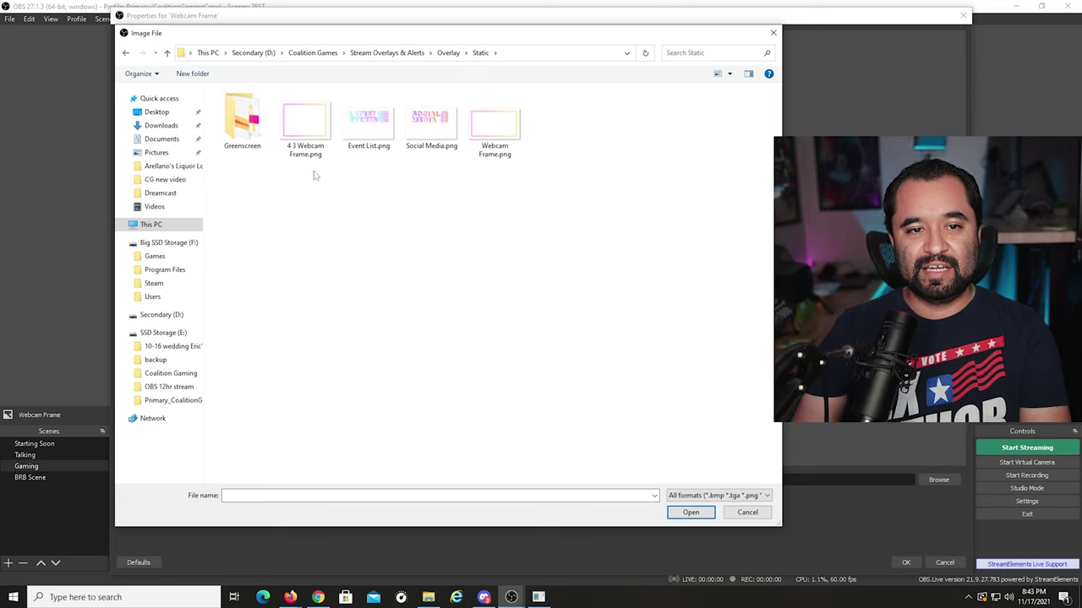
left_click(316, 157)
left_click(498, 152)
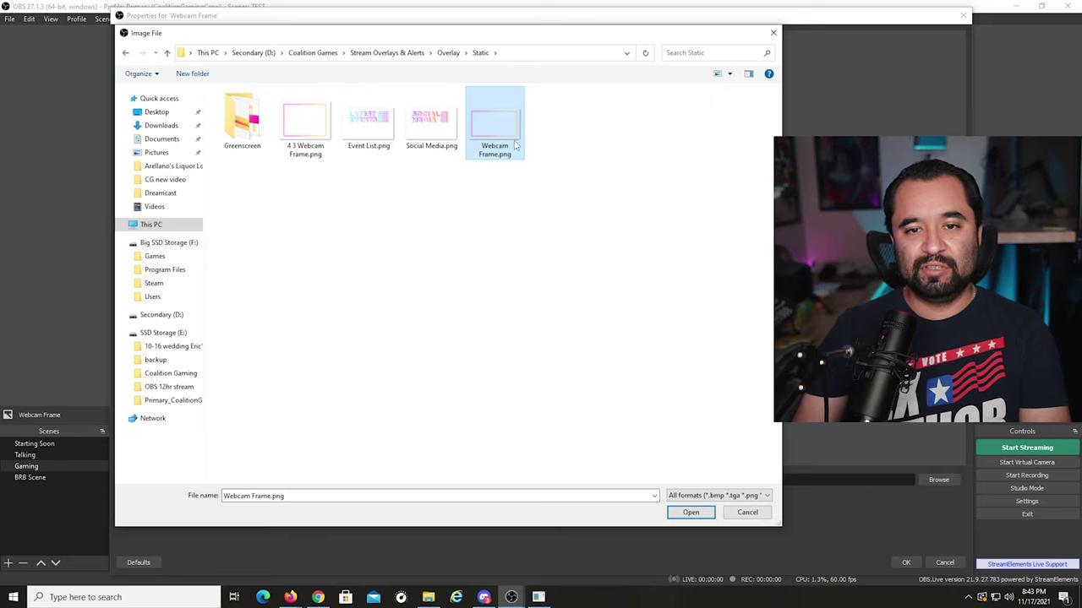
left_click(686, 513)
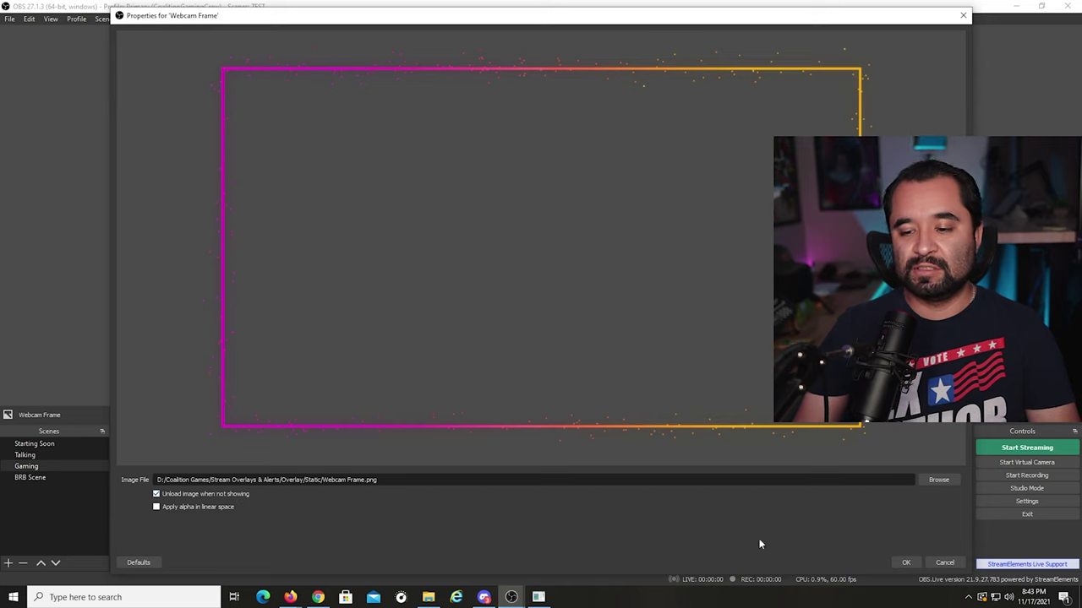
- Shrink the webcam frame and fit it over the lower-right webcam inset
left_click(905, 563)
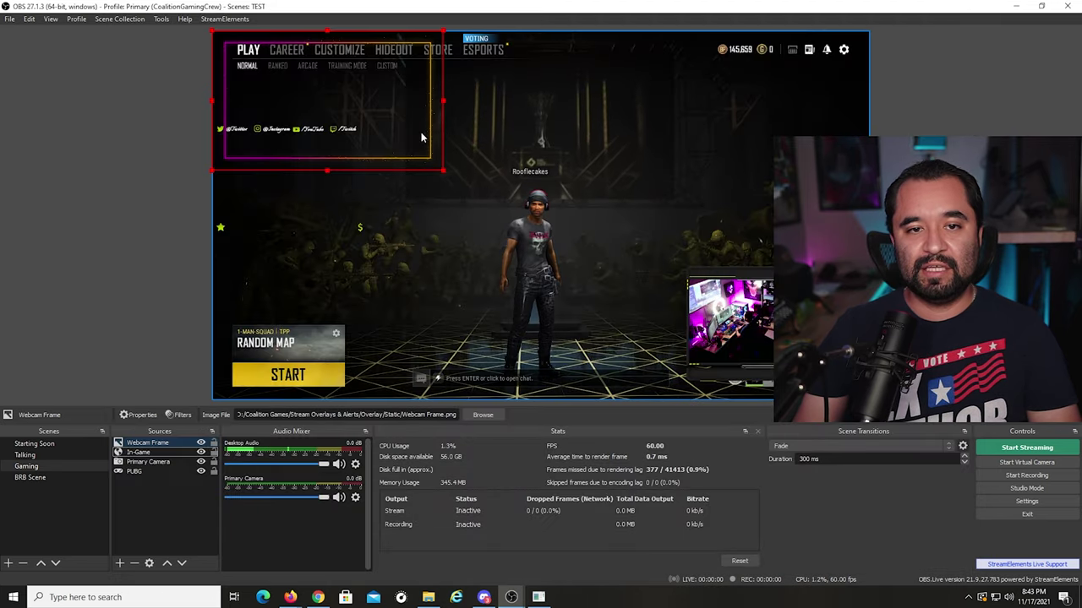
left_click_drag(406, 150, 776, 232)
left_click_drag(773, 301, 736, 261)
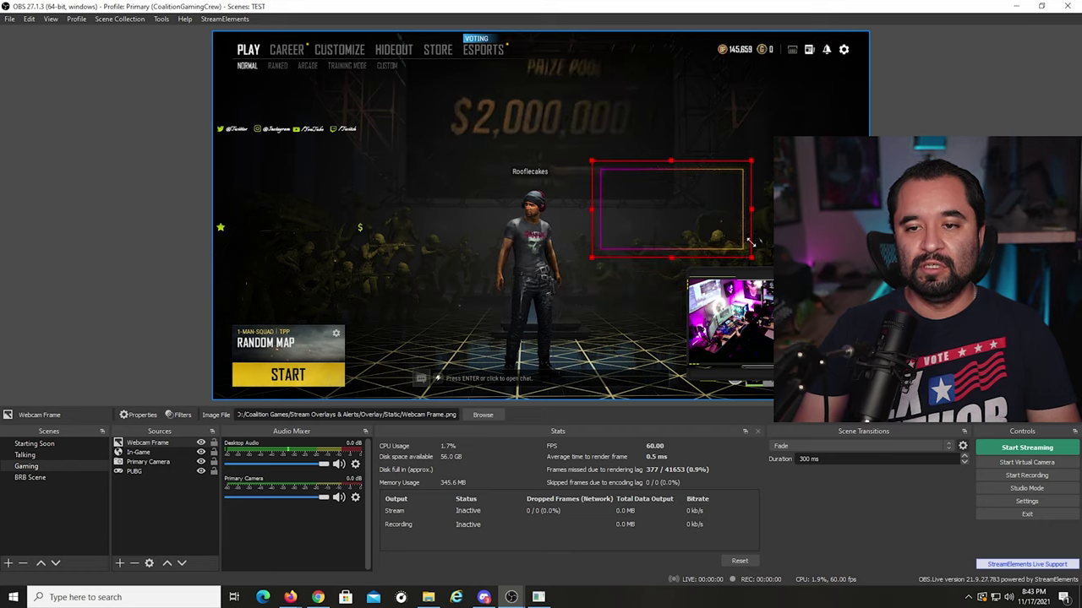
left_click_drag(700, 215, 744, 321)
key("Left")
key("Left")
key("Left")
key("Left")
key("Up")
key("Up")
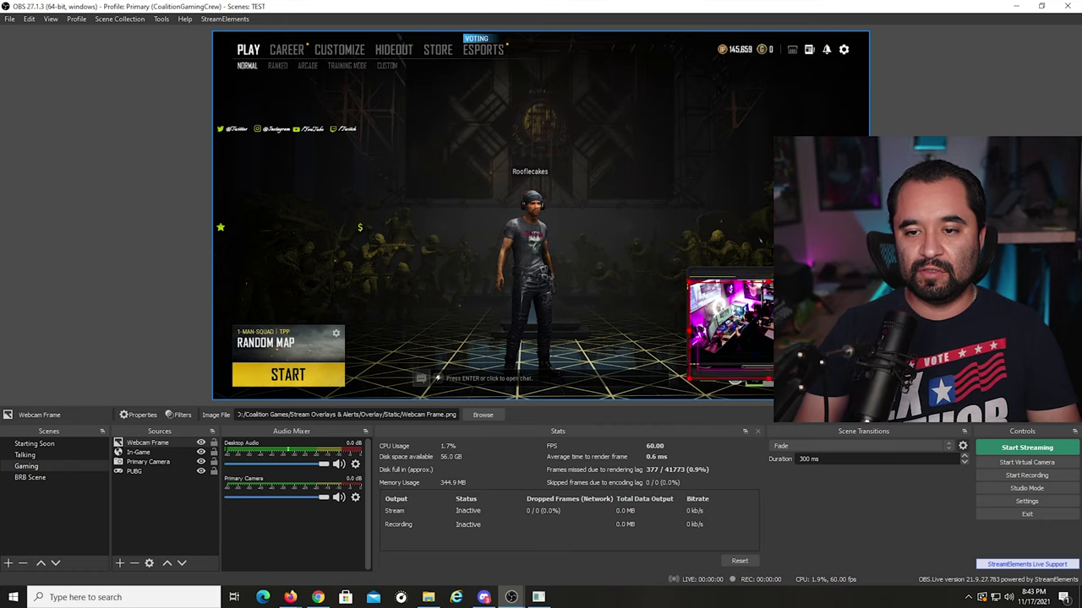
key("Right")
key("Right")
key("Right")
key("Right")
key("Down")
key("Down")
key("Down")
key("Down")
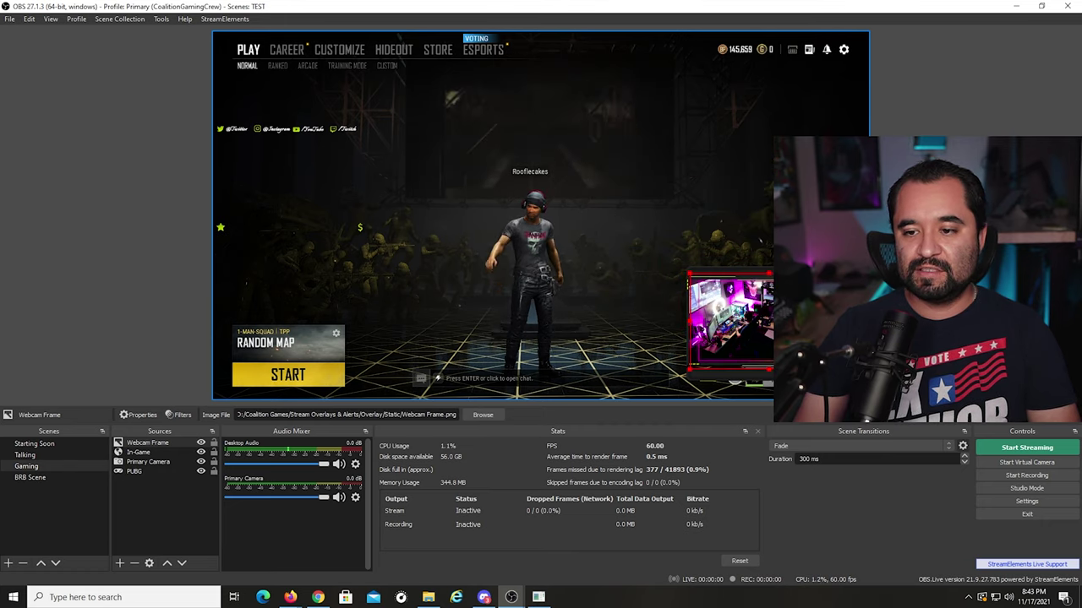
left_click_drag(689, 272, 681, 269)
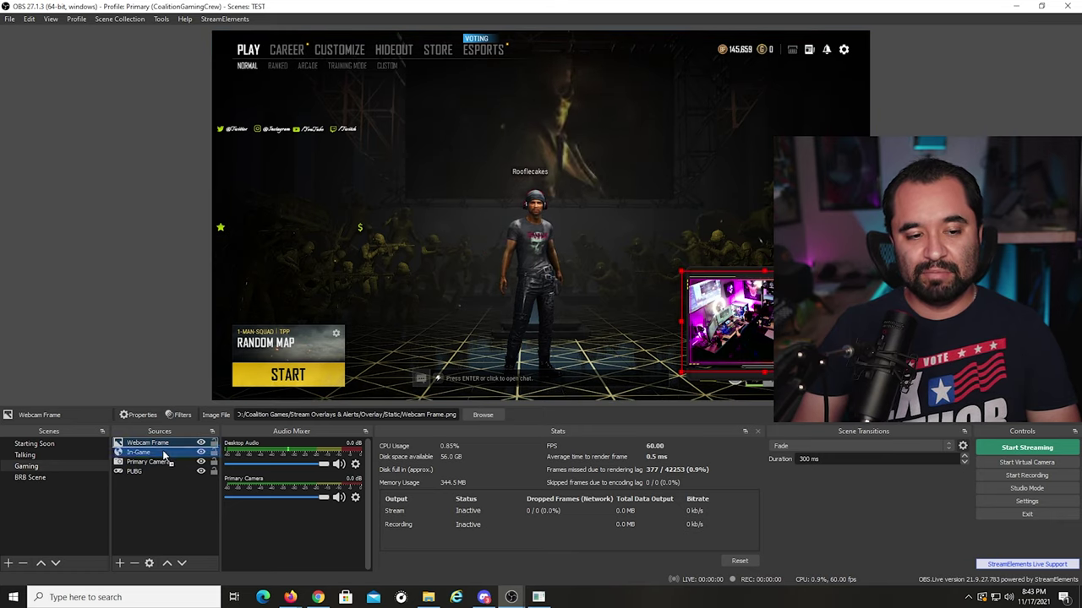
- Move Webcam Frame below In-Game in the source list and fine-tune its position over the camera
left_click_drag(163, 444, 166, 461)
left_click(183, 512)
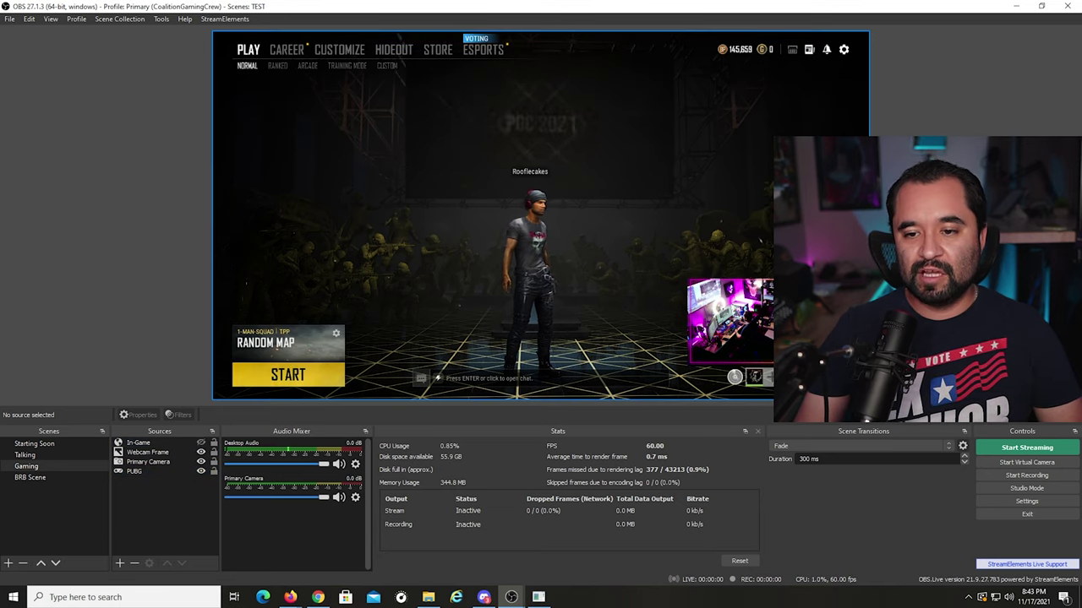
left_click(153, 455)
left_click(152, 454)
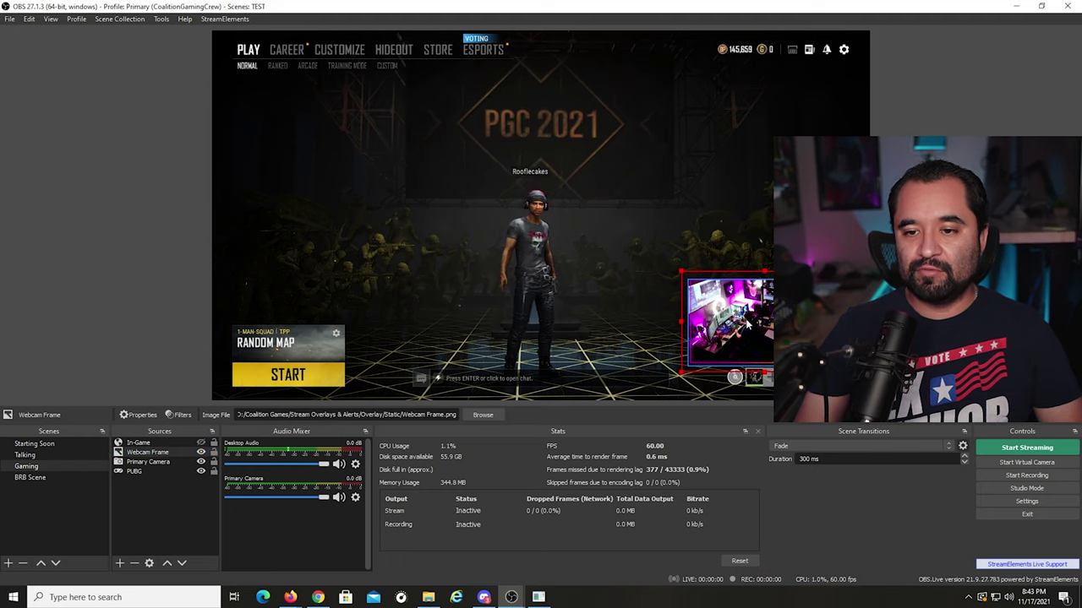
mouse_move(746, 323)
left_mouse_down()
mouse_move(719, 241)
mouse_move(747, 319)
left_mouse_up()
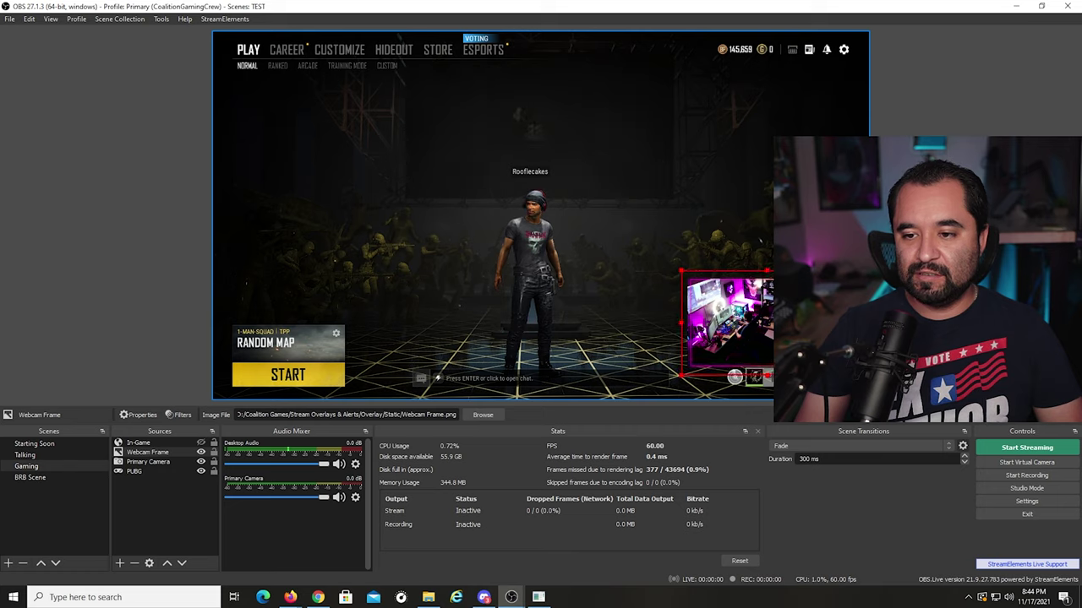
key("Escape")
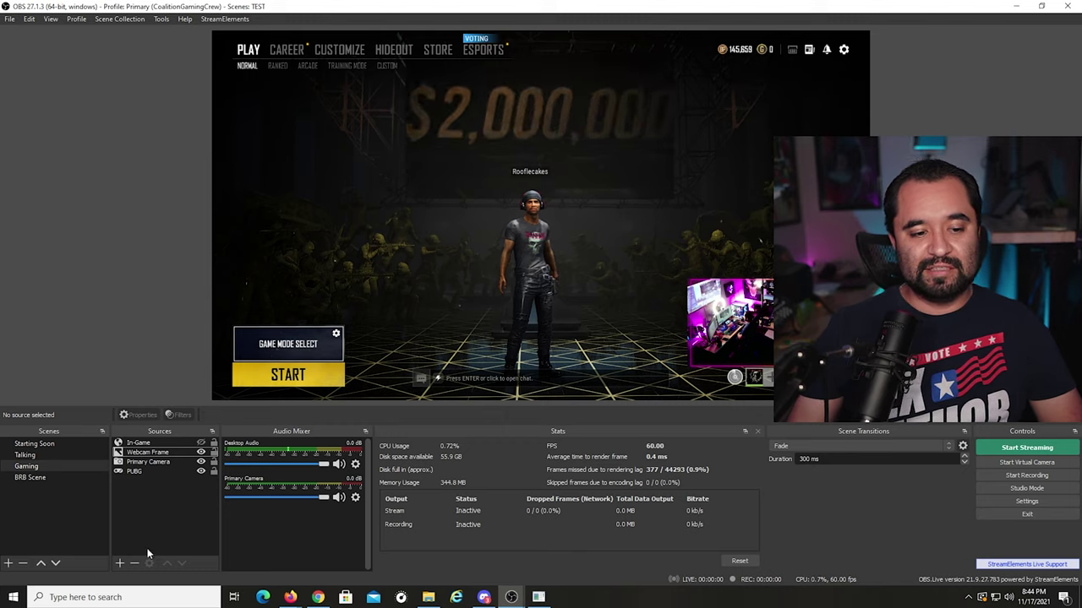
- Create a new Image source showing Screens > Static > Intermission 1.png
left_click(119, 563)
left_click(186, 433)
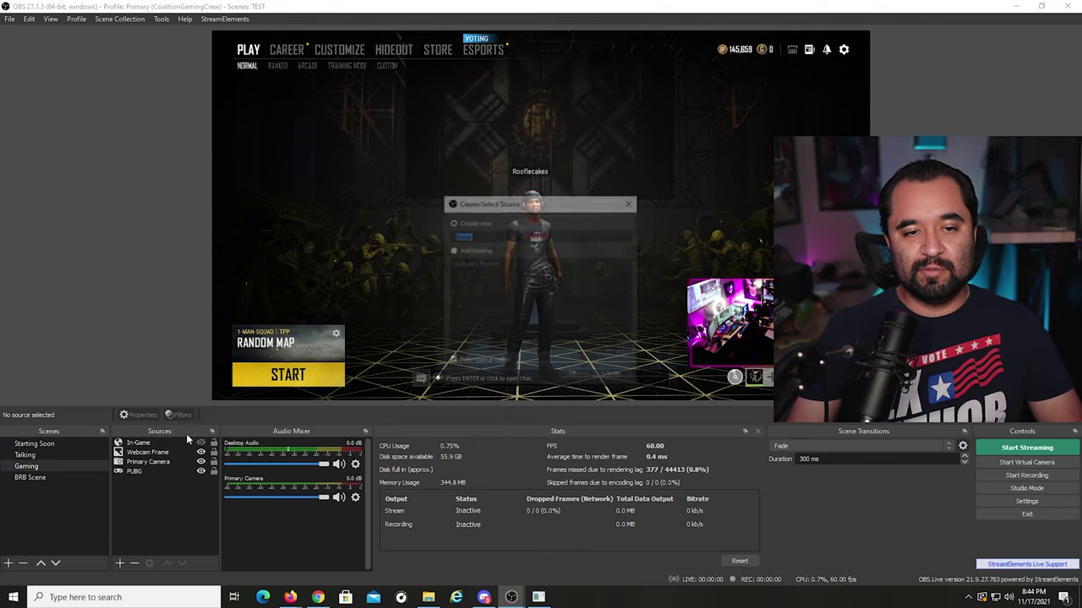
left_click(580, 374)
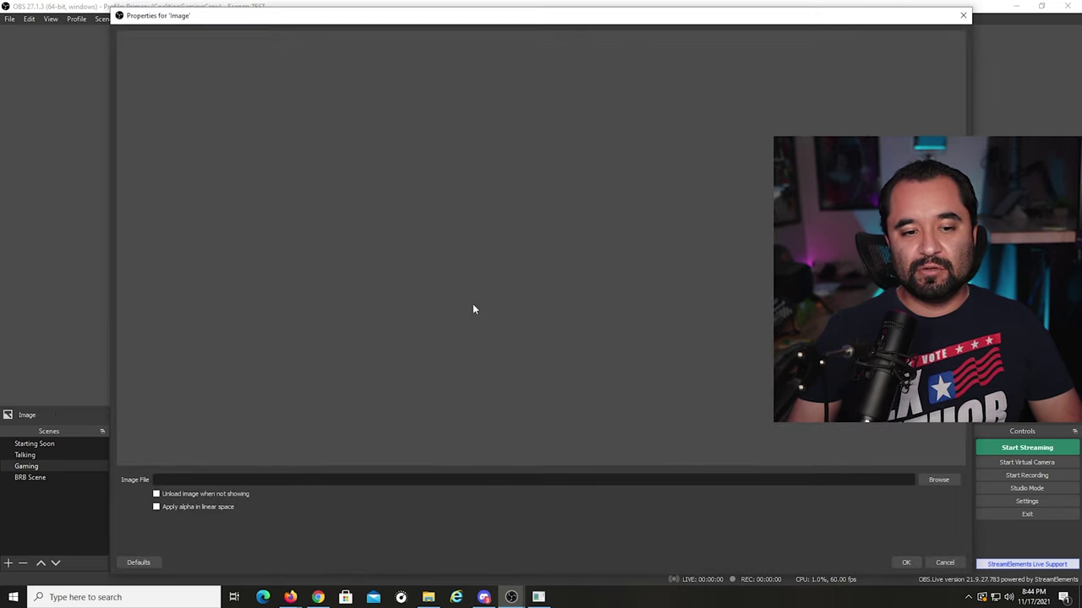
left_click(918, 481)
key("alt+Up")
key("alt+Up")
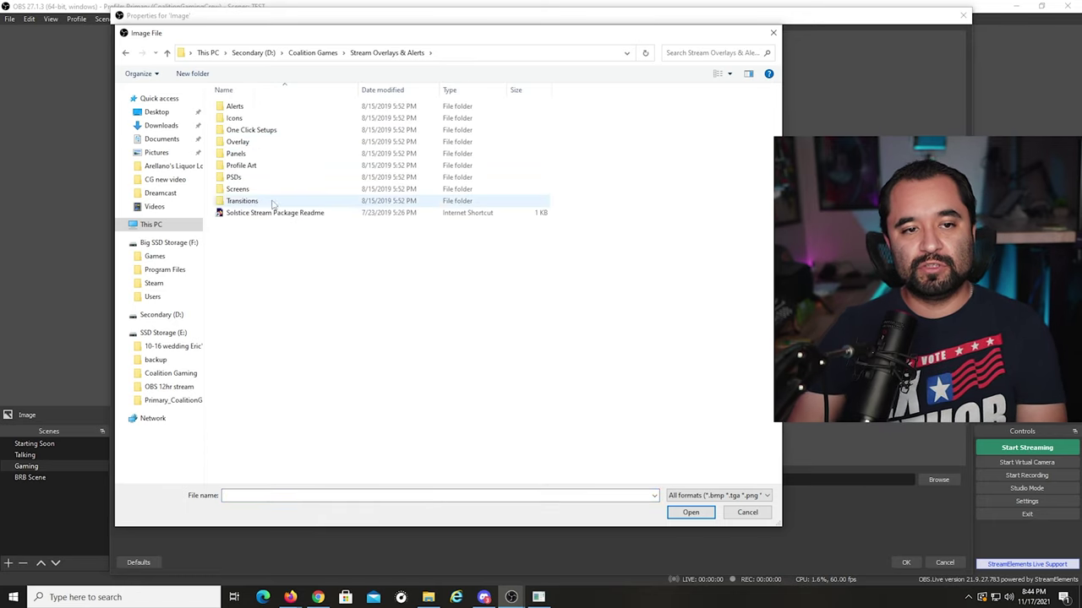
double_click(245, 190)
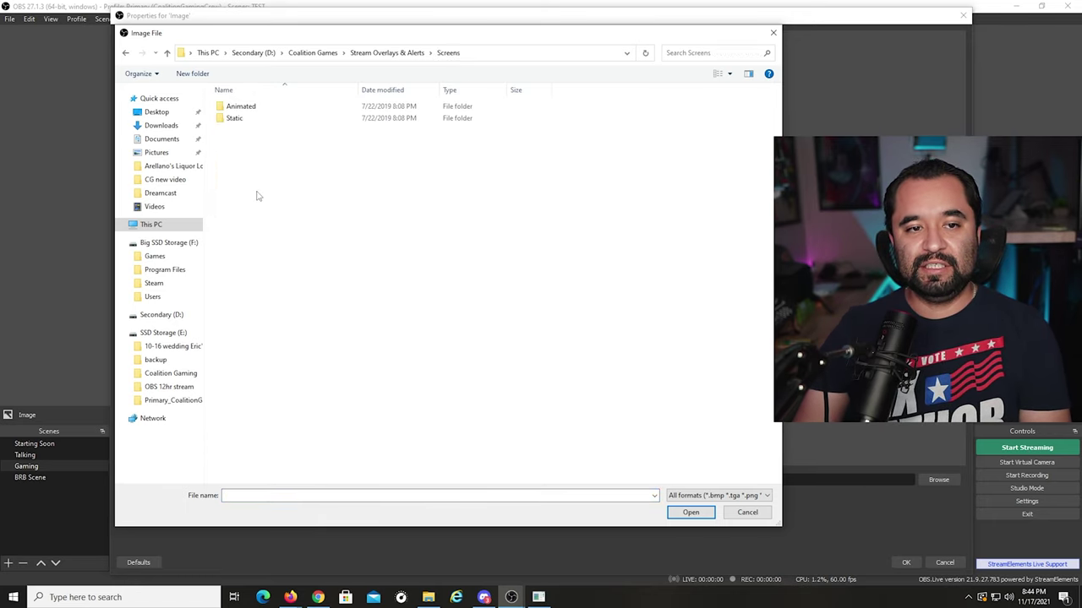
double_click(252, 118)
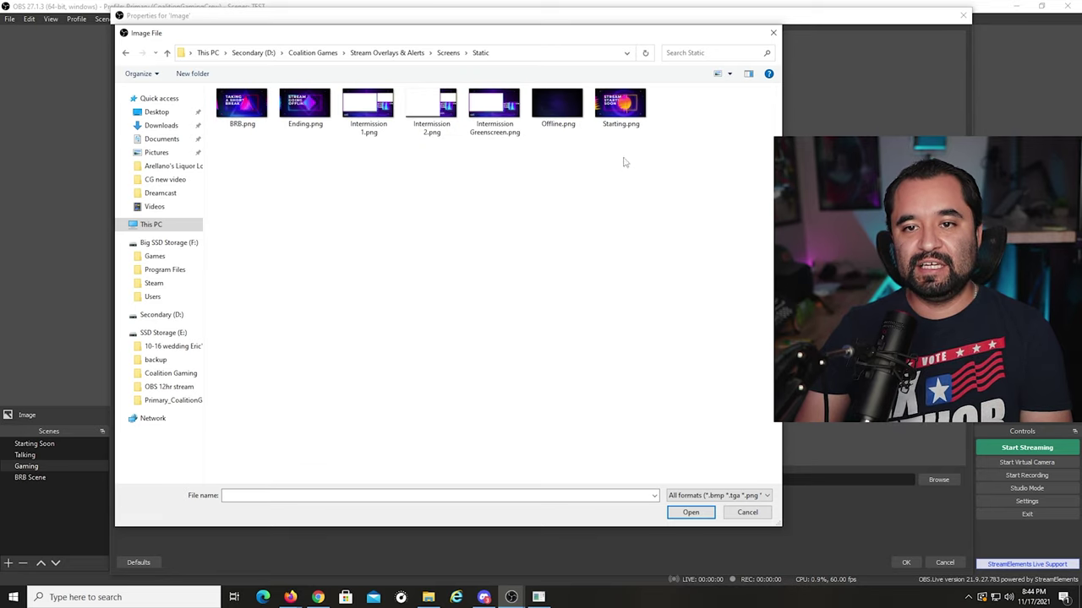
double_click(368, 106)
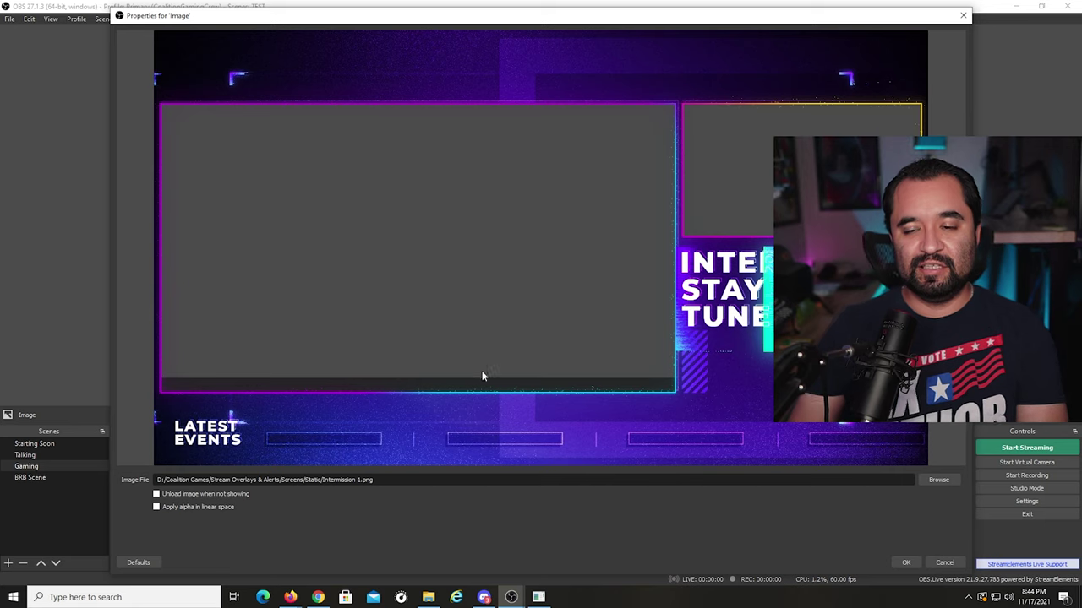
left_click(903, 563)
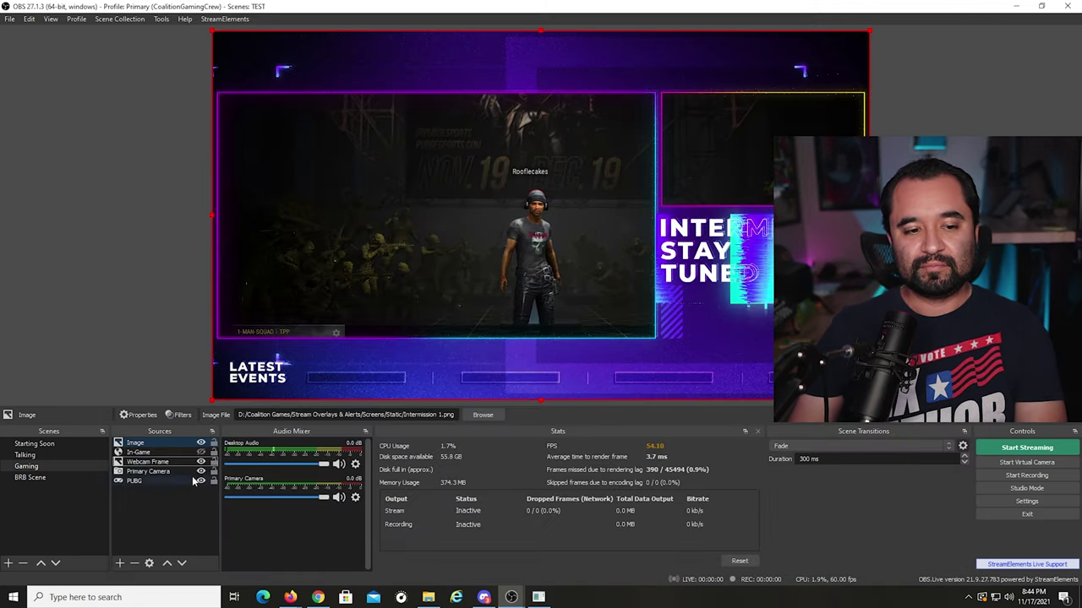
- Preview the Talking scene, return to Gaming, and open then close the StreamElements menu
left_click(31, 455)
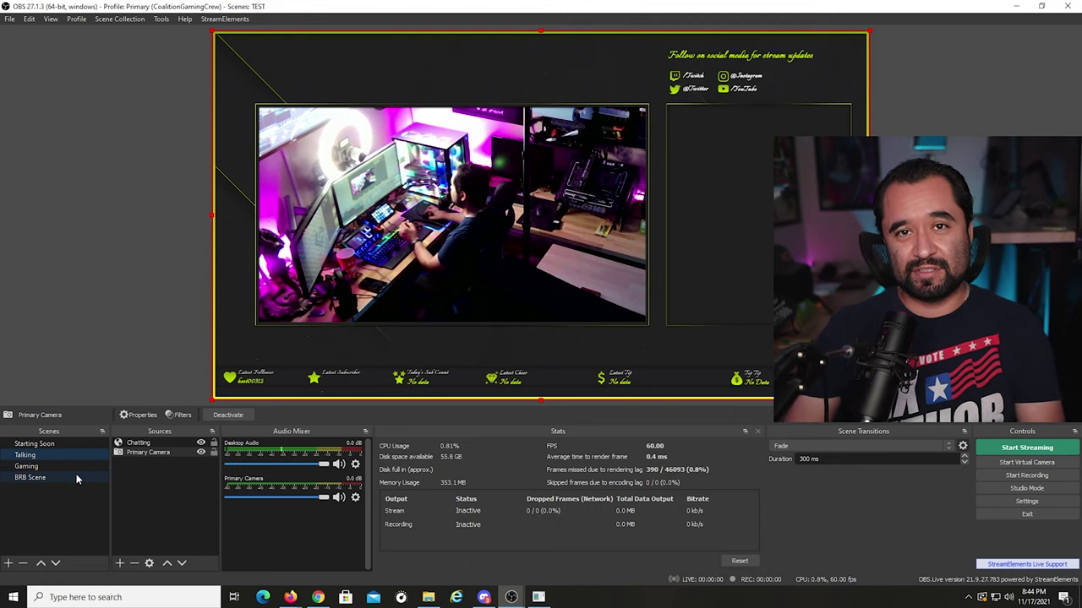
left_click(57, 468)
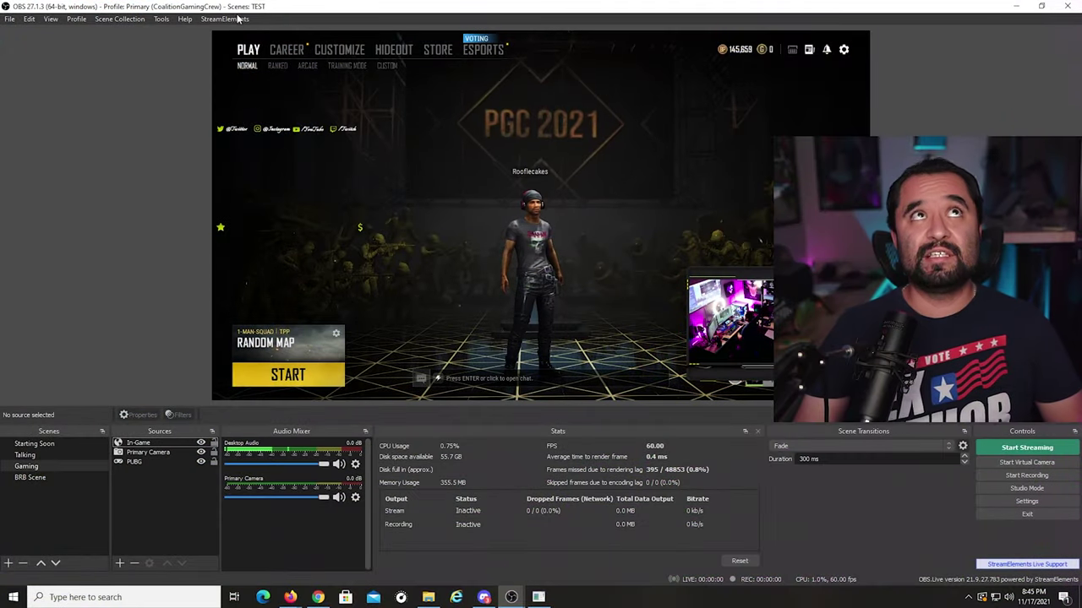
left_click(239, 18)
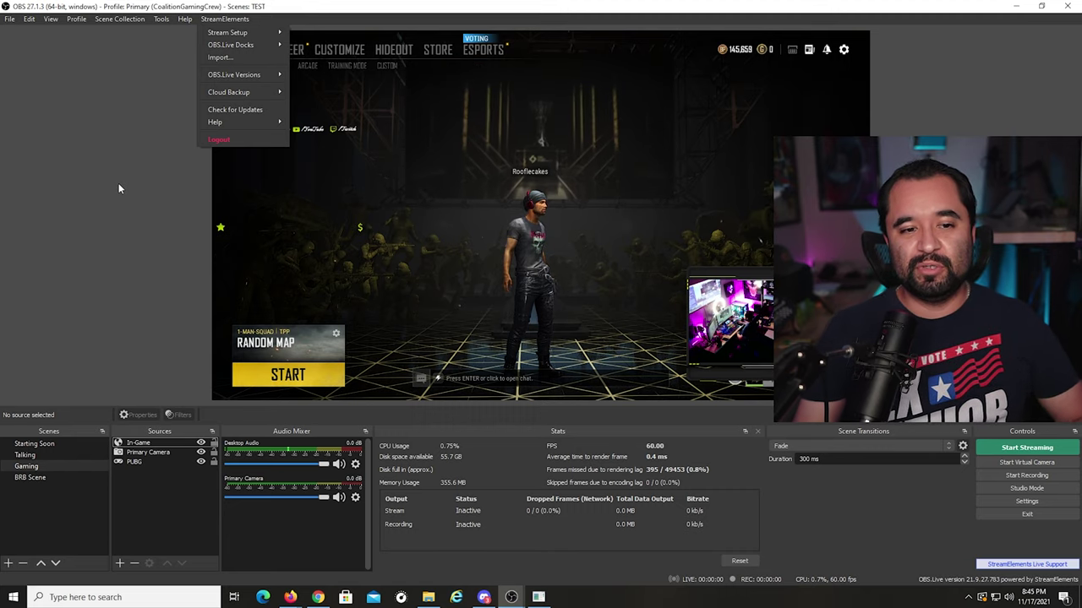
left_click(117, 202)
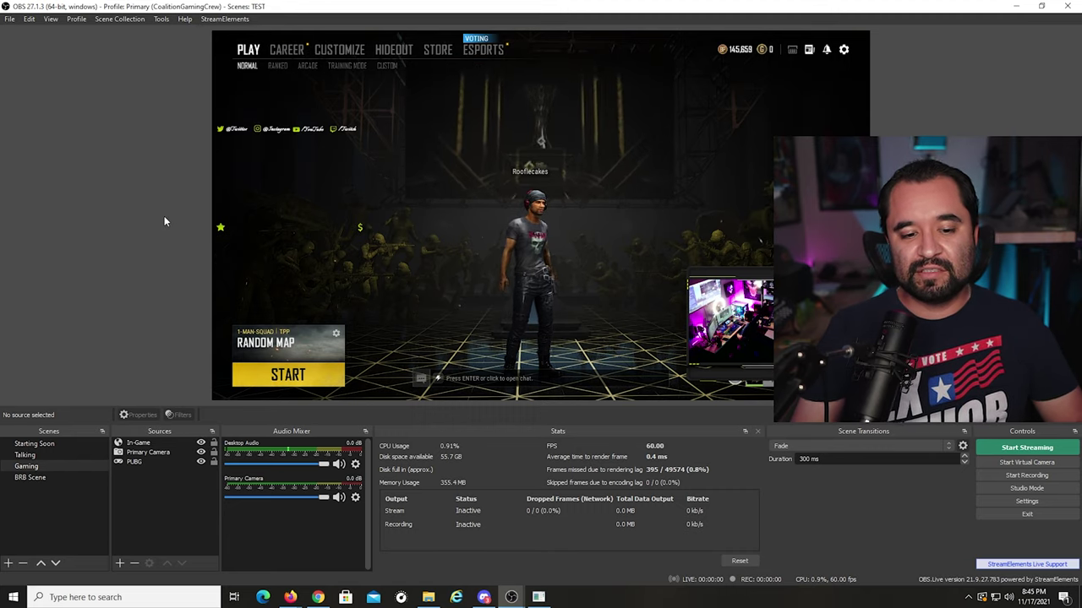
- Switch to the StreamElements browser window and go to the dashboard
left_click(319, 598)
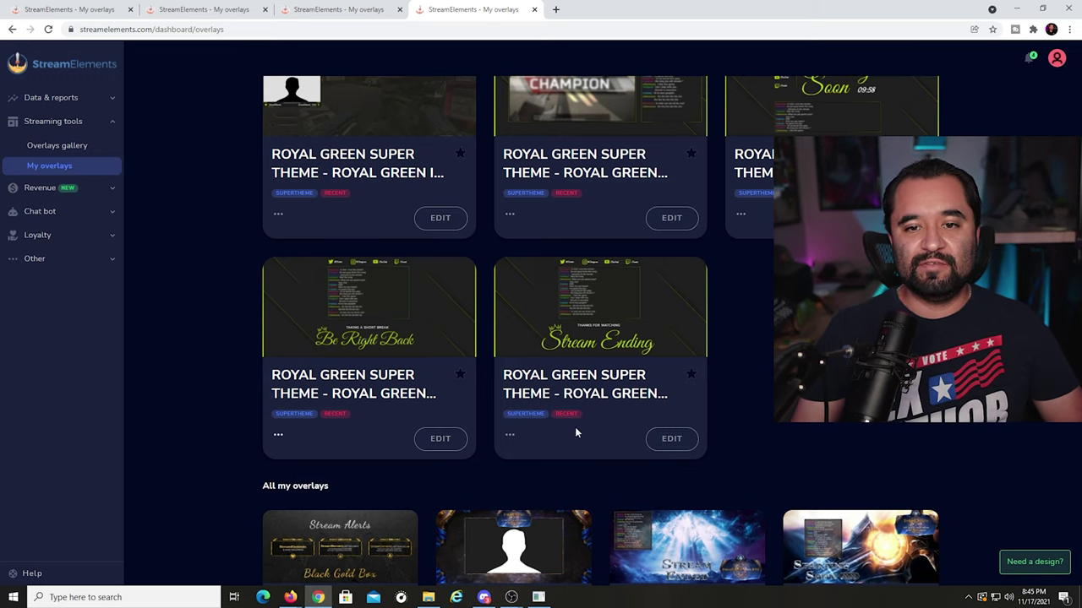
scroll(797, 459, "up", 2)
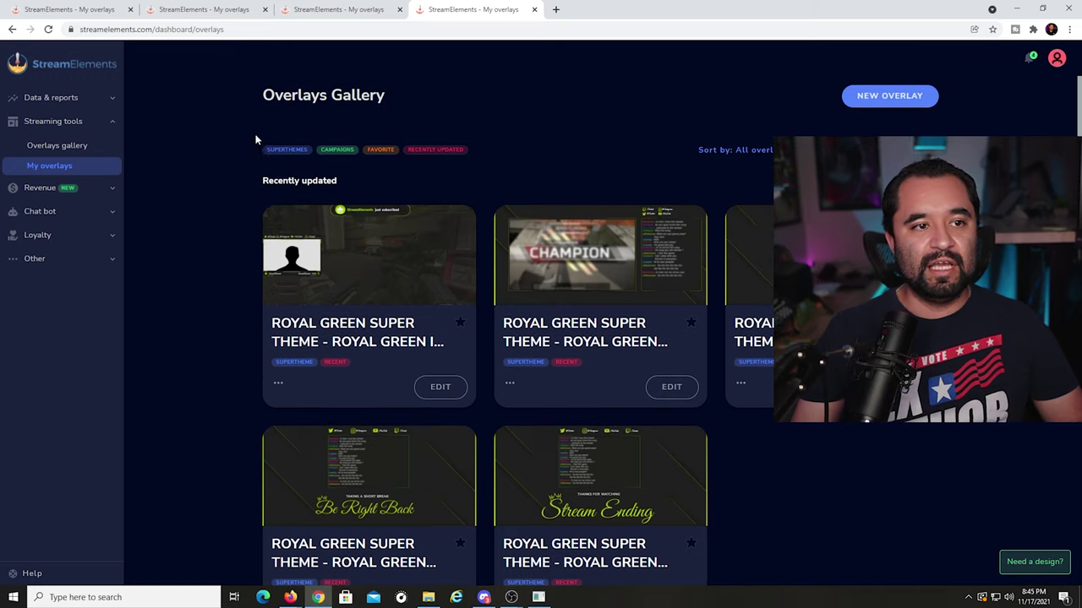
left_click(61, 71)
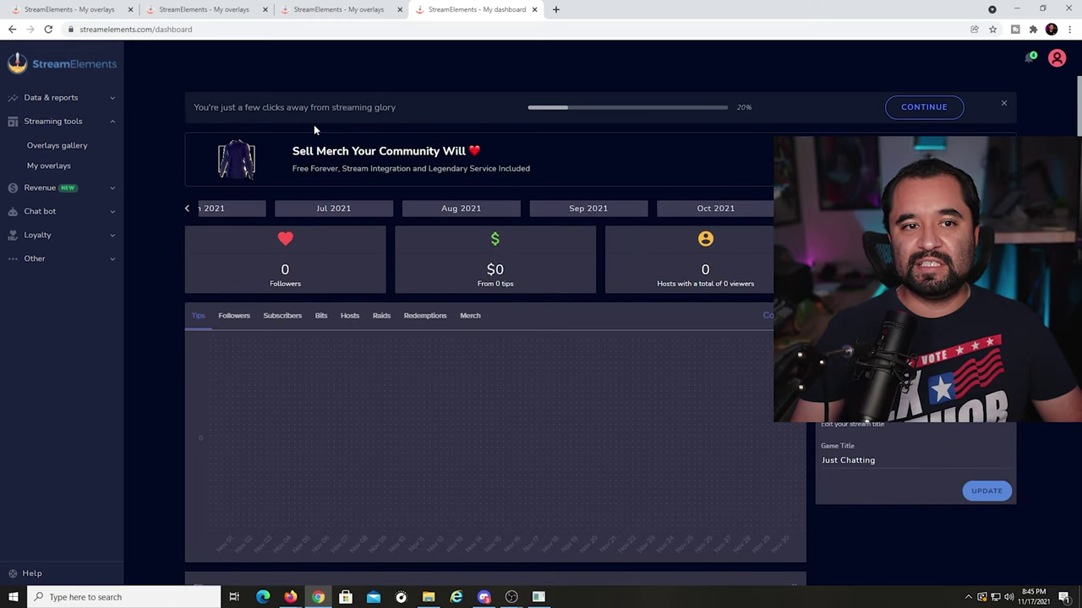
- Browse the setup wizard's Chatbot, Tipping and OBS.live stages, then close it
left_click(923, 107)
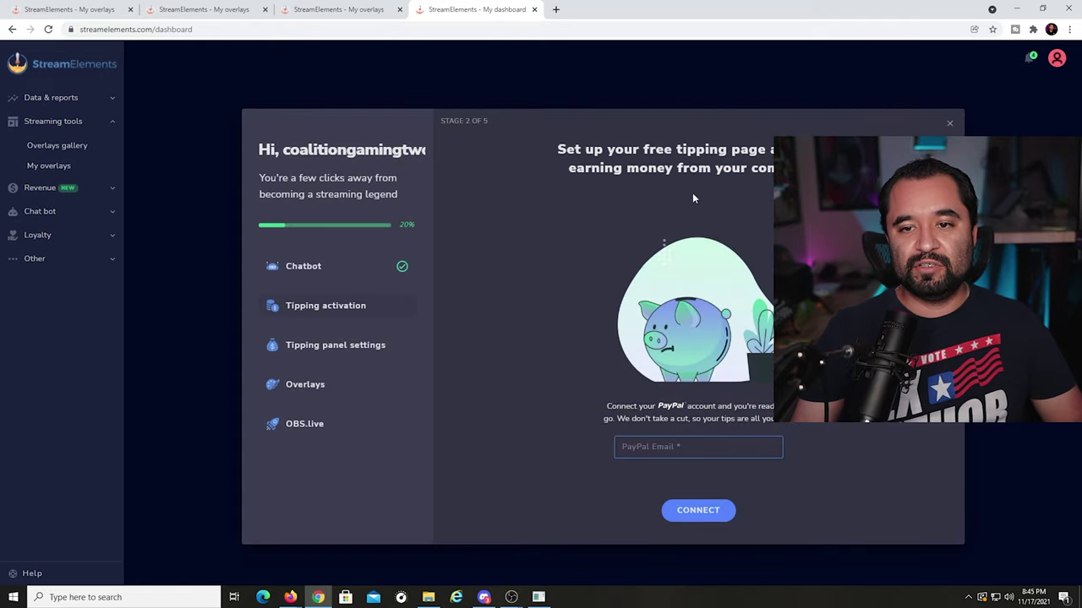
left_click(310, 266)
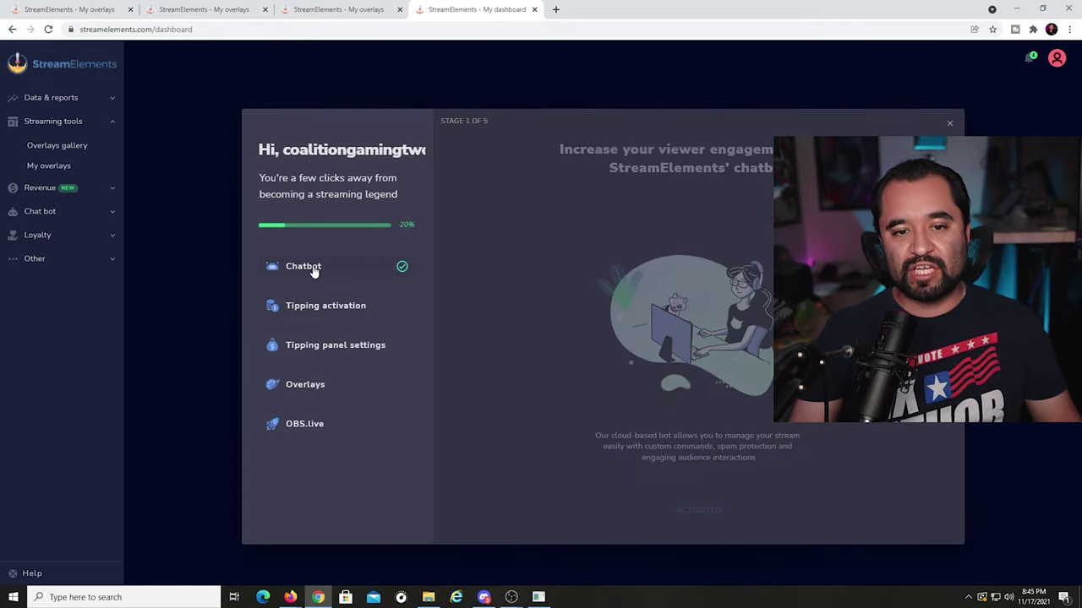
left_click(350, 355)
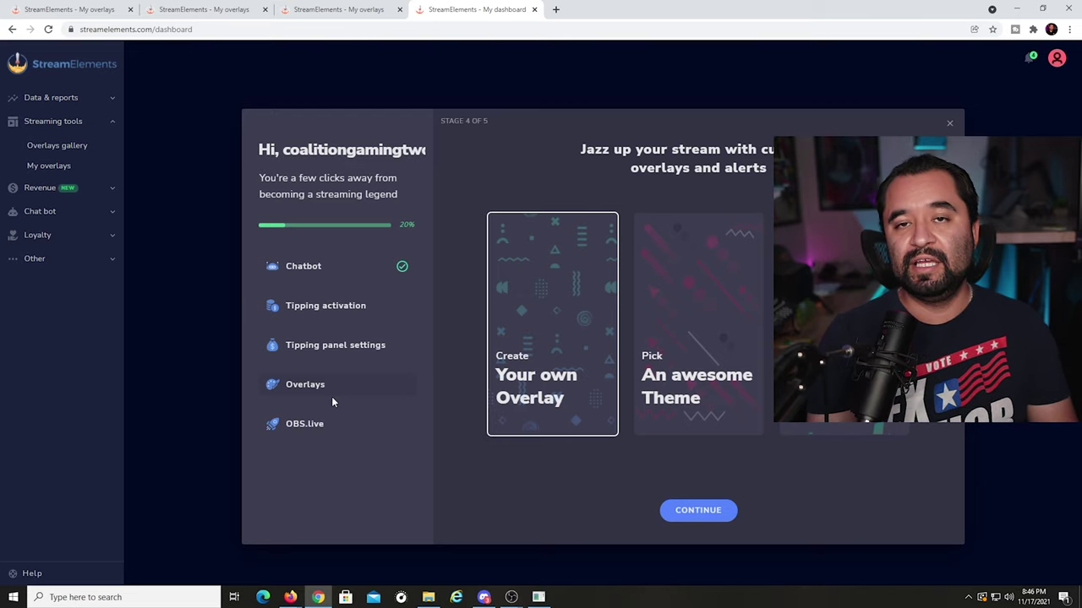
left_click(306, 424)
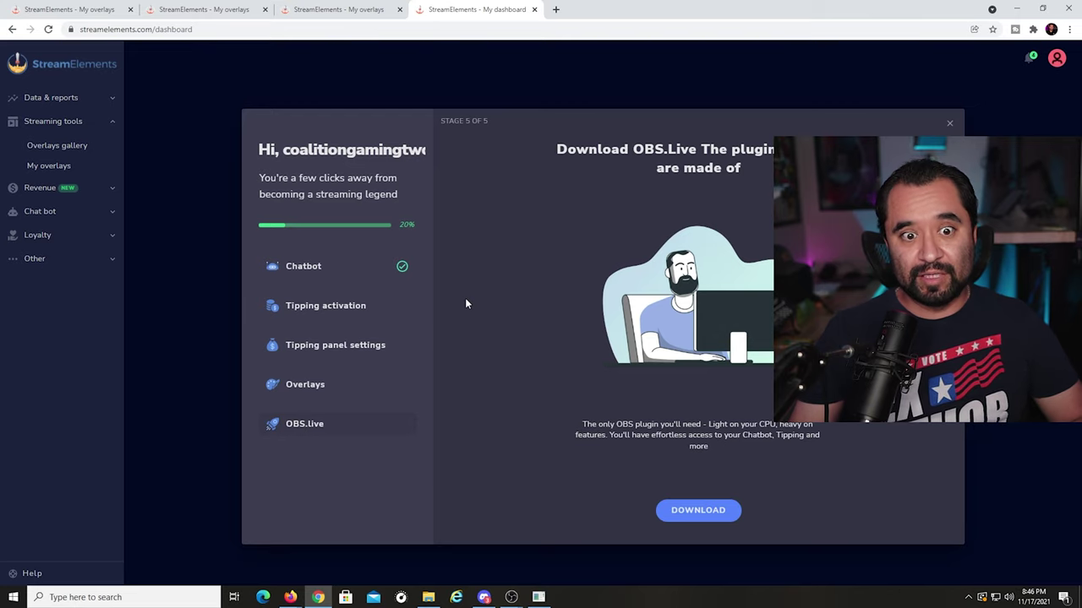
left_click(361, 311)
left_click(696, 450)
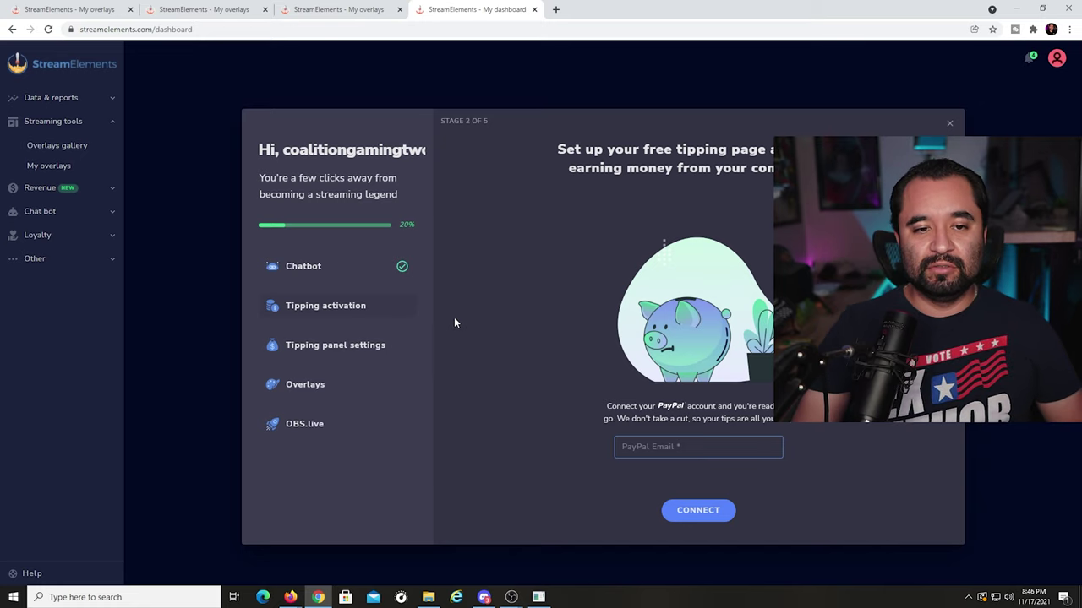
left_click(367, 271)
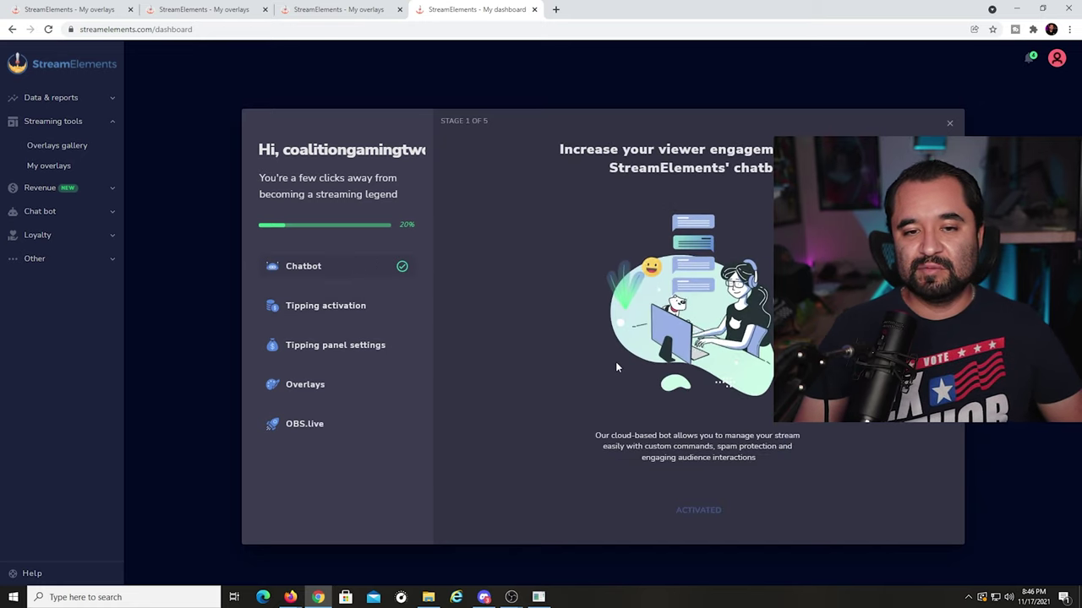
left_click(949, 124)
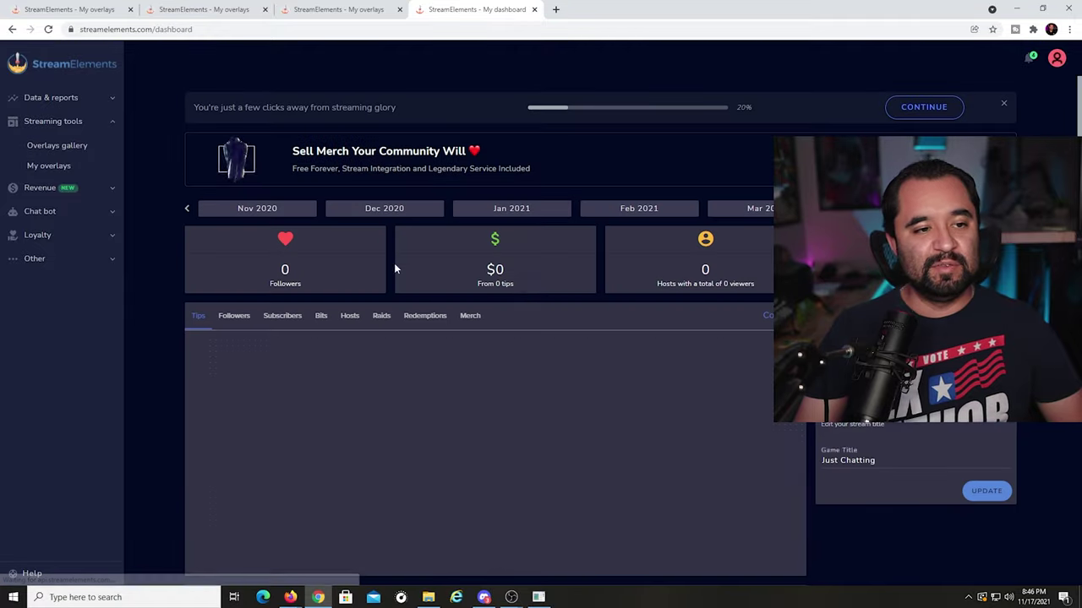
- Under Chat bot > Chat commands, start a new custom command from the Custom commands tab
left_click(38, 213)
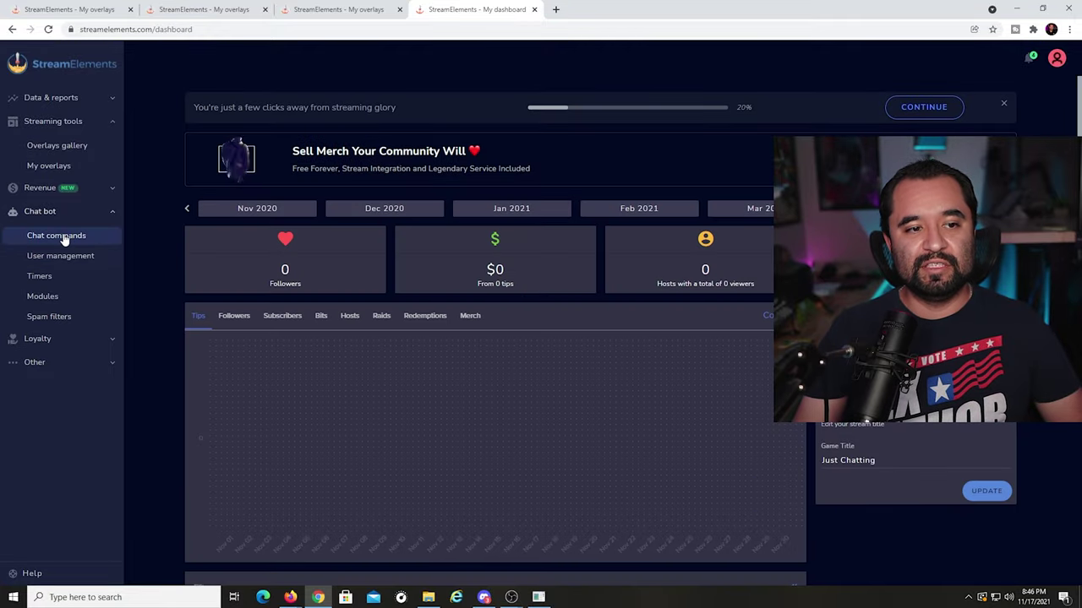
left_click(60, 237)
scroll(281, 392, "down", 2)
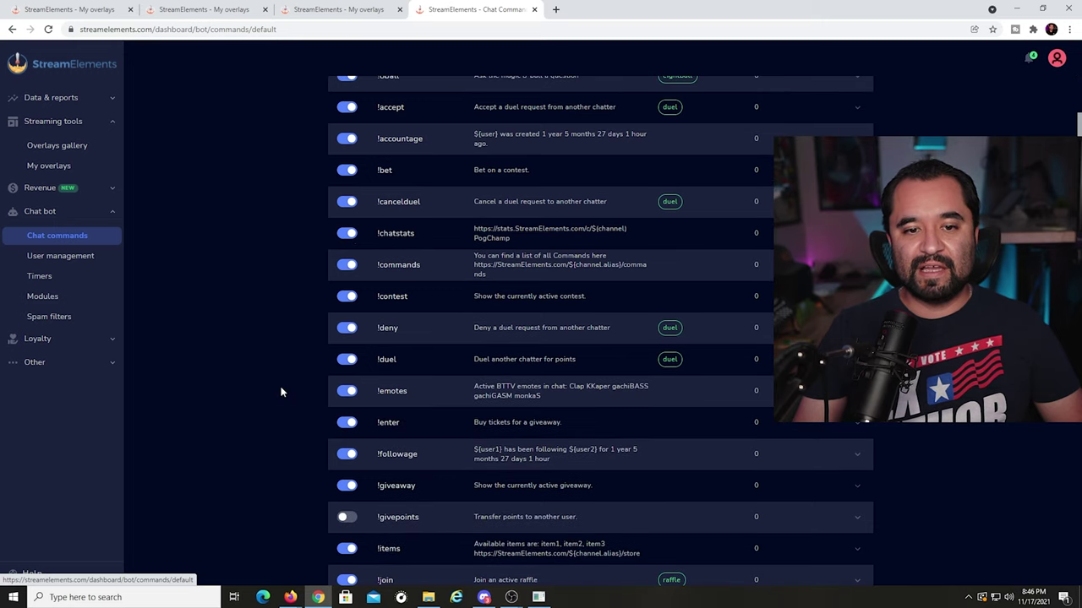
scroll(282, 393, "down", 3)
scroll(281, 393, "up", 5)
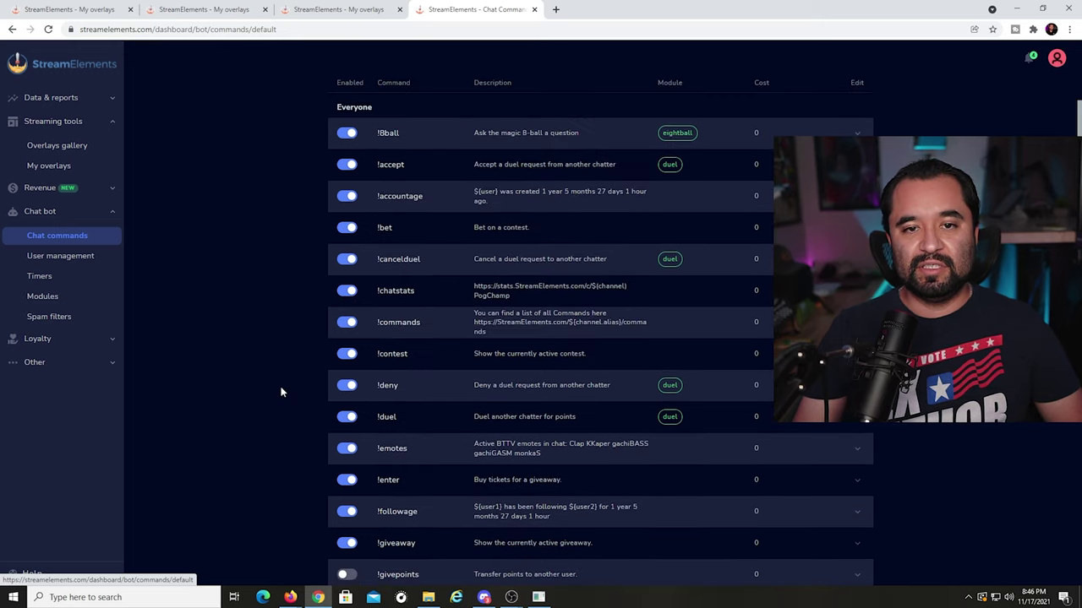
left_click(494, 170)
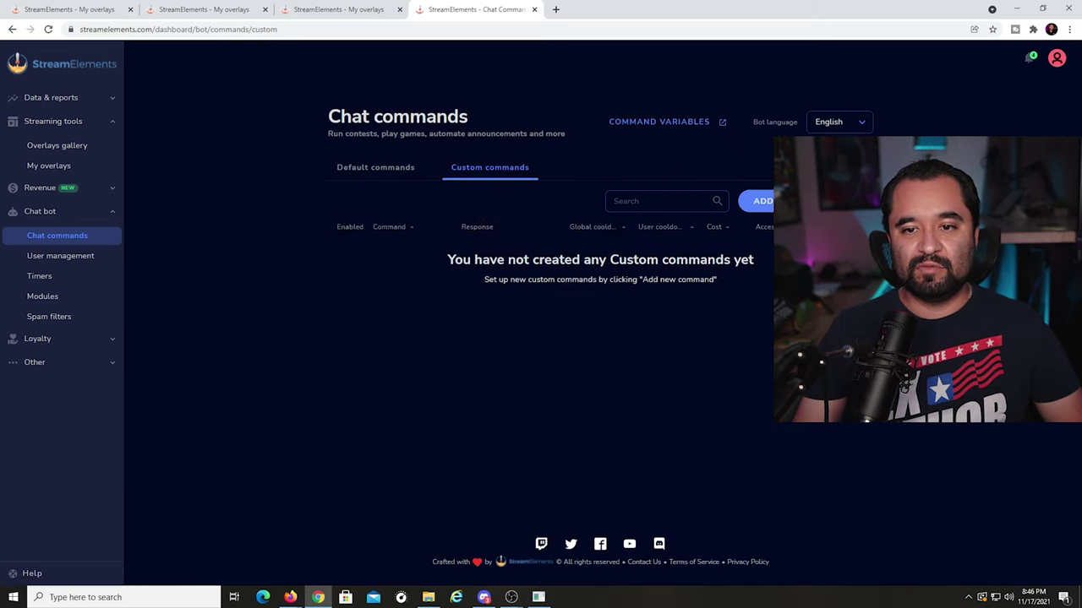
left_click(761, 201)
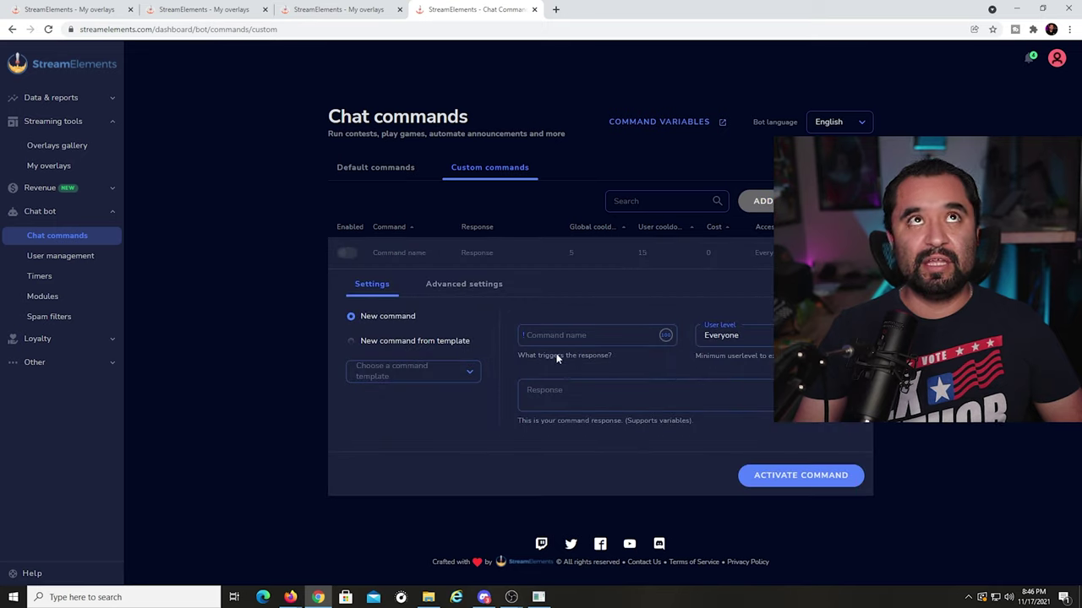